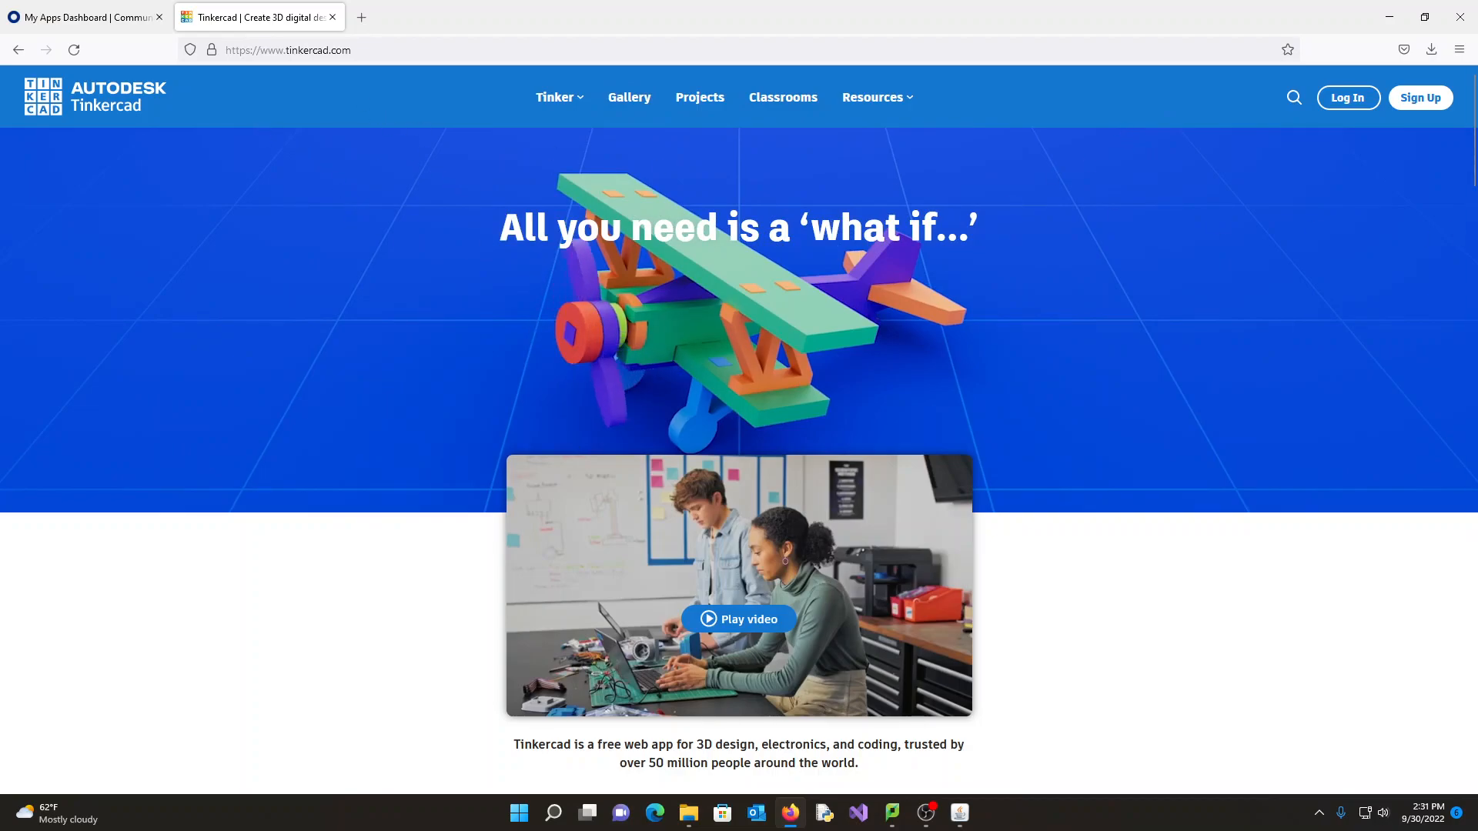
Log in to Tinkercad with the educator account.
click(1347, 98)
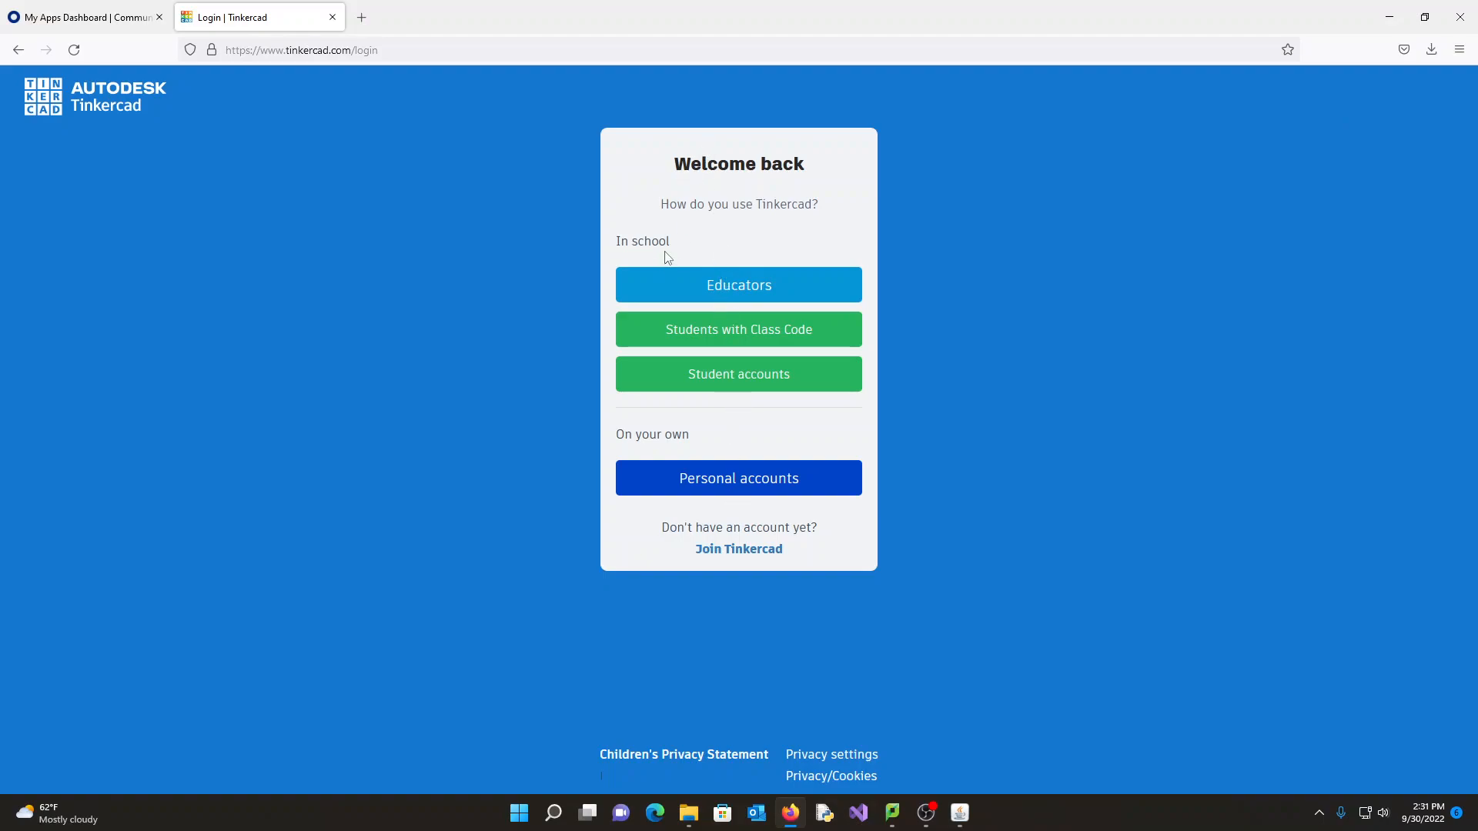
click(739, 288)
click(719, 250)
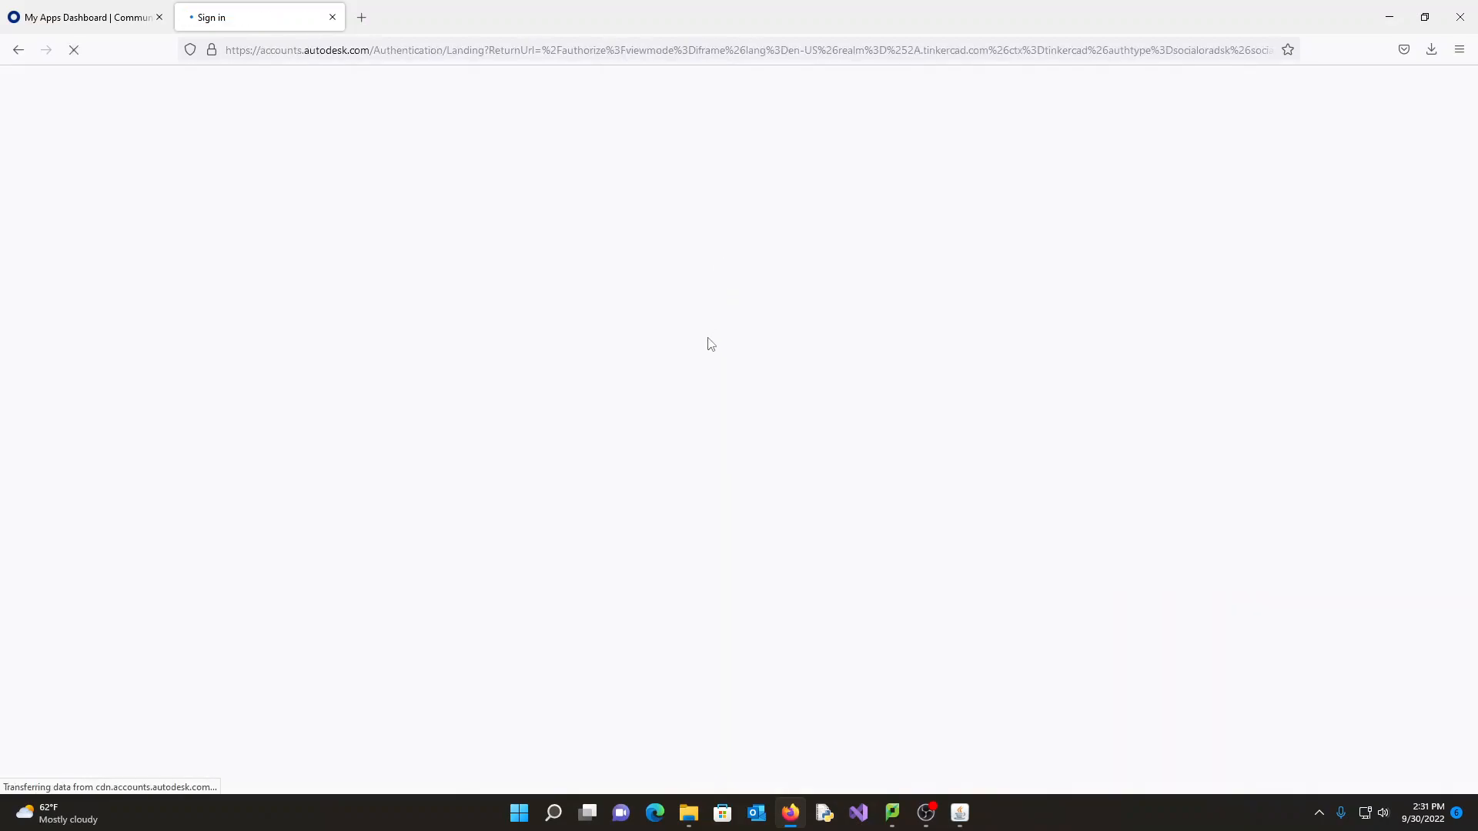
click(735, 229)
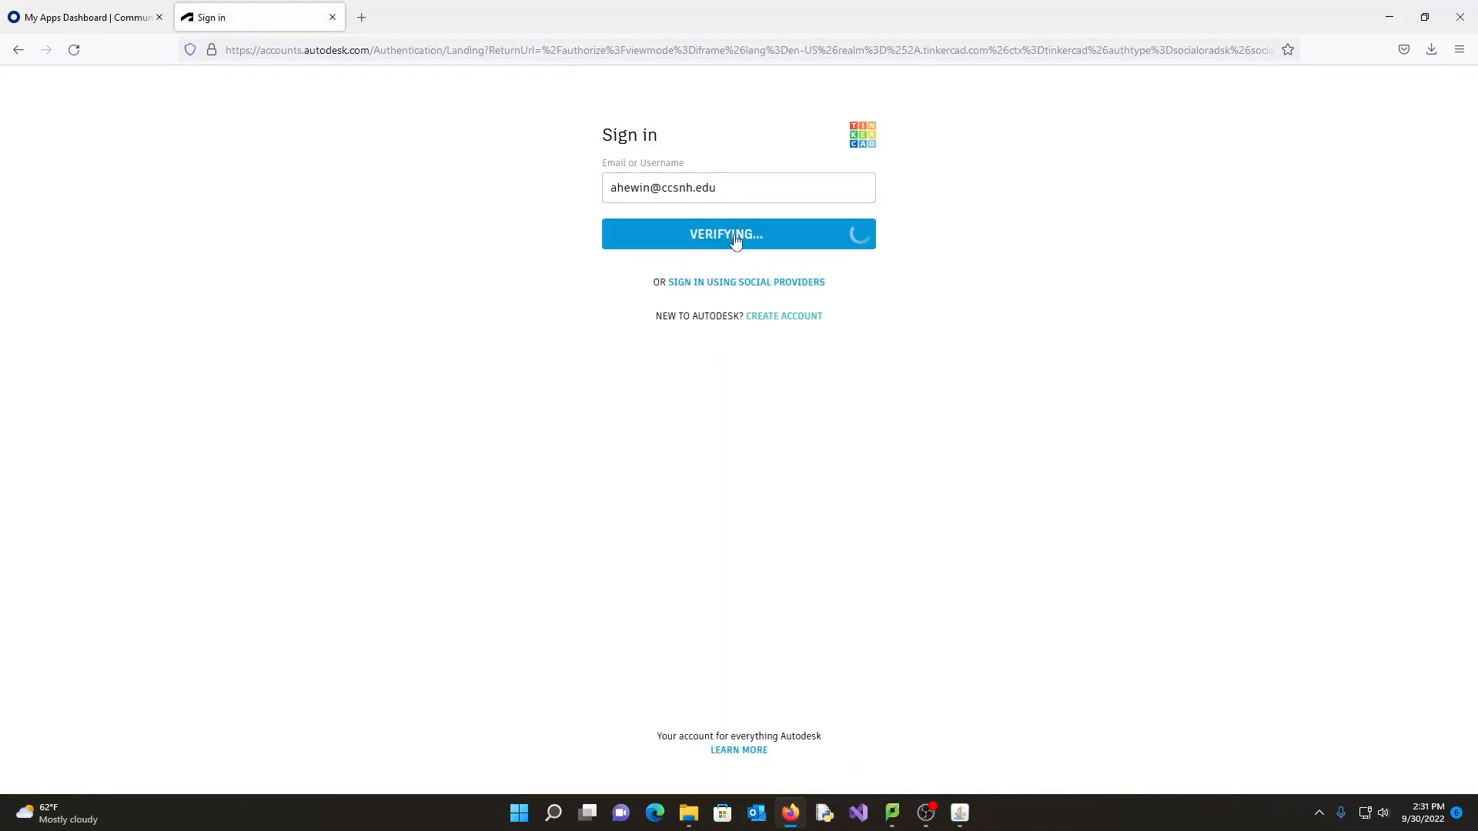
click(728, 309)
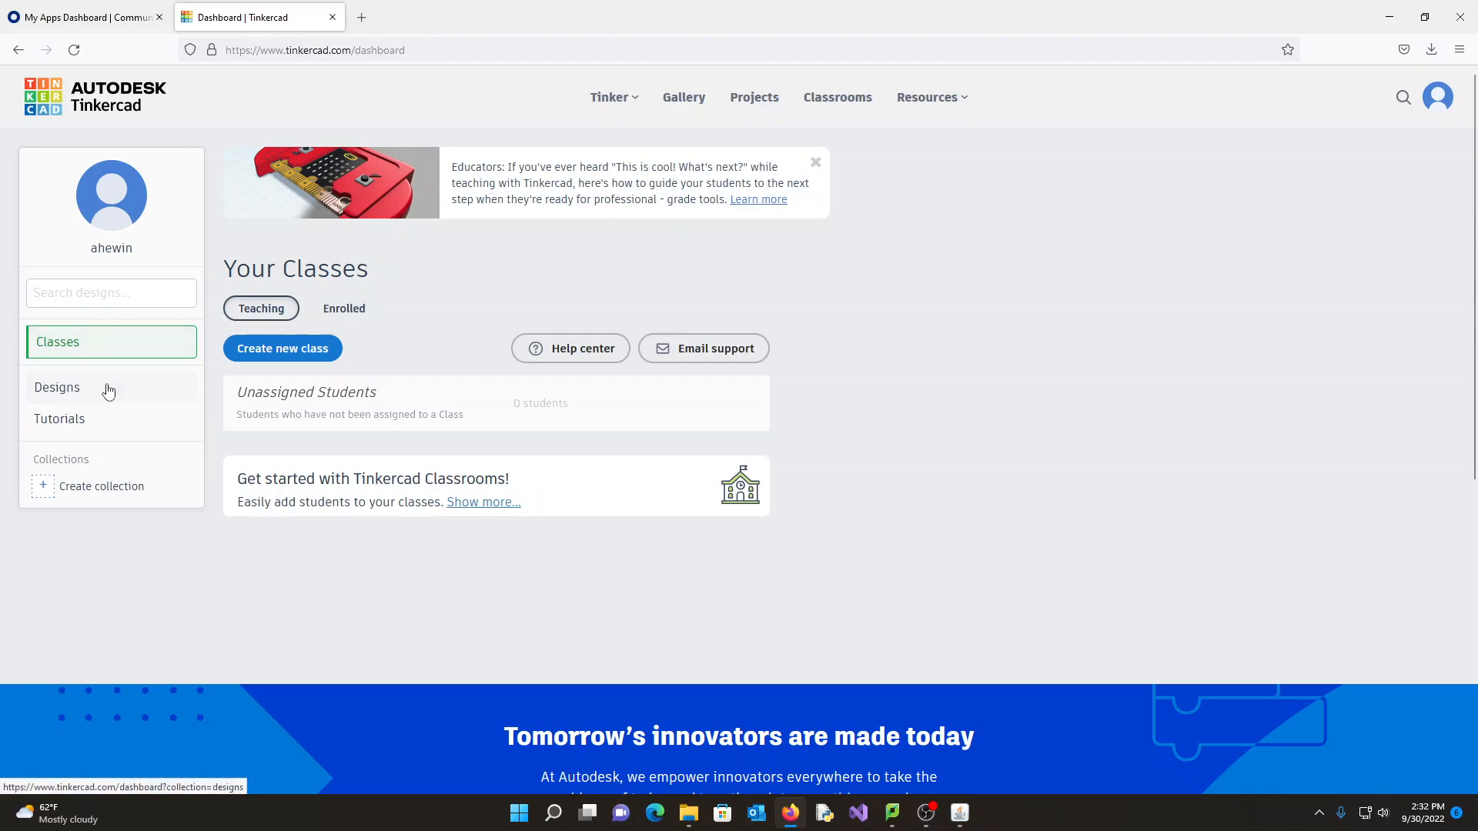
Go to the account's designs and create a new circuit design.
click(68, 391)
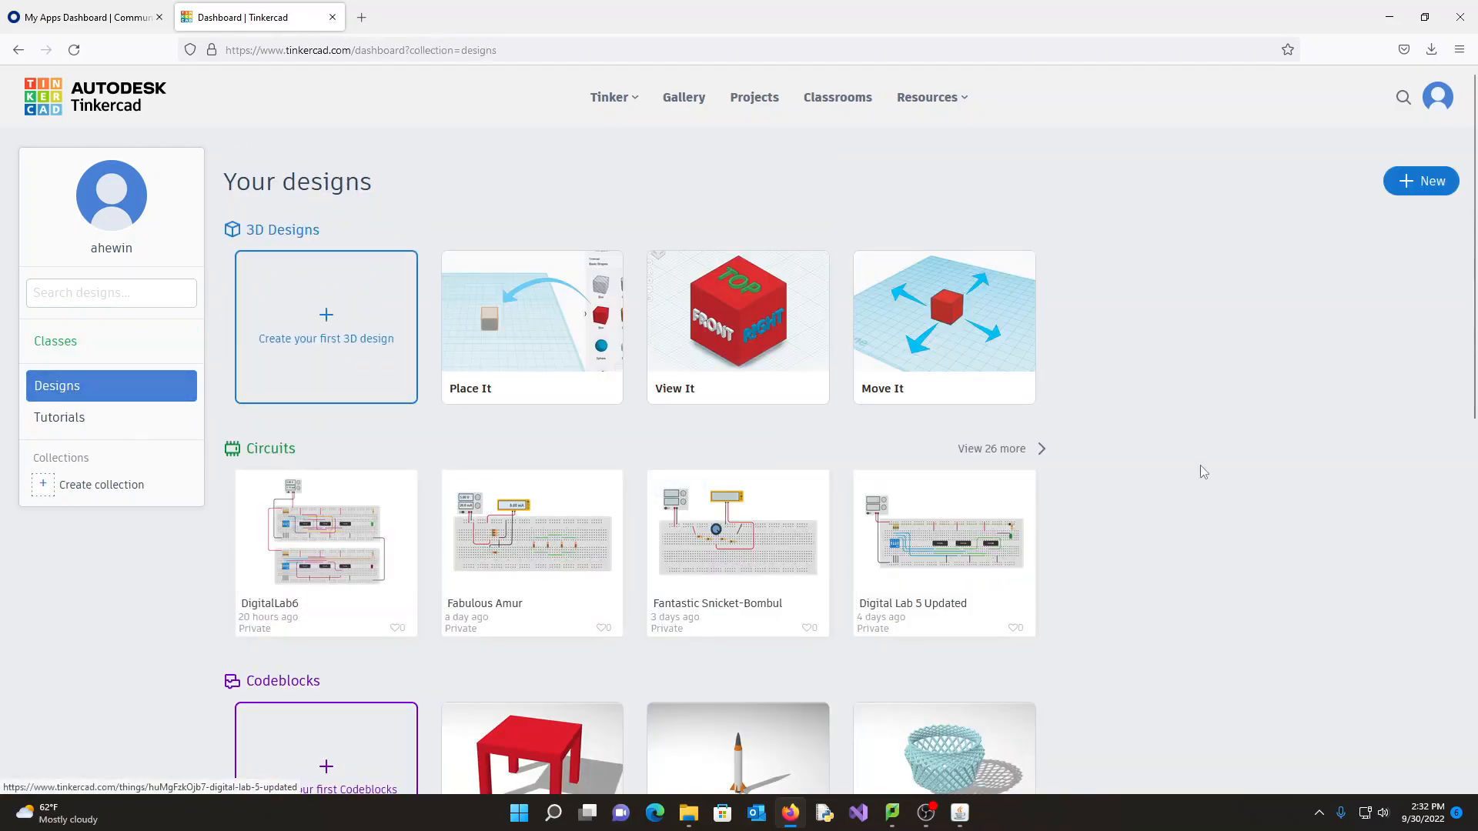
scroll(1203, 481, down, 4)
scroll(754, 419, up, 3)
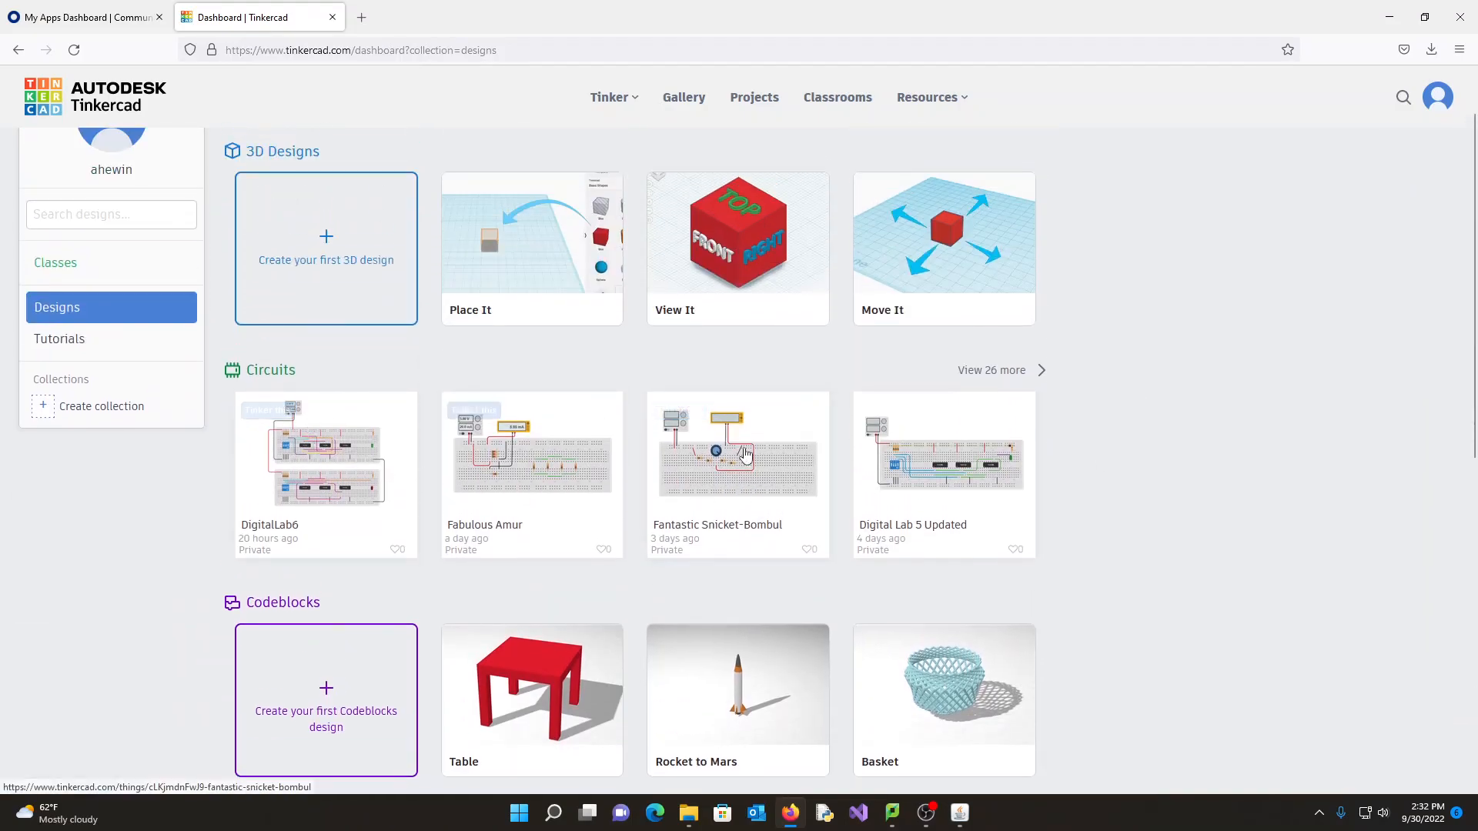
scroll(971, 454, up, 1)
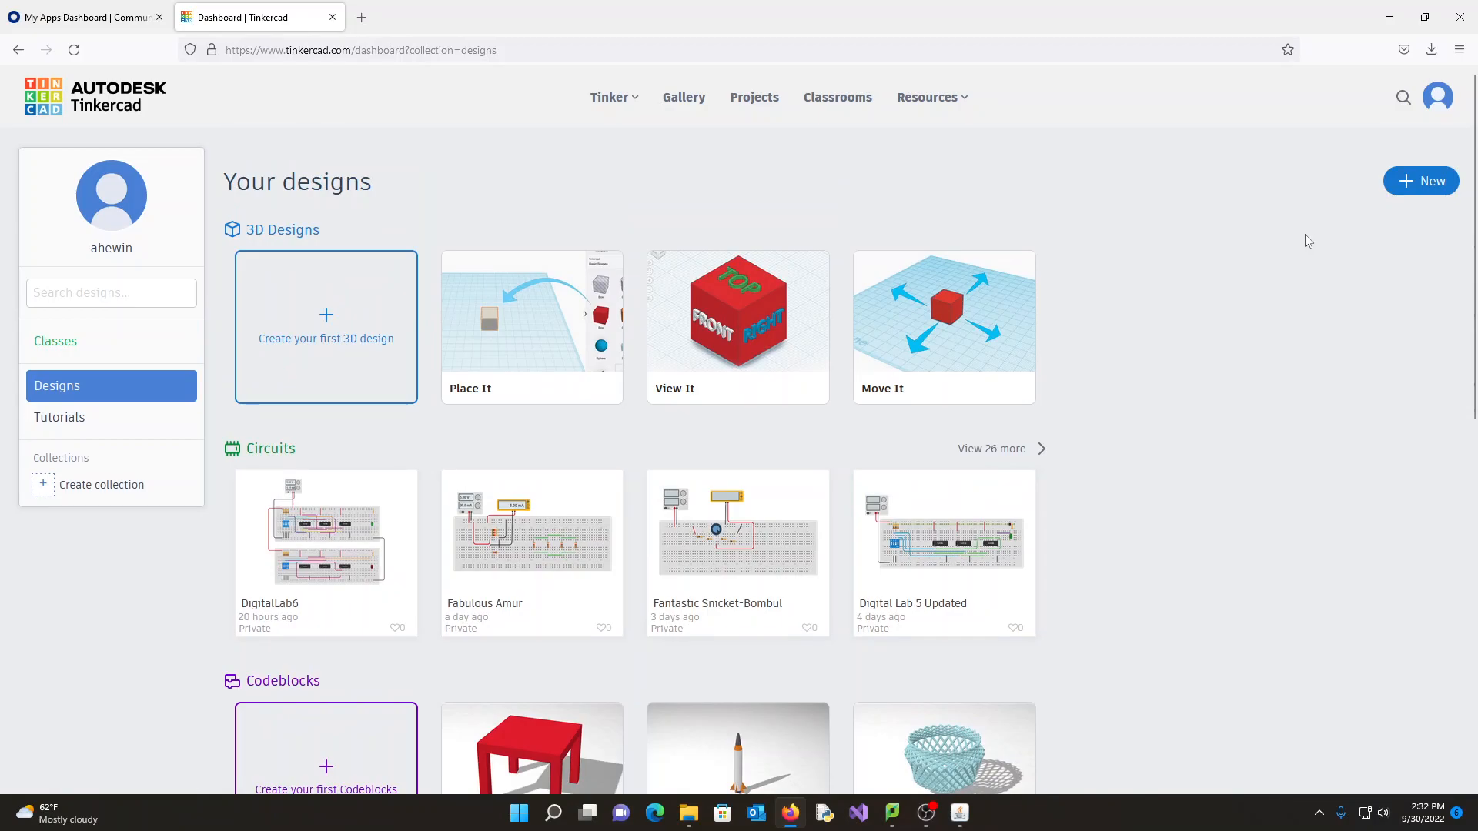
click(1420, 183)
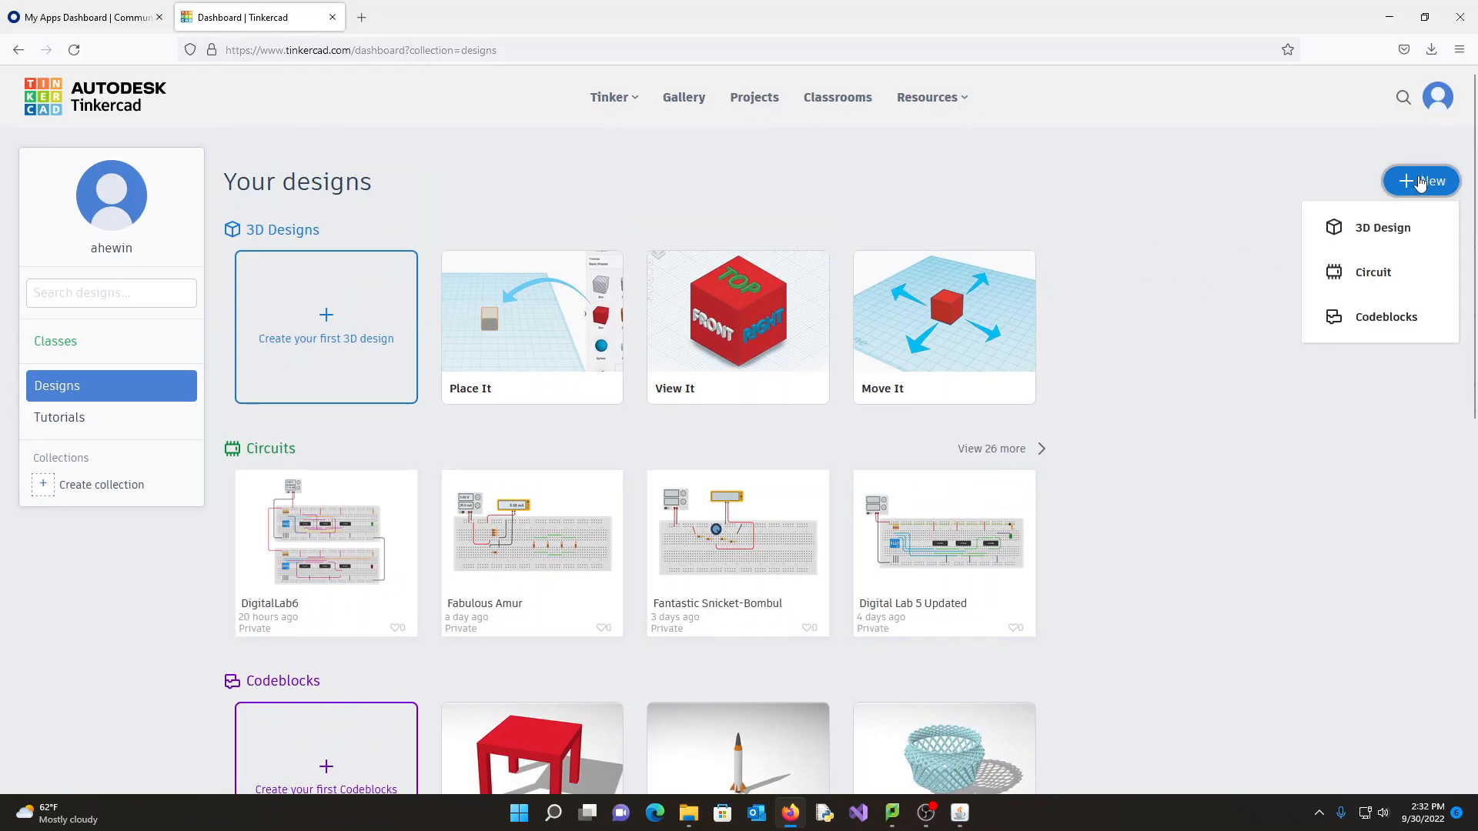
click(1364, 271)
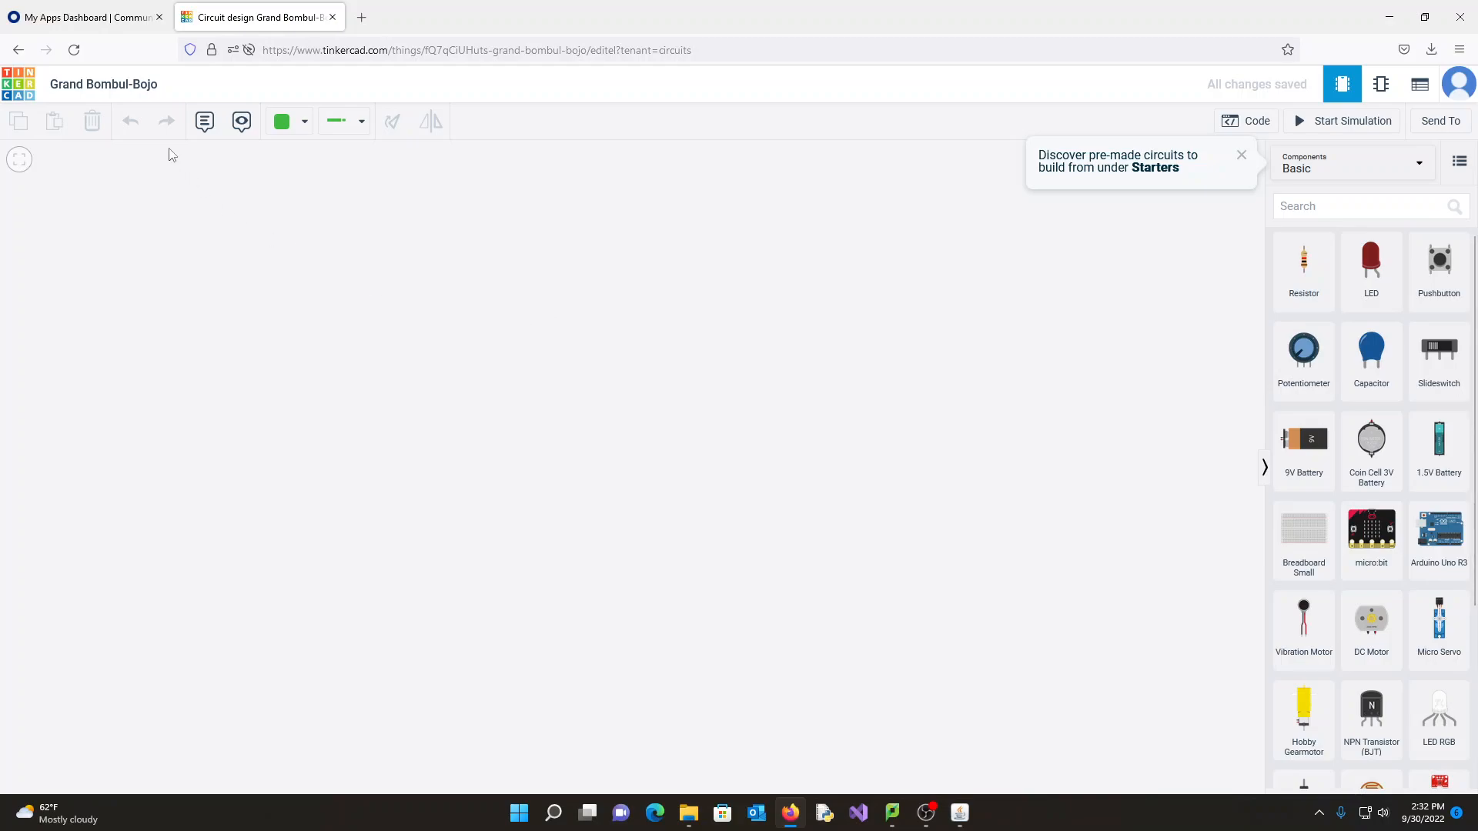
Rename the circuit design as Basic Logic Circuit.
click(113, 86)
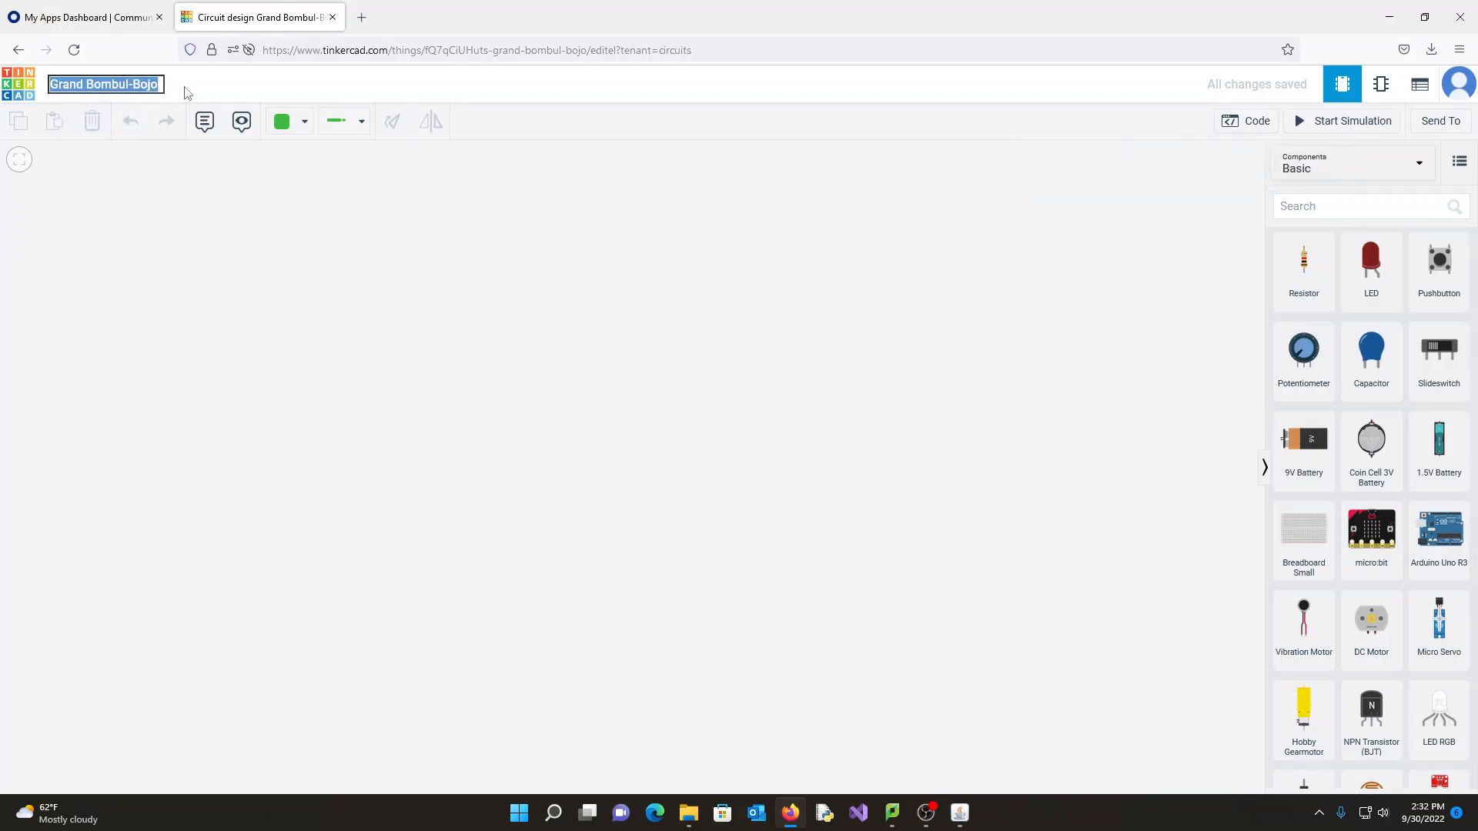
text(Basic Logic Circui)
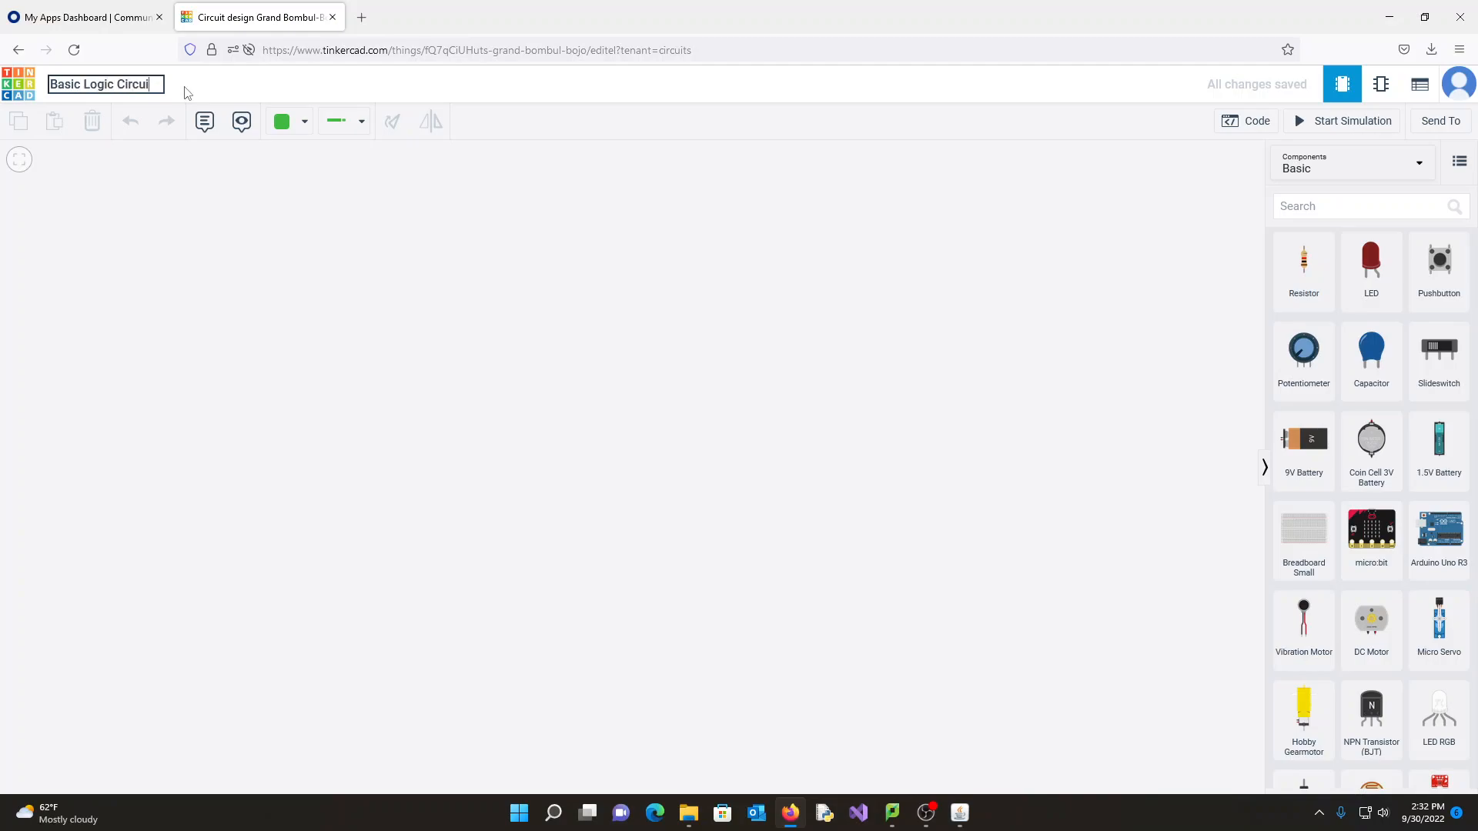
key(Return)
Set the component library to show all components and look through the available categories.
click(1313, 171)
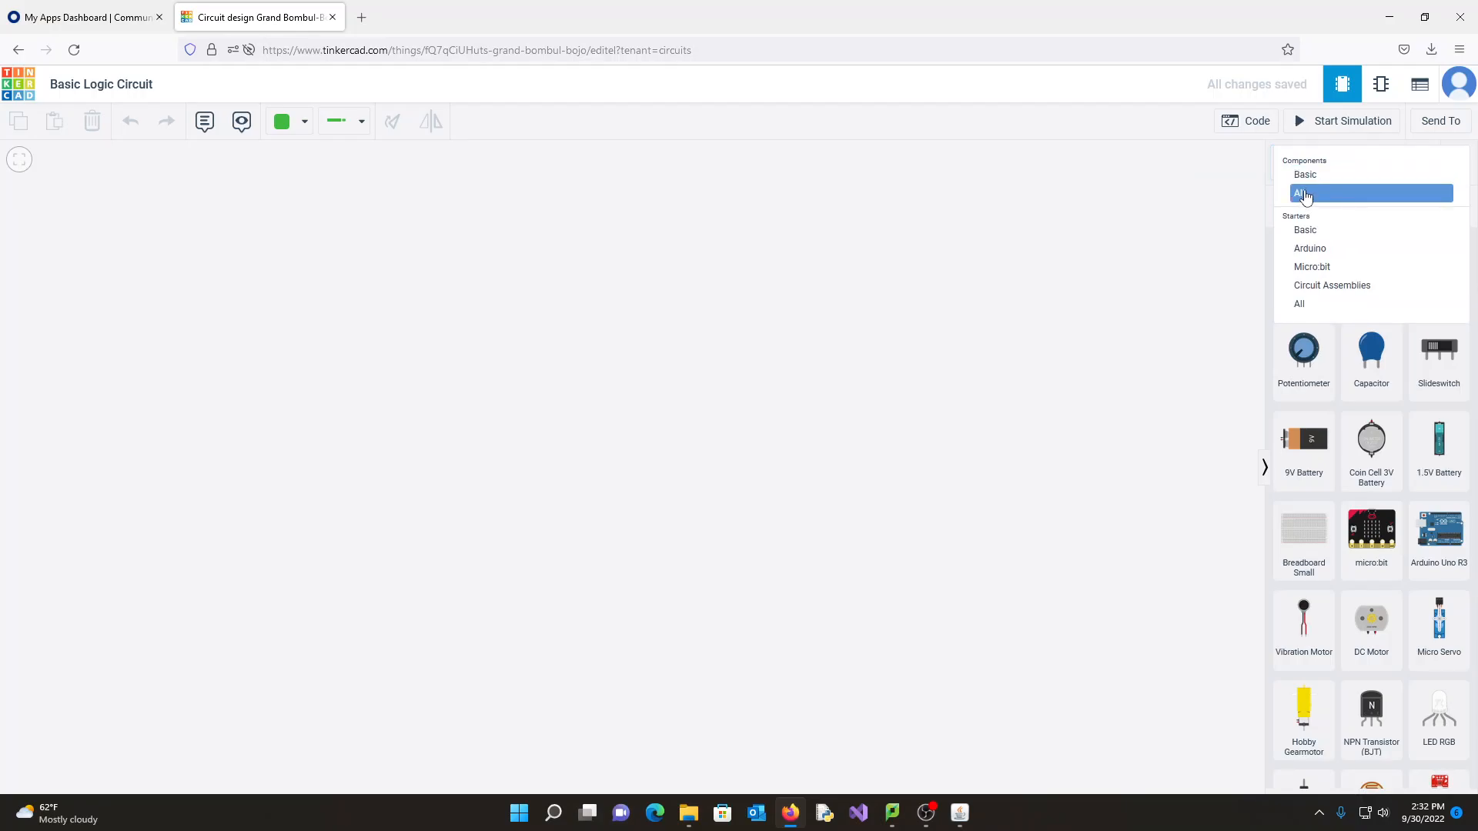
click(1305, 197)
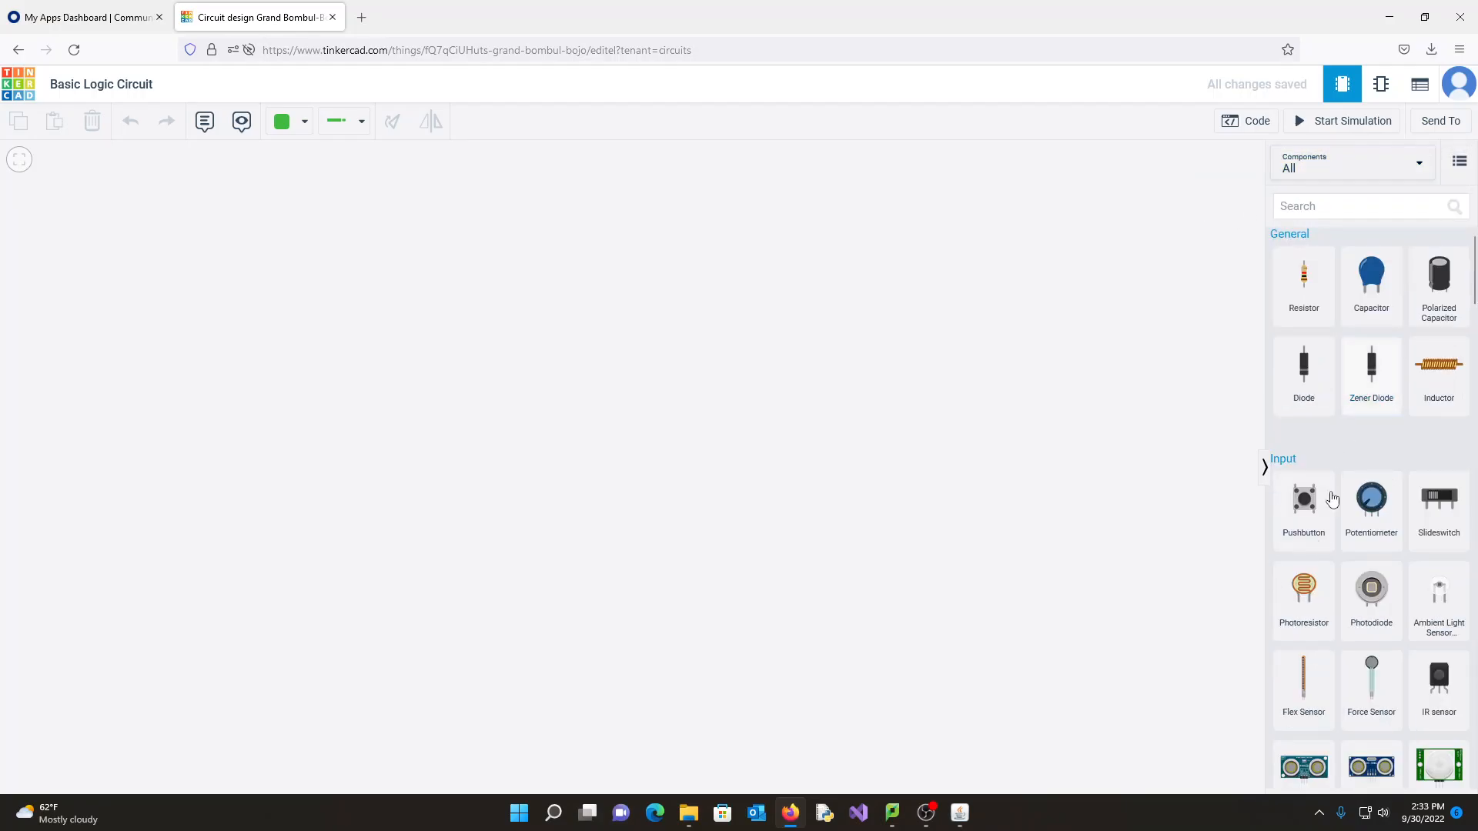
scroll(1354, 418, down, 20)
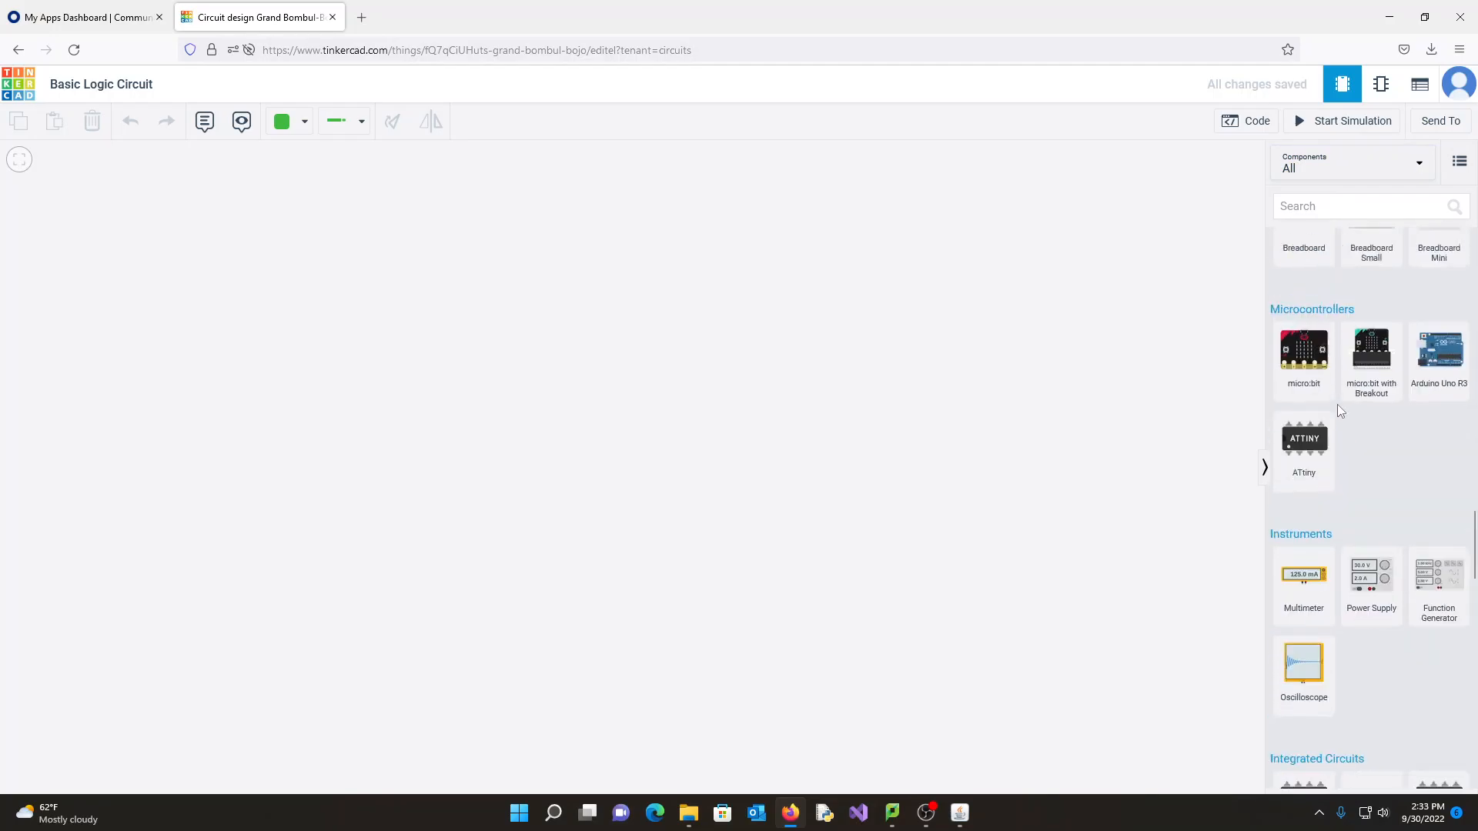
scroll(1336, 413, up, 15)
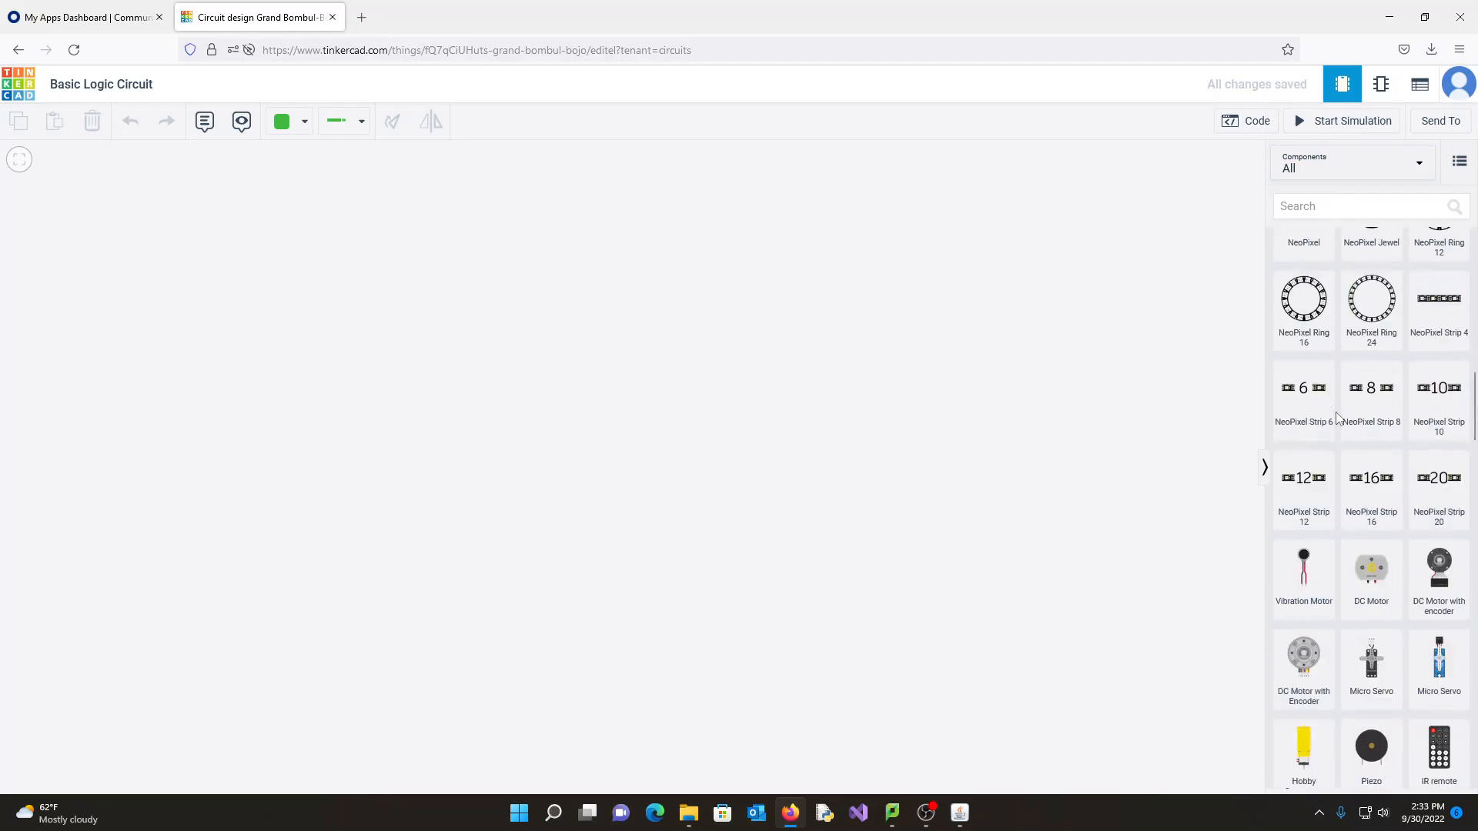
scroll(1336, 412, up, 4)
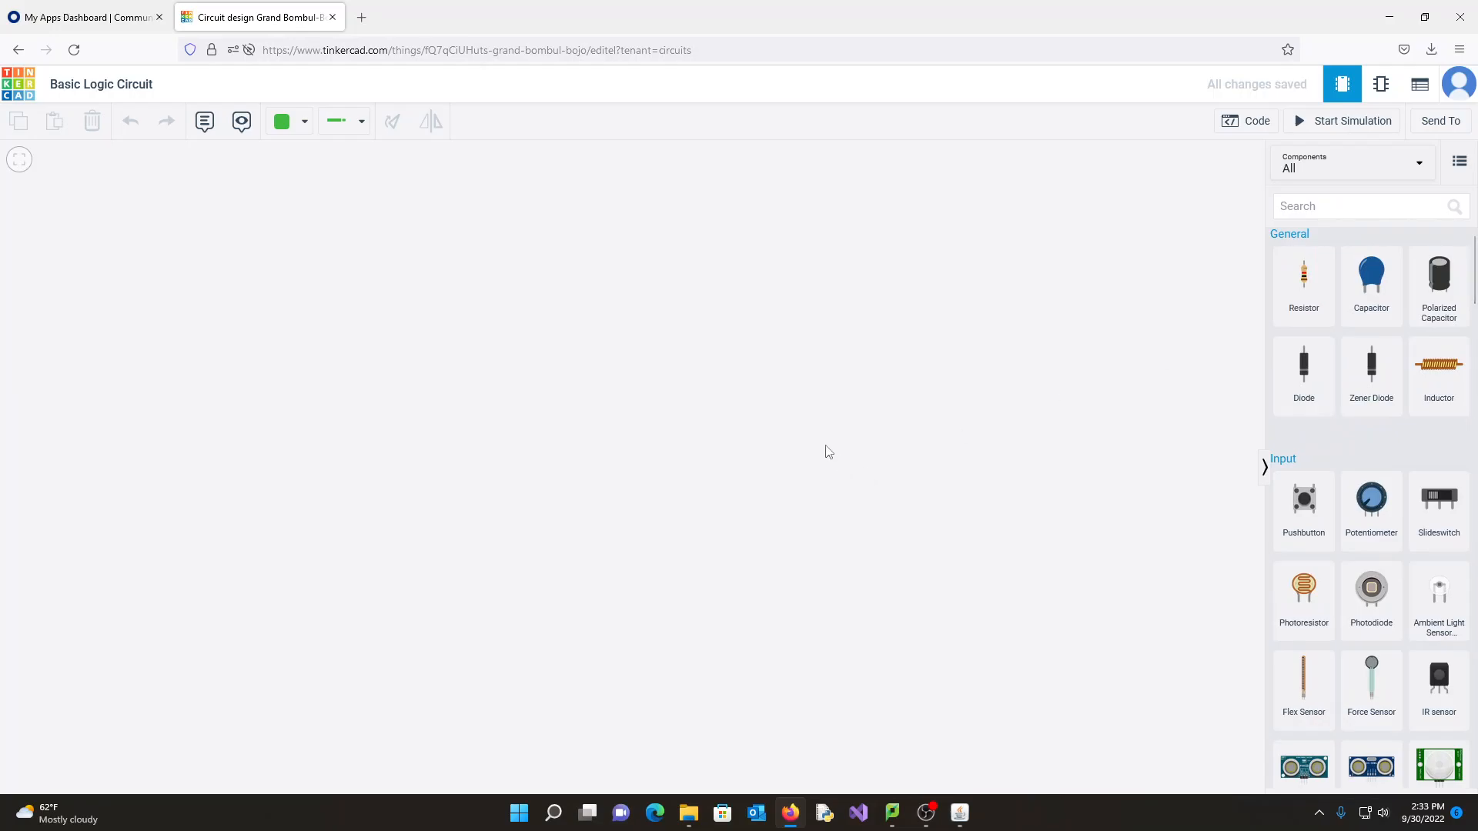
Switch to Logisim to view the booleancircuit diagram, and move its window clear of the browser.
click(959, 812)
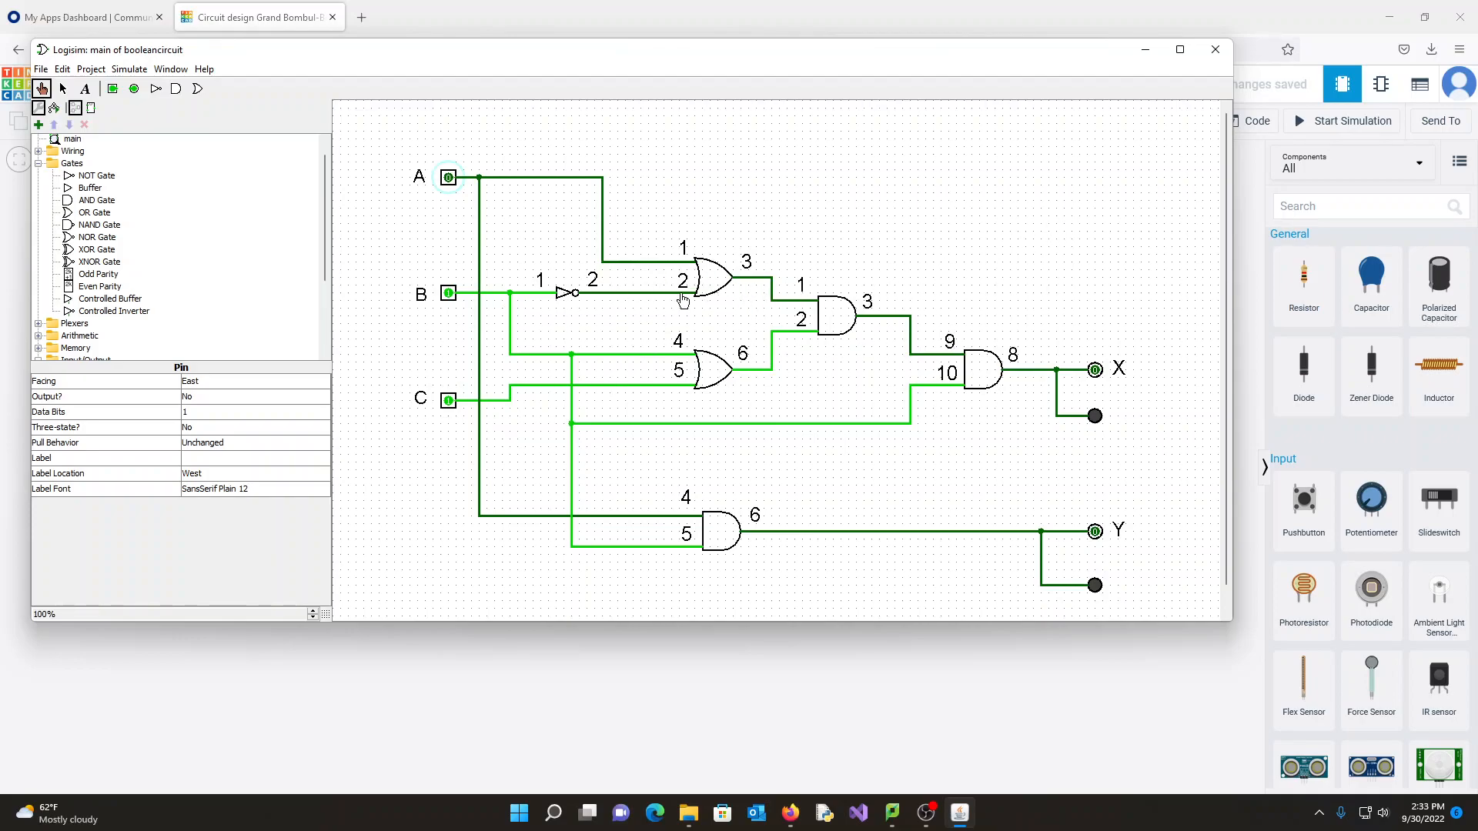
drag(536, 63, 1327, 228)
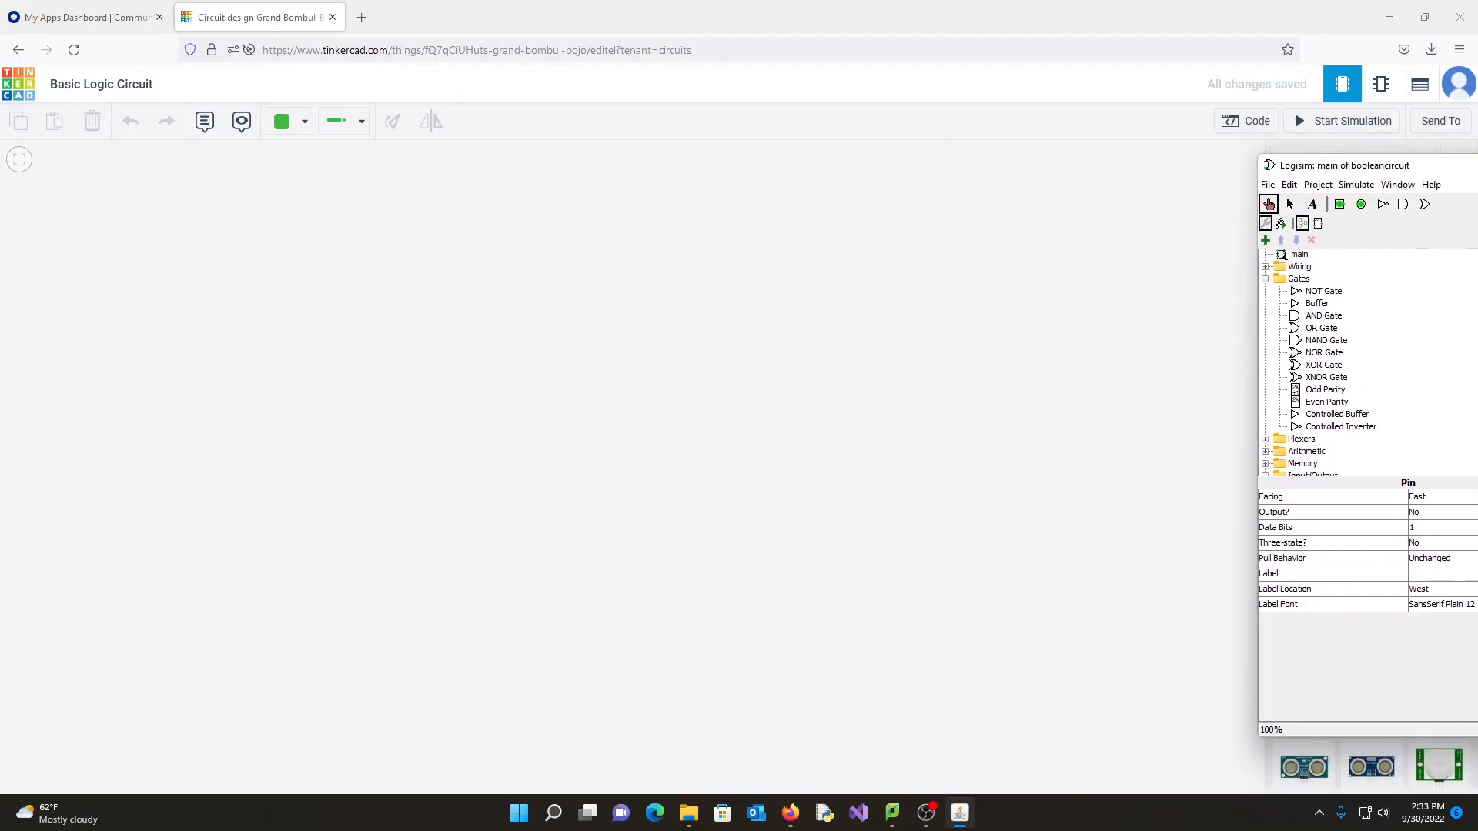
drag(1476, 165, 1477, 159)
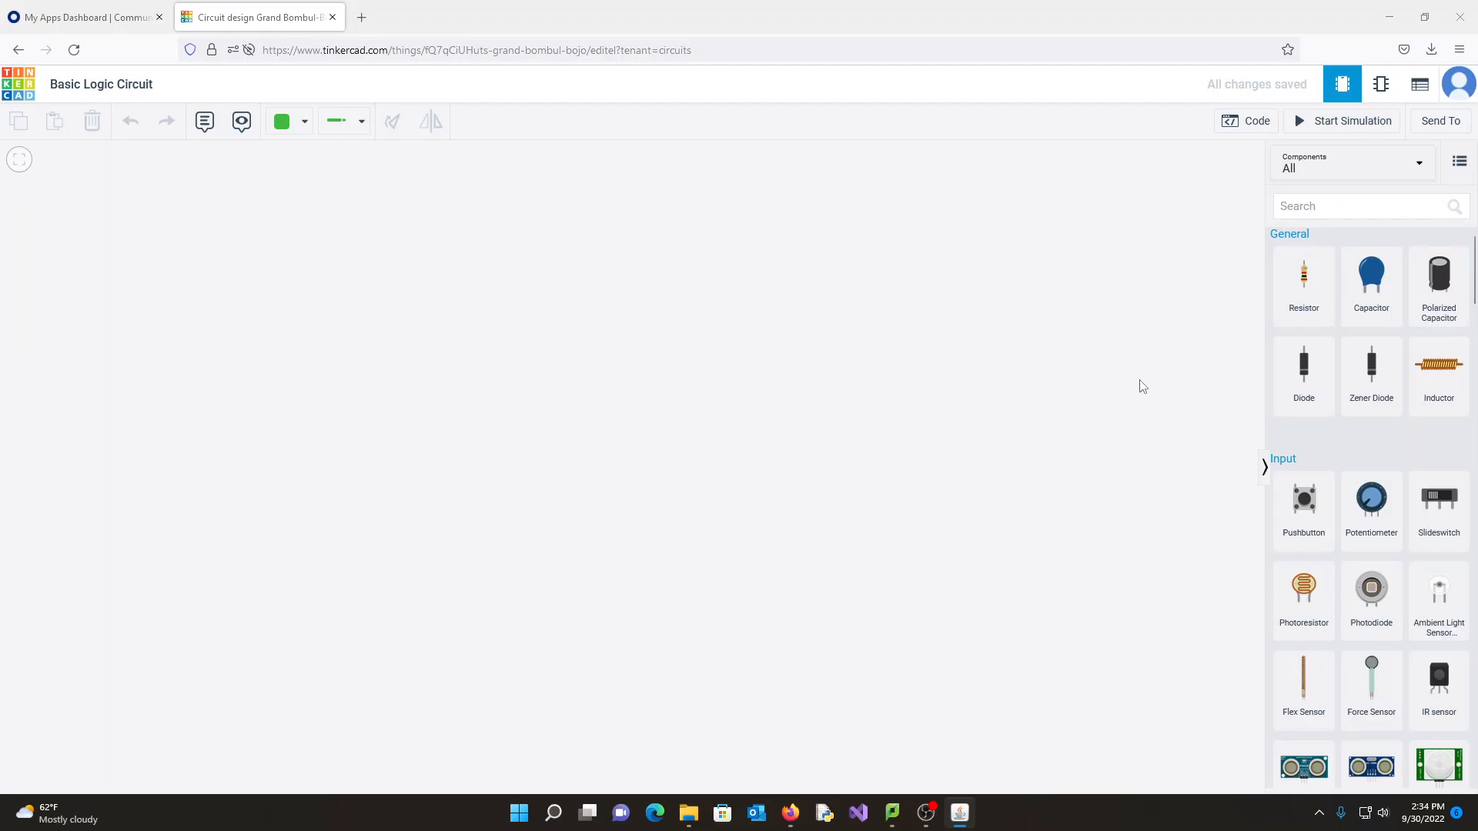
Place a full-size Breadboard on the empty canvas and fit it in the middle of the workspace.
scroll(1293, 404, down, 10)
scroll(1354, 428, down, 12)
scroll(1354, 428, up, 3)
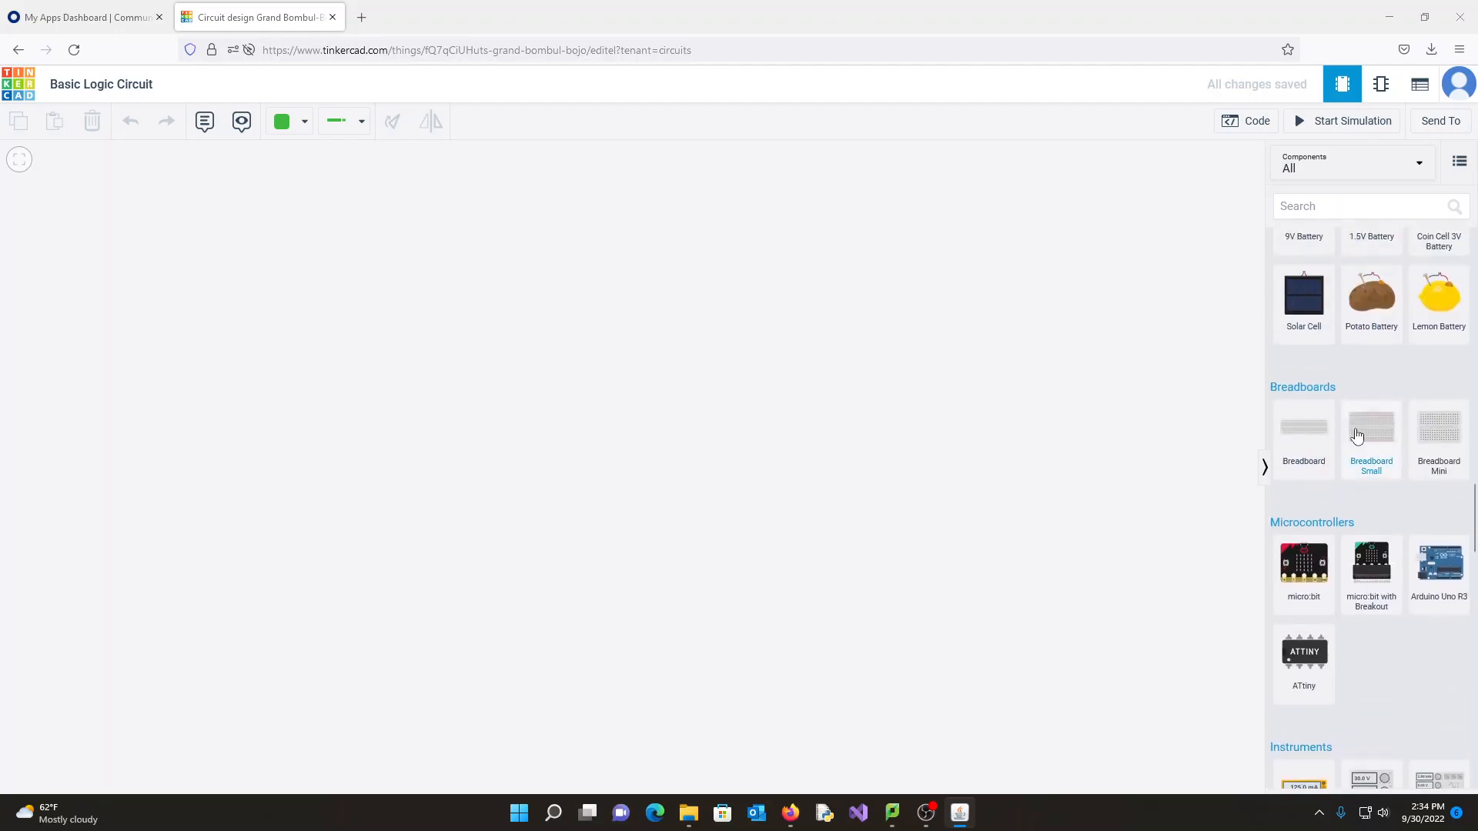
click(1291, 438)
click(560, 454)
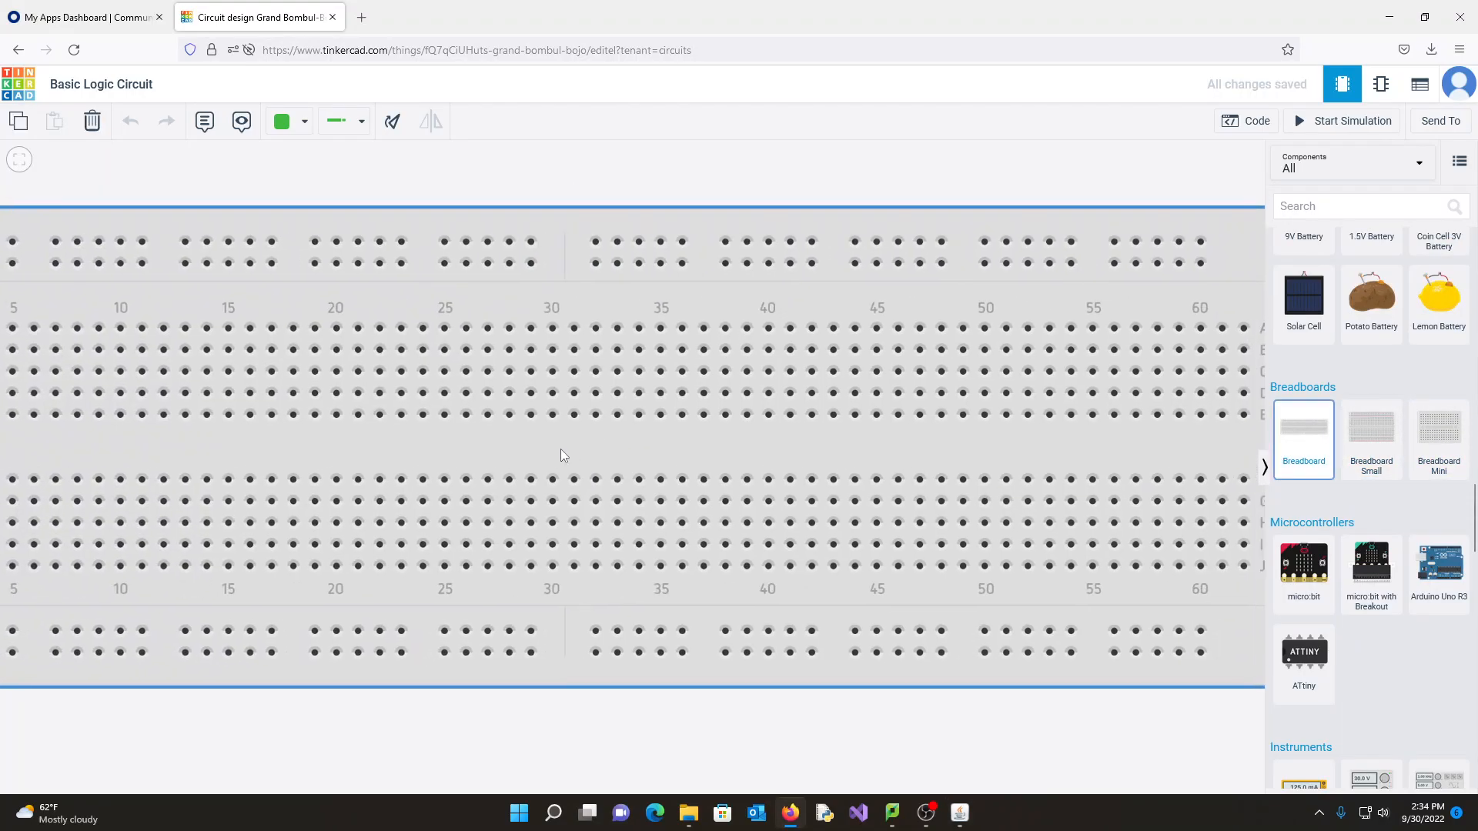
click(643, 461)
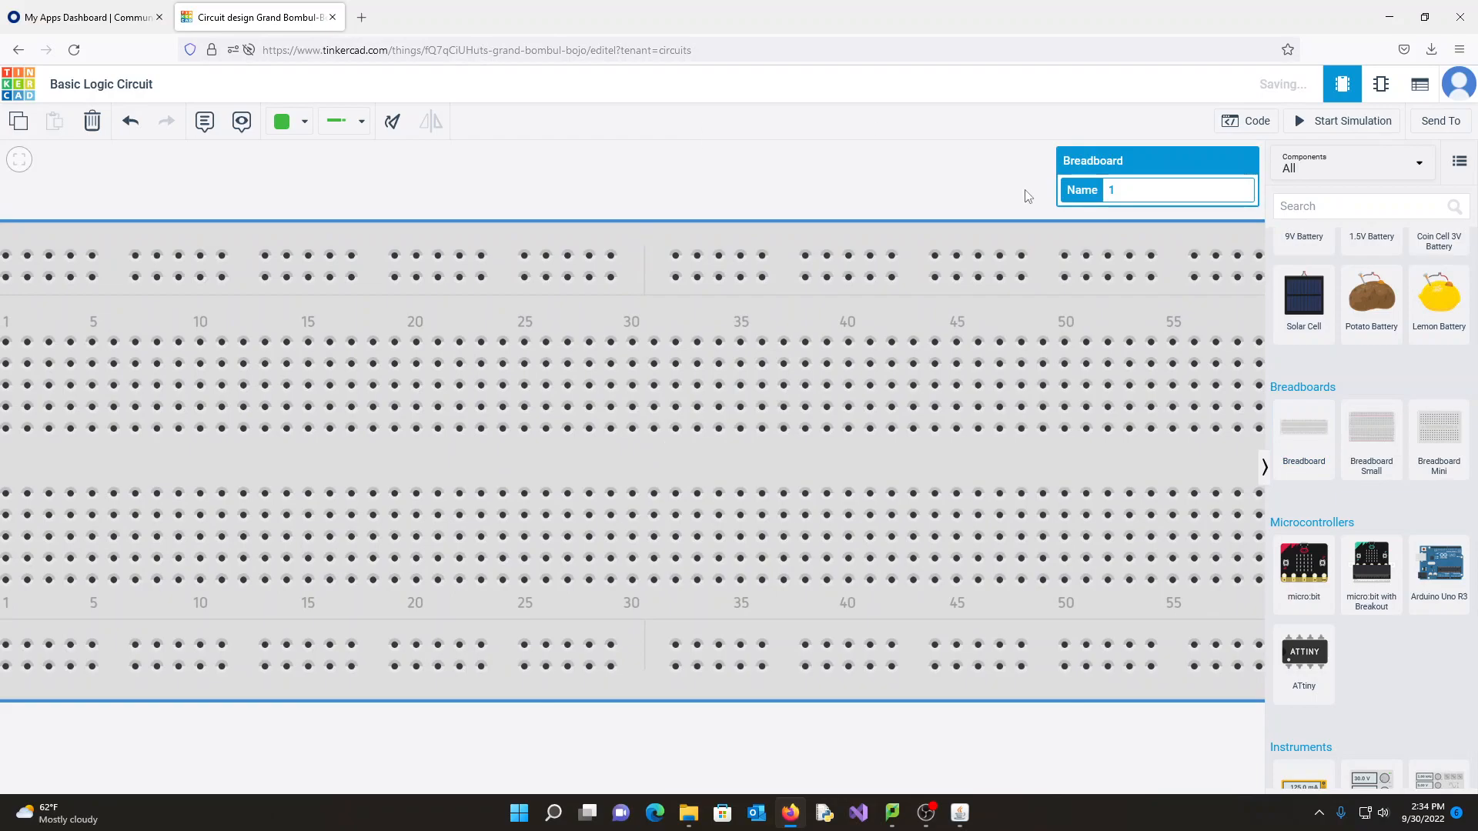
scroll(679, 199, down, 5)
scroll(679, 199, up, 5)
scroll(679, 199, down, 5)
scroll(679, 198, up, 4)
scroll(679, 199, down, 3)
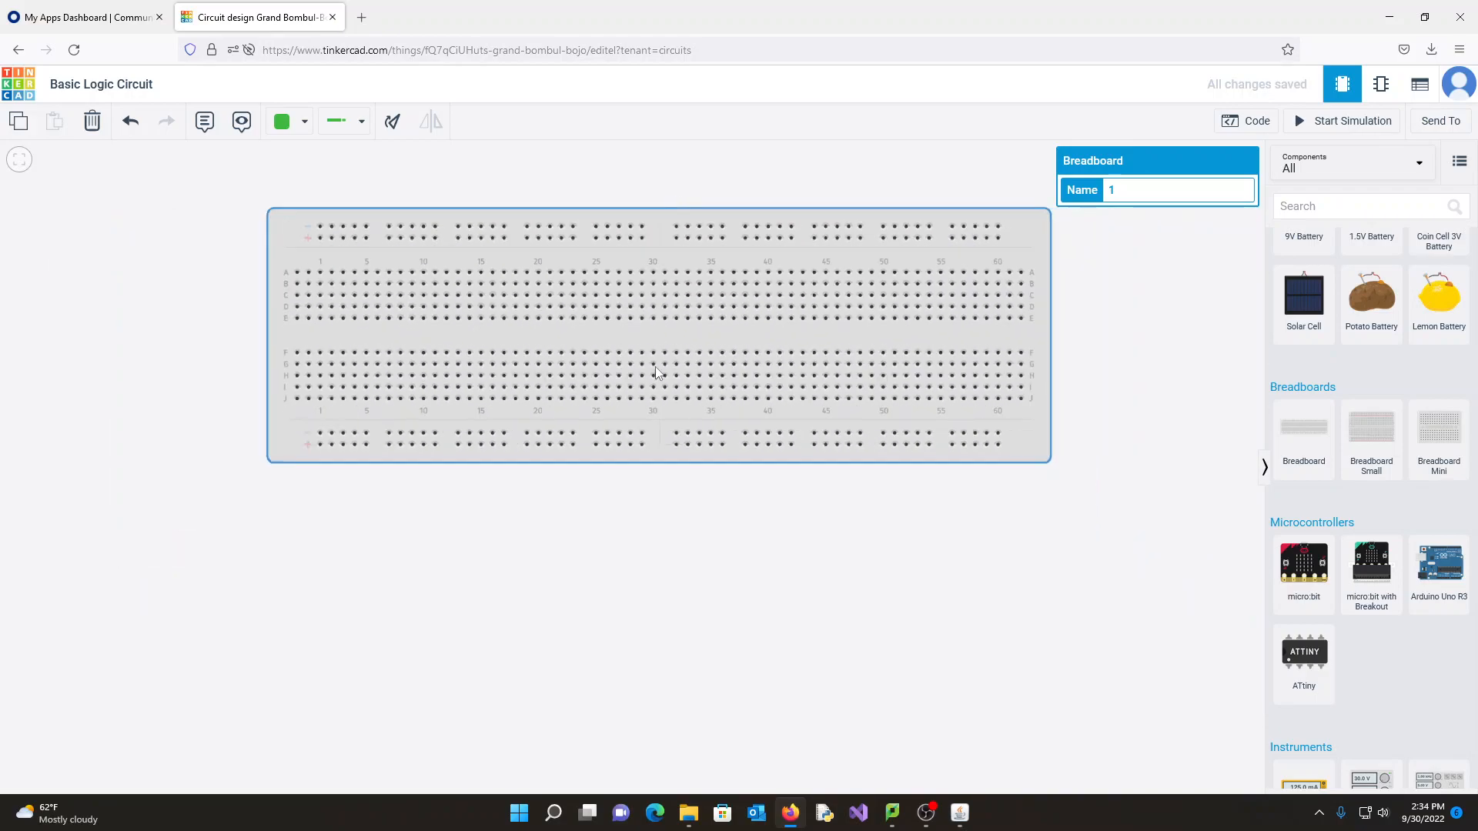
drag(649, 528, 646, 644)
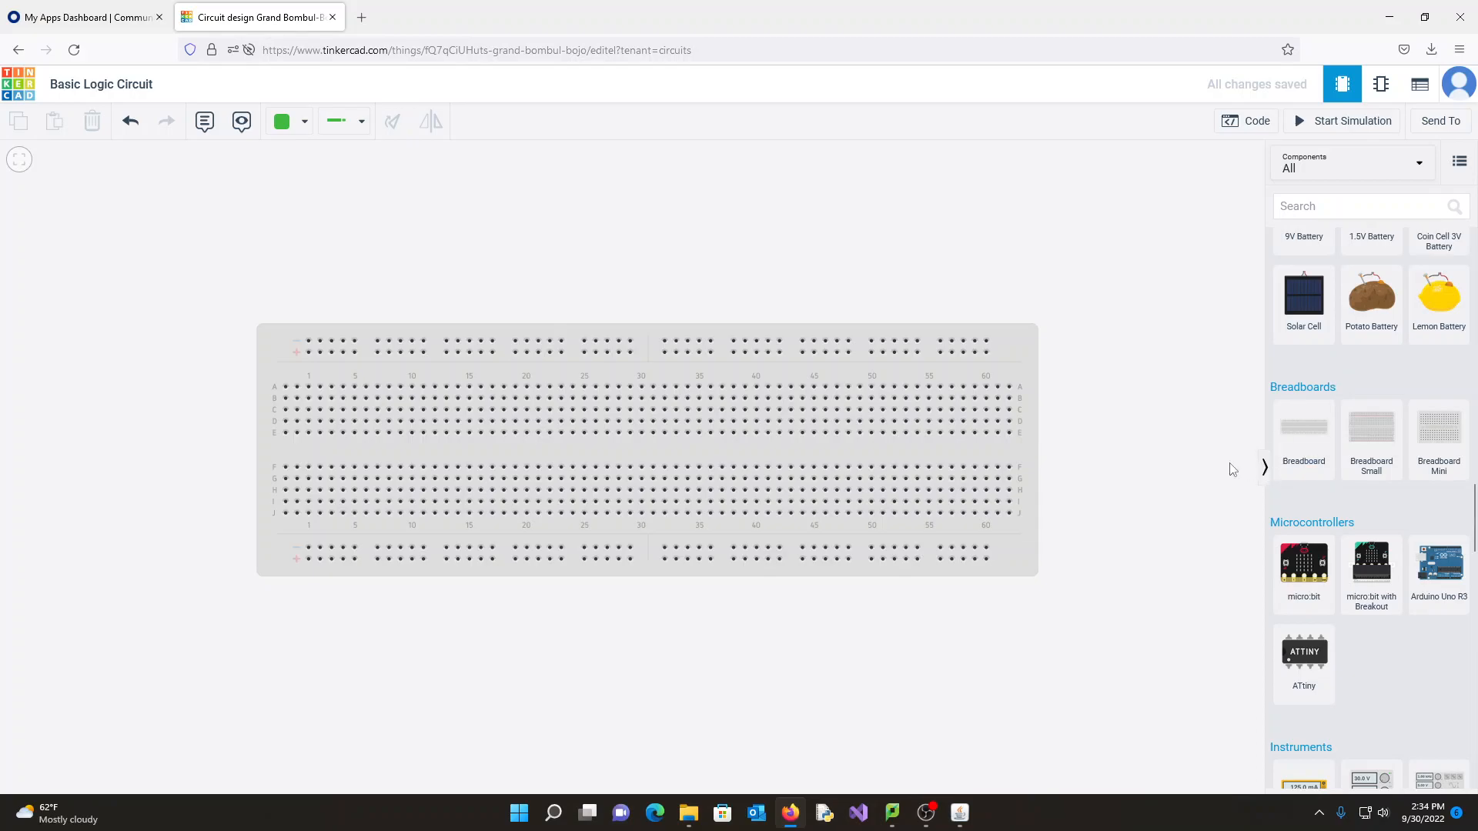
Place a 10 kΩ resistor upright between the breadboard's upper negative rail and row A at column 2.
scroll(1353, 420, down, 15)
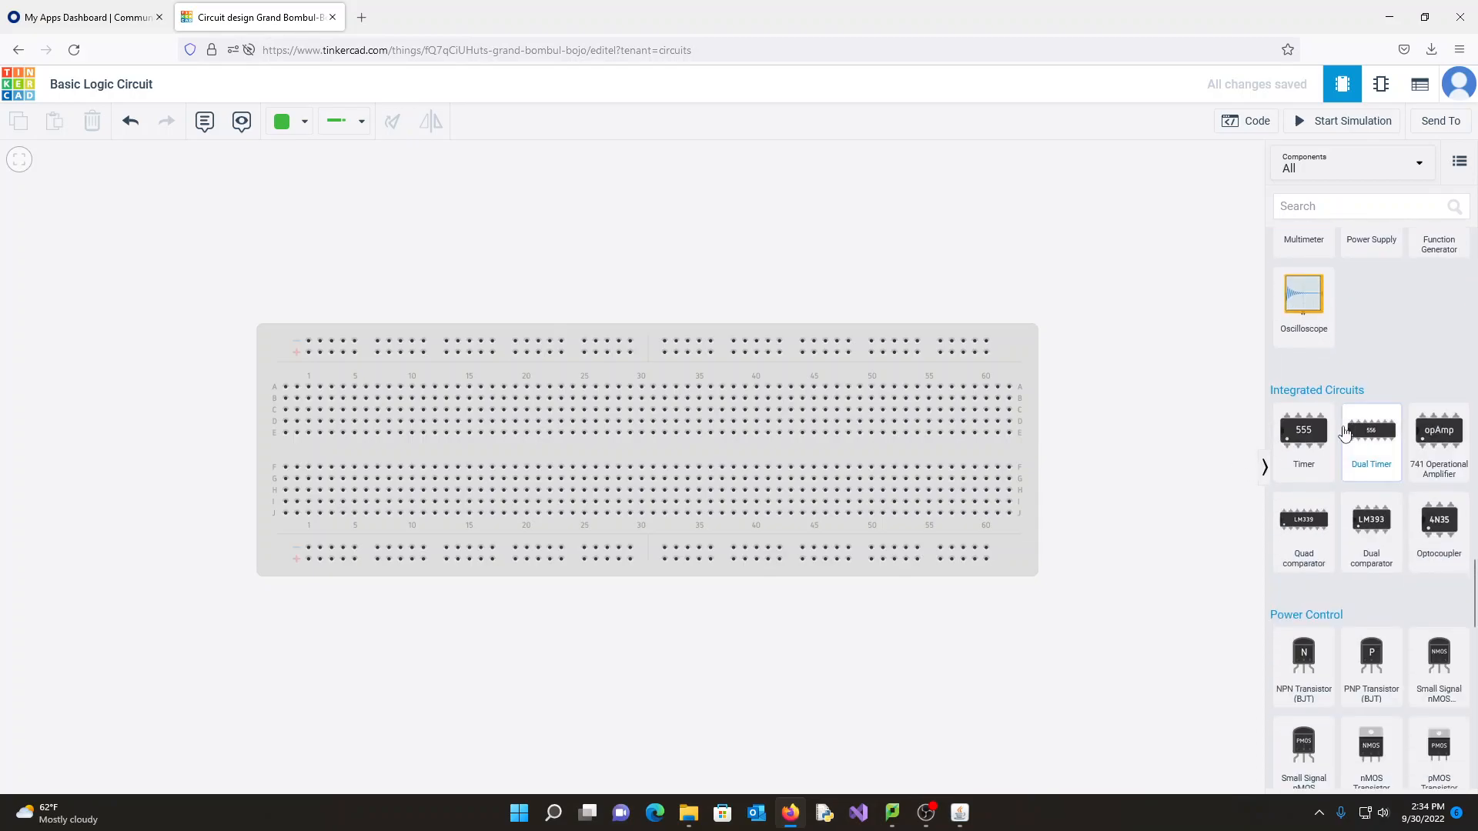
scroll(1347, 413, down, 6)
scroll(1346, 410, up, 15)
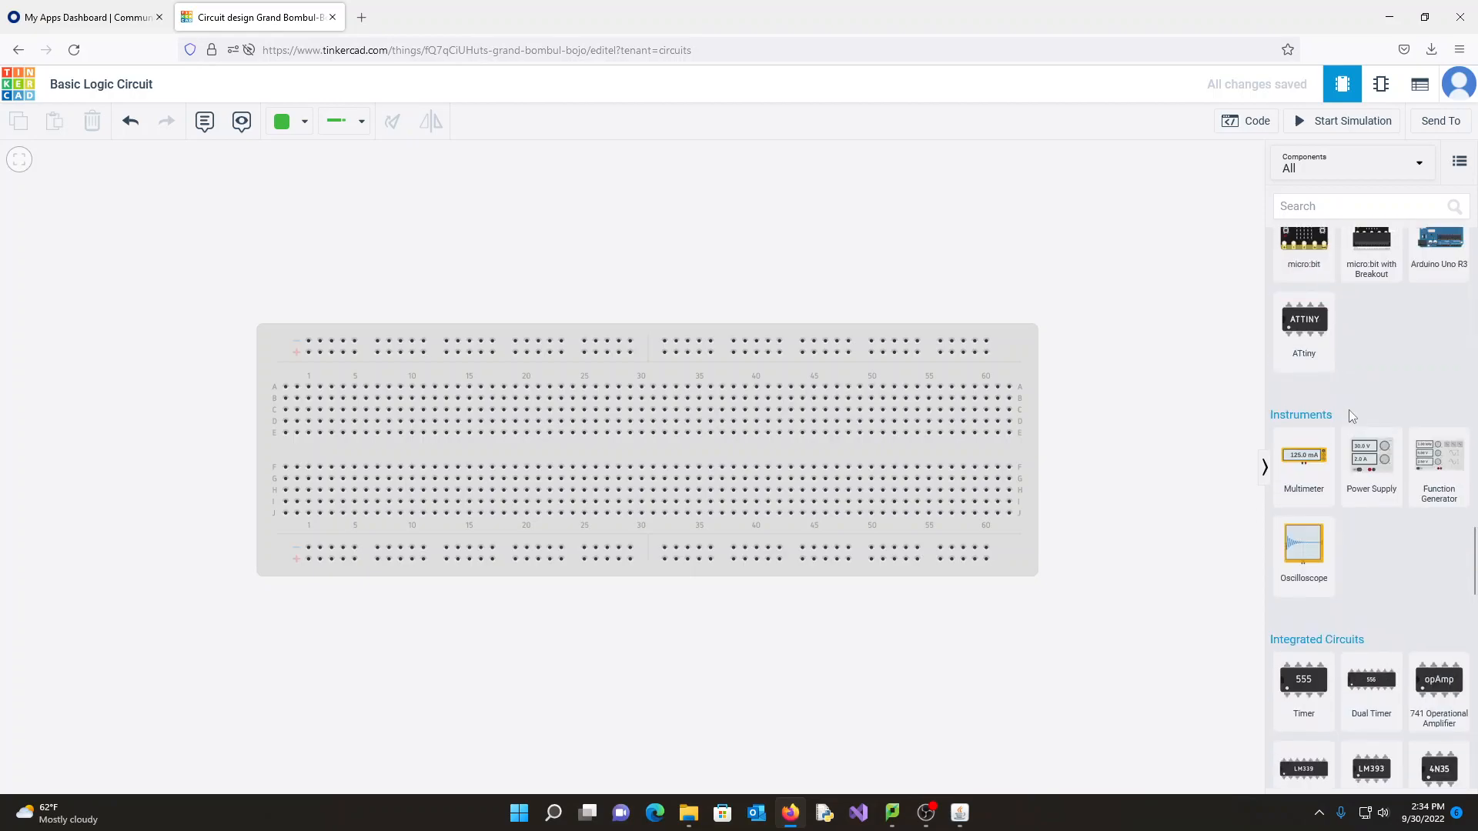
scroll(1347, 412, up, 2)
scroll(1348, 413, up, 10)
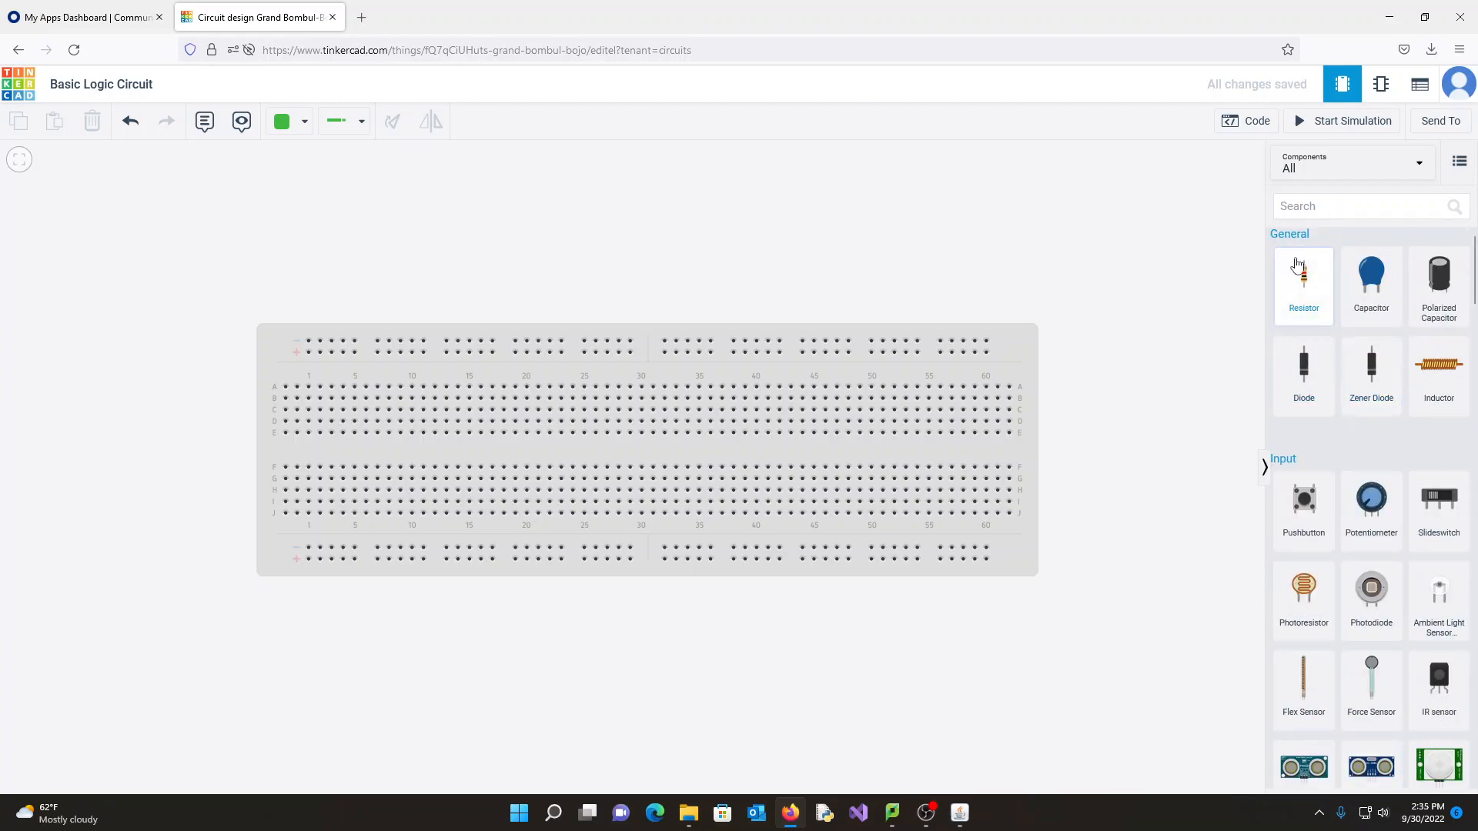
drag(1303, 277, 1197, 297)
drag(1109, 312, 321, 375)
text(10)
click(922, 278)
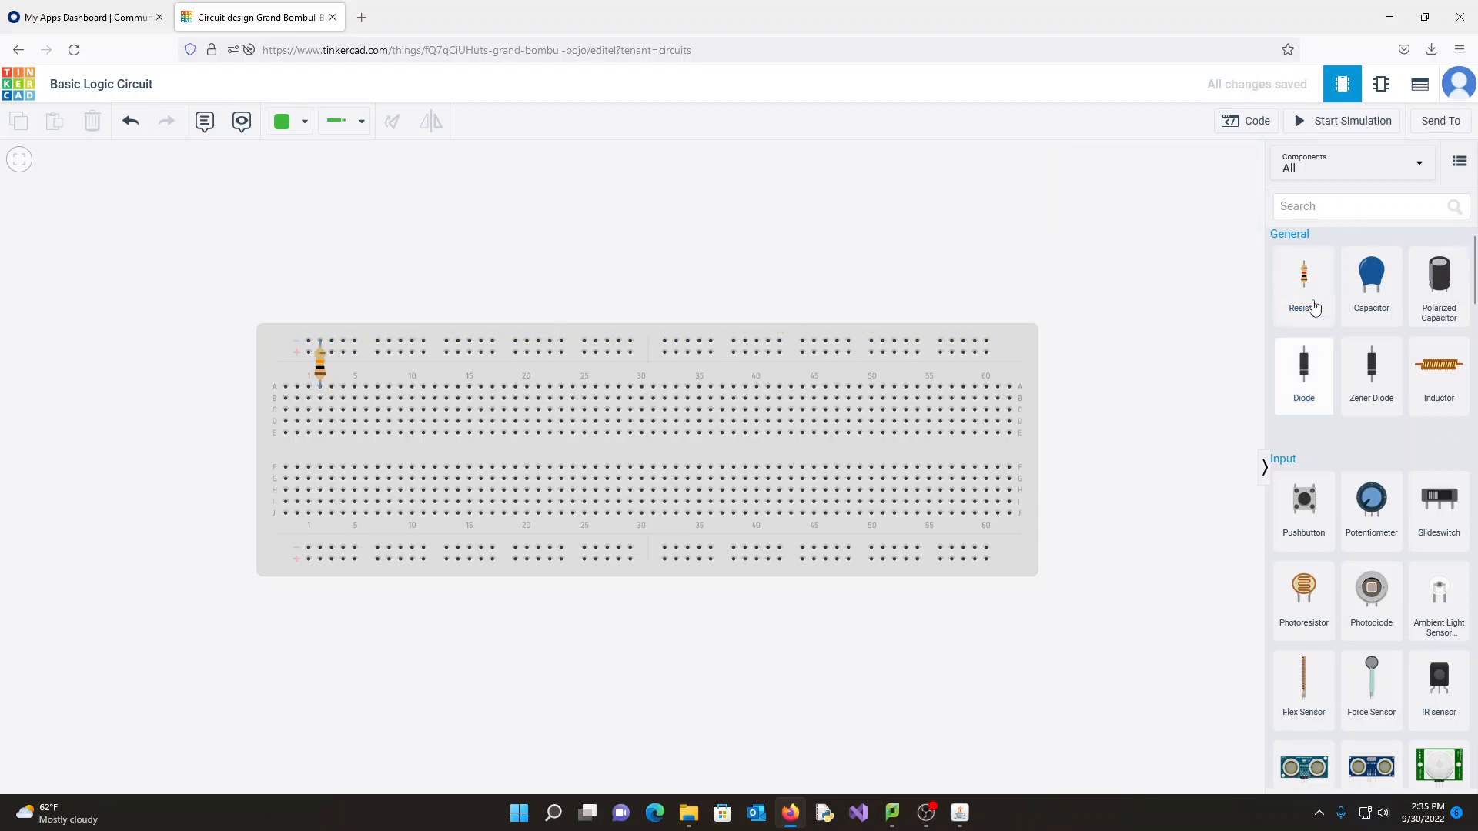
Add a second resistor, rotate it upright, connect it from the upper negative rail to row A at column 3, and set it to 10 kΩ.
drag(1305, 282, 426, 248)
key(r)
key(r)
key(r)
key(r)
key(r)
key(r)
key(r)
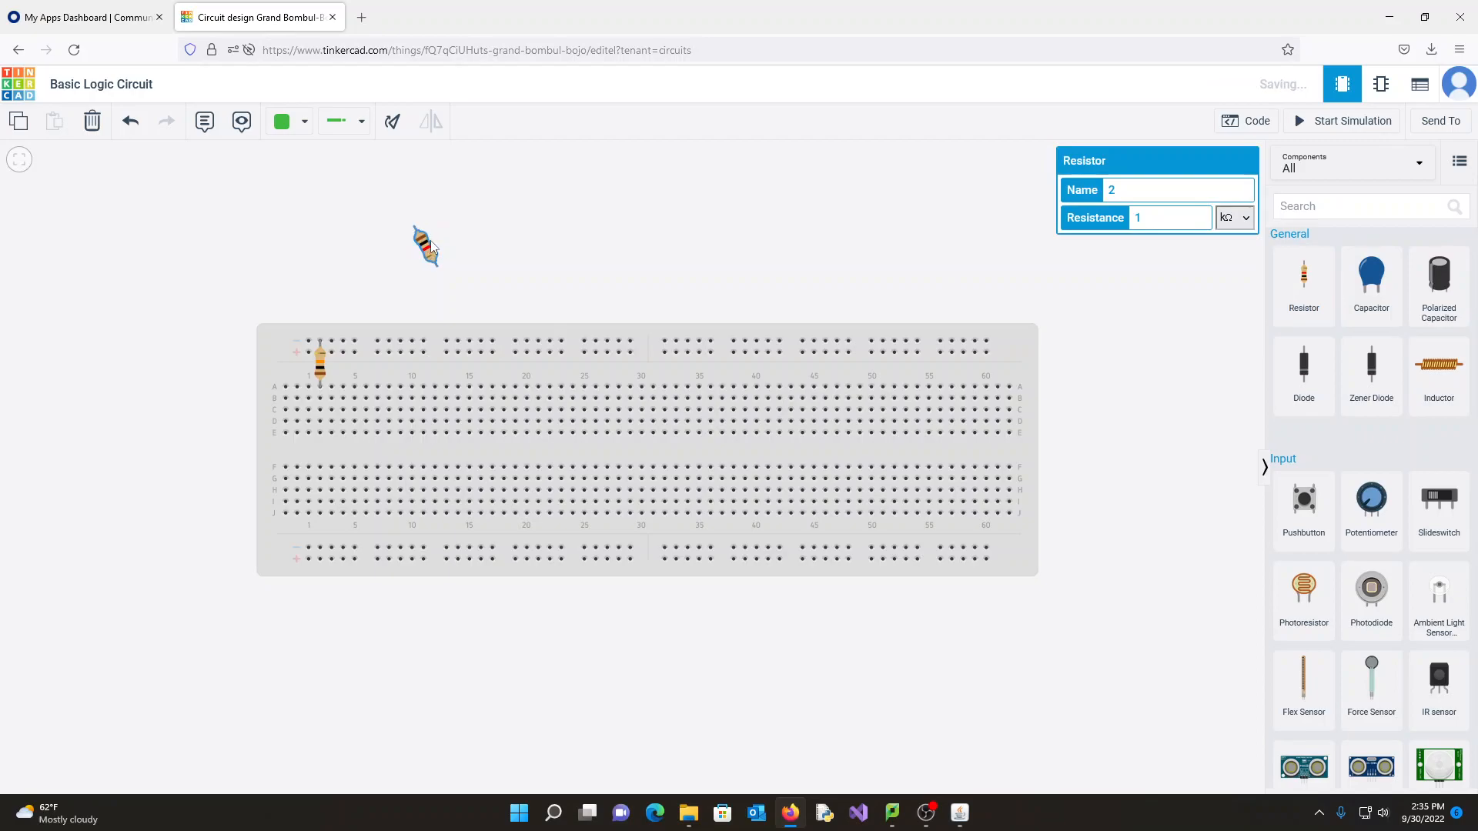
key(r)
key(r)
key(r)
key(r)
drag(426, 247, 331, 362)
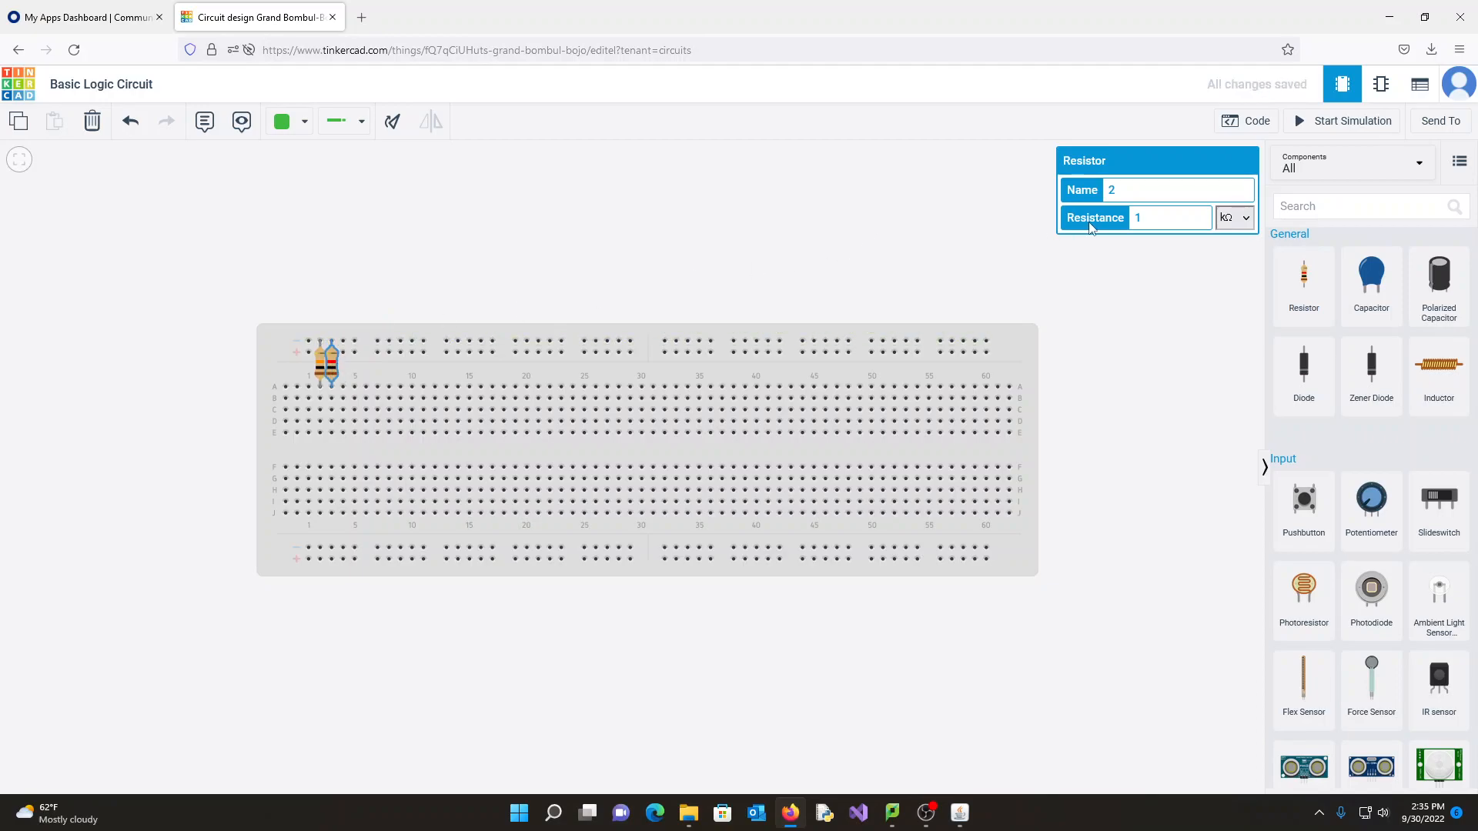
text(10)
click(1043, 248)
Add two more upright 10 kΩ resistors between the upper negative rail and row A at columns 4 and 5.
drag(1304, 277, 314, 361)
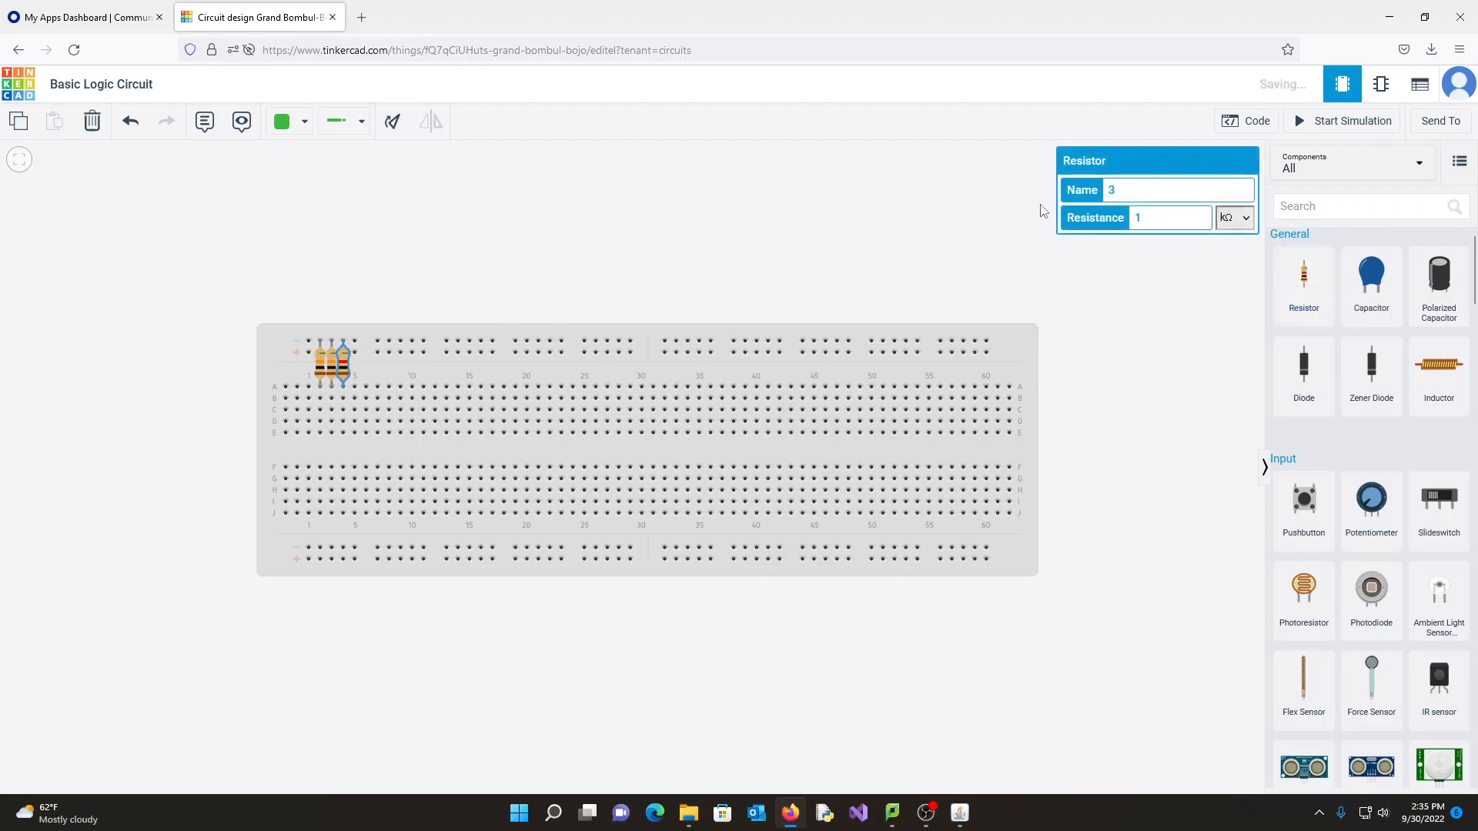
click(1136, 217)
text(10)
click(1166, 305)
drag(1304, 277, 355, 366)
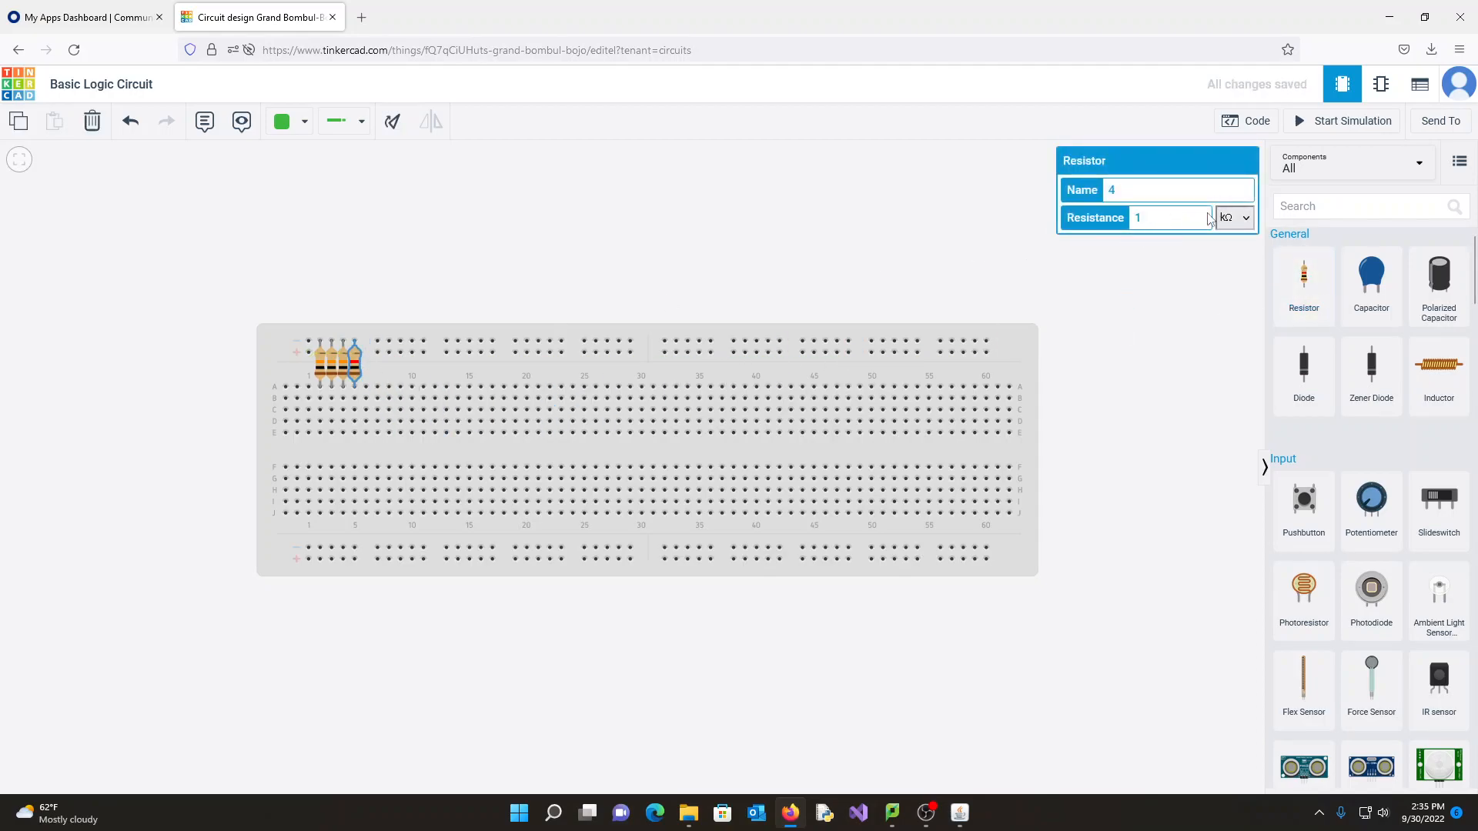
click(1010, 241)
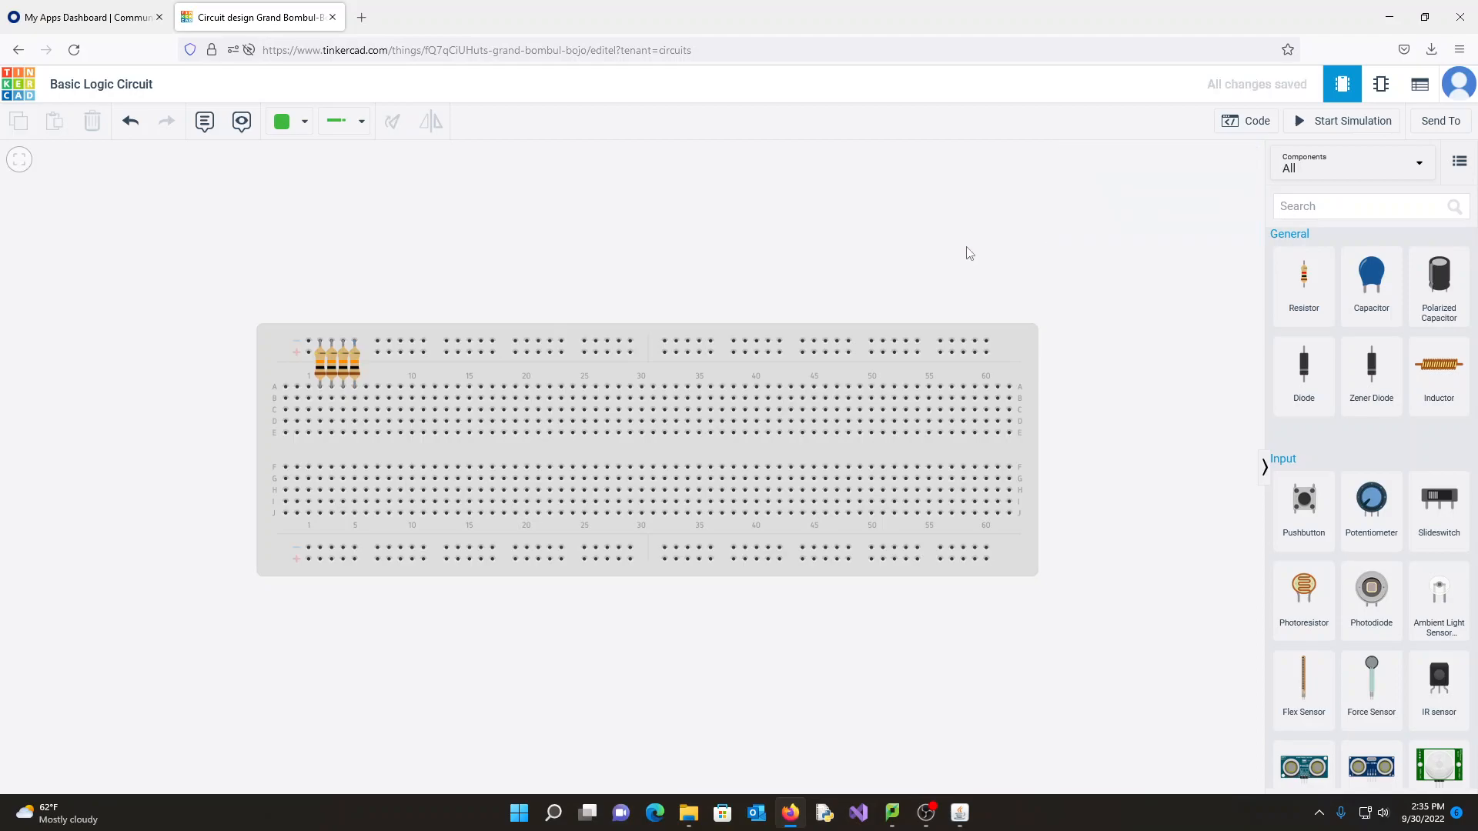
Place a DIP Switch SPST x 4 across the breadboard's centre gap, aligned below the four resistors.
scroll(1336, 369, down, 10)
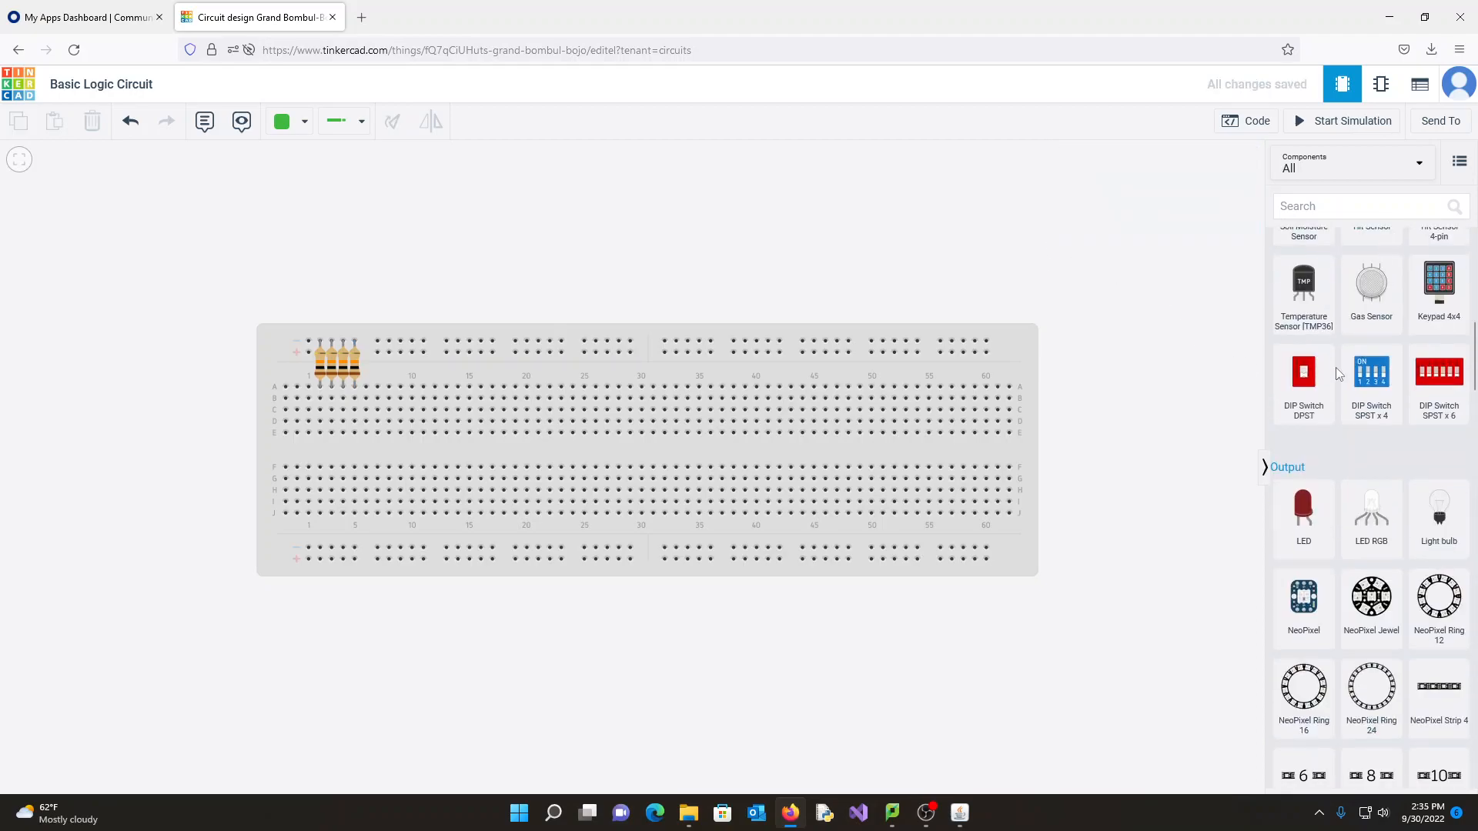
drag(1372, 374, 968, 450)
drag(775, 481, 344, 458)
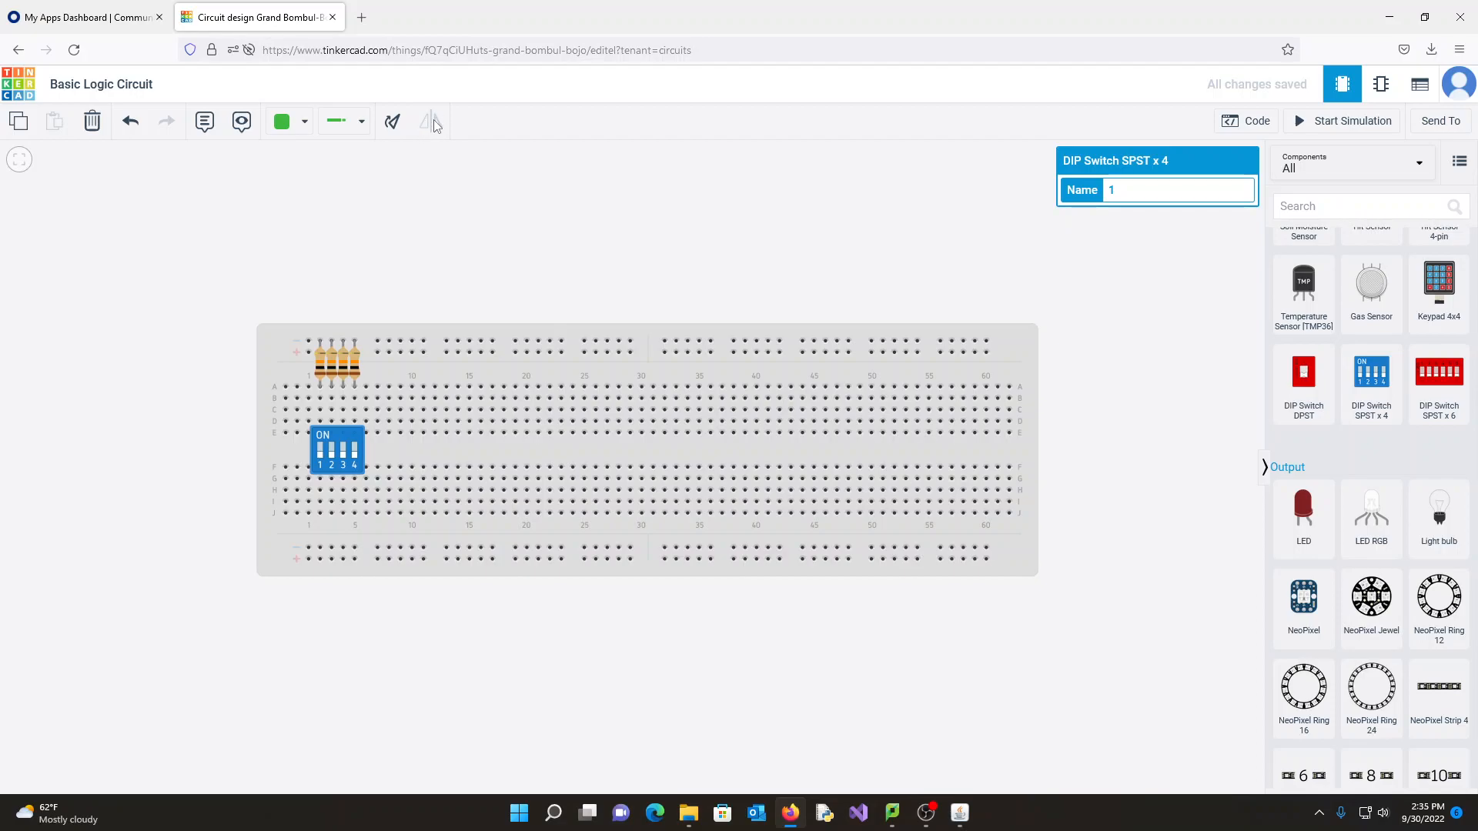
Rotate the DIP switch on the breadboard by 180° so its ON marking faces the lower power rails.
click(393, 124)
click(393, 123)
click(393, 123)
click(393, 123)
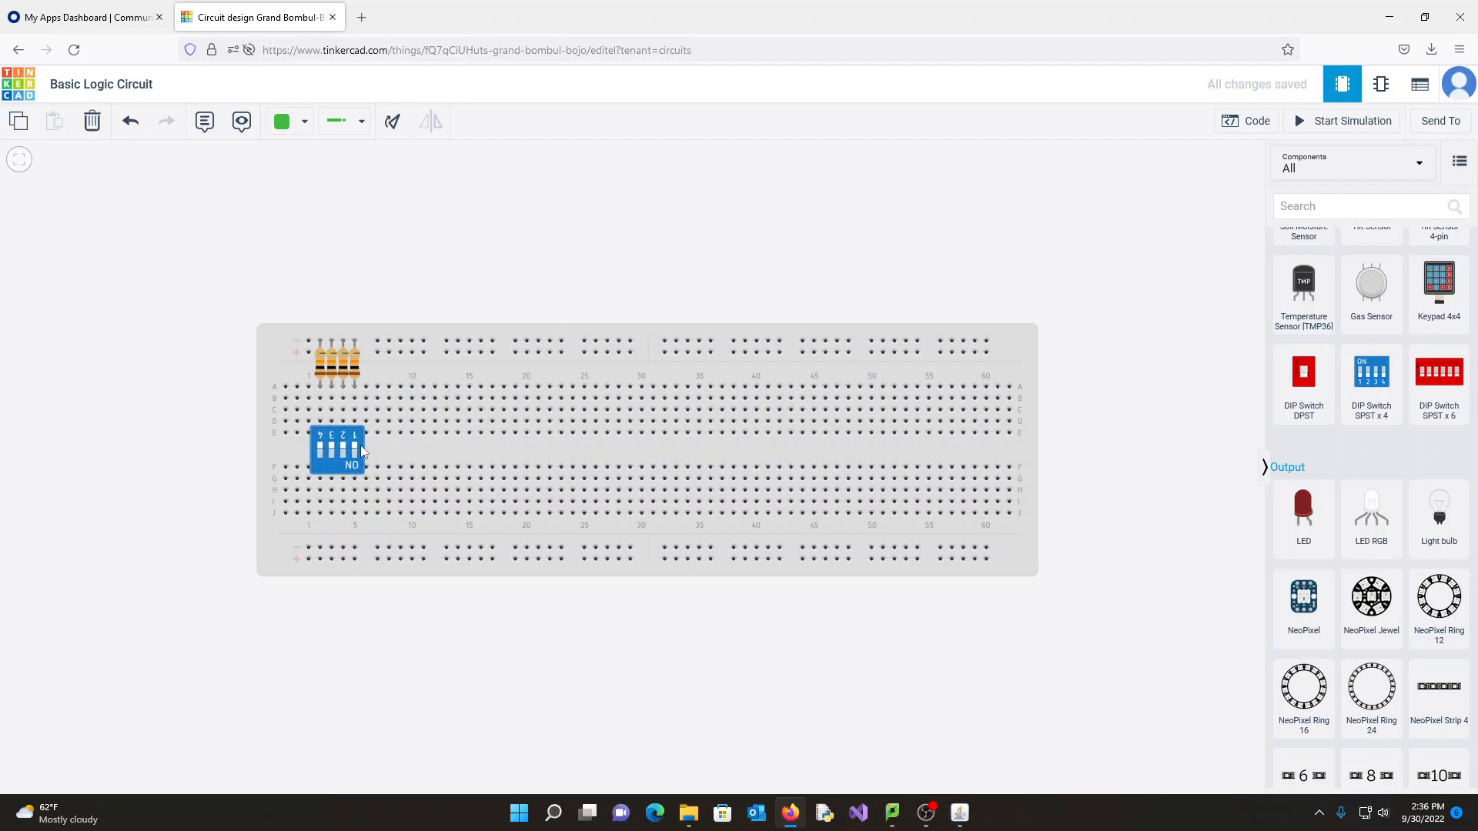
Wire row J at column 2 to the breadboard's lower negative rail and colour the wire black.
click(320, 514)
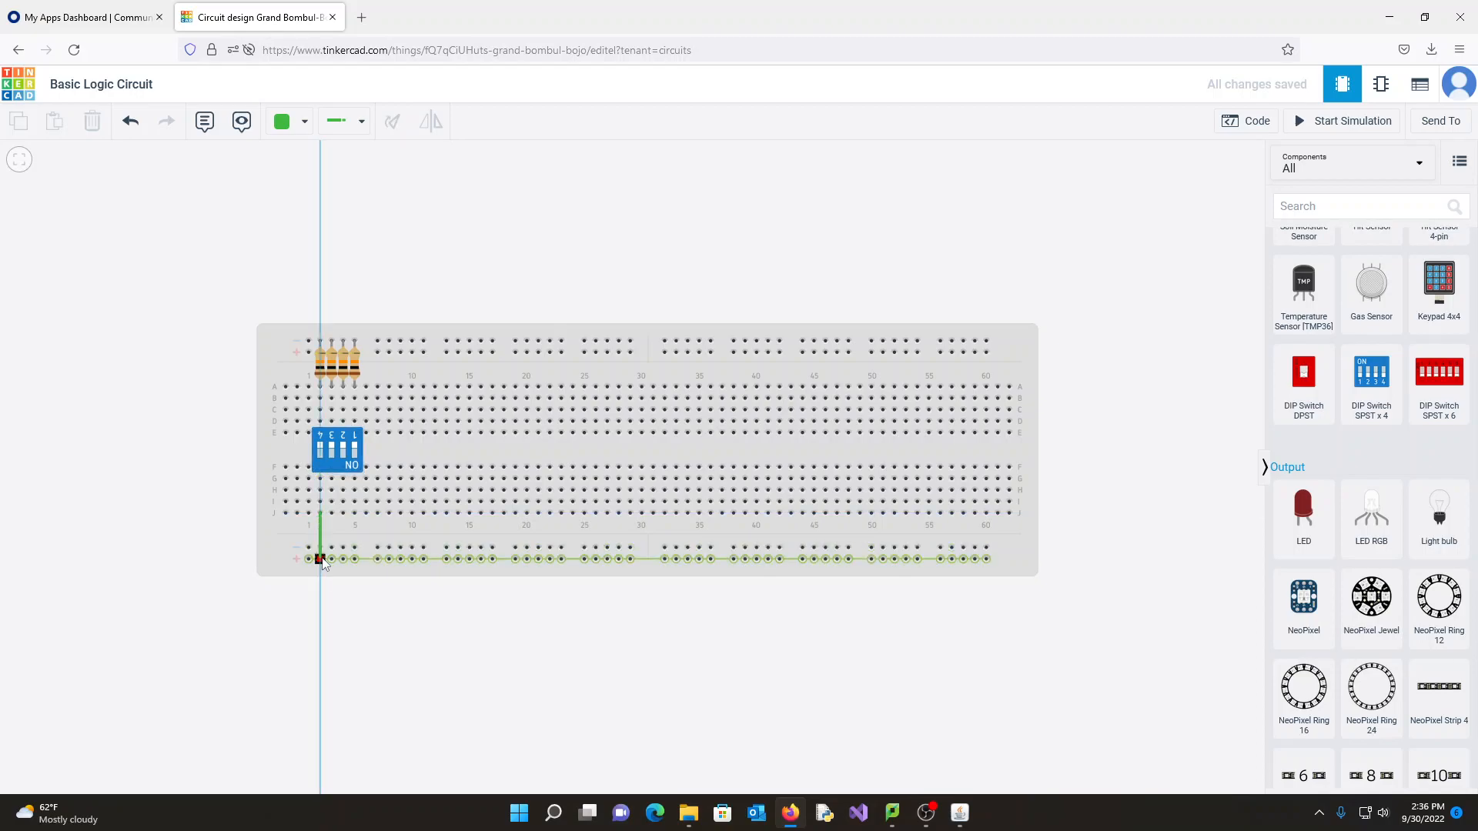
click(320, 548)
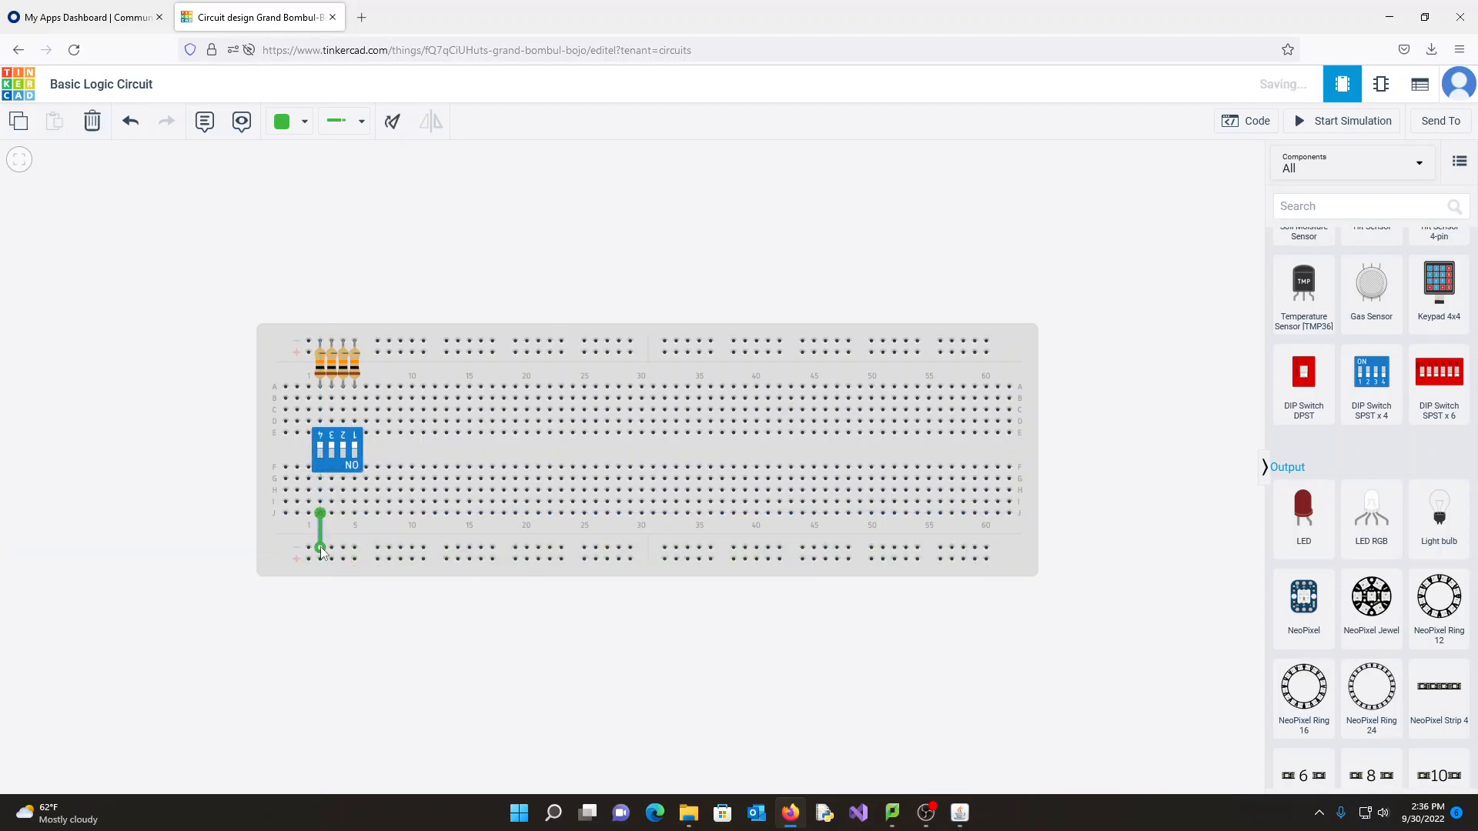
click(285, 123)
click(307, 170)
click(397, 273)
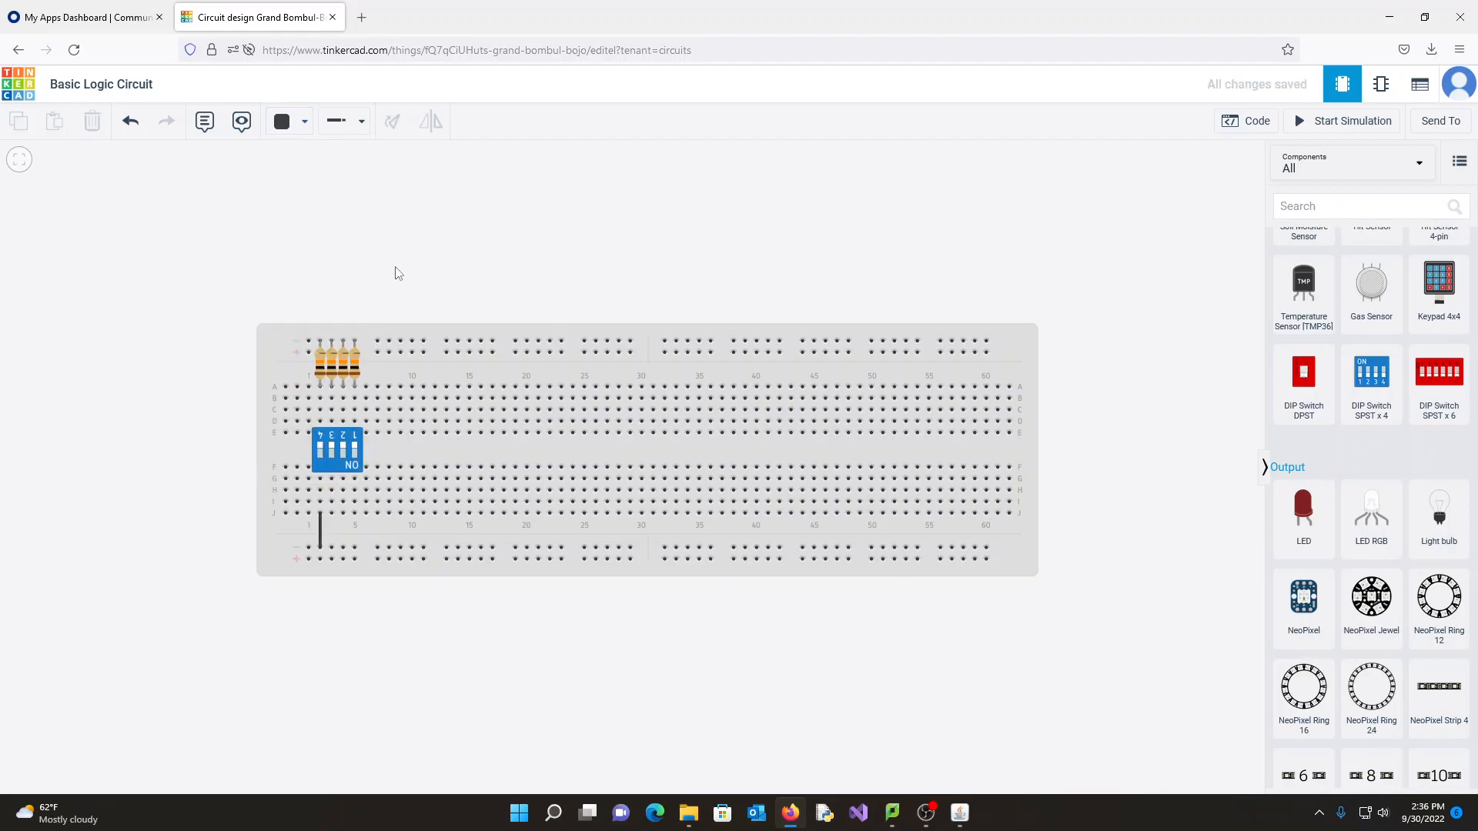
Add three more black wires from row J at columns 3, 4 and 5 straight down to the lower negative rail.
click(332, 514)
click(331, 547)
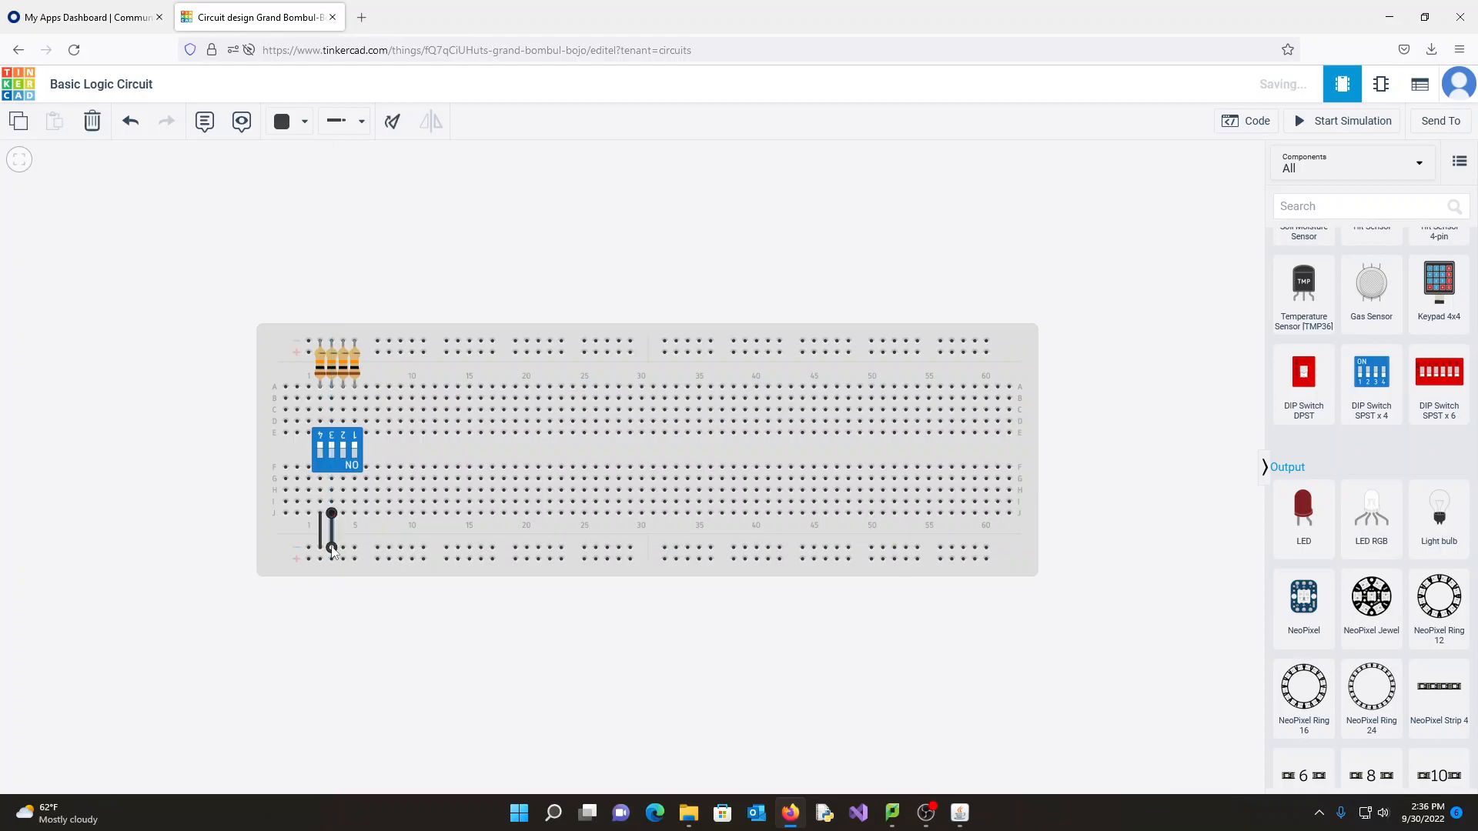
click(344, 514)
click(343, 548)
click(355, 514)
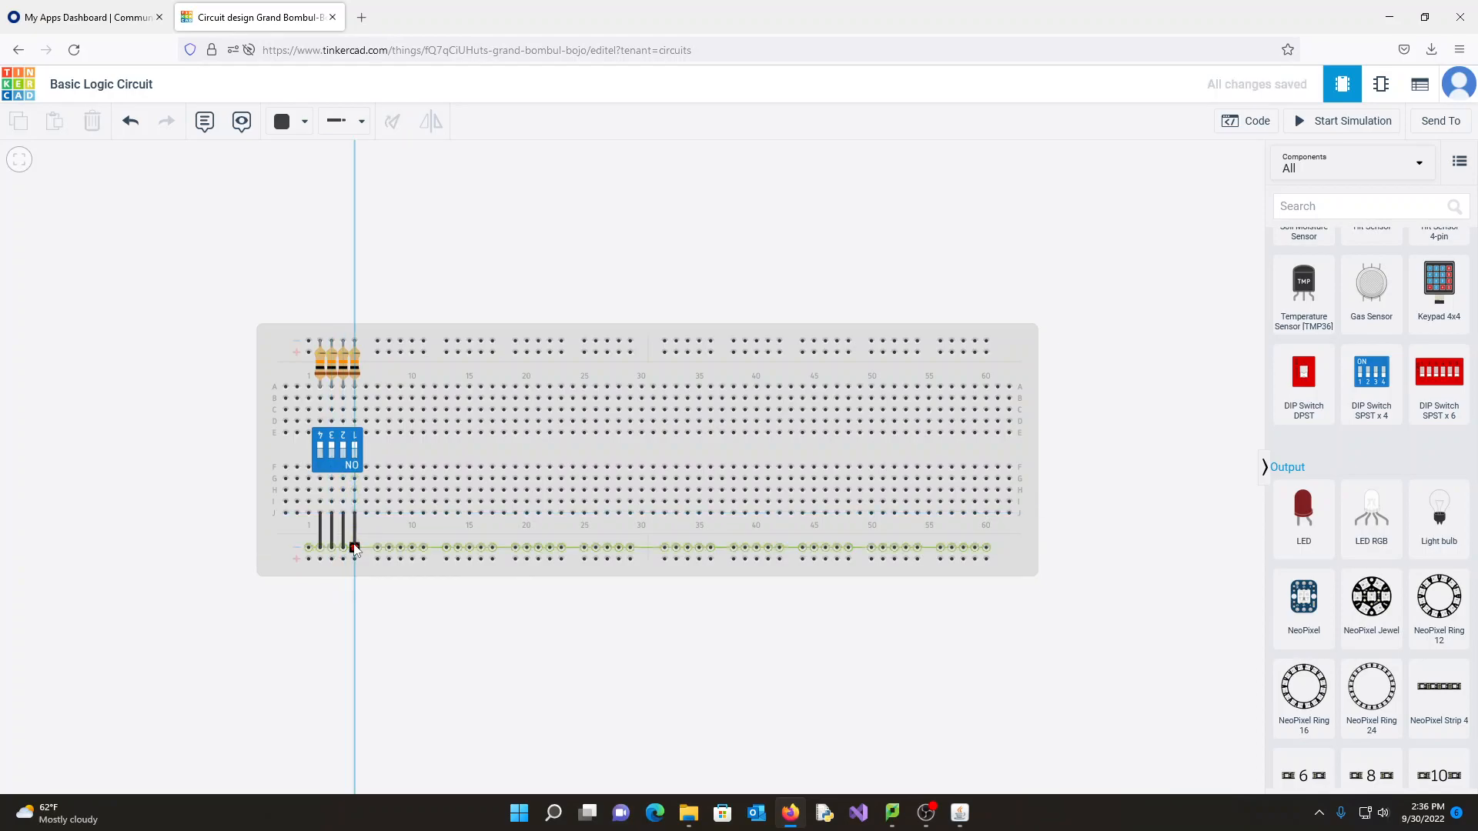
click(355, 548)
click(466, 254)
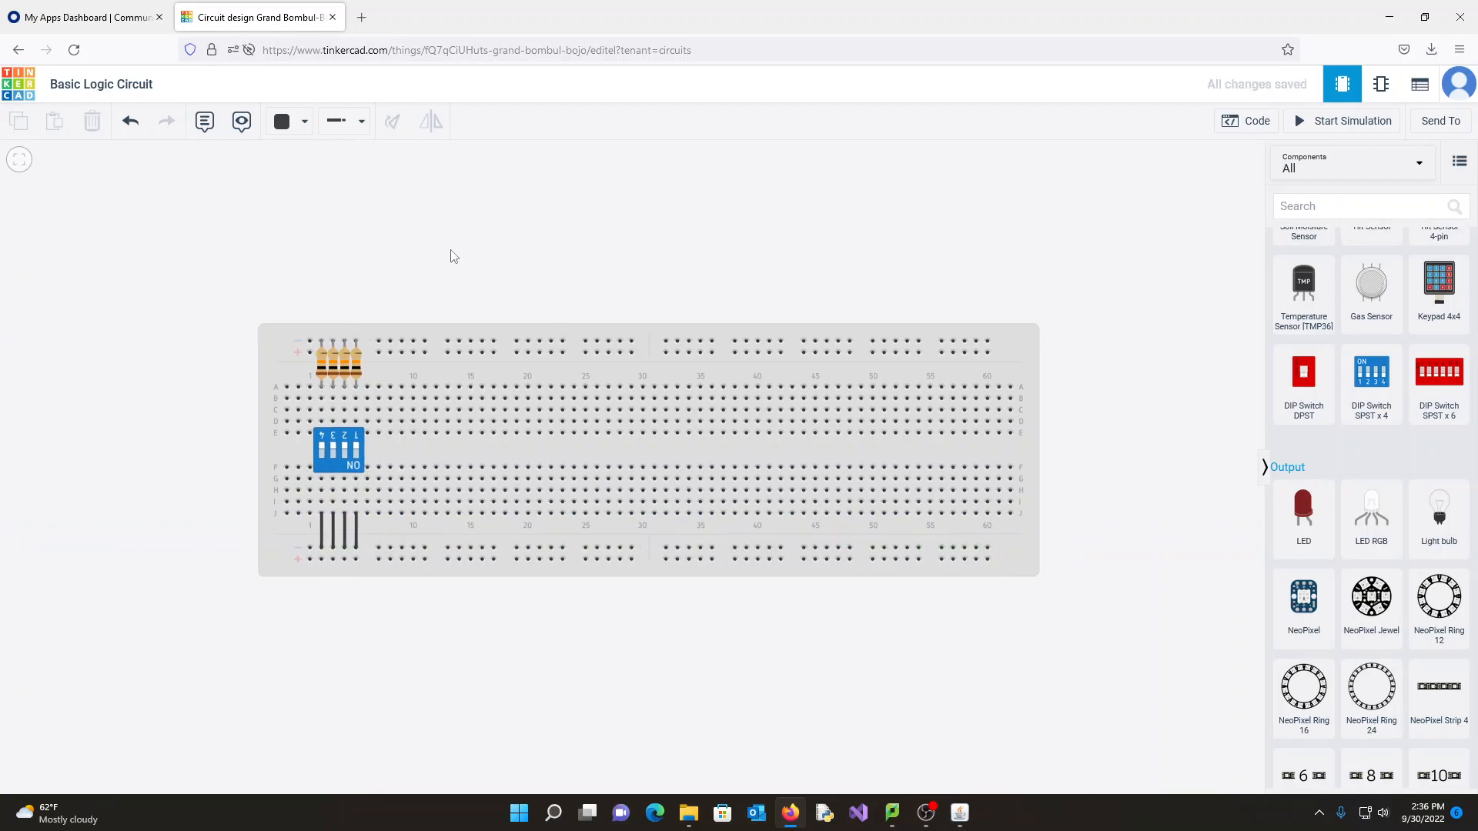
Place a Power Supply above the breadboard's upper-left corner.
scroll(448, 288, up, 3)
scroll(451, 287, down, 2)
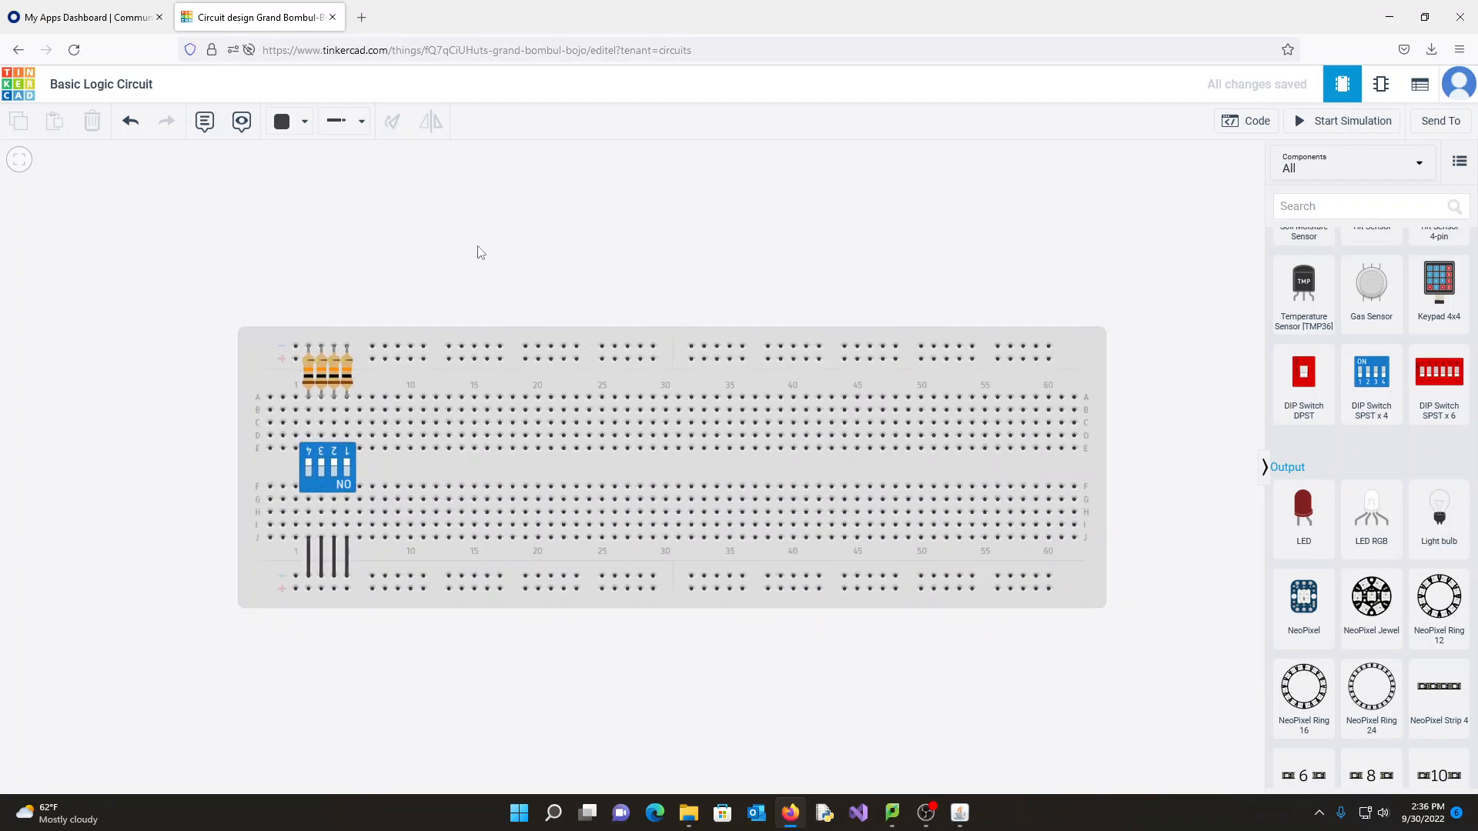
drag(477, 245, 411, 198)
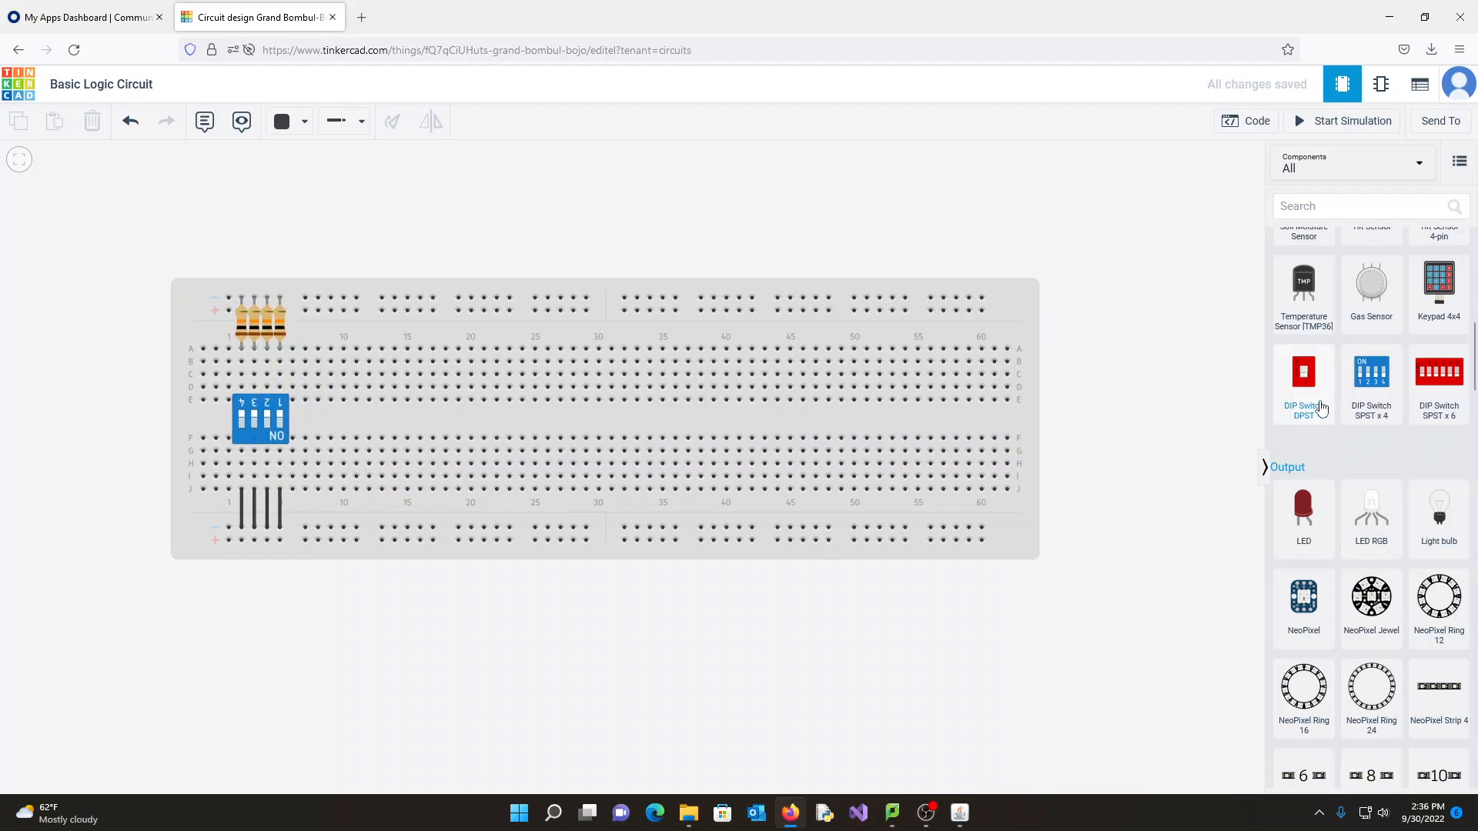
scroll(1358, 426, down, 8)
scroll(1364, 436, down, 6)
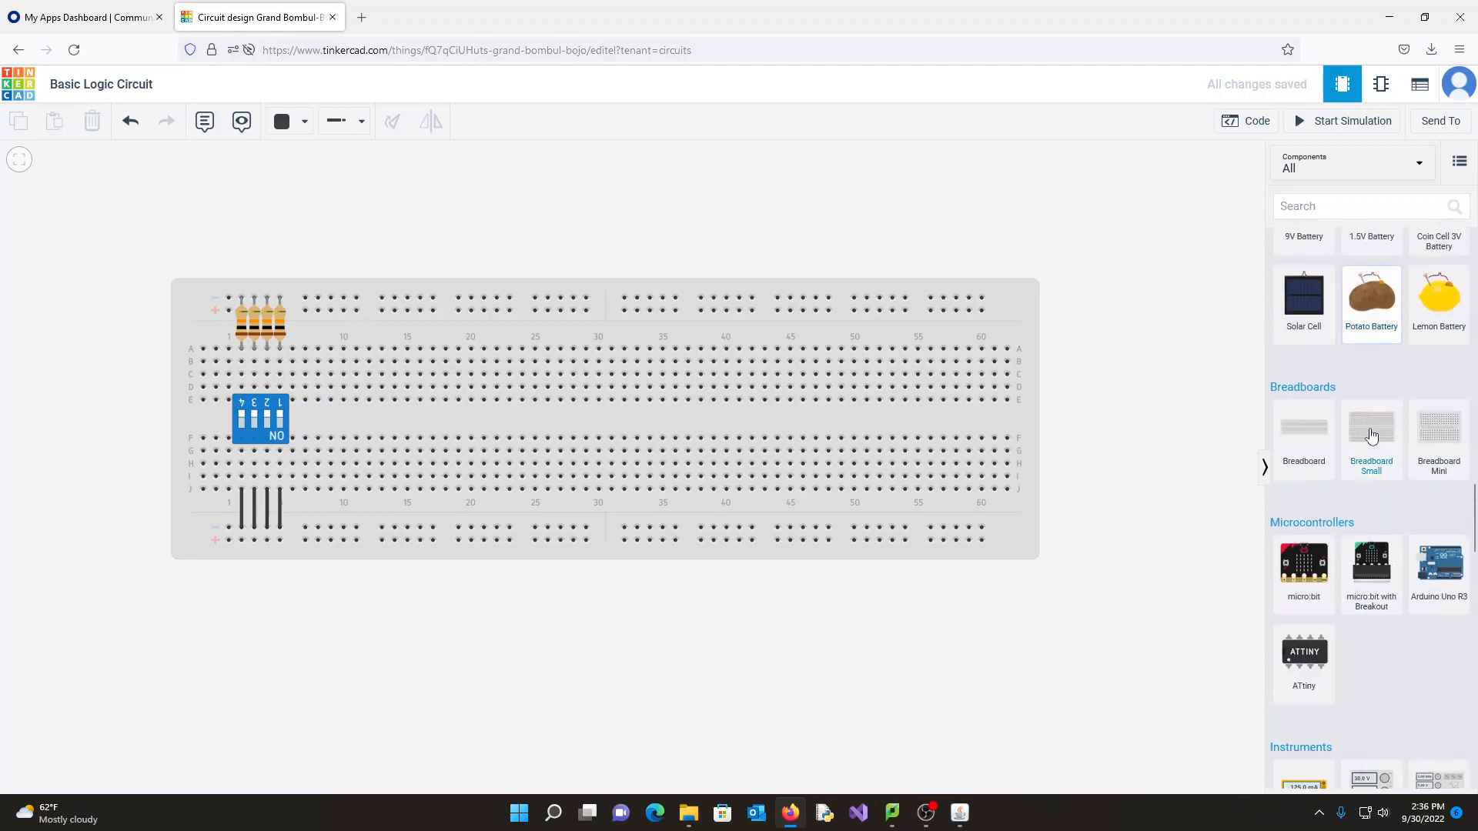
scroll(1369, 427, down, 5)
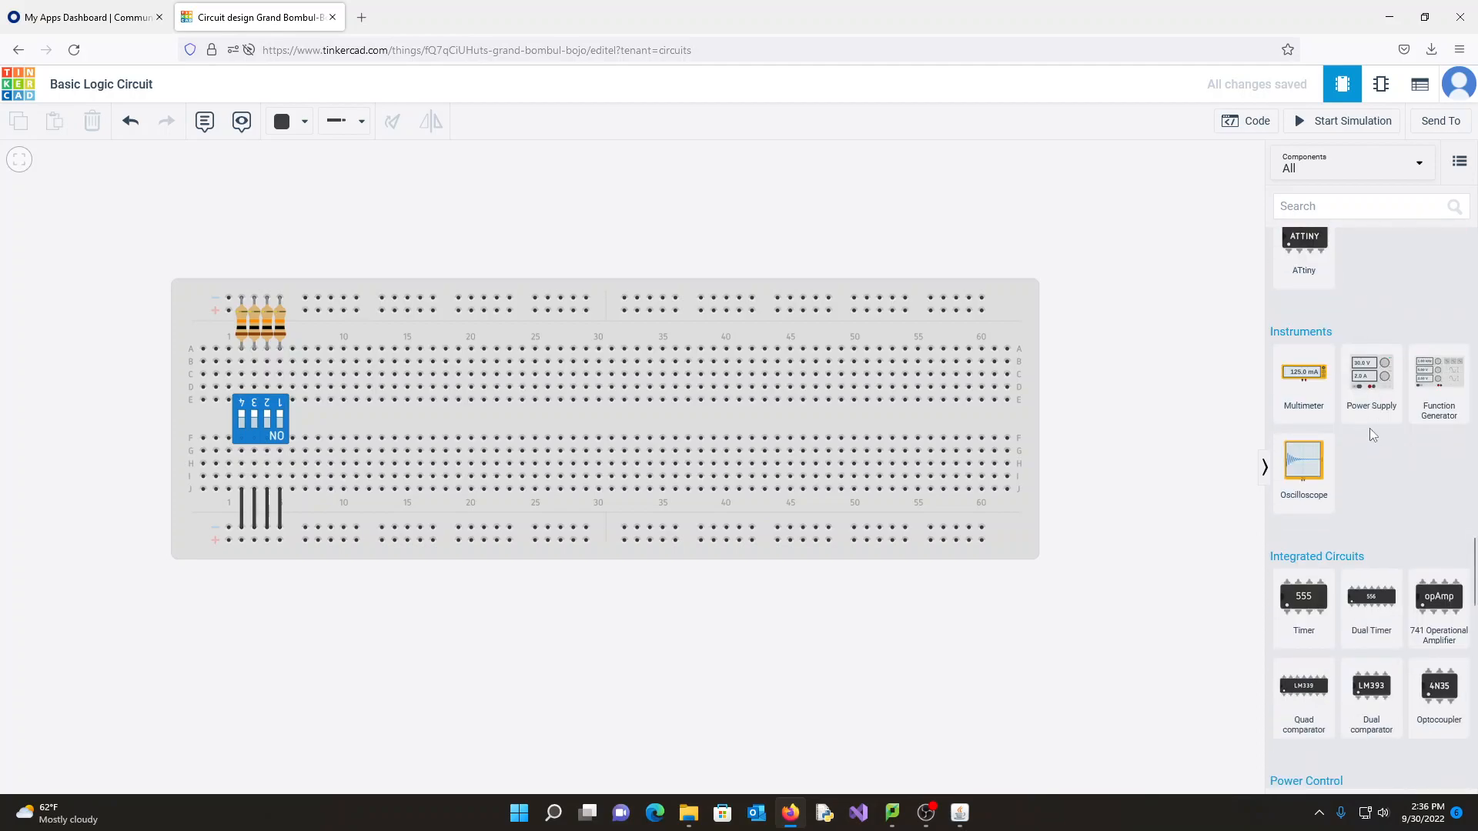
drag(1371, 377, 163, 245)
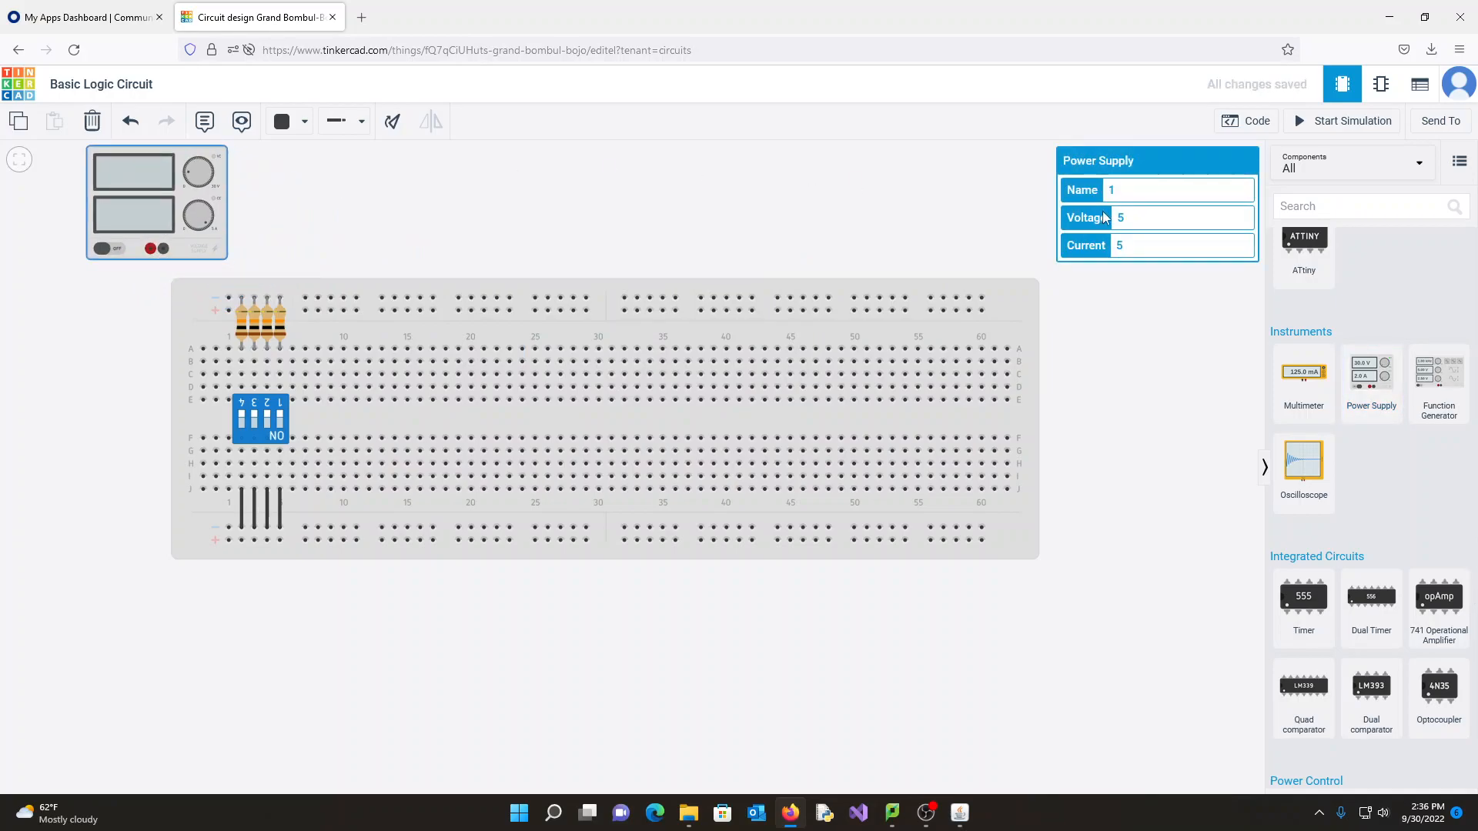
click(336, 231)
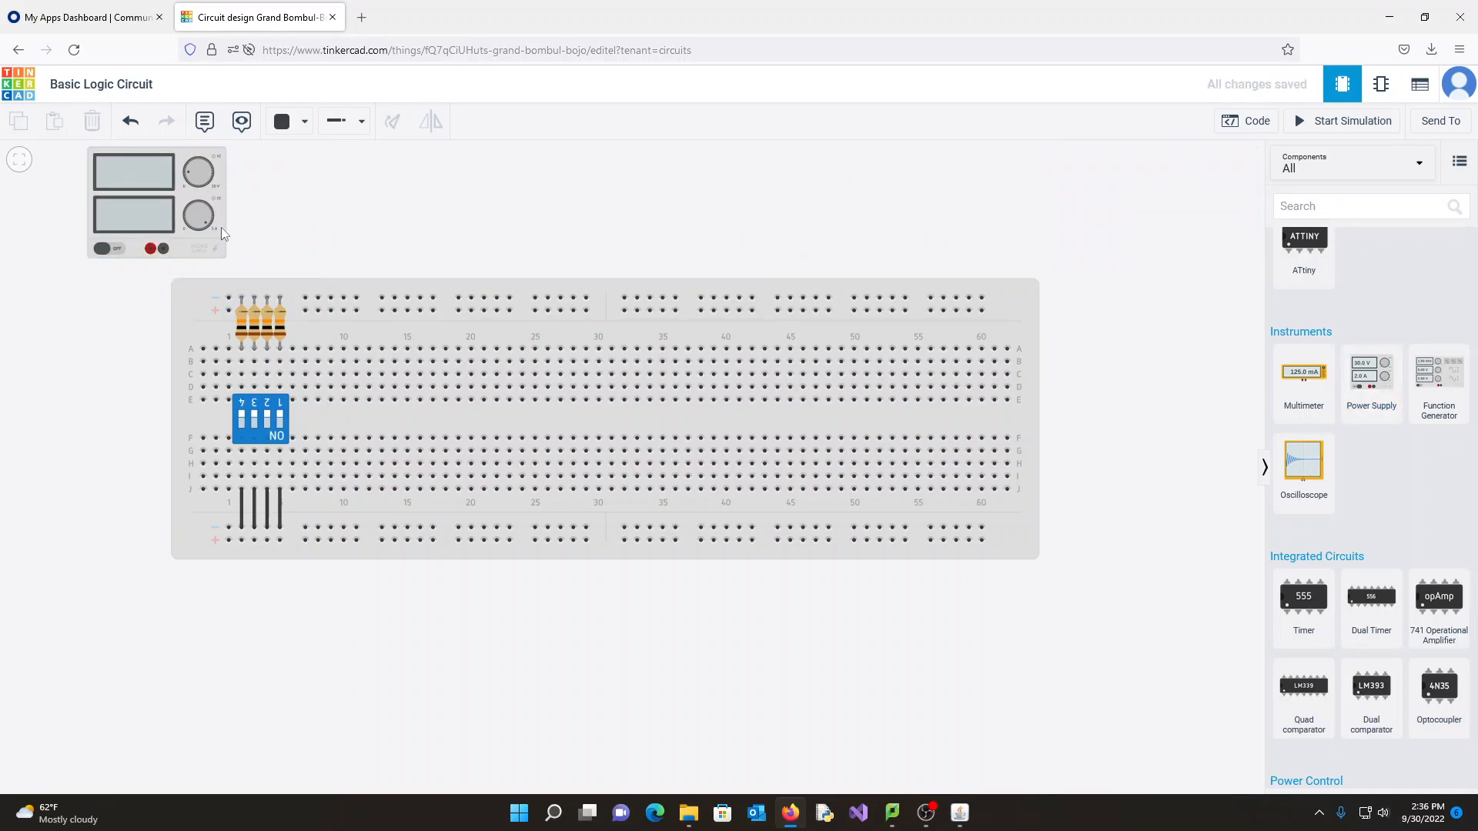
Connect the power supply's positive terminal to the upper negative rail at column 1 with a red wire, routed with one square bend.
click(150, 247)
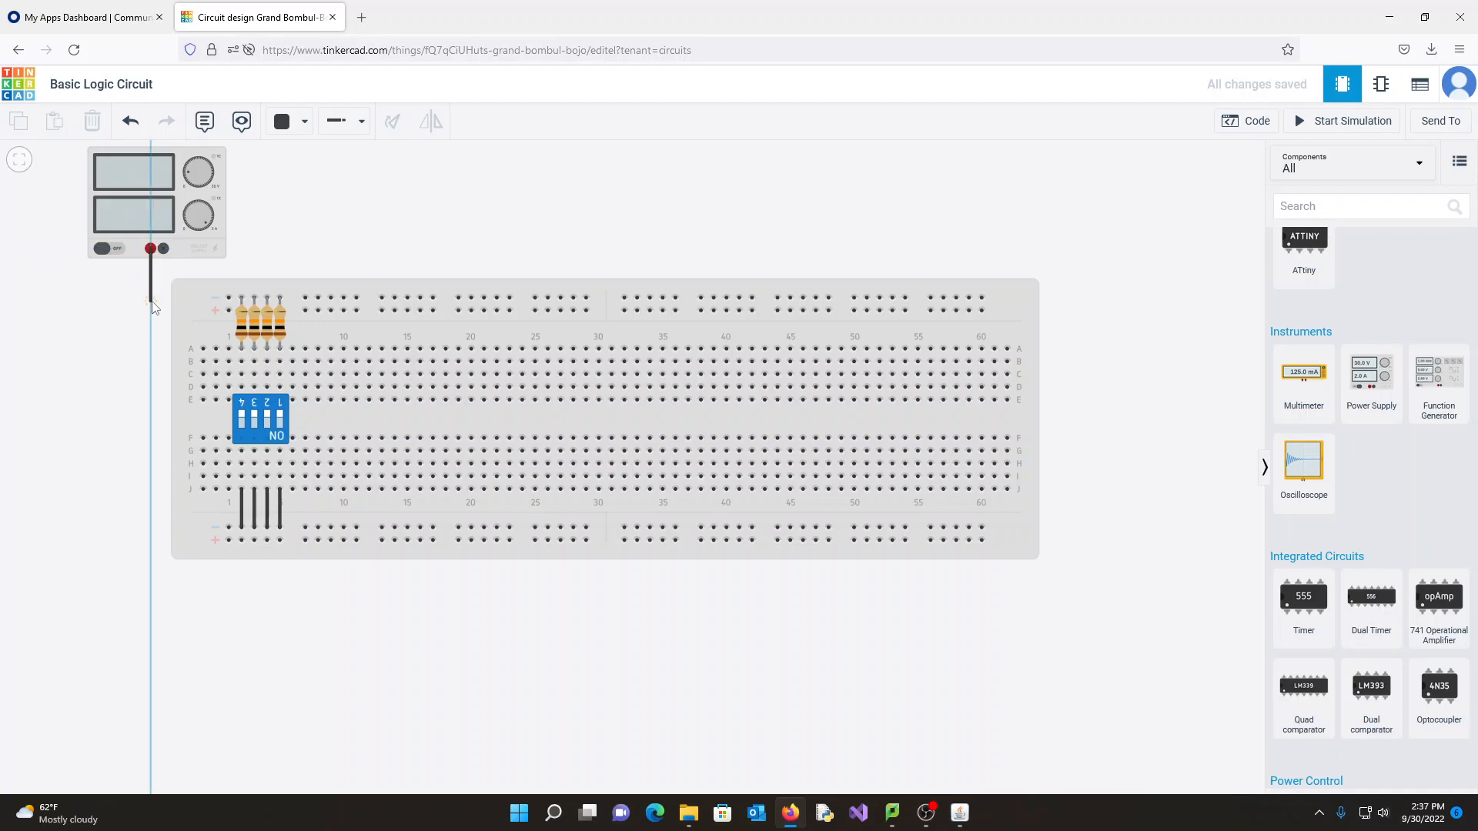
click(150, 300)
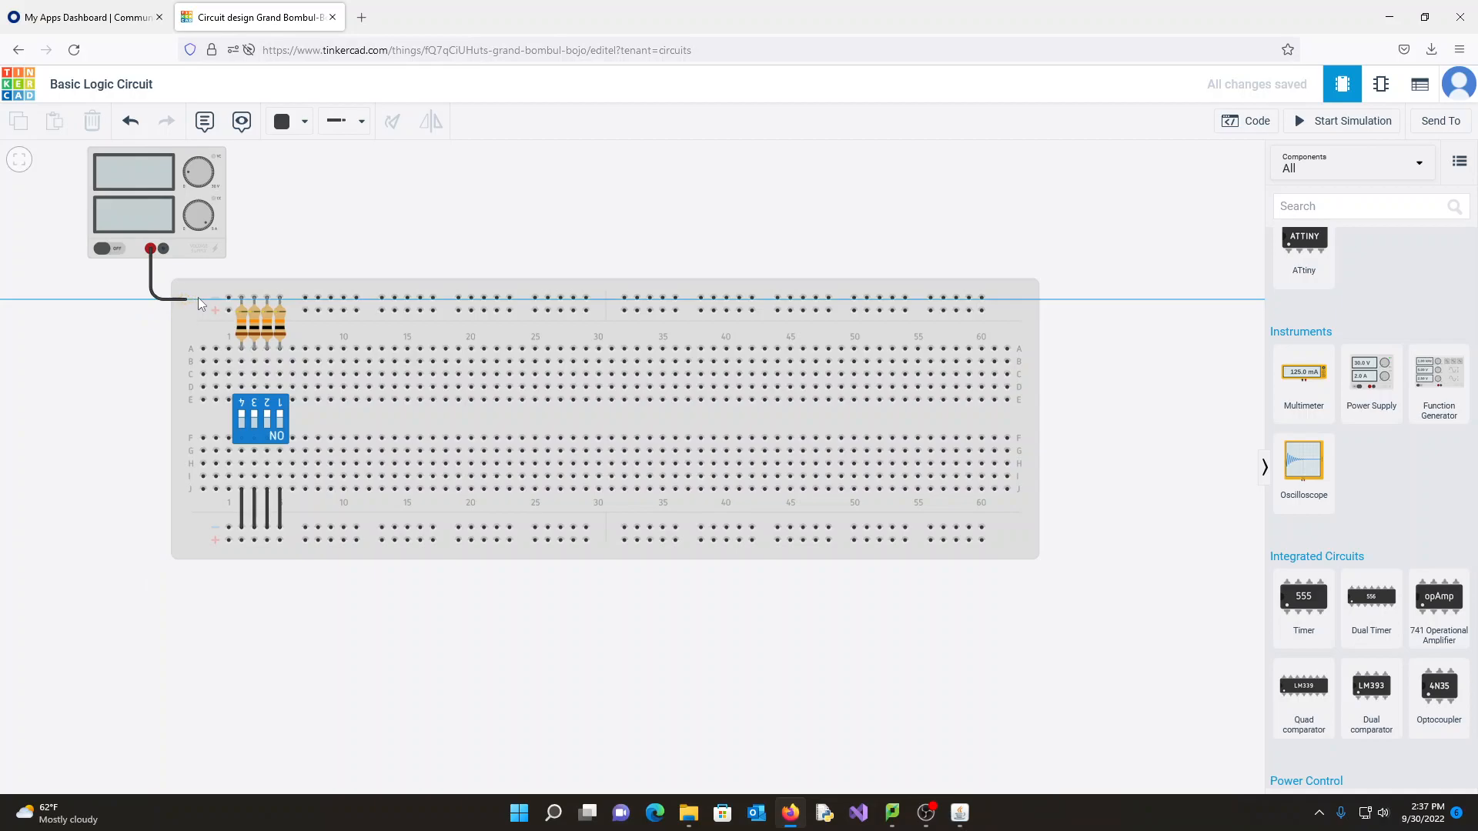
click(228, 298)
click(289, 124)
click(293, 197)
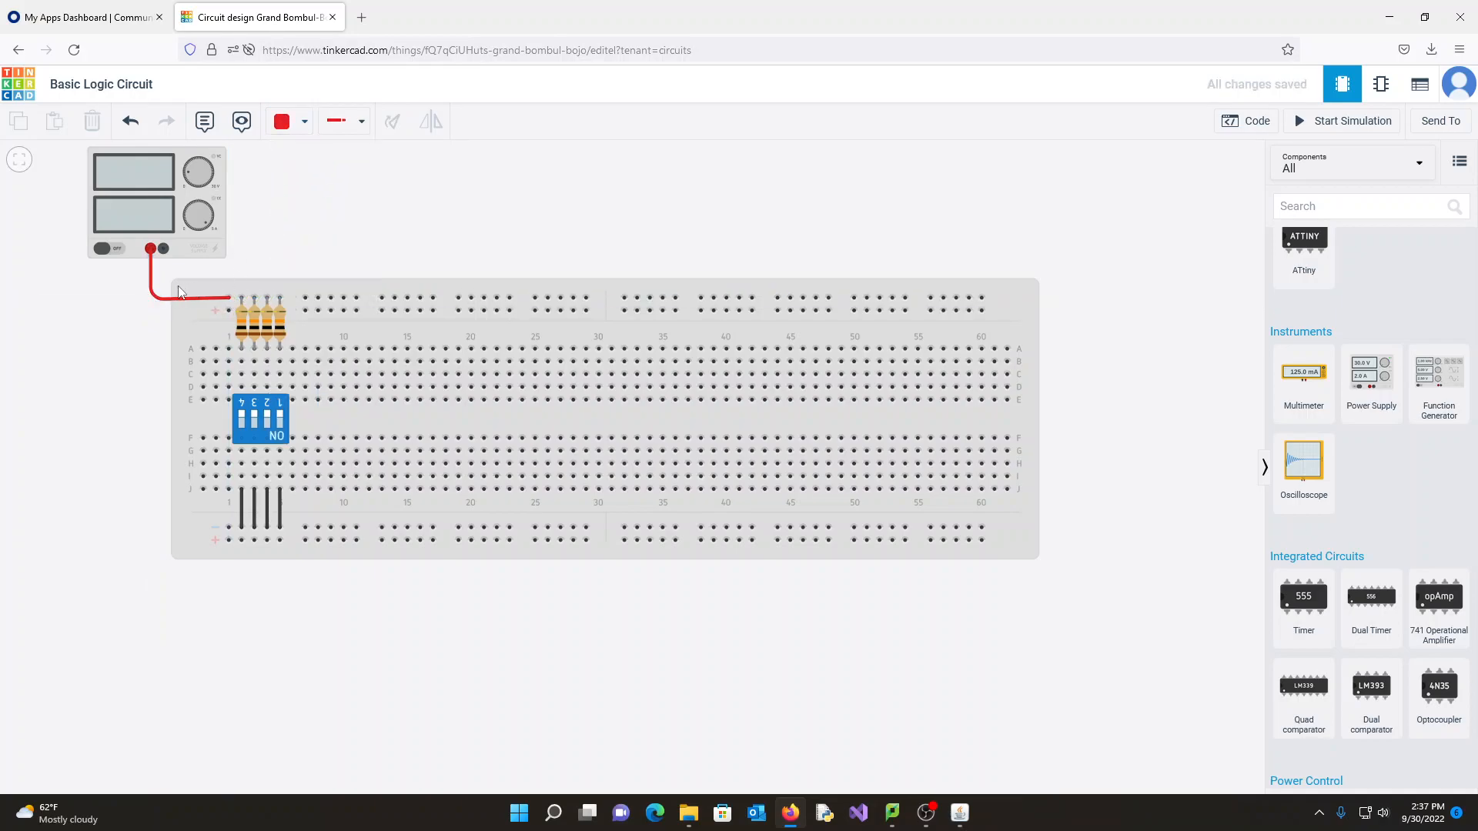
click(150, 299)
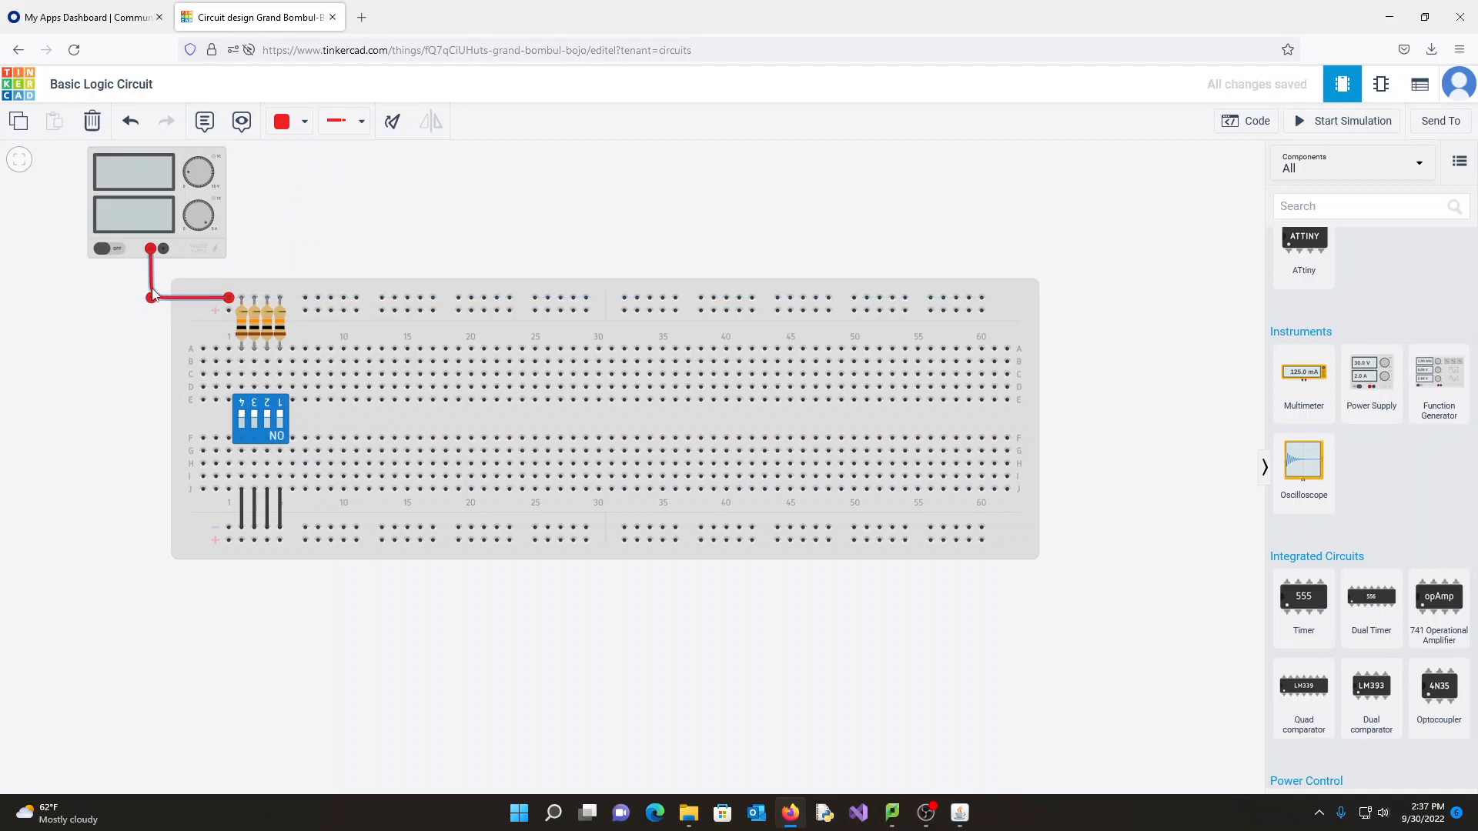
Connect the power supply's negative terminal to the lower negative rail at column 1 with a black wire and straighten its bend.
click(163, 248)
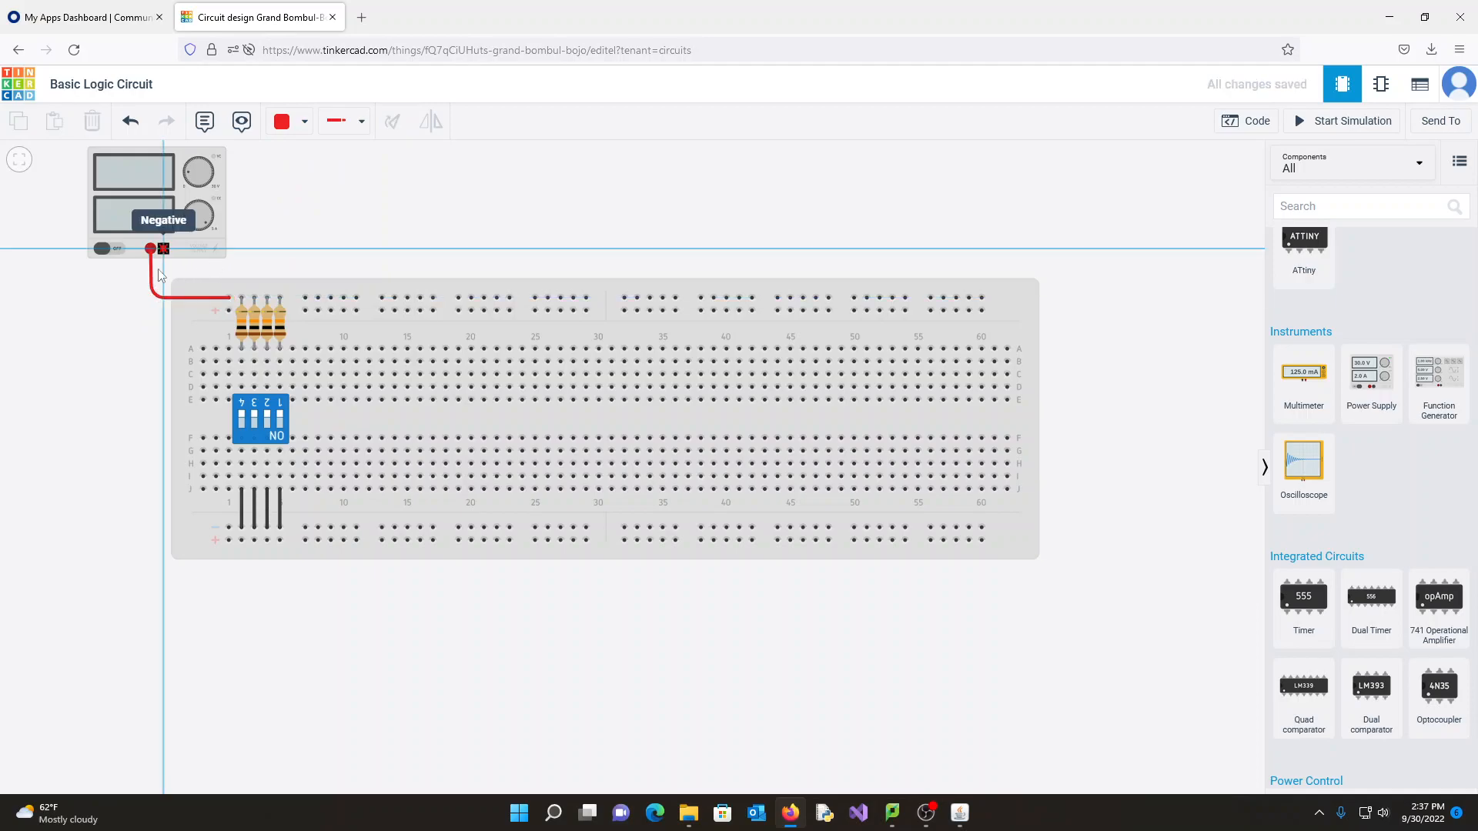
click(166, 529)
click(229, 528)
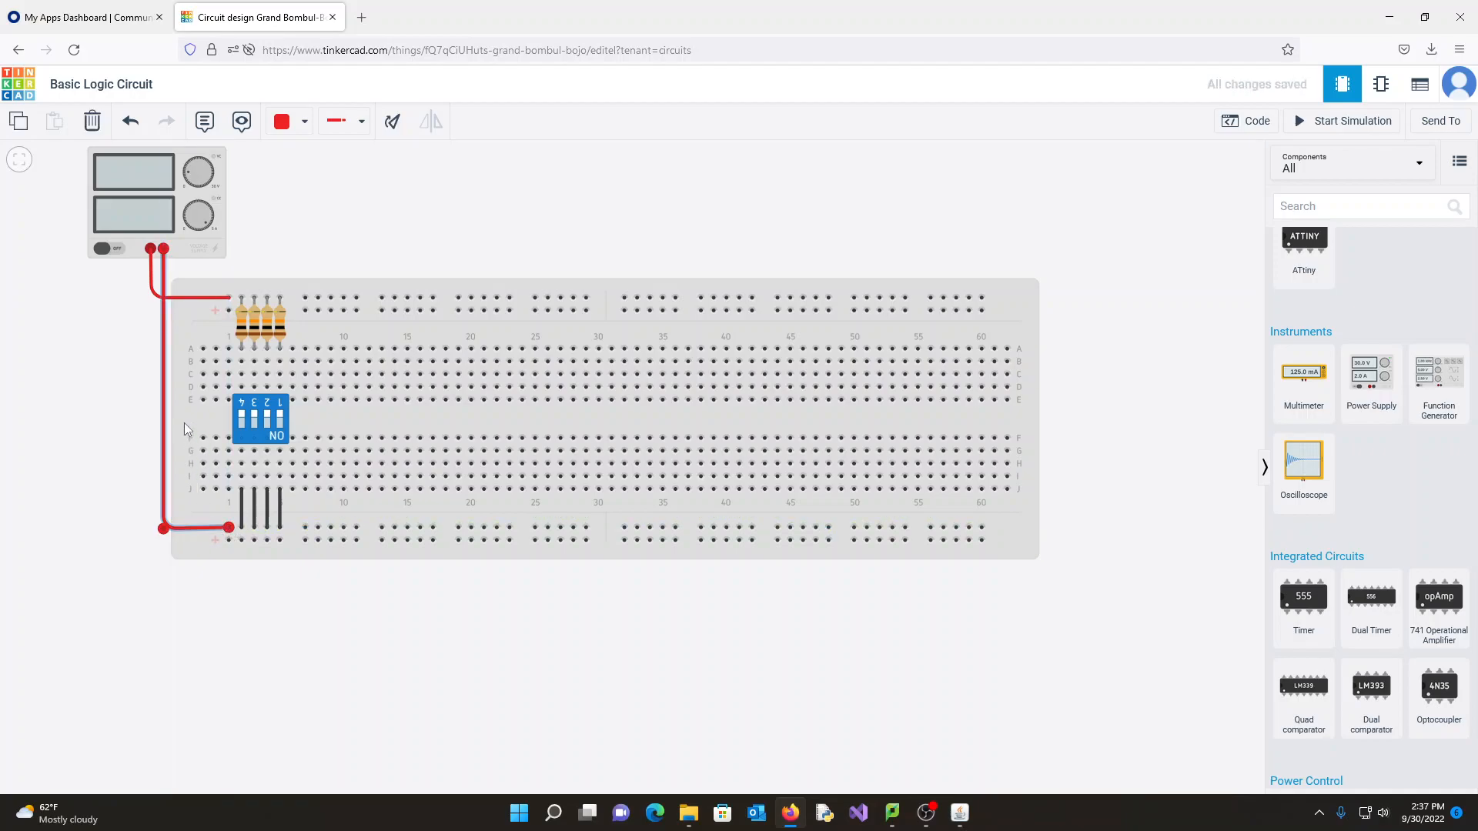
click(163, 532)
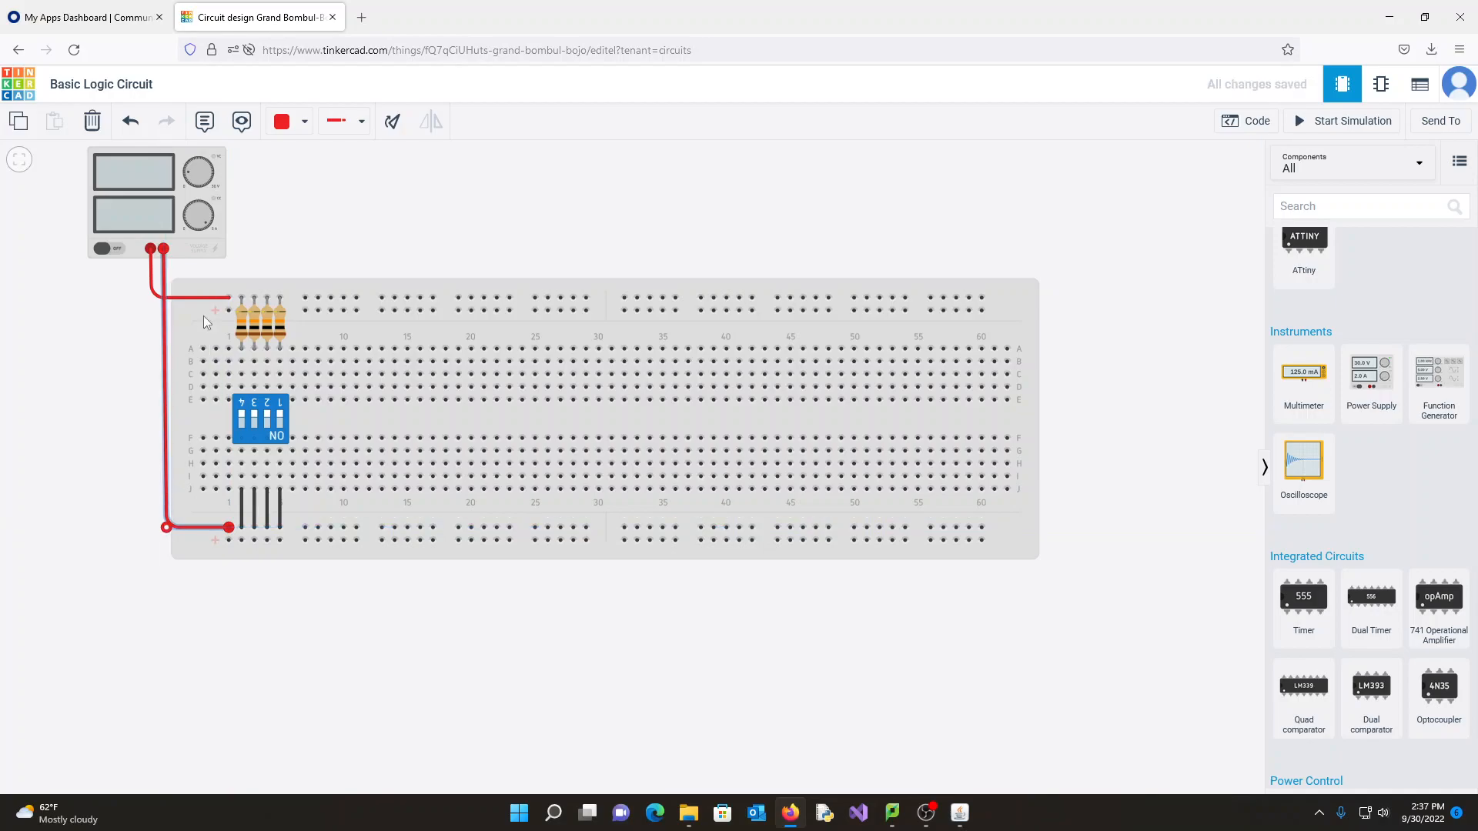
click(285, 122)
click(312, 167)
click(419, 198)
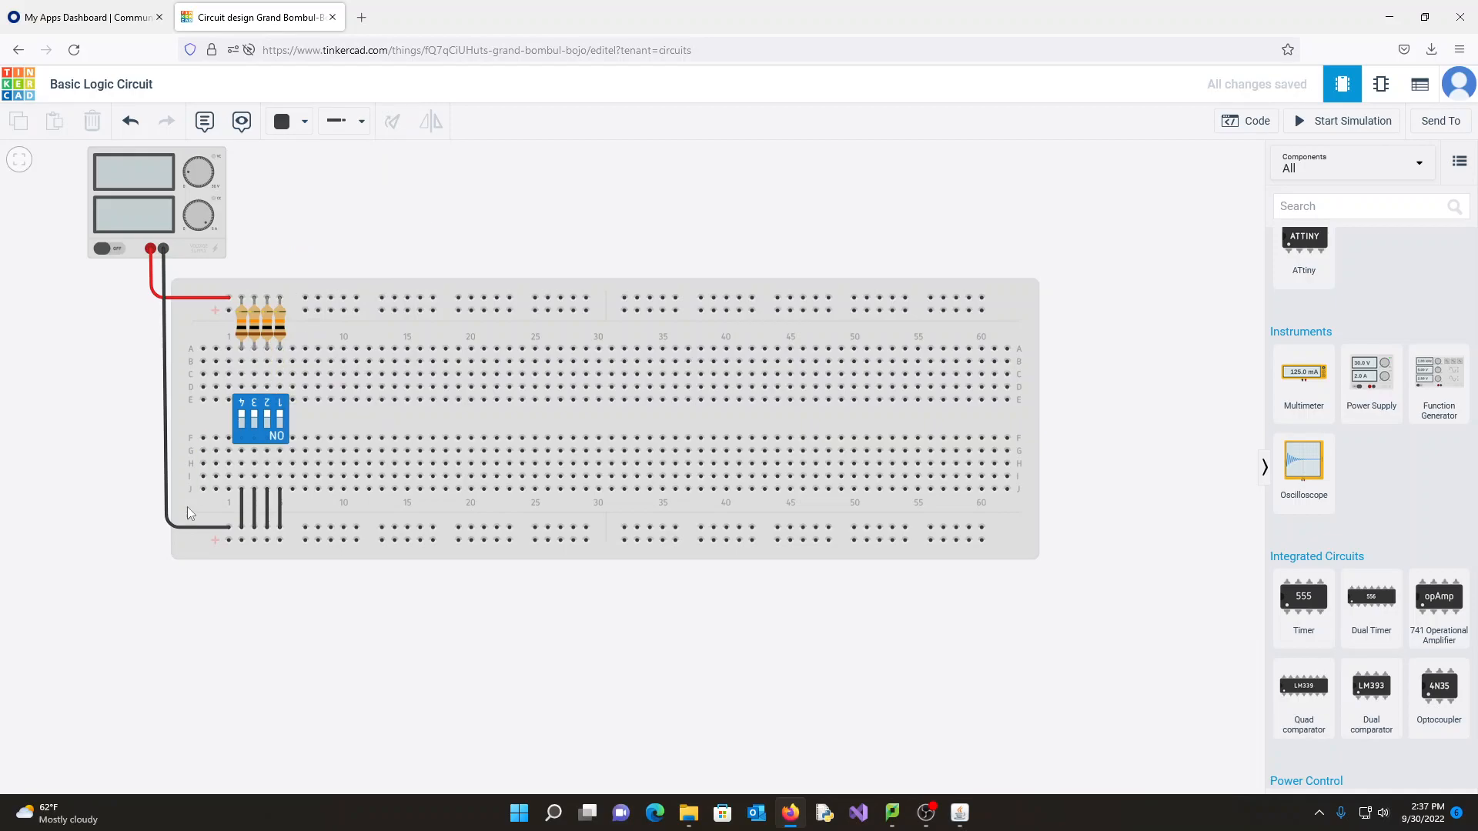
click(172, 527)
drag(165, 525, 163, 528)
click(382, 231)
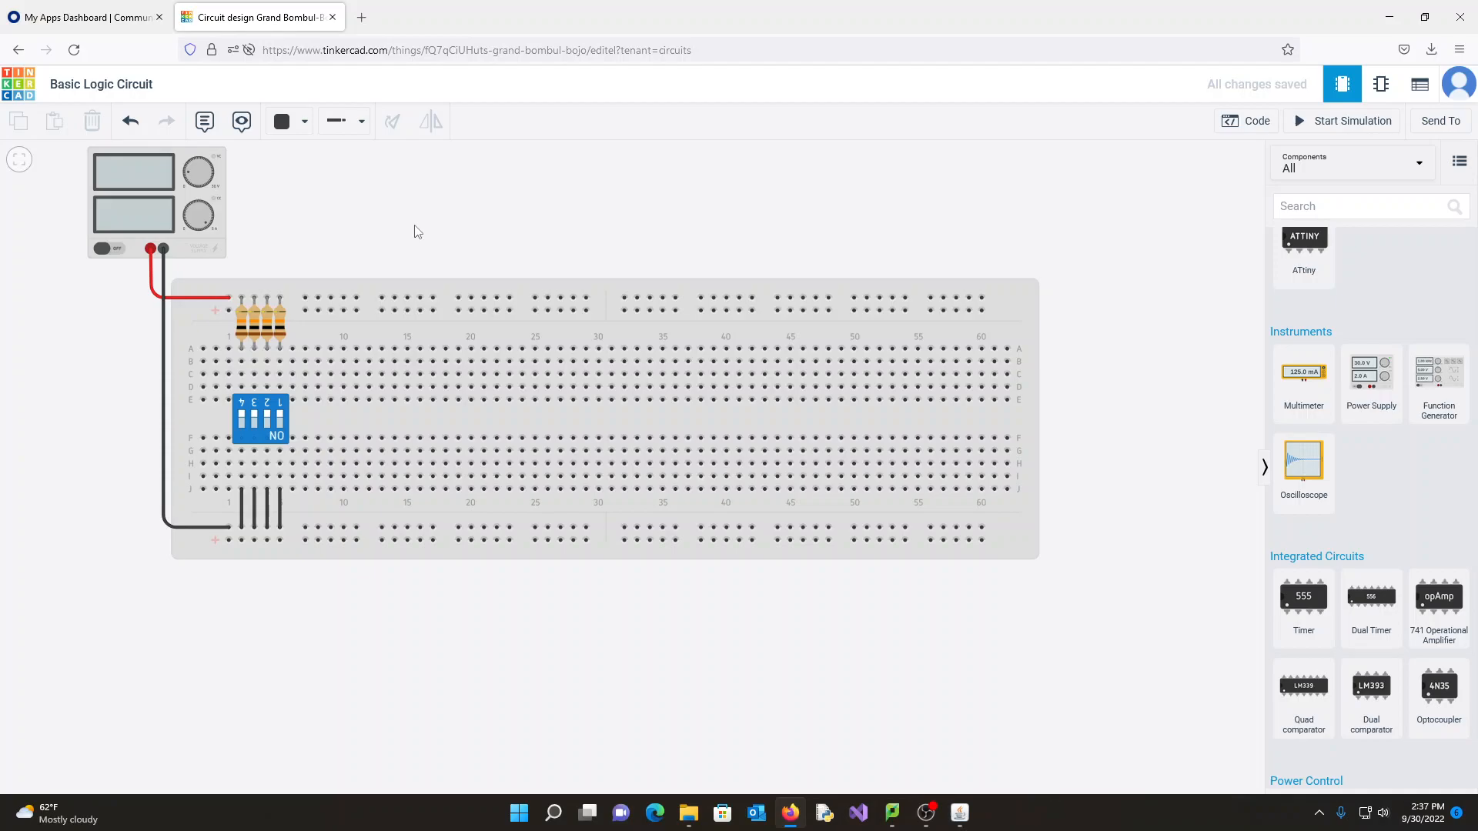
Place an upright resistor between the upper negative rail and row A at column 59, and set it to 330 Ω.
scroll(1410, 432, down, 8)
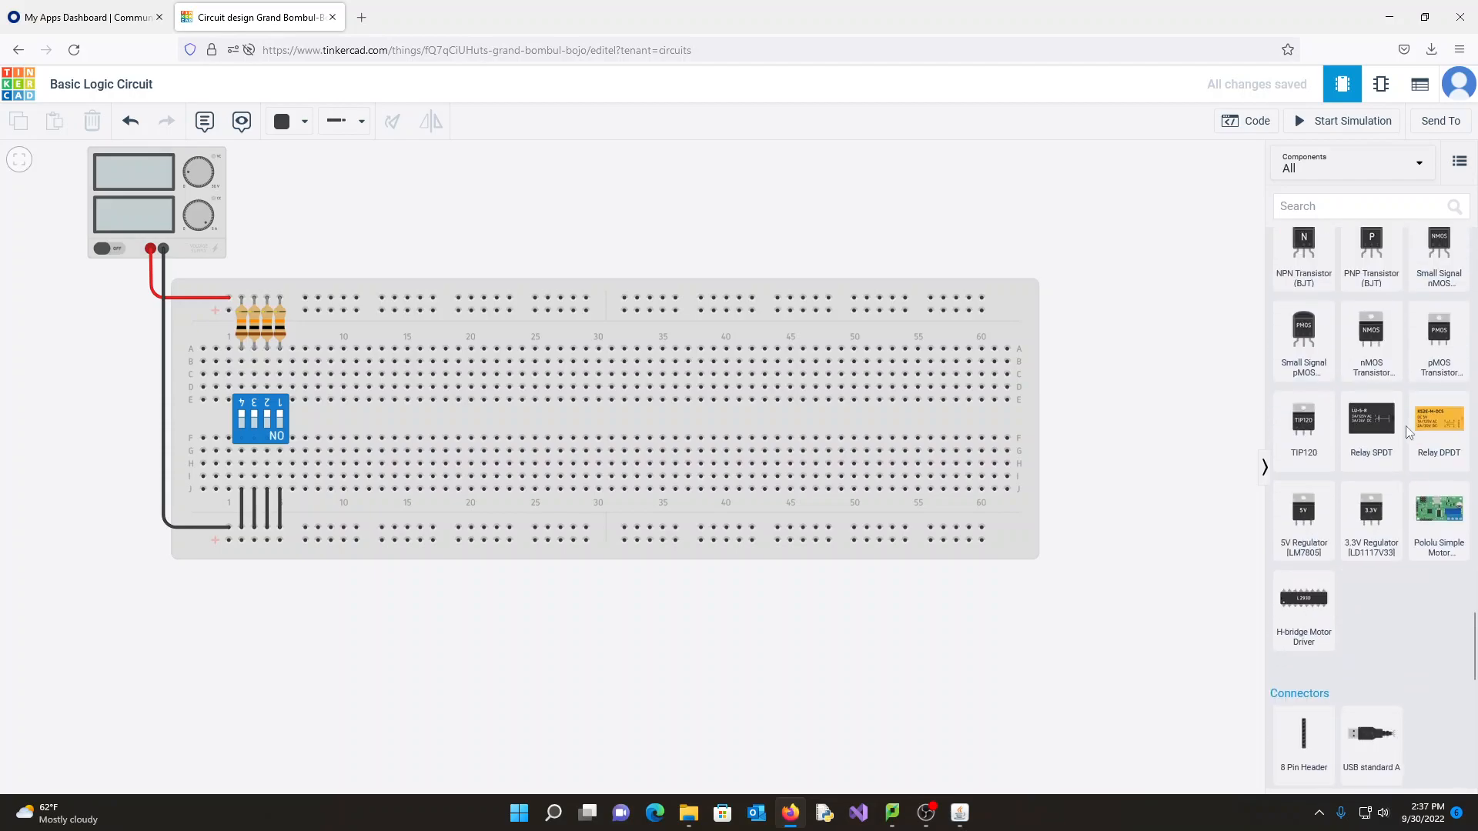
scroll(1405, 427, down, 4)
scroll(1405, 426, up, 20)
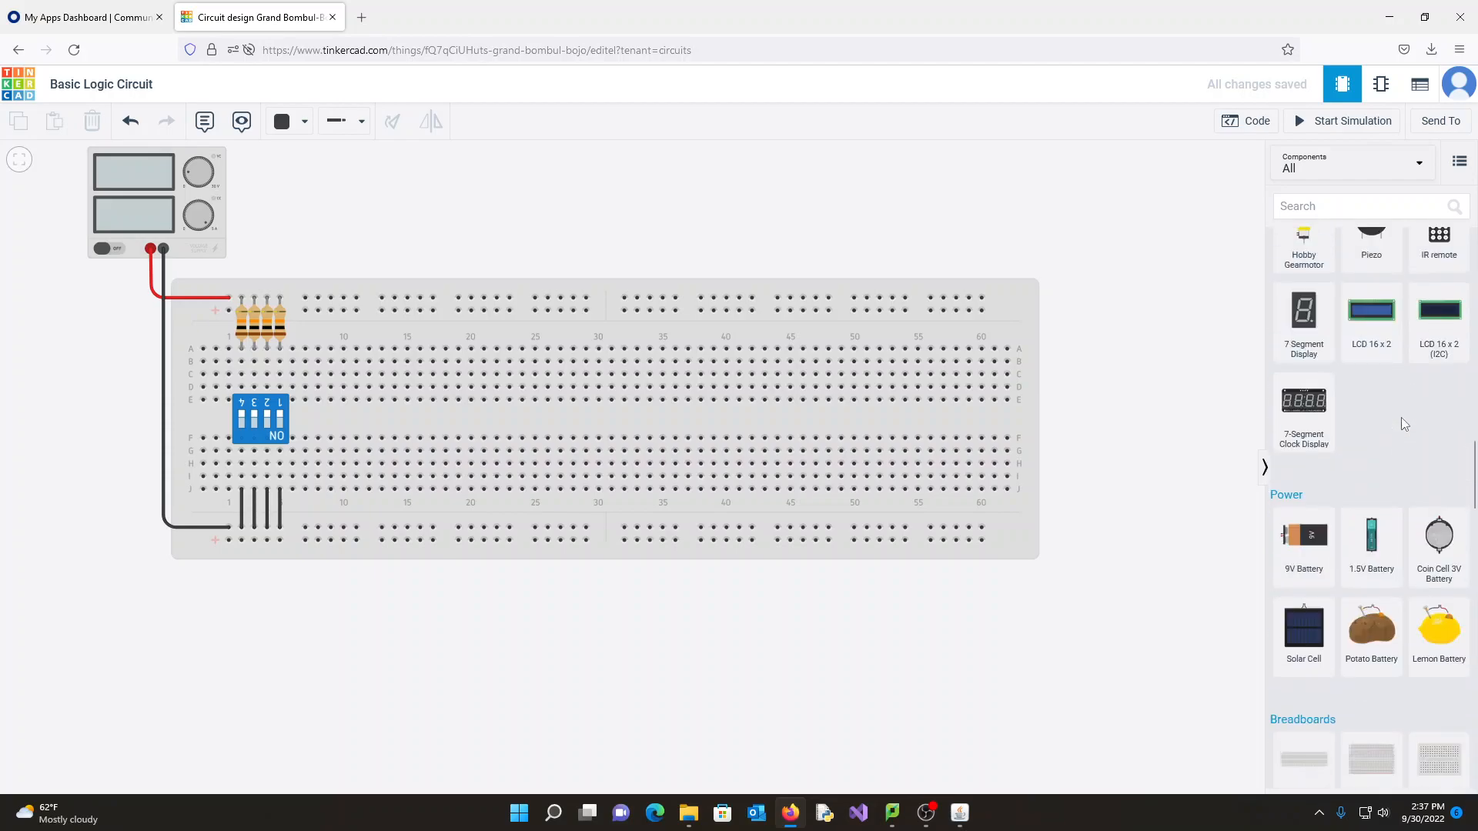
scroll(1400, 419, up, 10)
click(1302, 287)
click(982, 327)
double_click(1137, 217)
text(330)
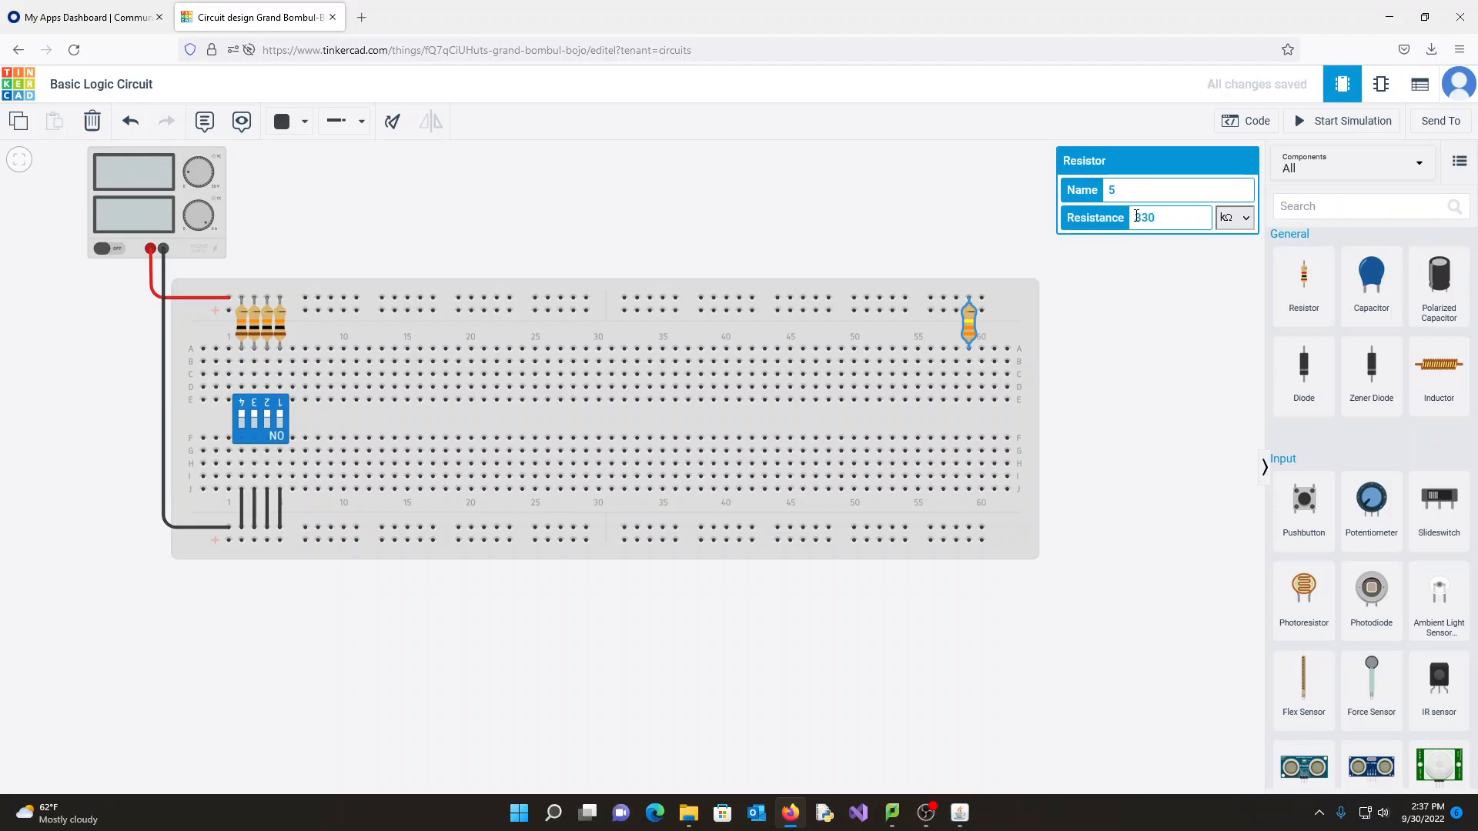
click(1234, 217)
click(1231, 245)
click(962, 221)
Place a red LED below the 330 Ω resistor, rotate it 180° and mirror it, with its legs in row E at columns 58 and 59.
scroll(1338, 475, down, 5)
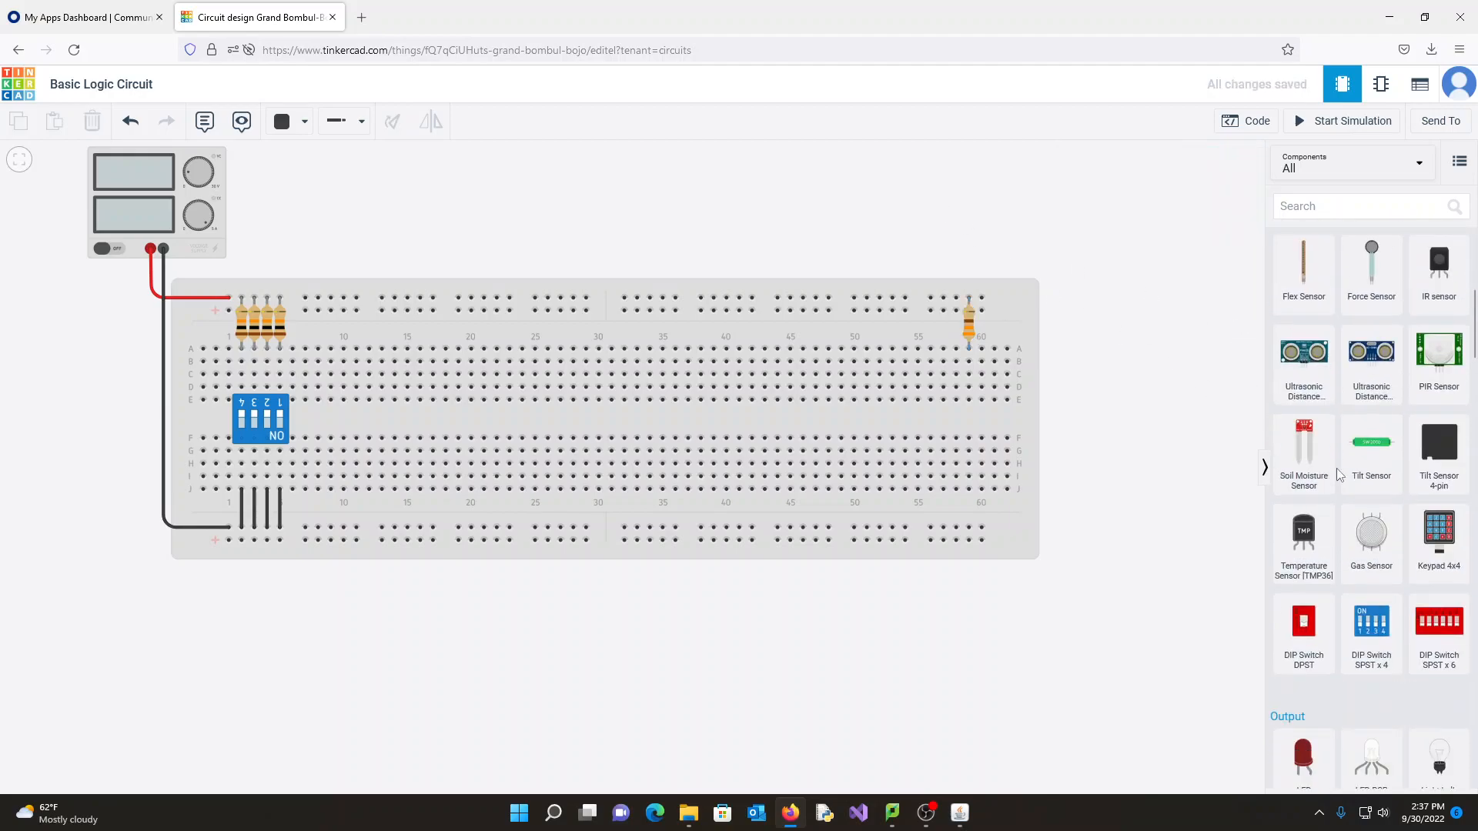
scroll(1339, 469, down, 5)
drag(1303, 347, 972, 404)
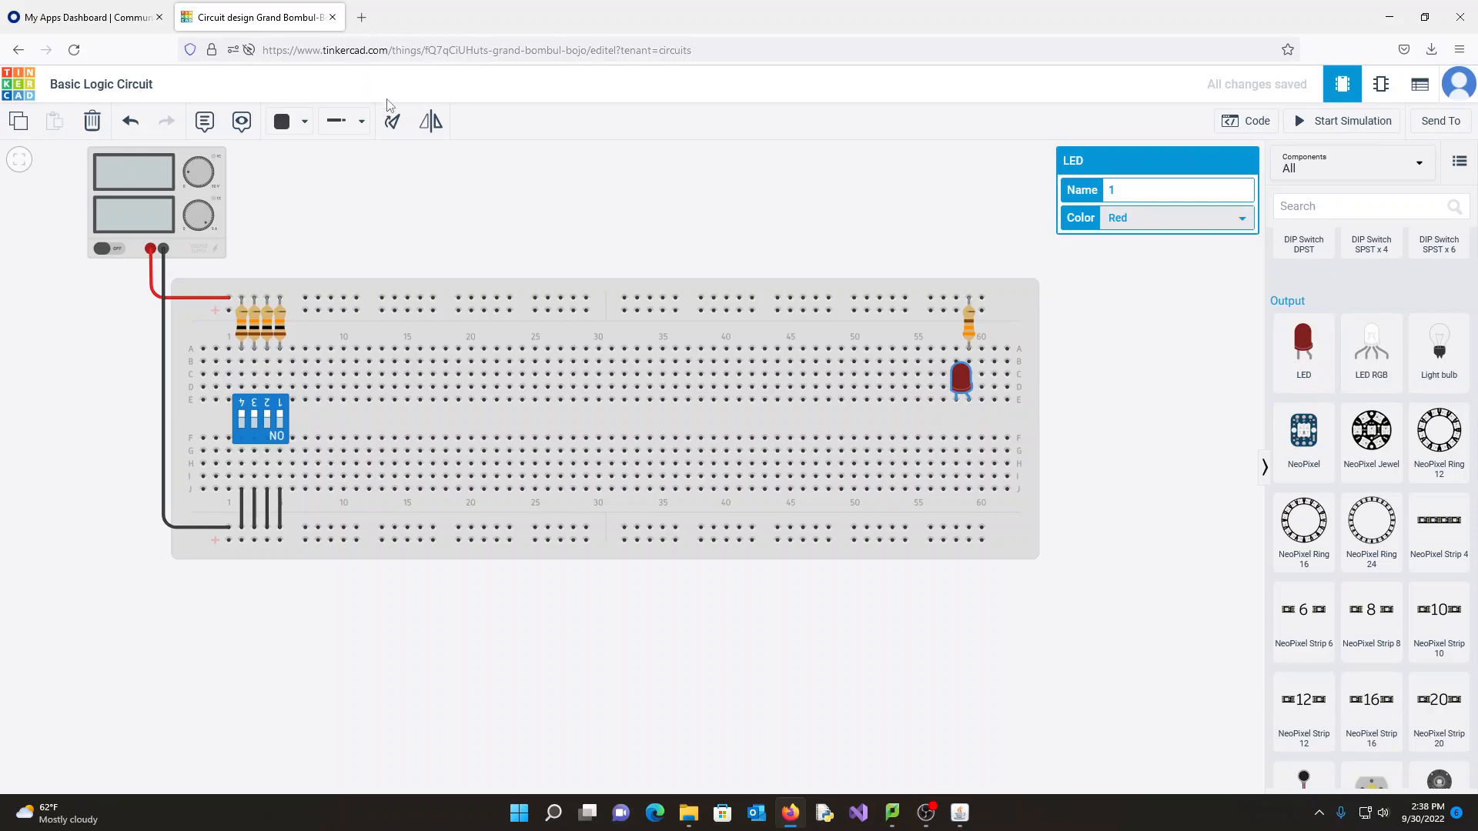
click(392, 122)
click(392, 121)
click(392, 123)
click(392, 123)
click(393, 127)
click(393, 127)
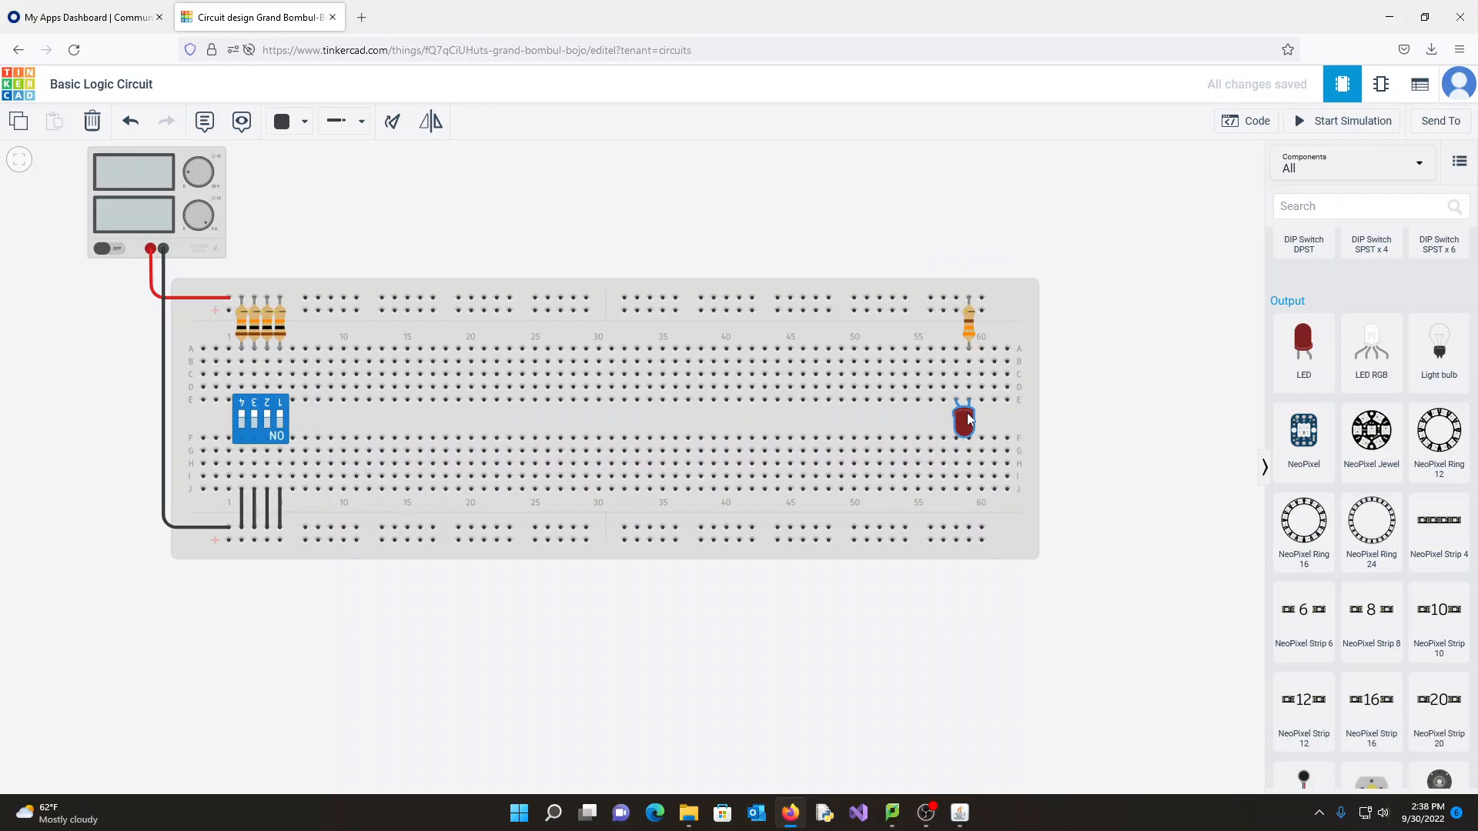
click(431, 122)
click(439, 133)
Place a Quad OR gate (74HC32) across the breadboard's centre gap at columns 16 to 22.
scroll(1378, 431, down, 10)
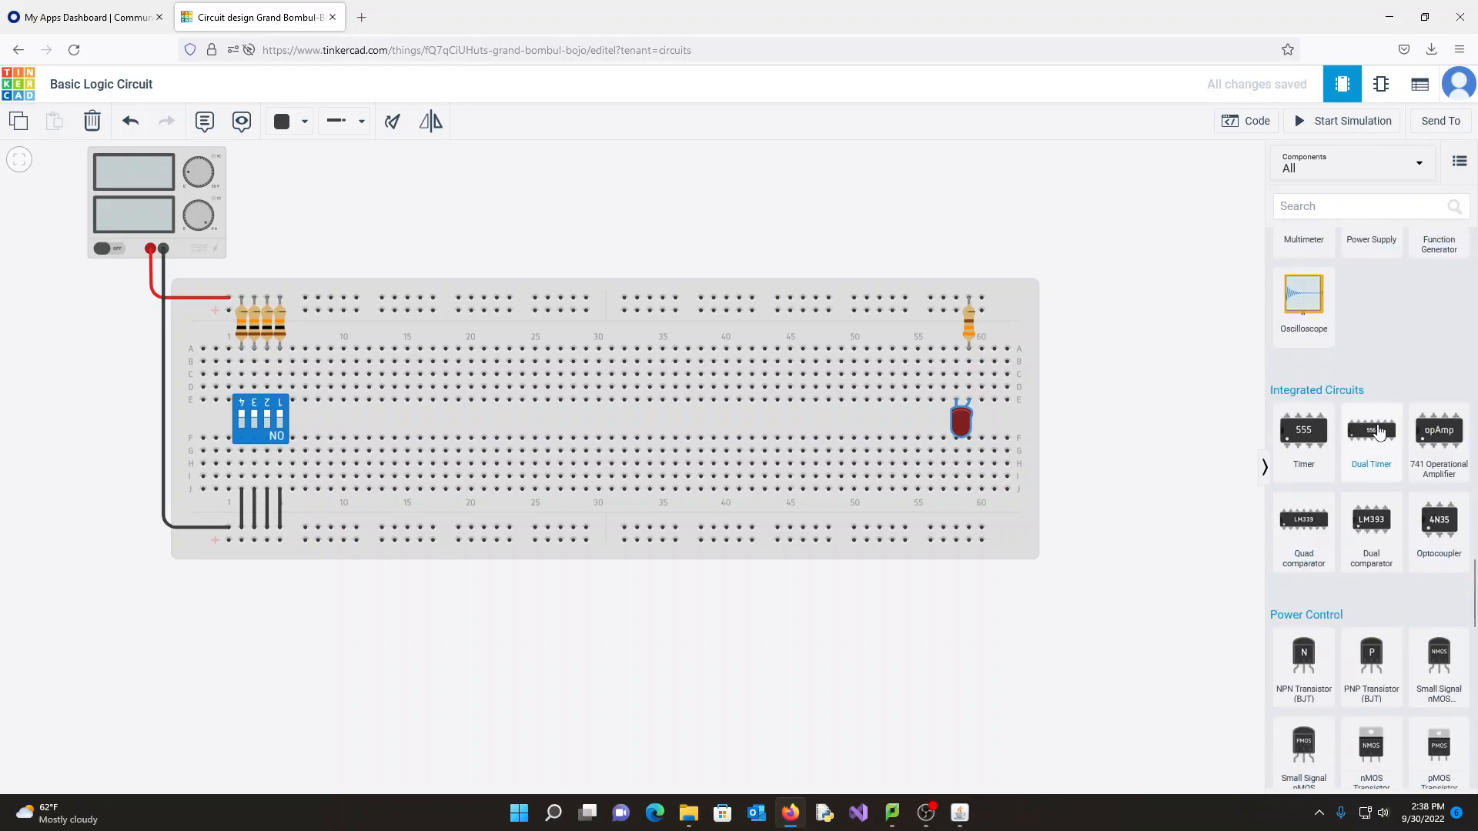
scroll(1379, 431, down, 8)
scroll(1378, 427, down, 4)
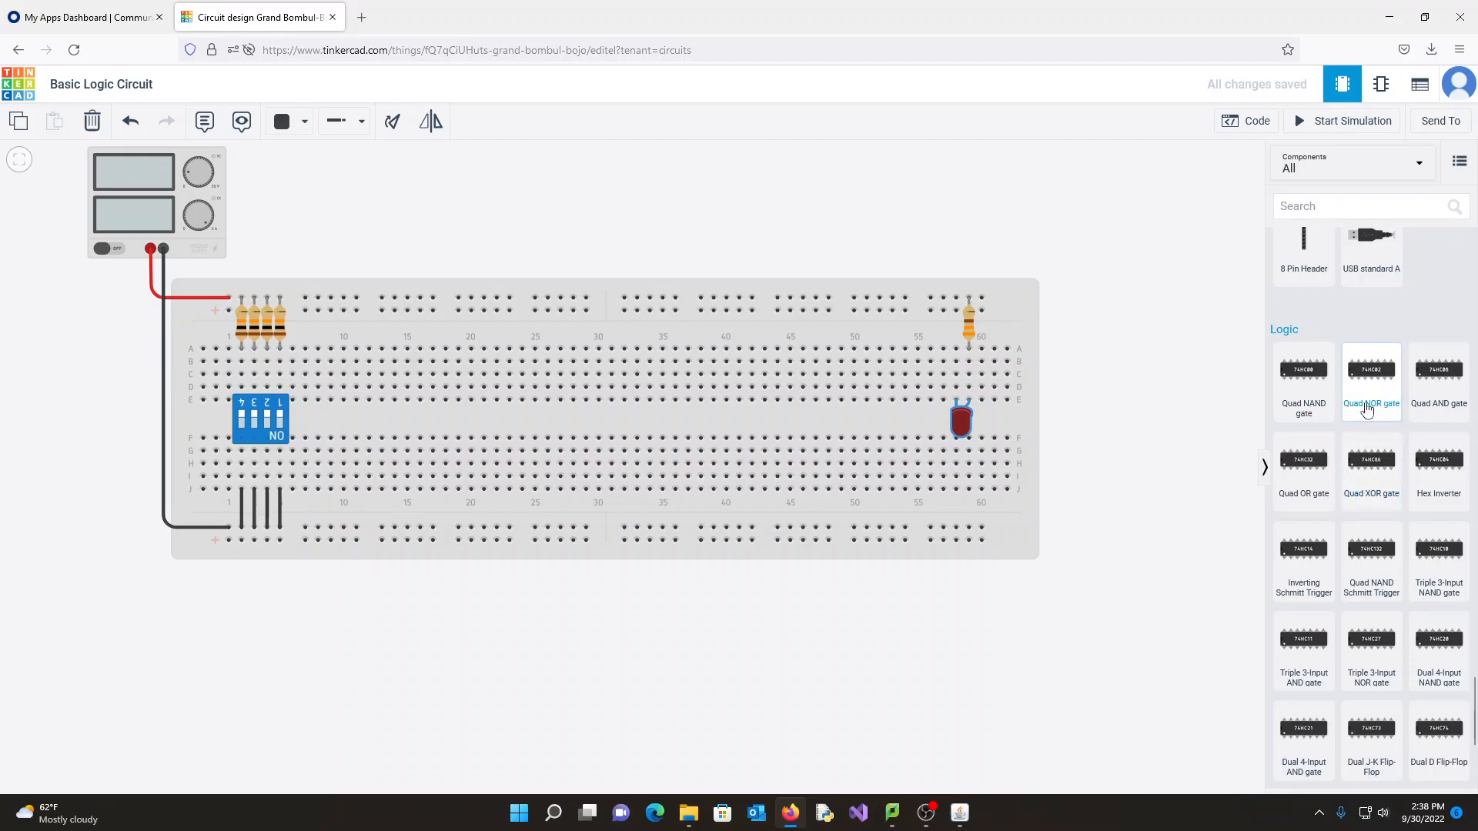
drag(1306, 465, 474, 420)
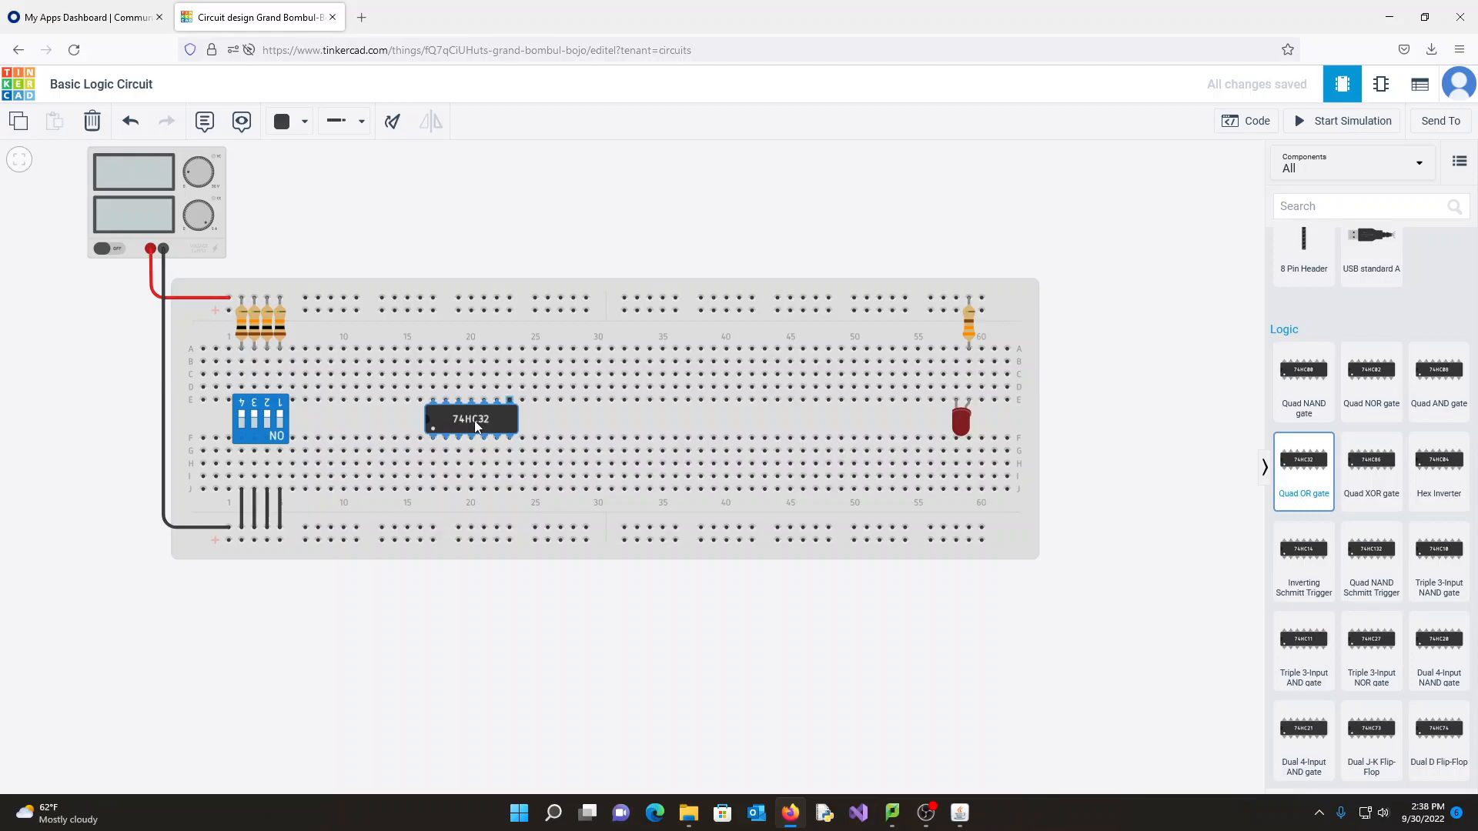
drag(469, 420, 461, 418)
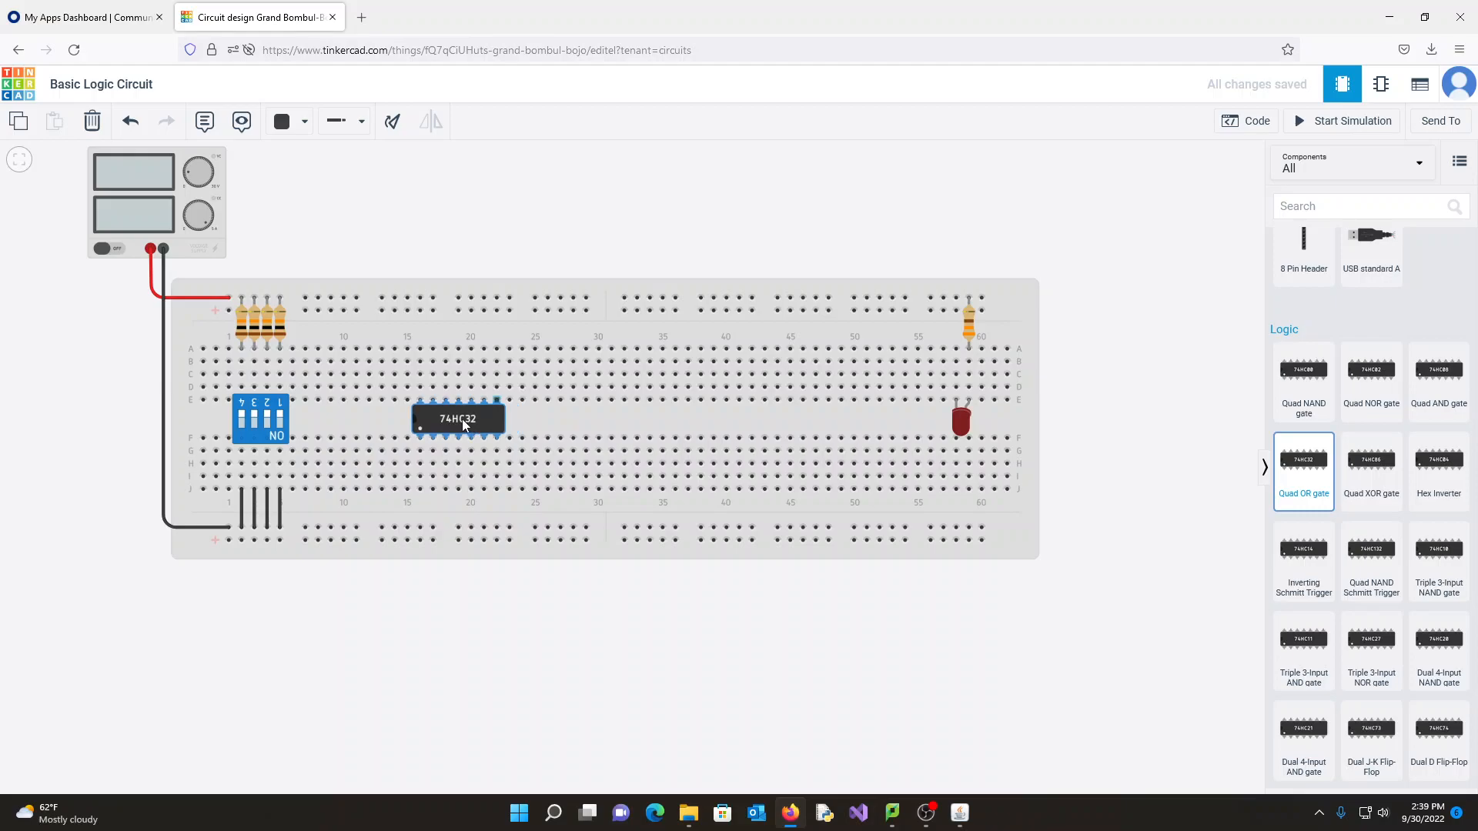
drag(461, 419, 460, 418)
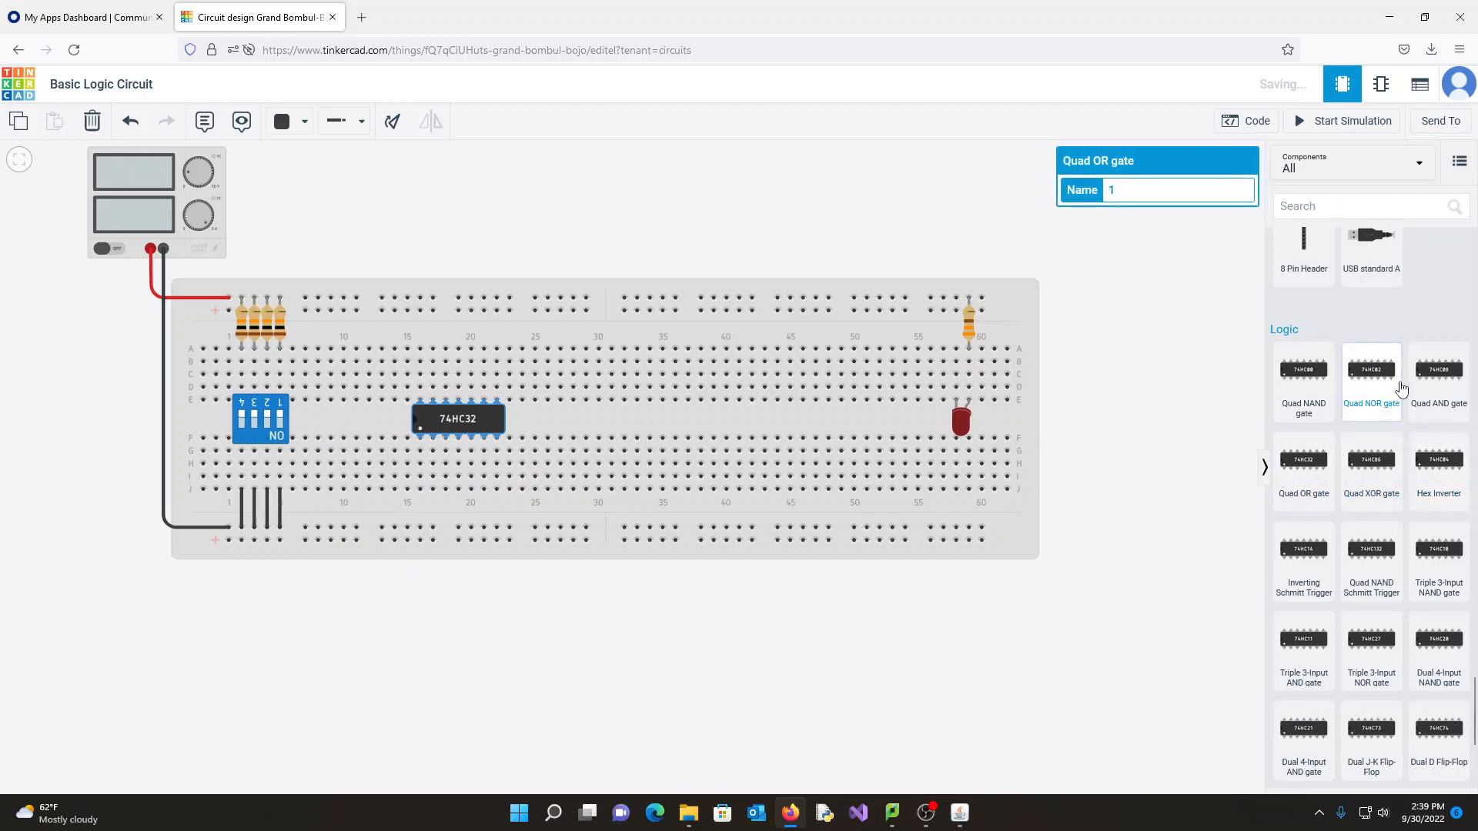
Place a Quad AND gate (74HC08) across the breadboard's centre gap at columns 33 to 39.
drag(1447, 380, 649, 424)
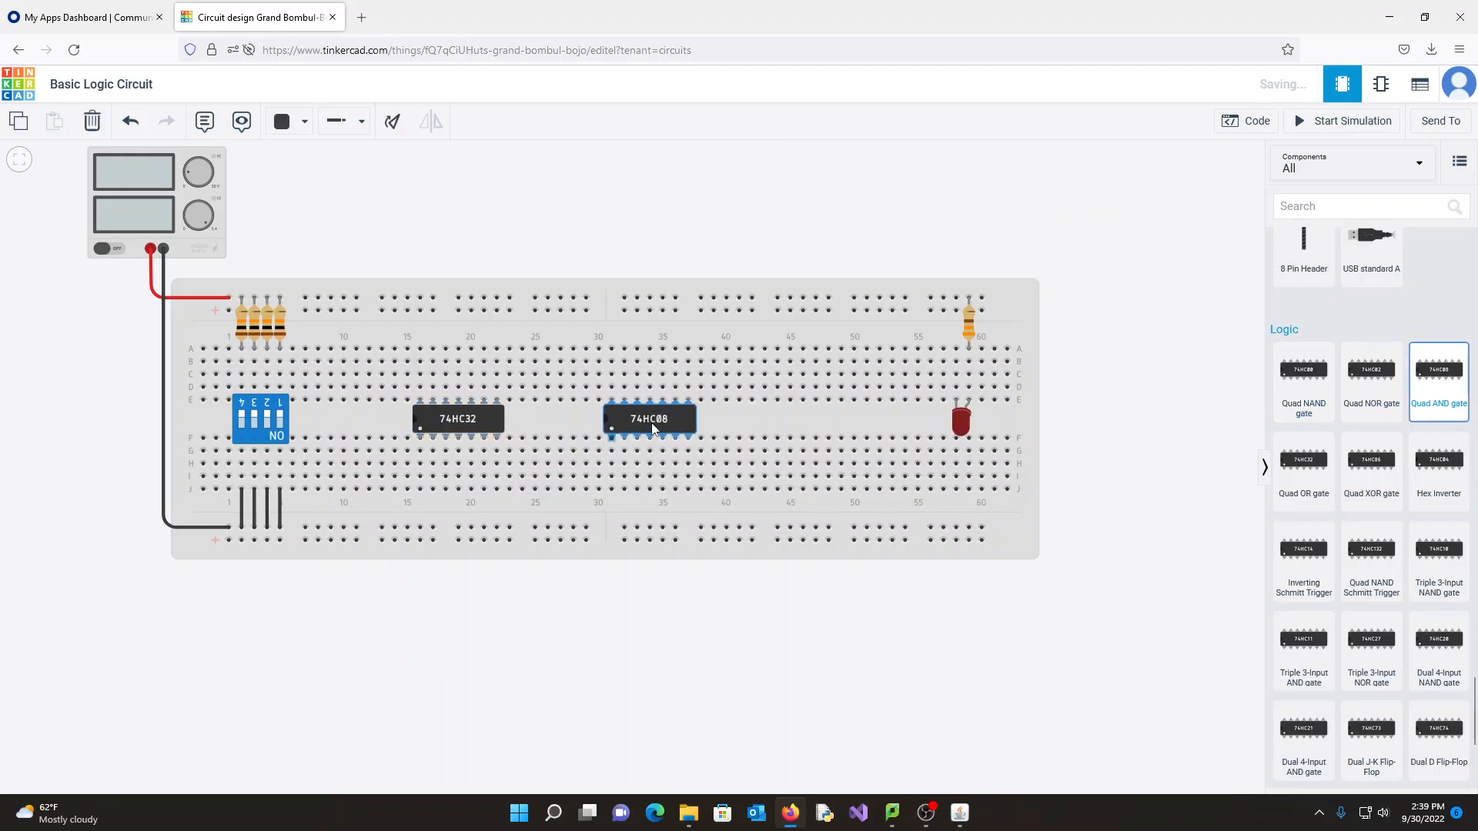
key(Right)
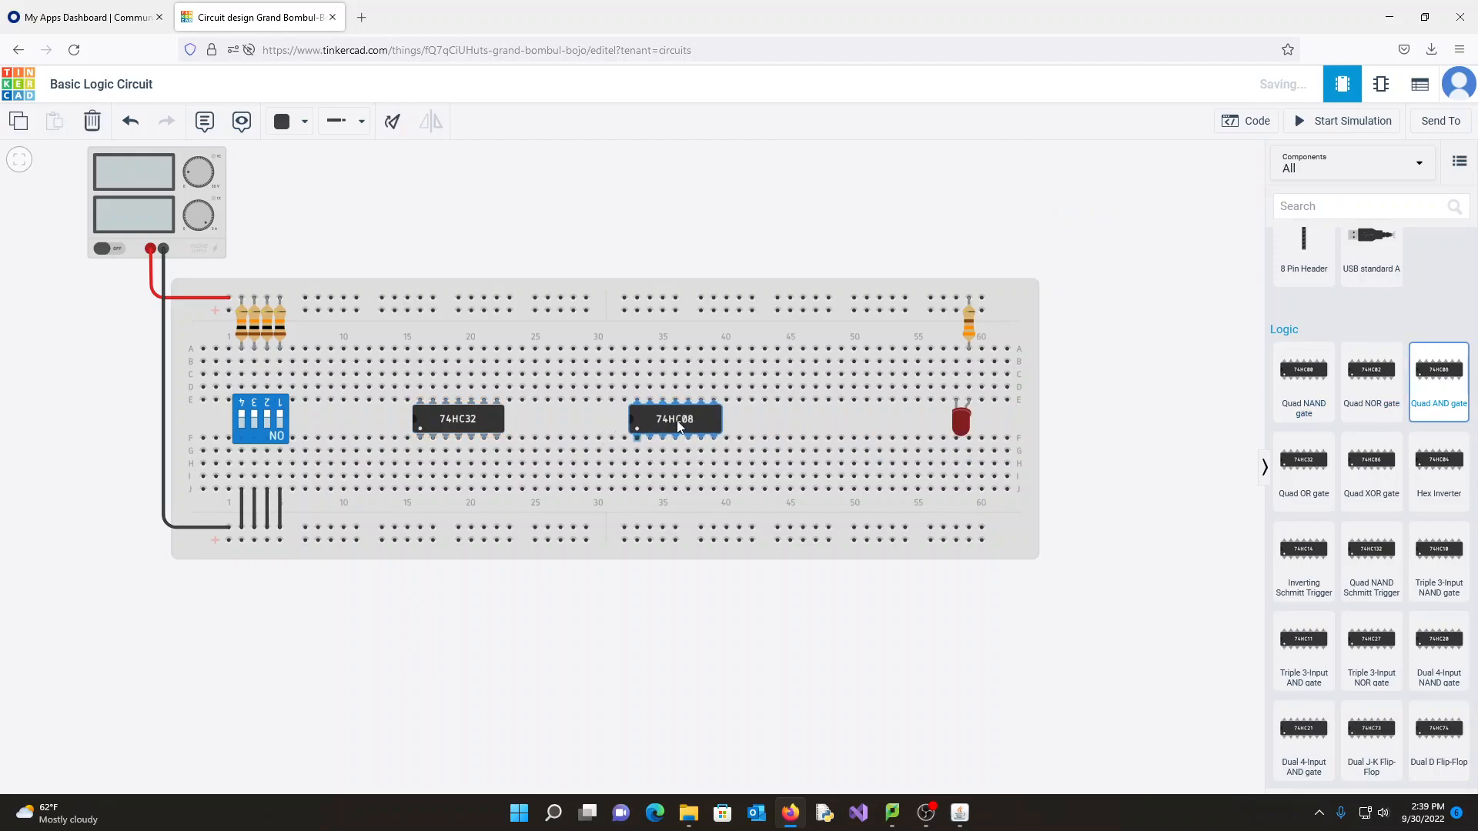
click(677, 425)
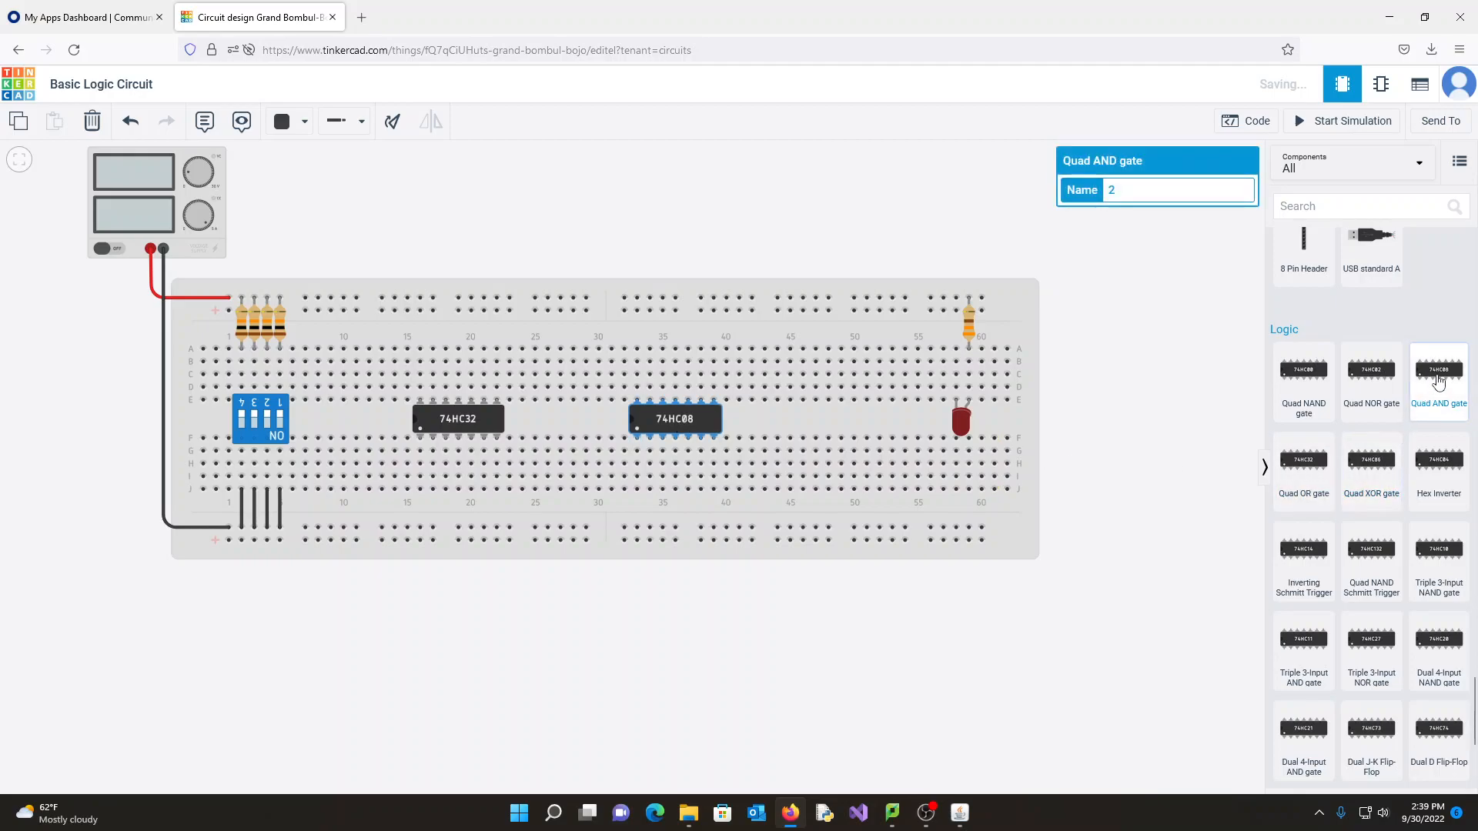
Place a Hex Inverter (74HC04) across the breadboard's centre gap at columns 46 to 52.
scroll(1385, 408, up, 3)
scroll(1388, 432, down, 3)
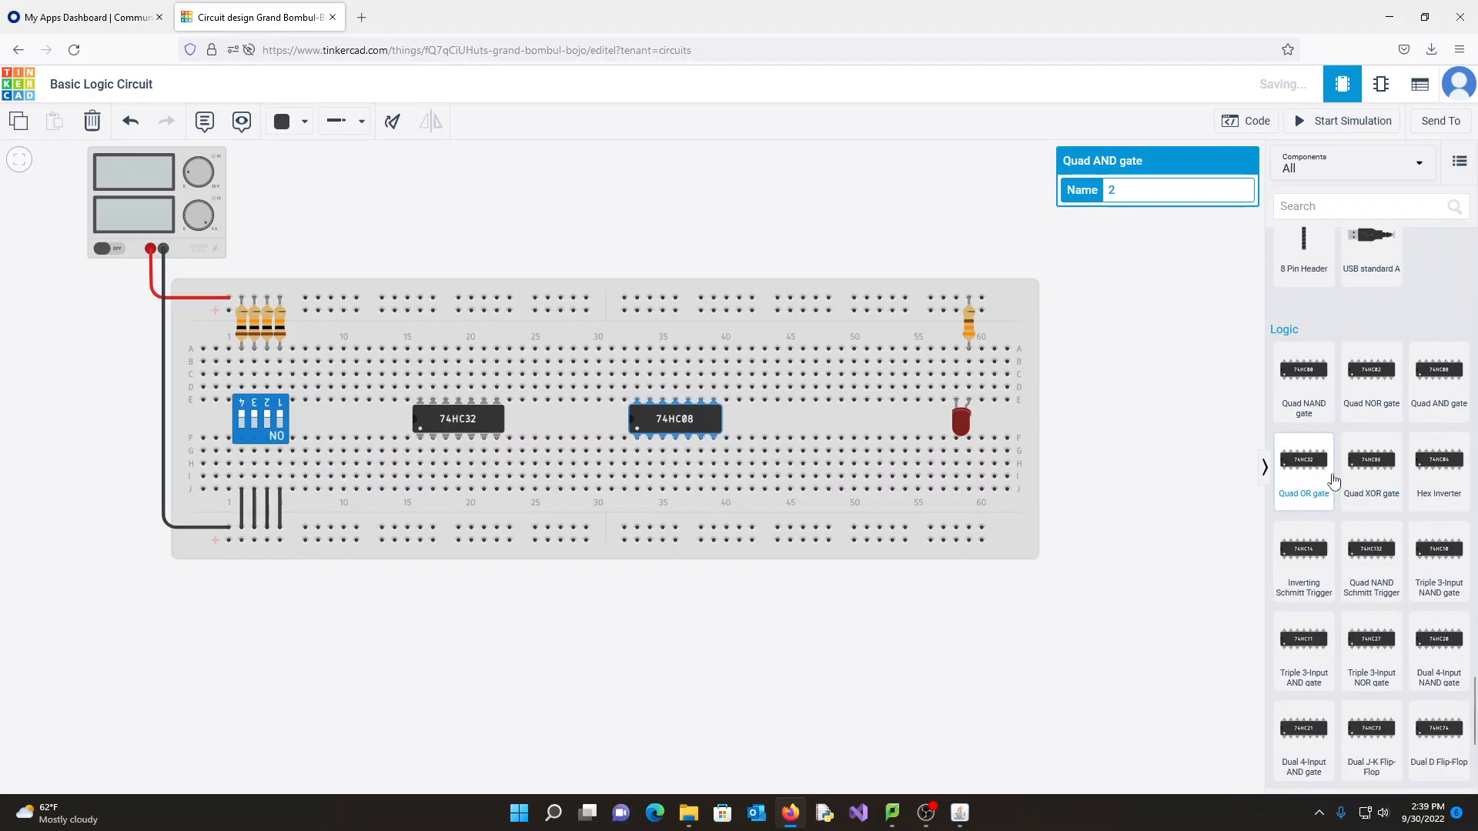
drag(1432, 471, 847, 430)
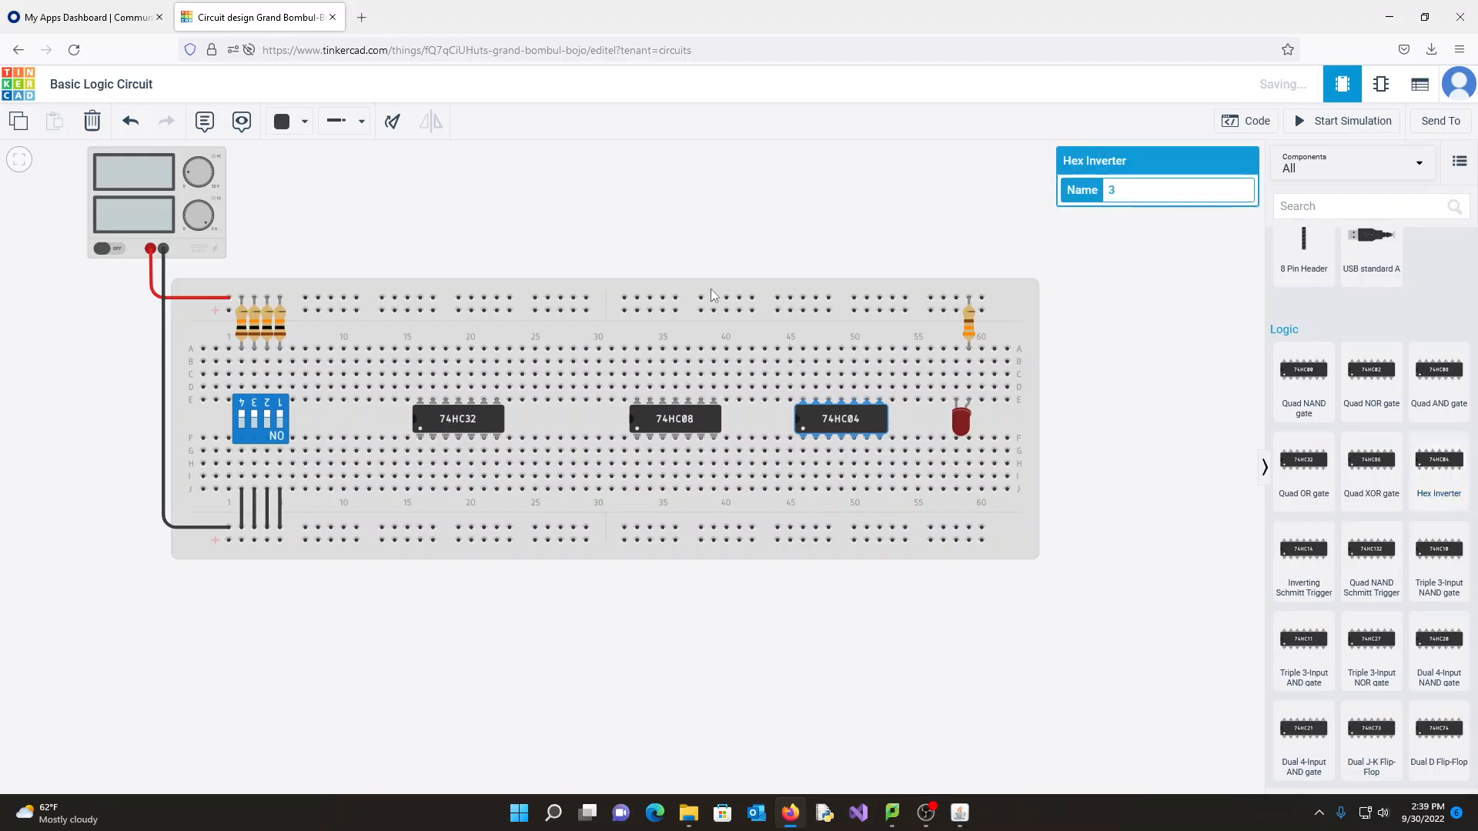
click(625, 214)
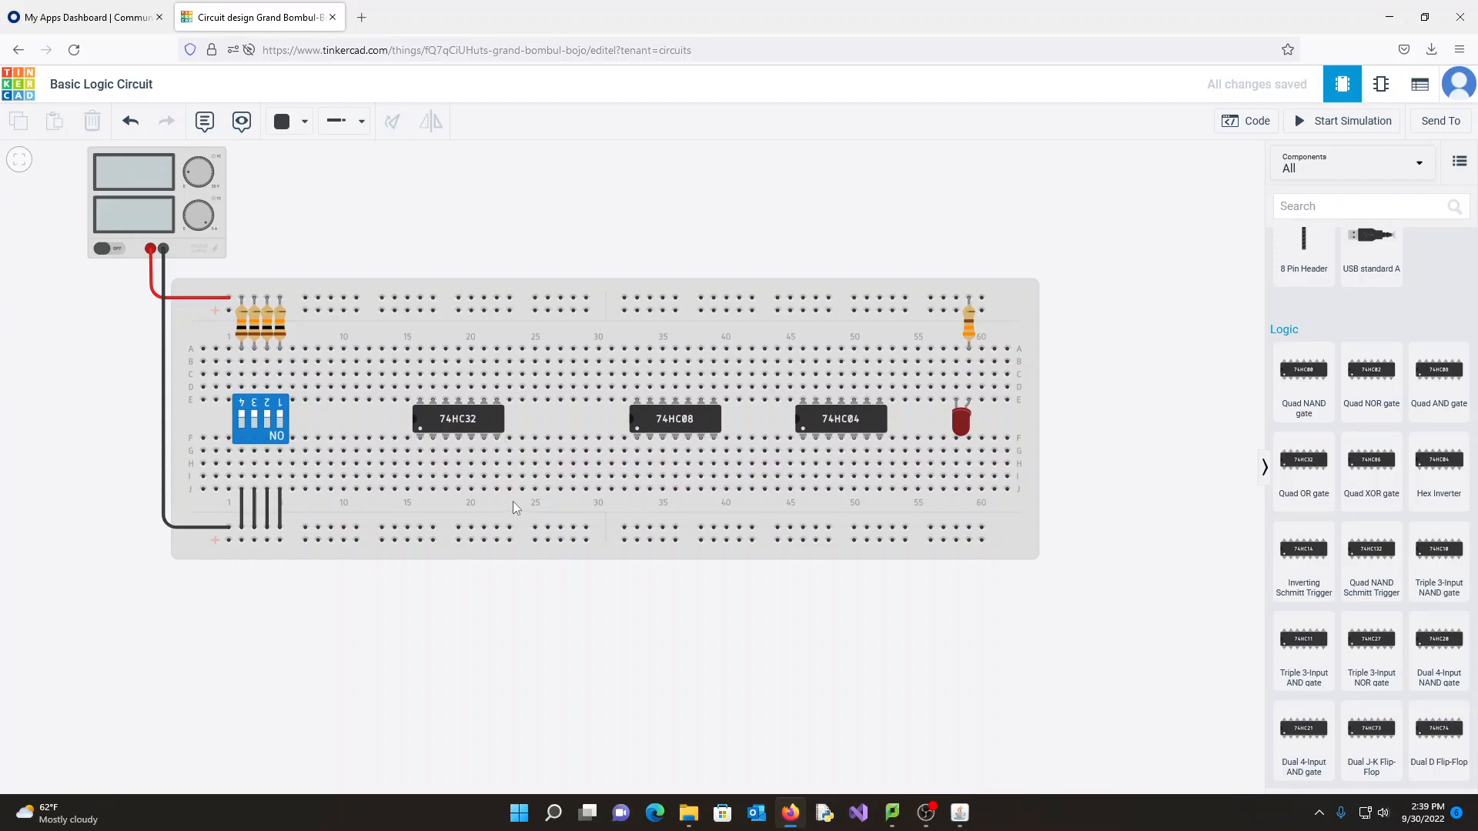
Ground the three chips with black wires from row J at columns 22, 39 and 52 to the lower negative rail.
click(496, 489)
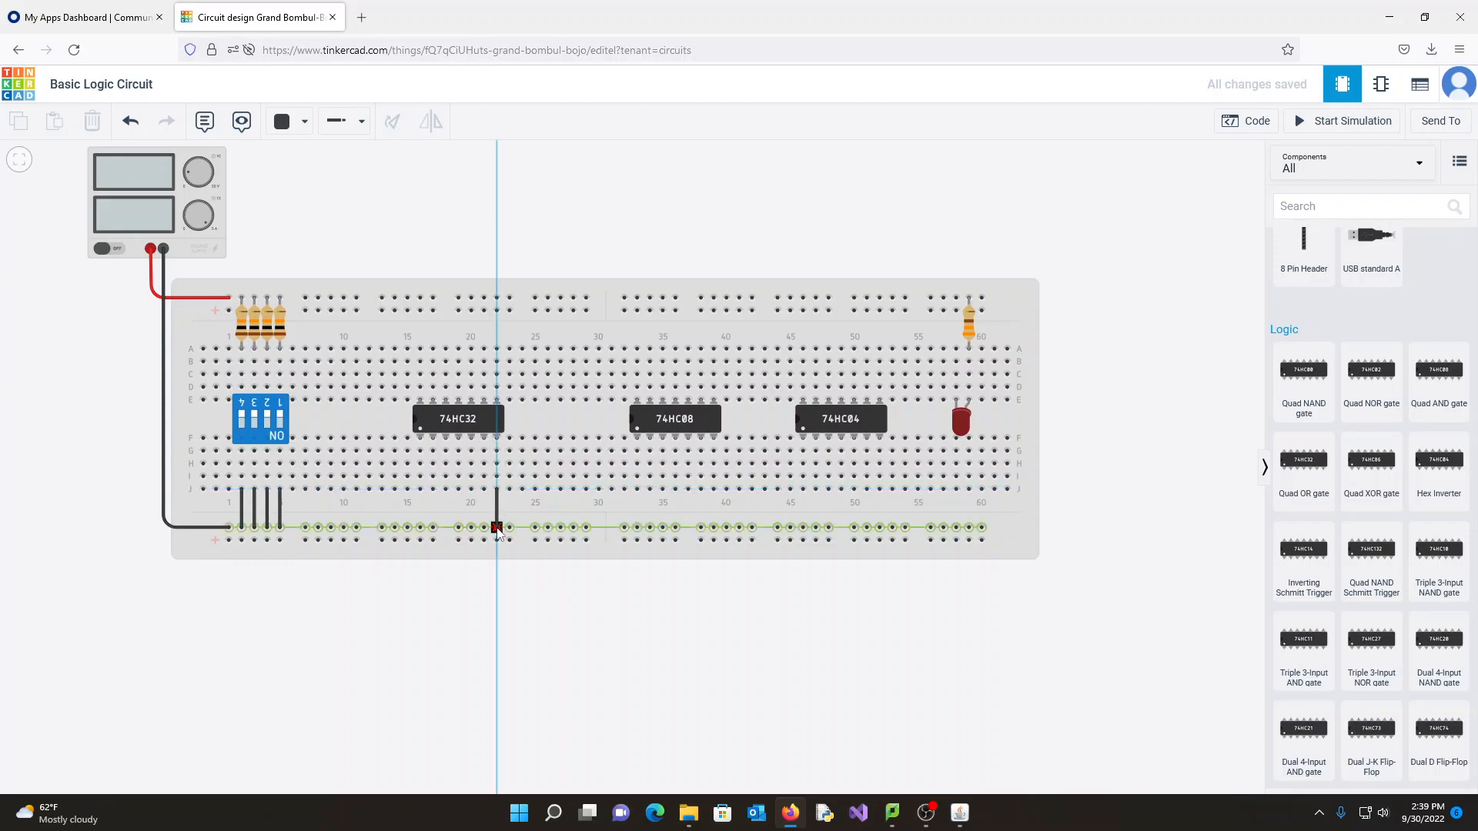
click(496, 528)
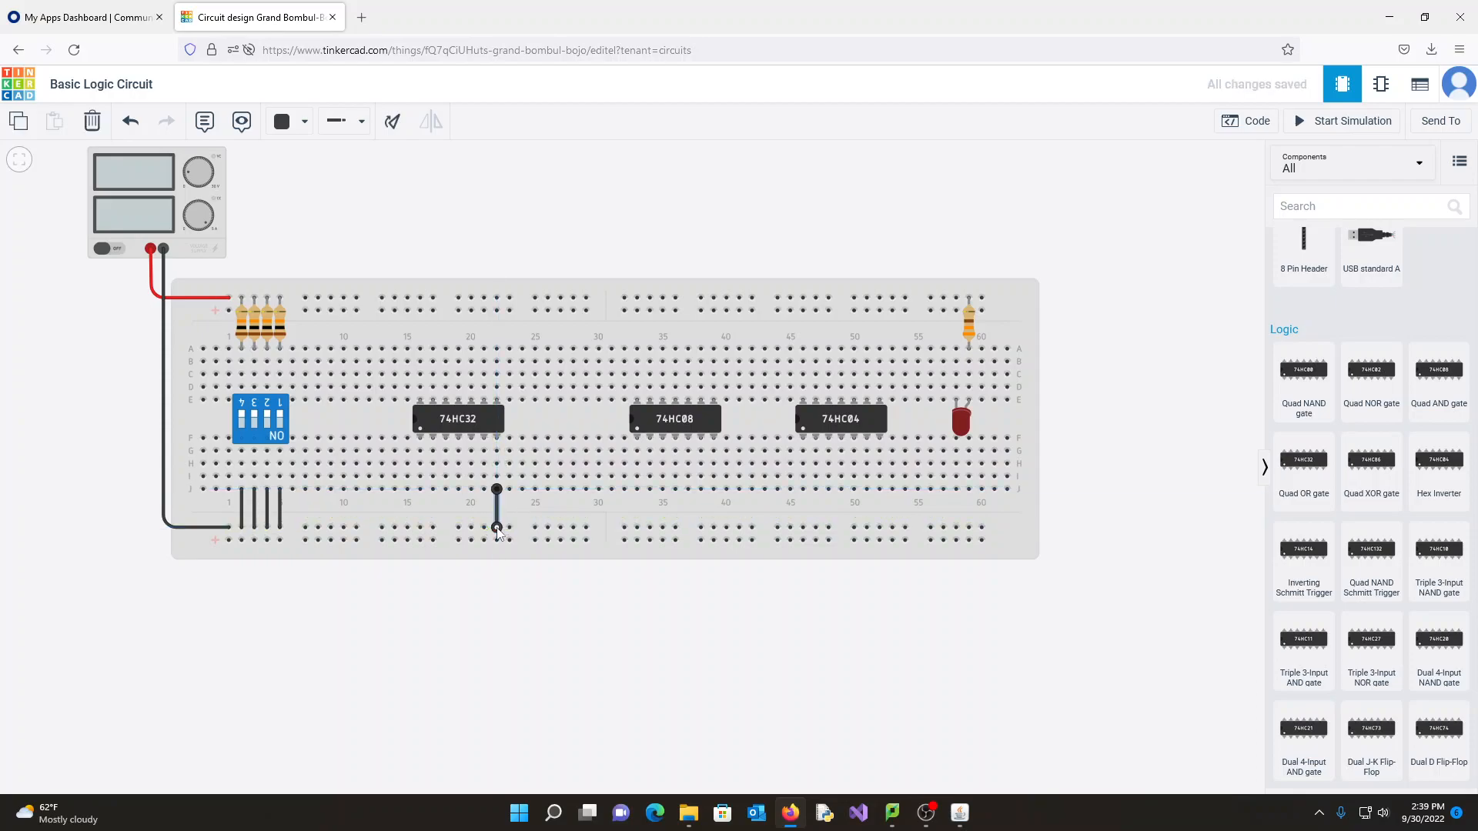
click(713, 489)
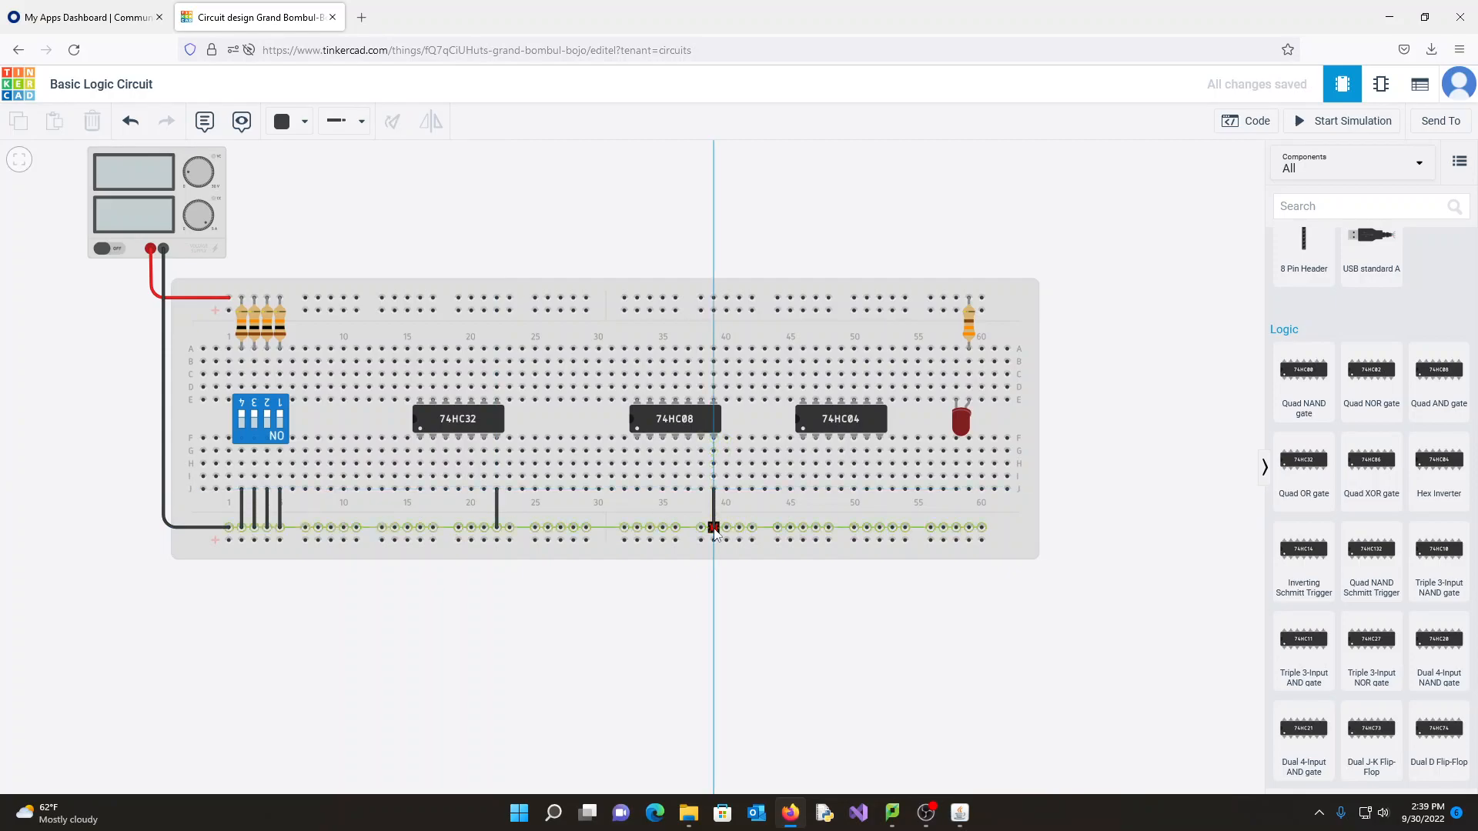
click(713, 528)
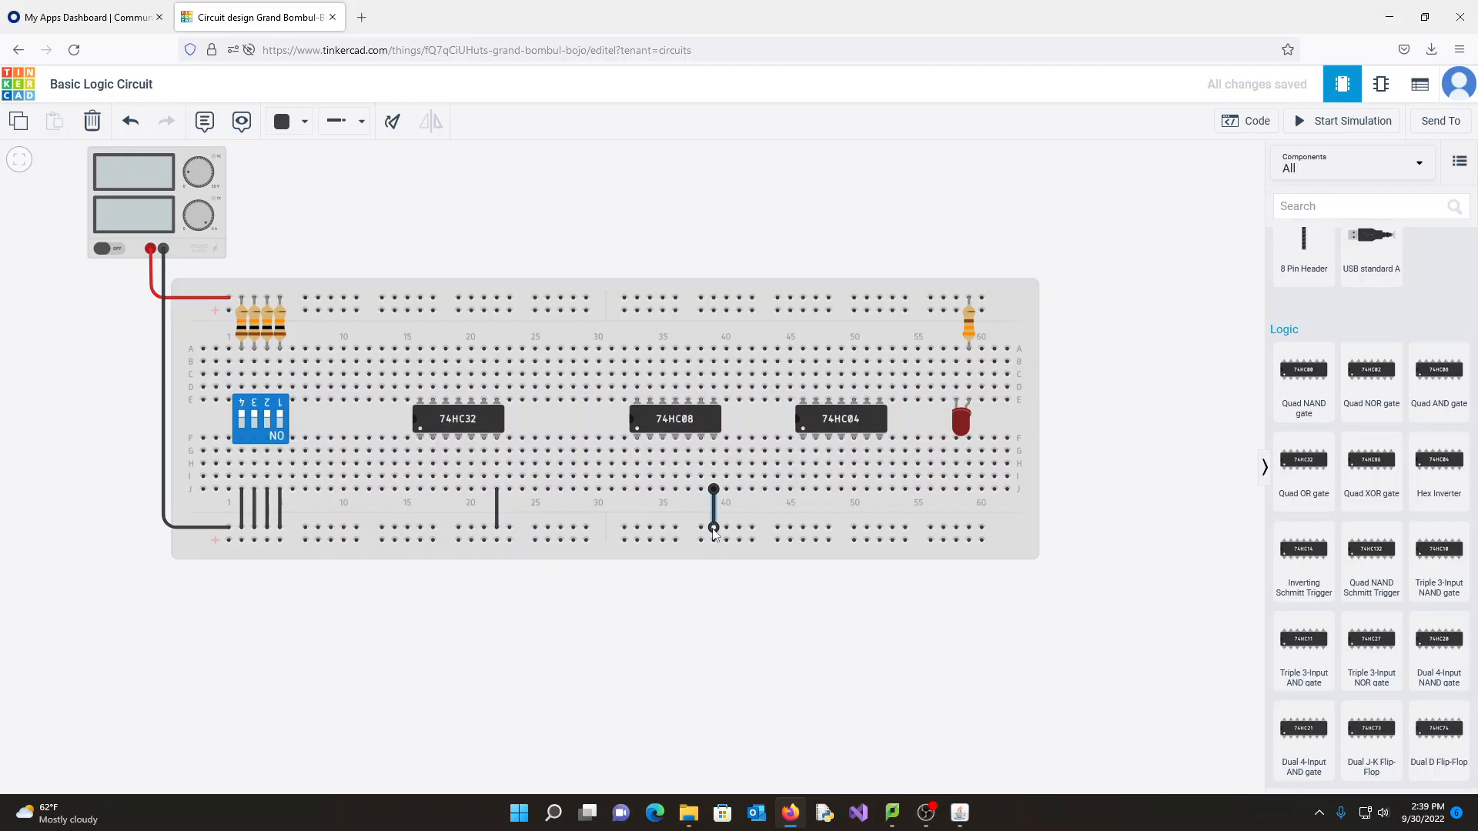
click(880, 489)
click(879, 528)
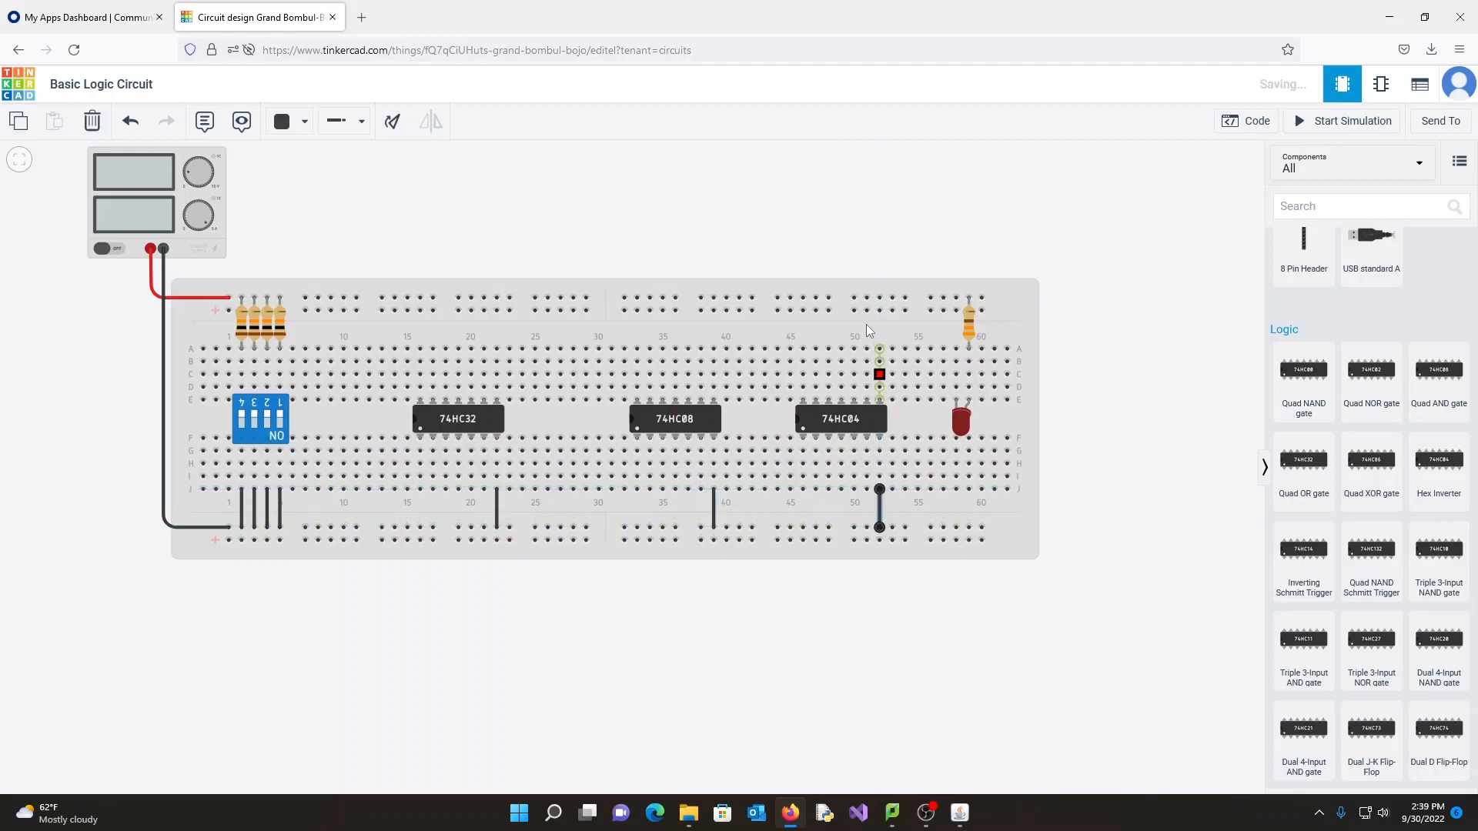
click(831, 207)
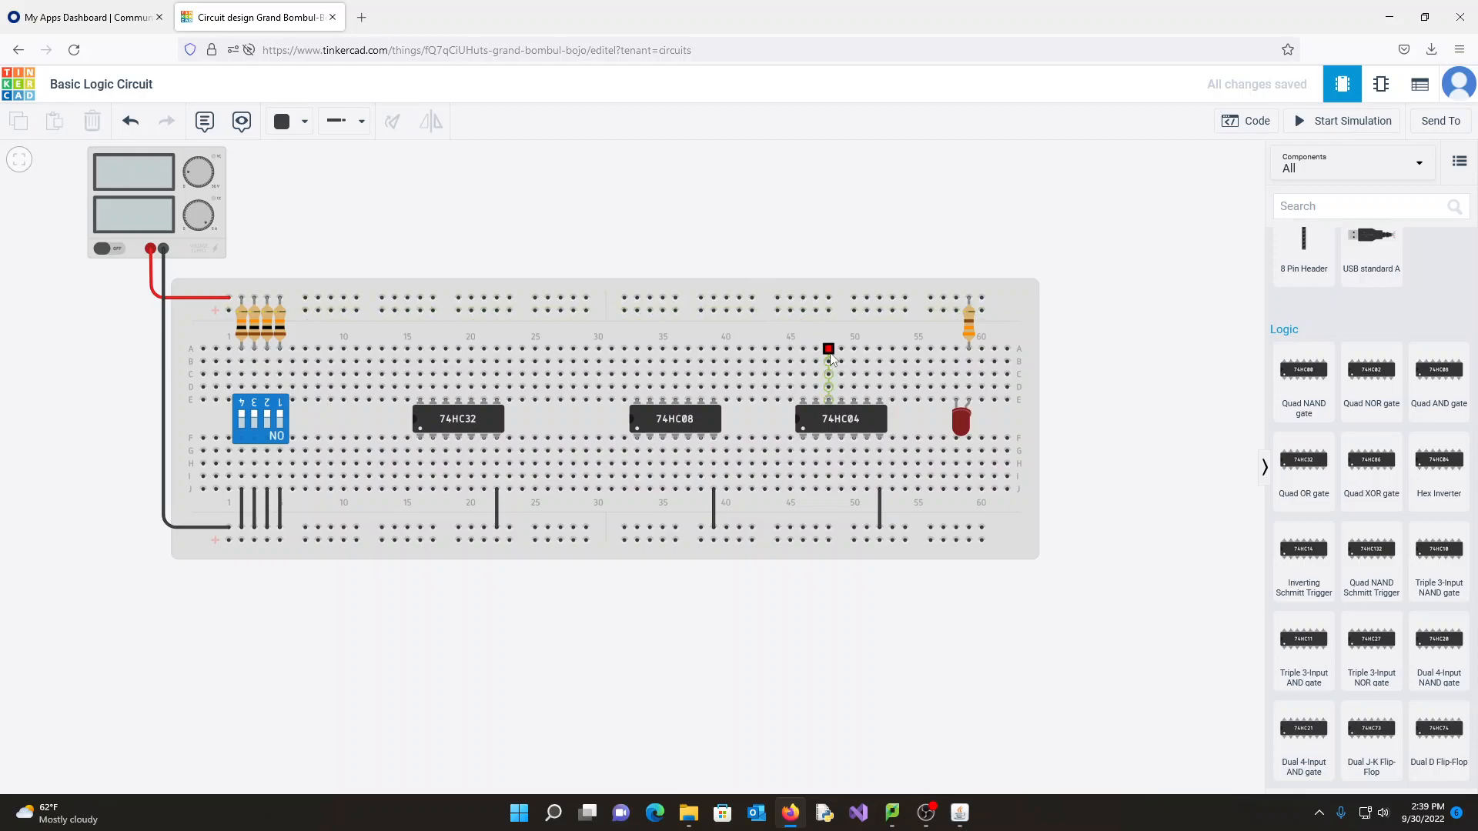
Wire the Hex Inverter's supply pin from row A at column 46 to the upper negative rail and colour the wire red.
click(802, 350)
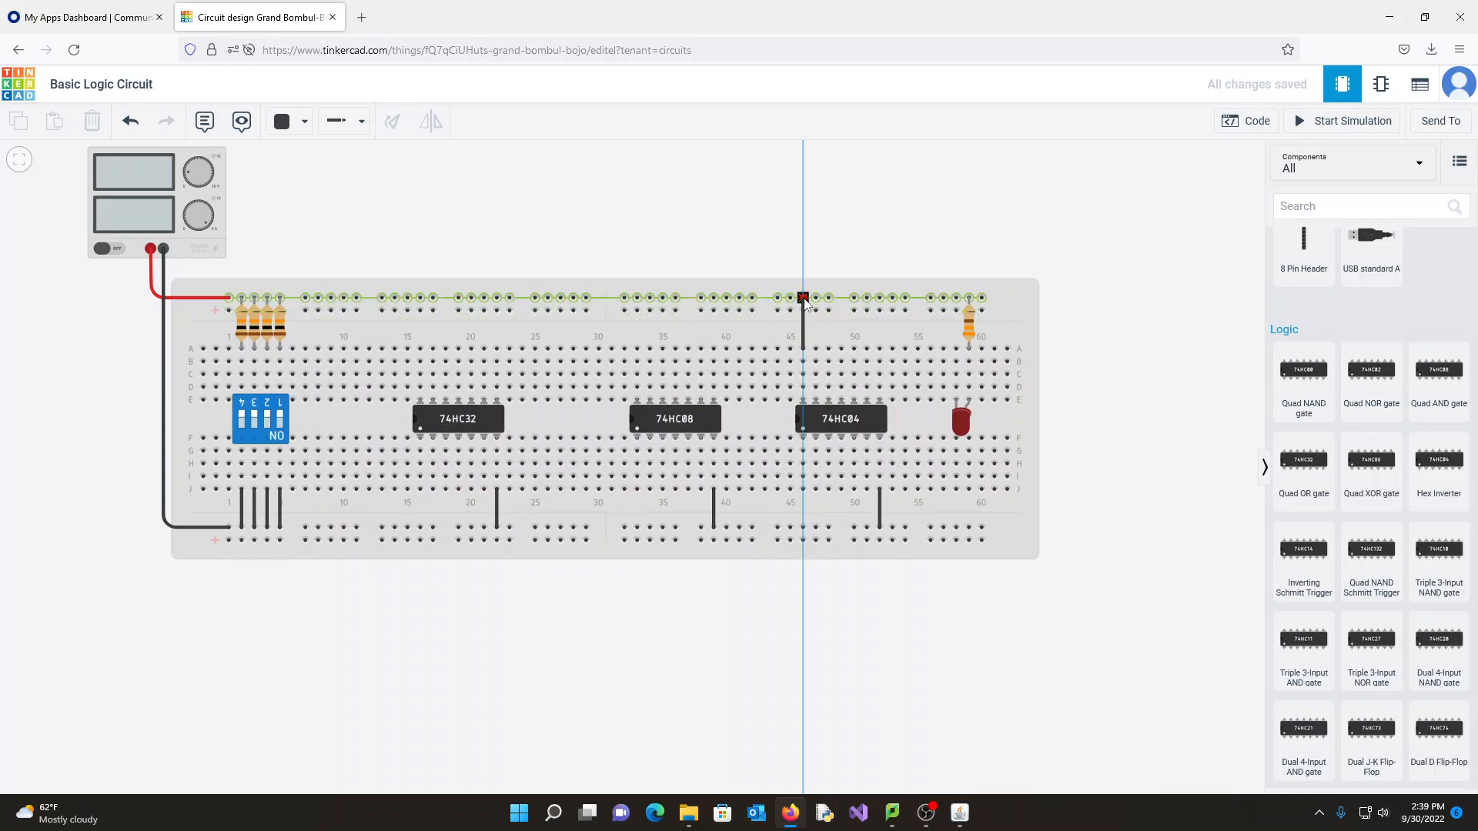
click(803, 298)
click(292, 121)
click(318, 195)
click(663, 191)
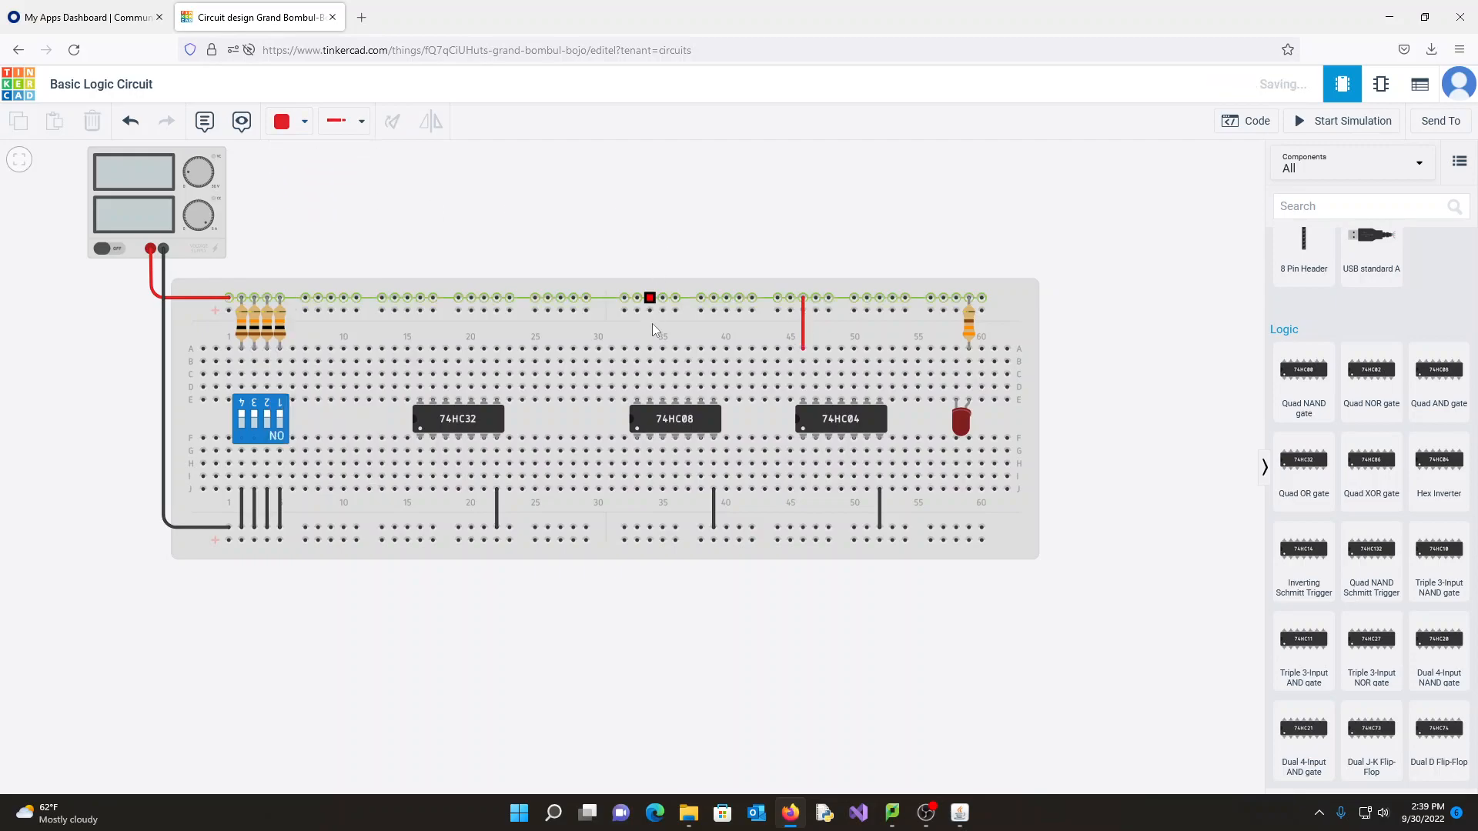
Wire row A at columns 33 and 16 to the upper negative rail with red wires to power the AND and OR gates.
click(636, 349)
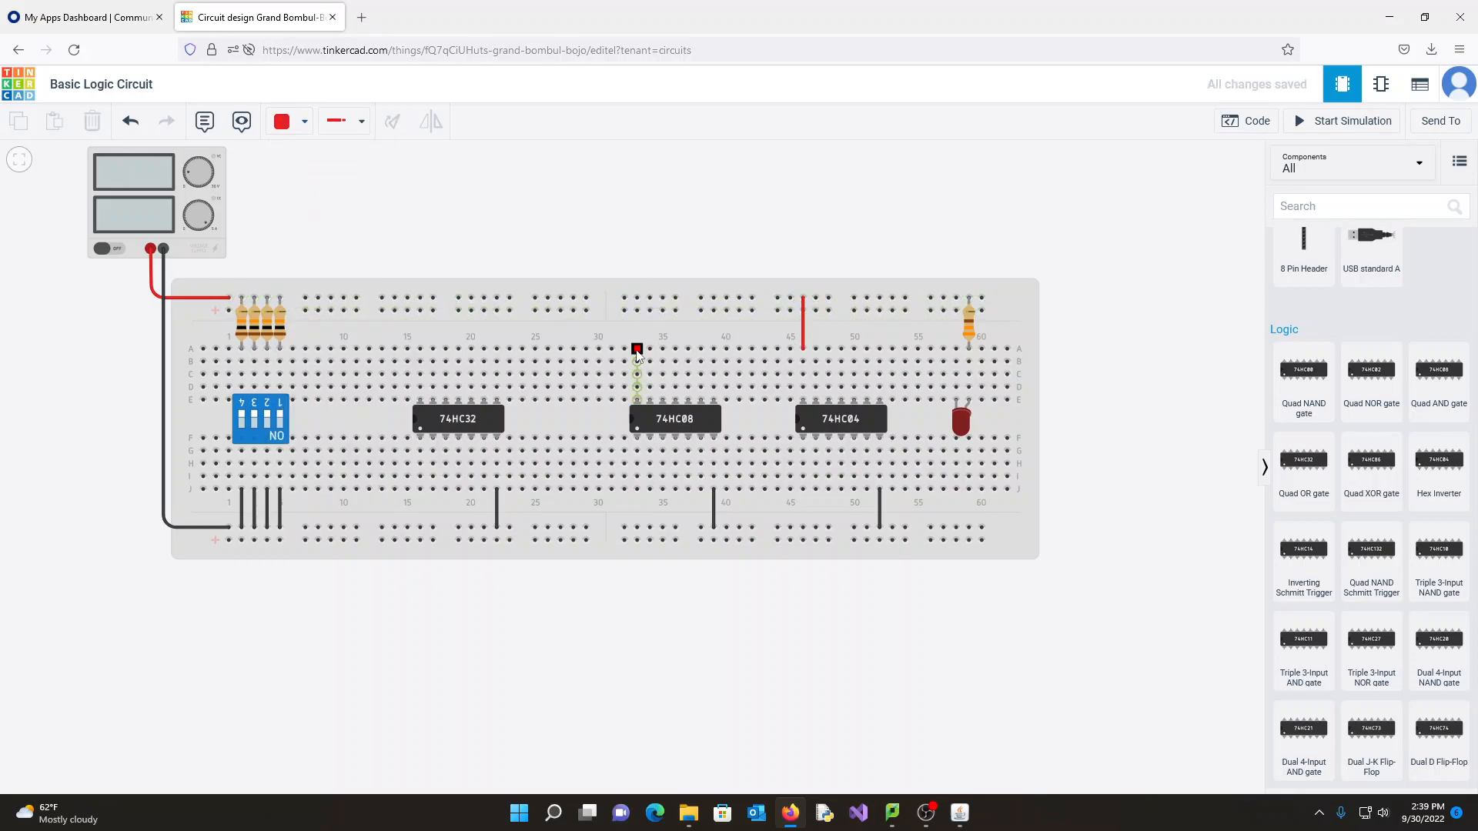
click(636, 297)
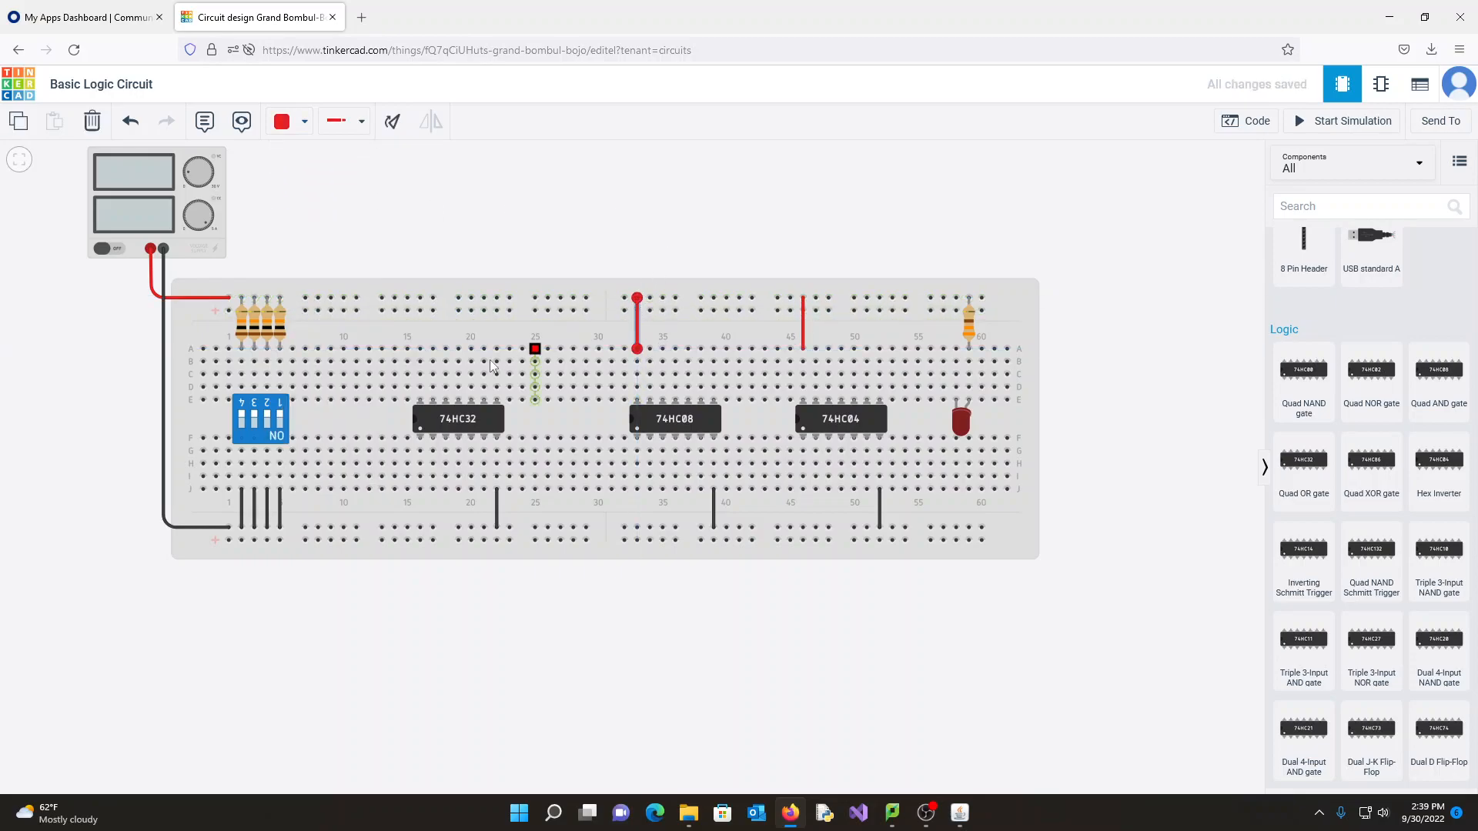
click(420, 349)
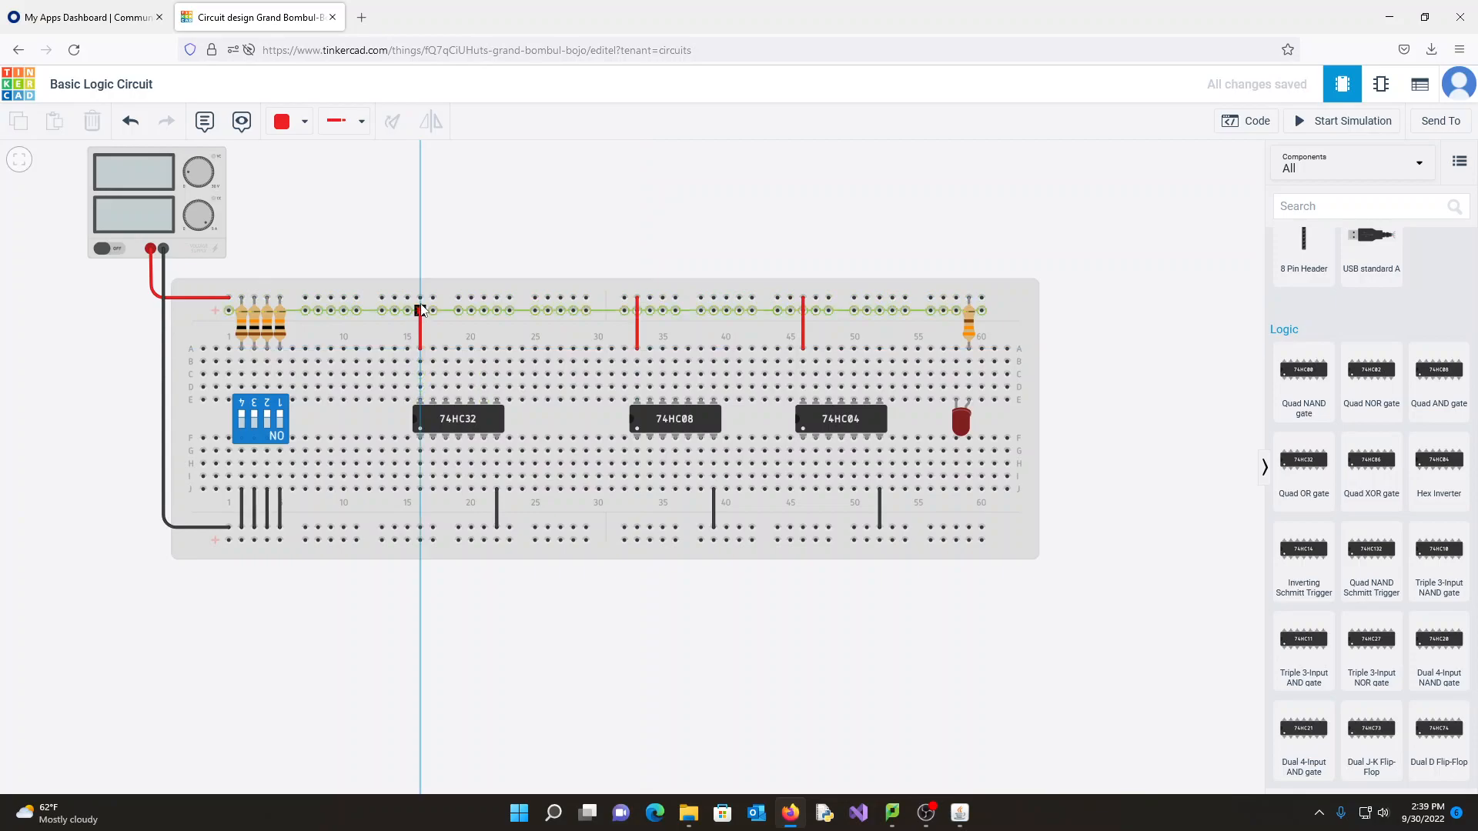
click(420, 298)
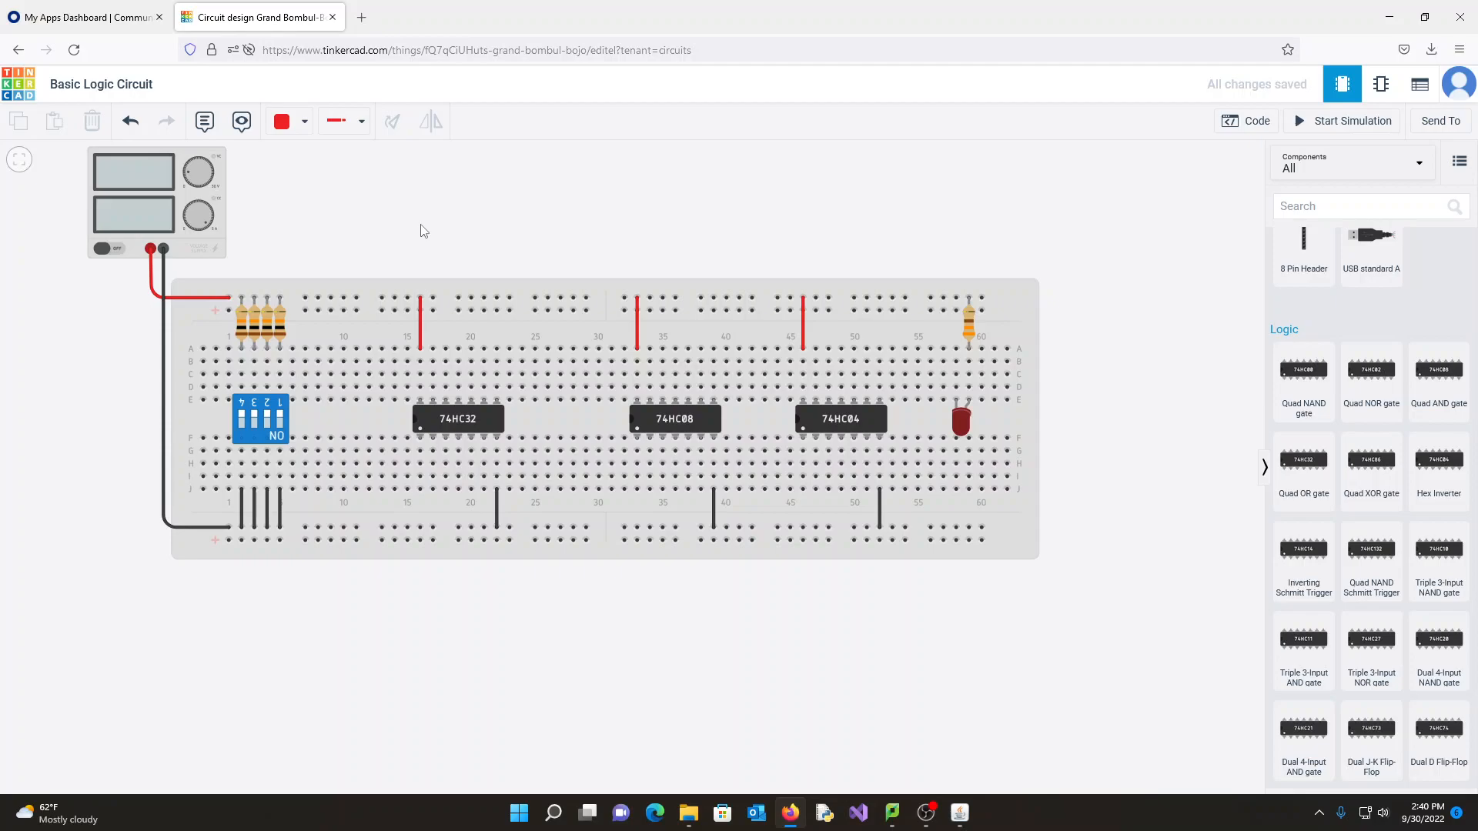
Consult the gate pin numbers in the Logisim circuit and move its window clear of the Tinkercad workspace.
click(296, 122)
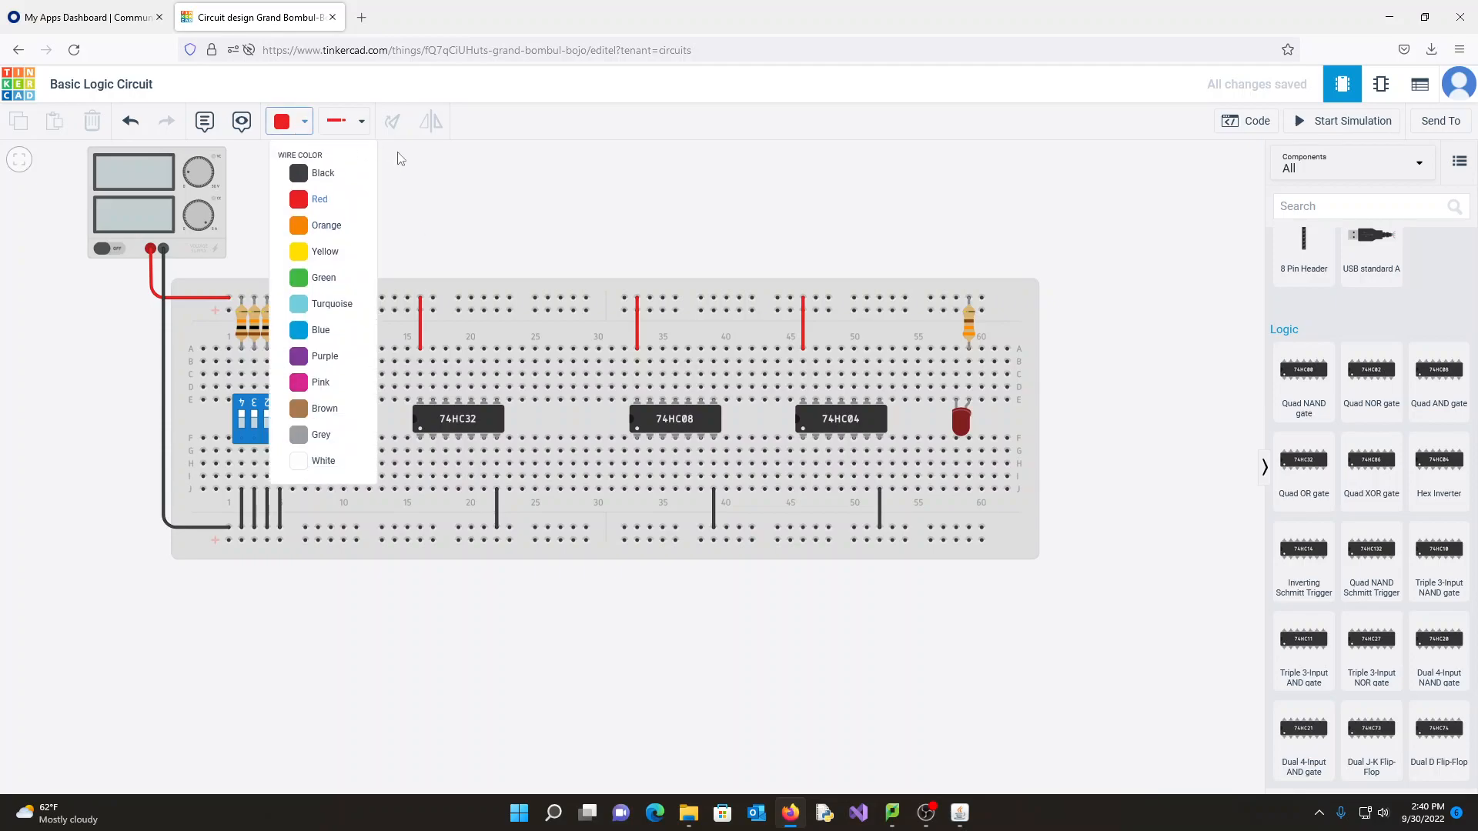
click(473, 187)
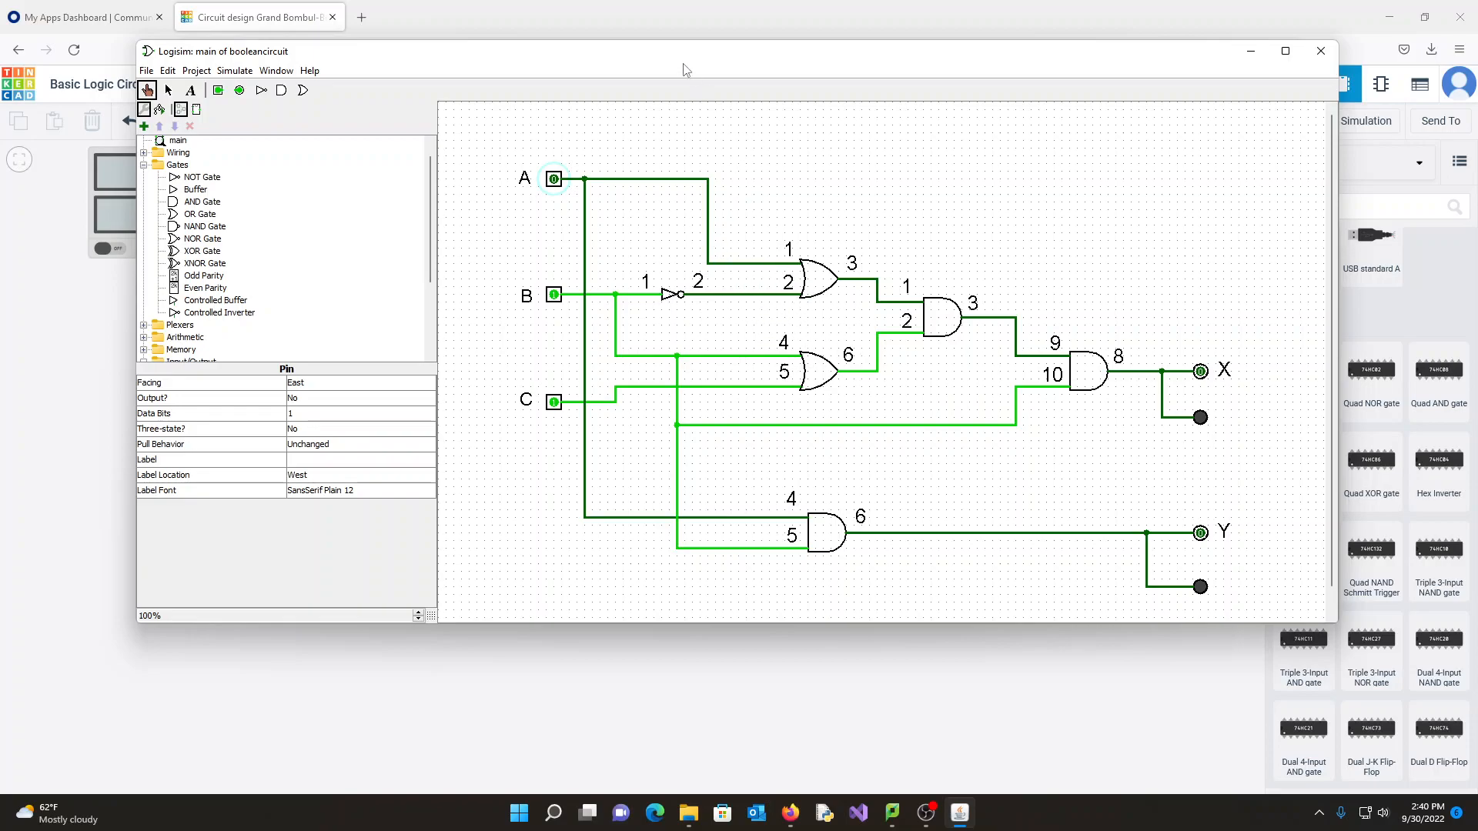
drag(642, 62, 1477, 105)
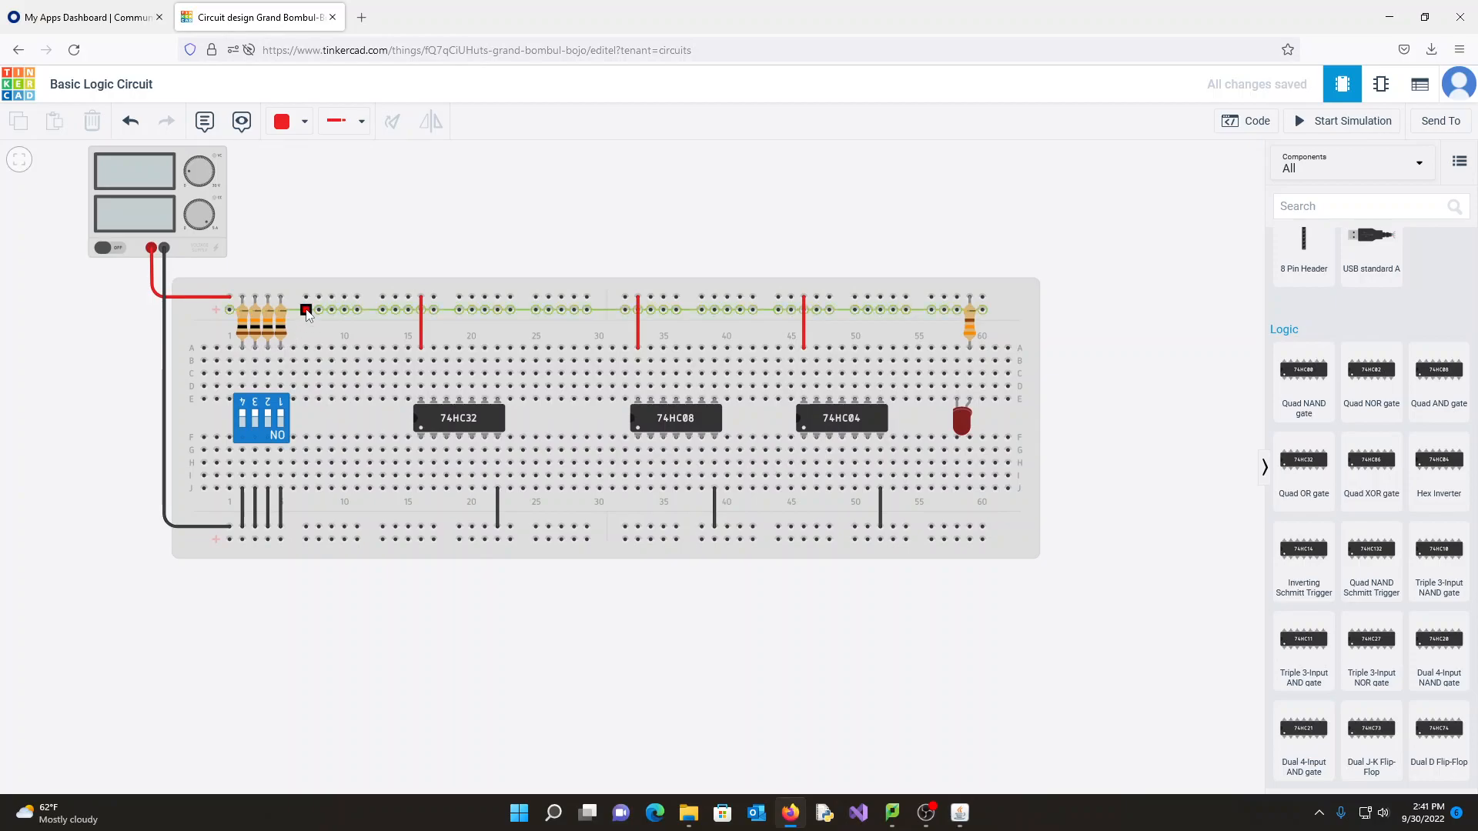
Delete the fourth 10 kΩ resistor, at column 5 above the DIP switch.
click(280, 324)
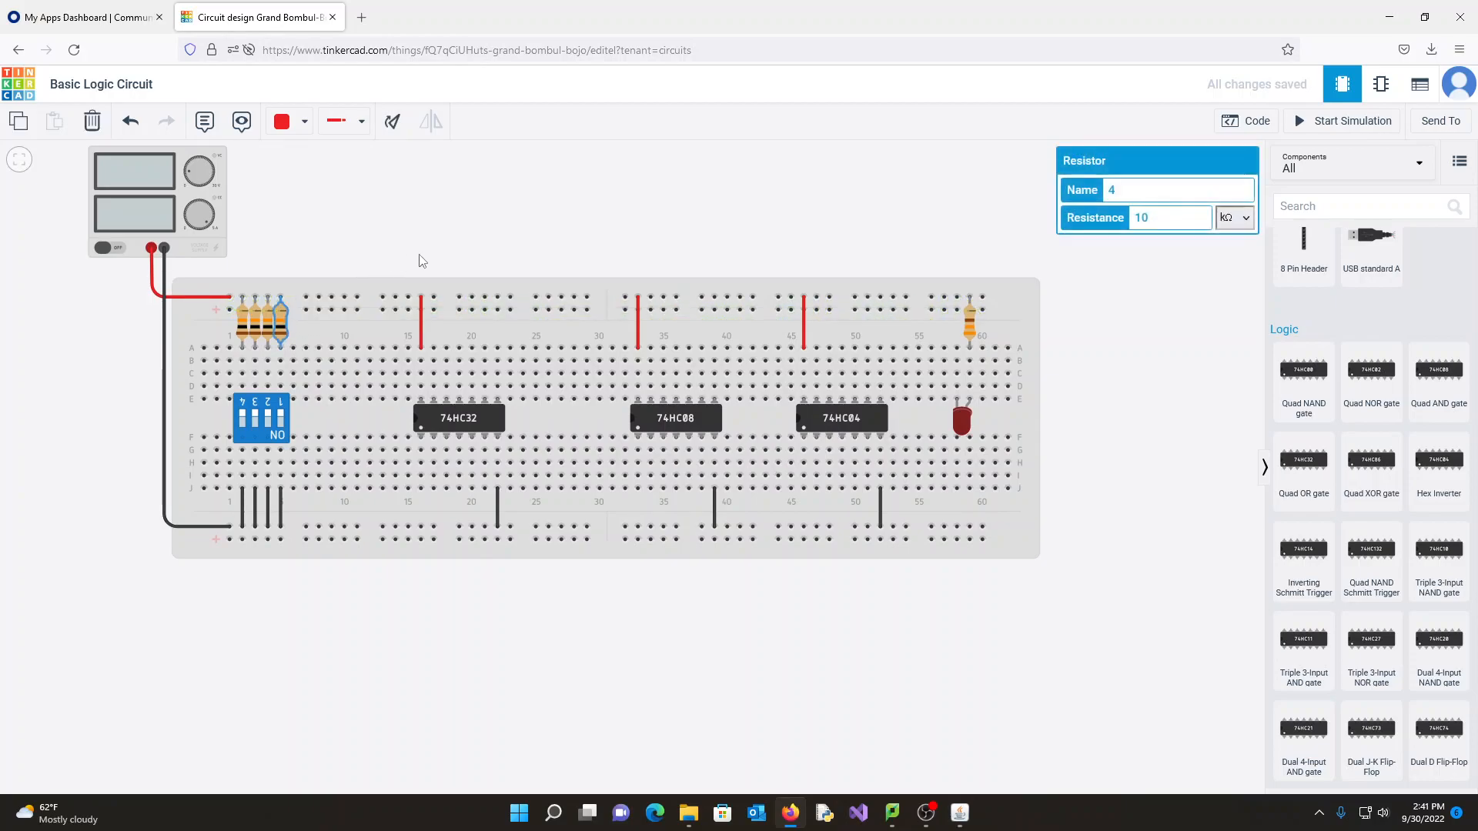
key(Delete)
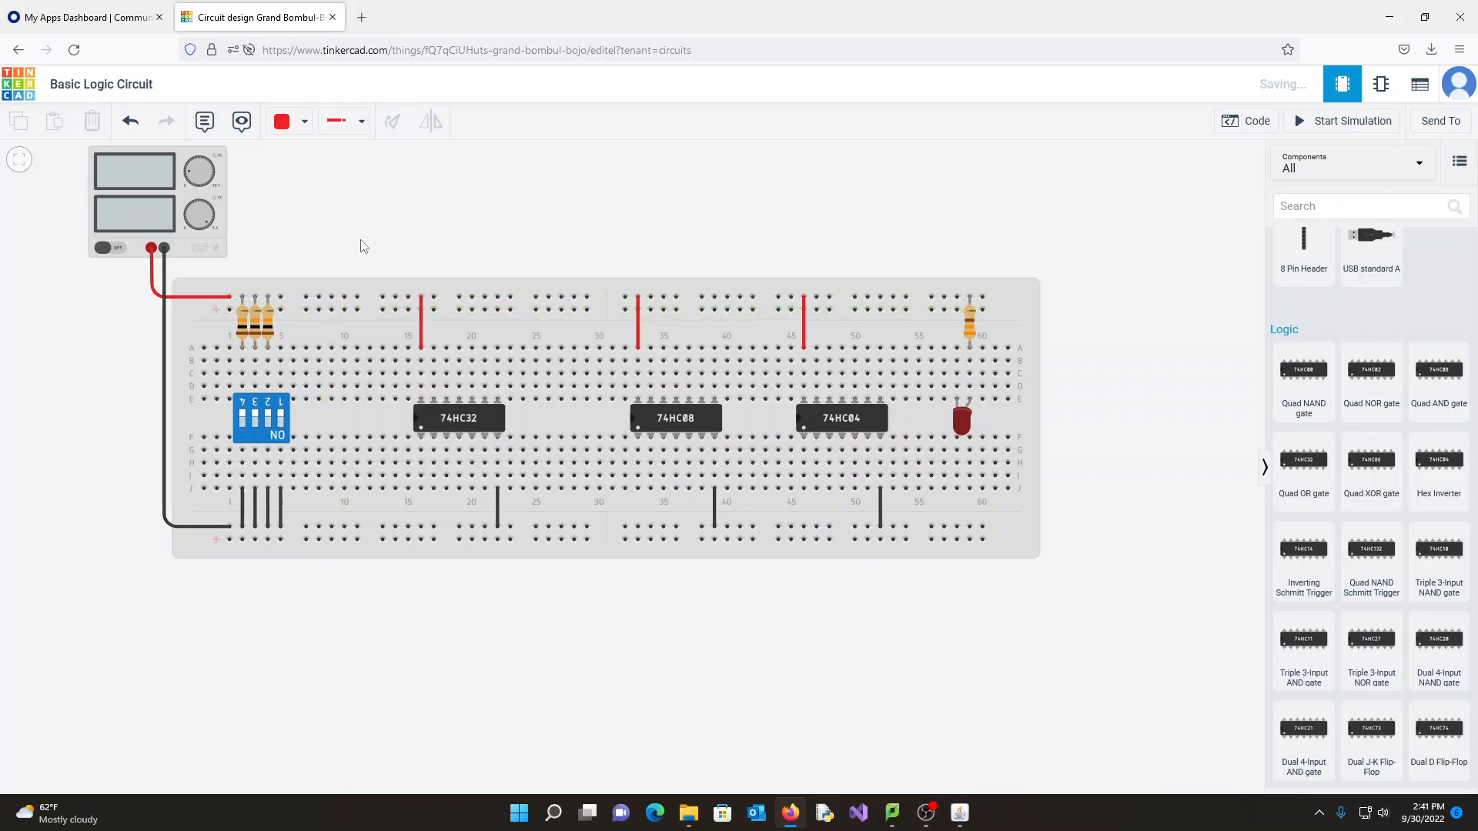
Run a red wire with two right-angle bends between columns 9 and 10, from row B column 2 to row G column 16 at the OR gate.
click(241, 361)
click(280, 361)
drag(287, 361, 323, 360)
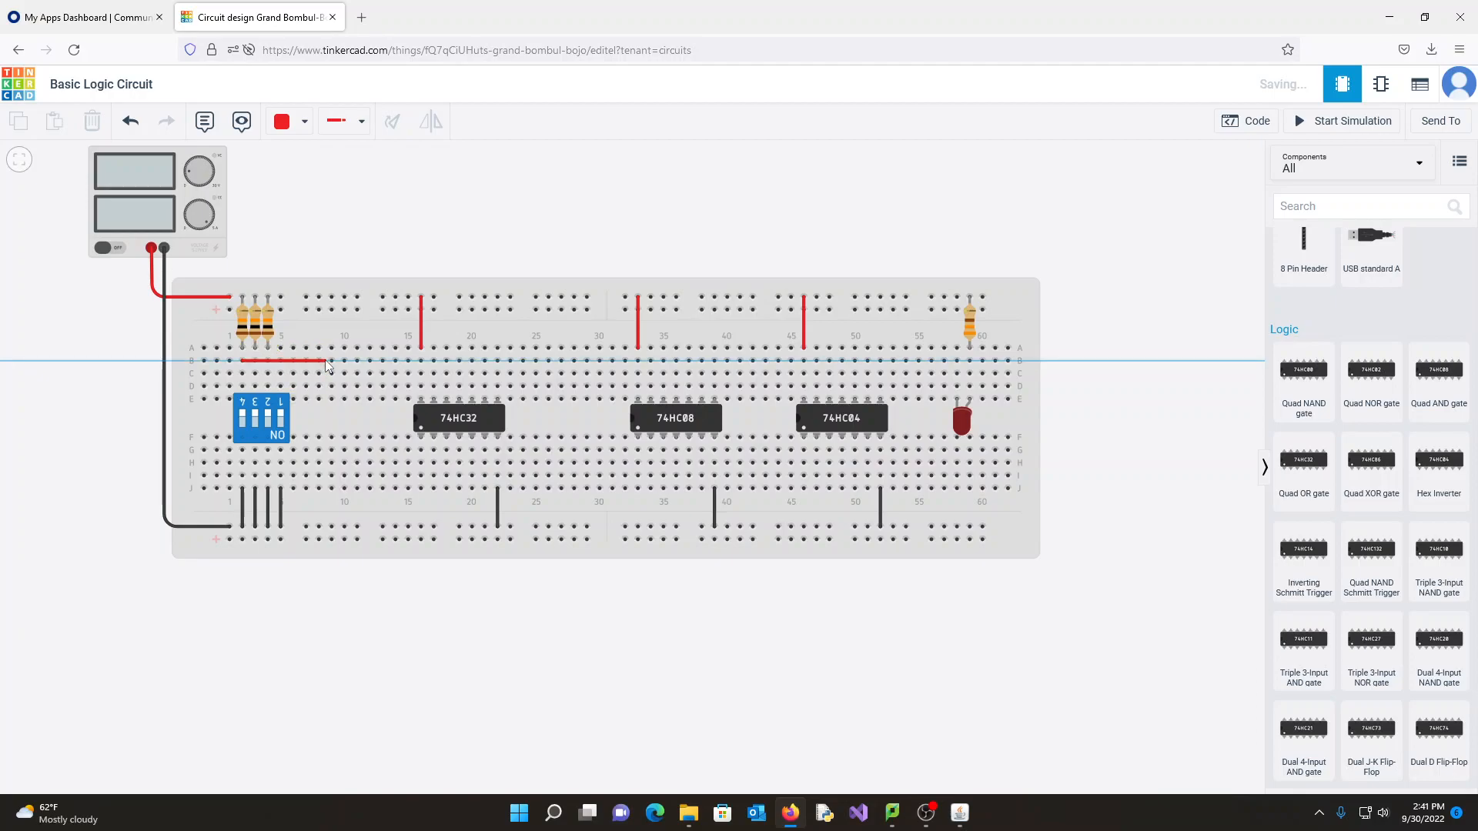
drag(325, 358, 327, 368)
drag(325, 365, 419, 452)
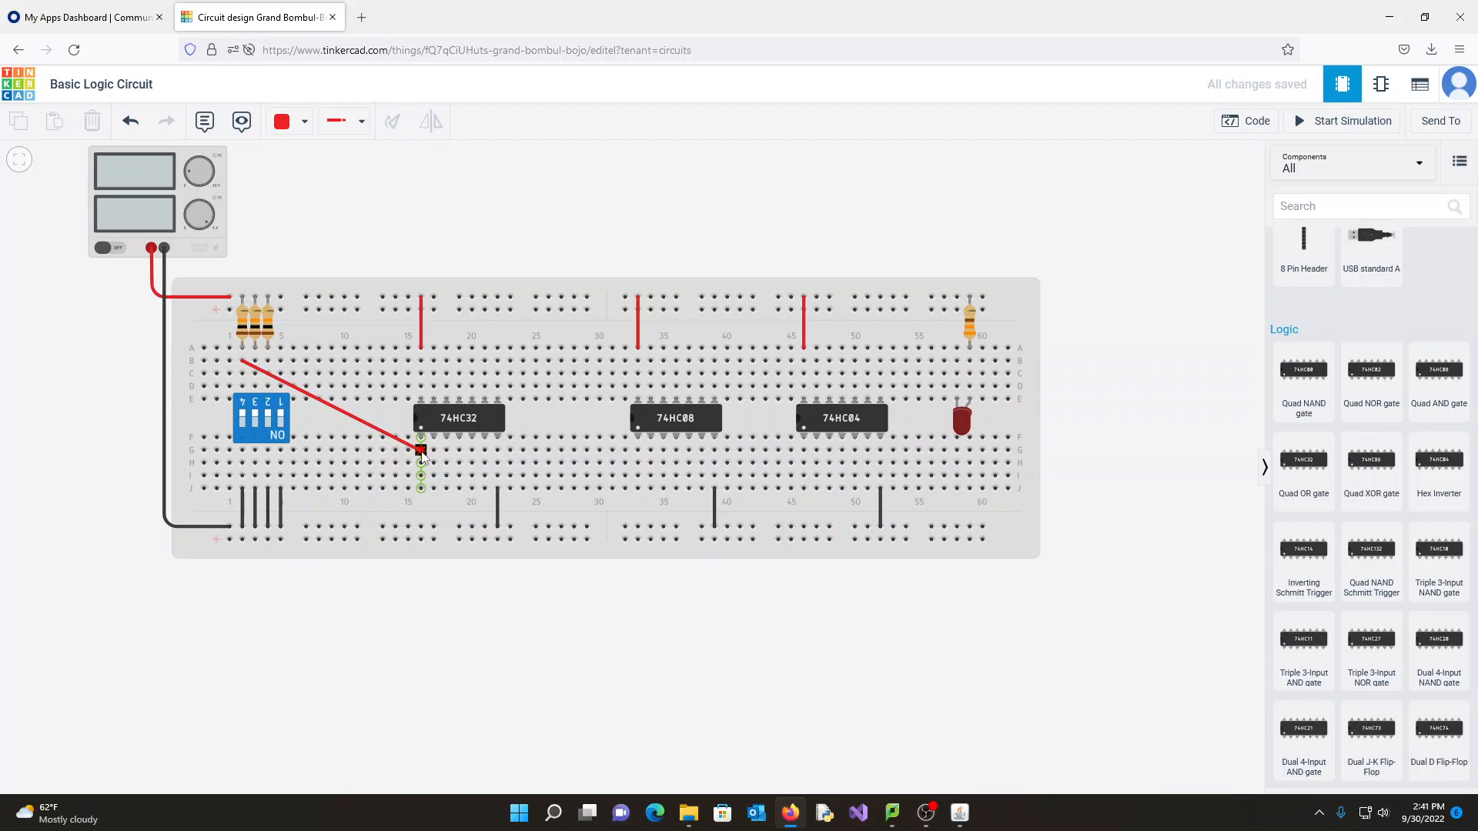
drag(421, 450, 339, 367)
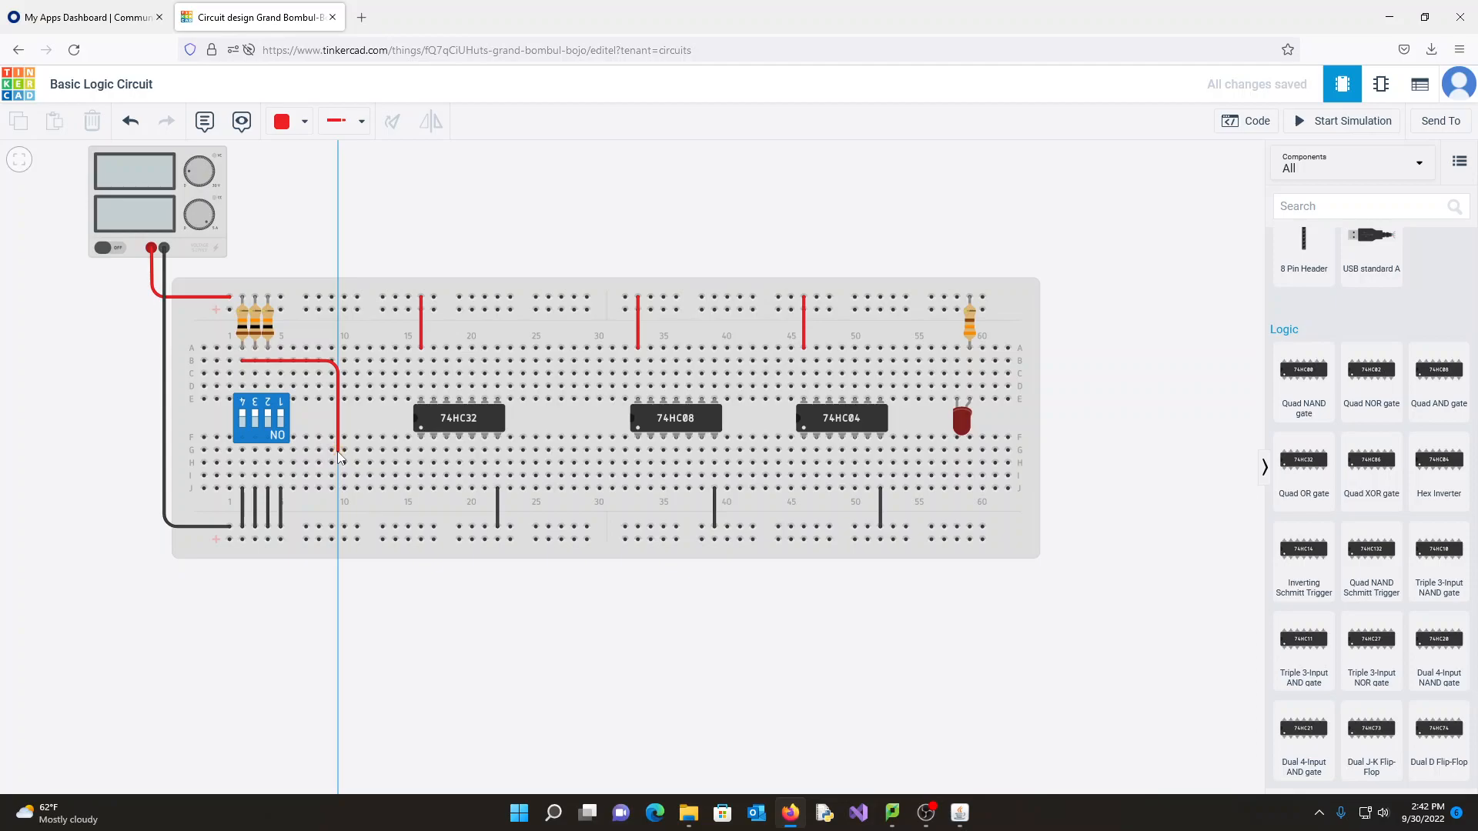
click(341, 450)
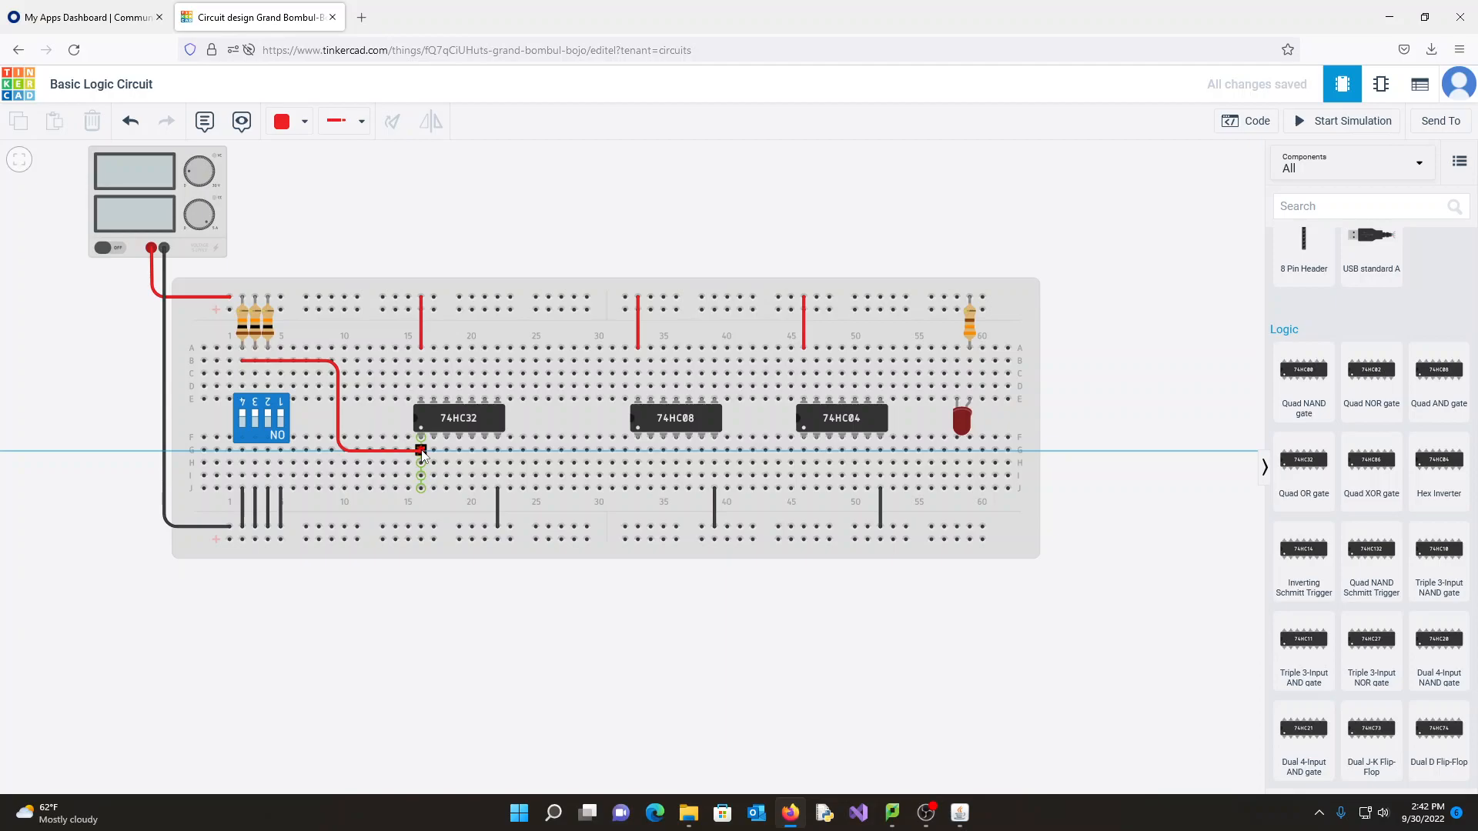
click(421, 450)
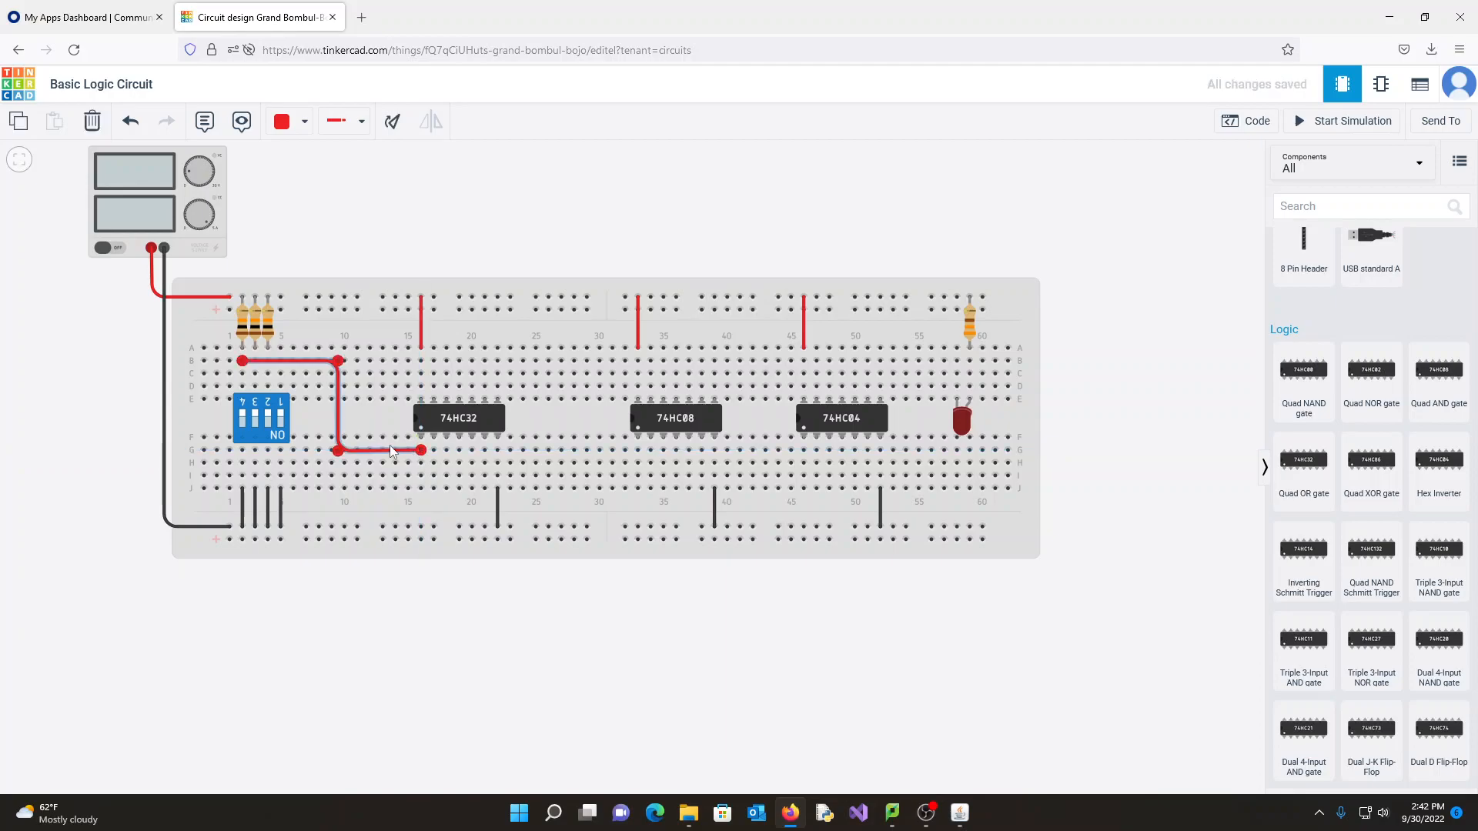
click(378, 194)
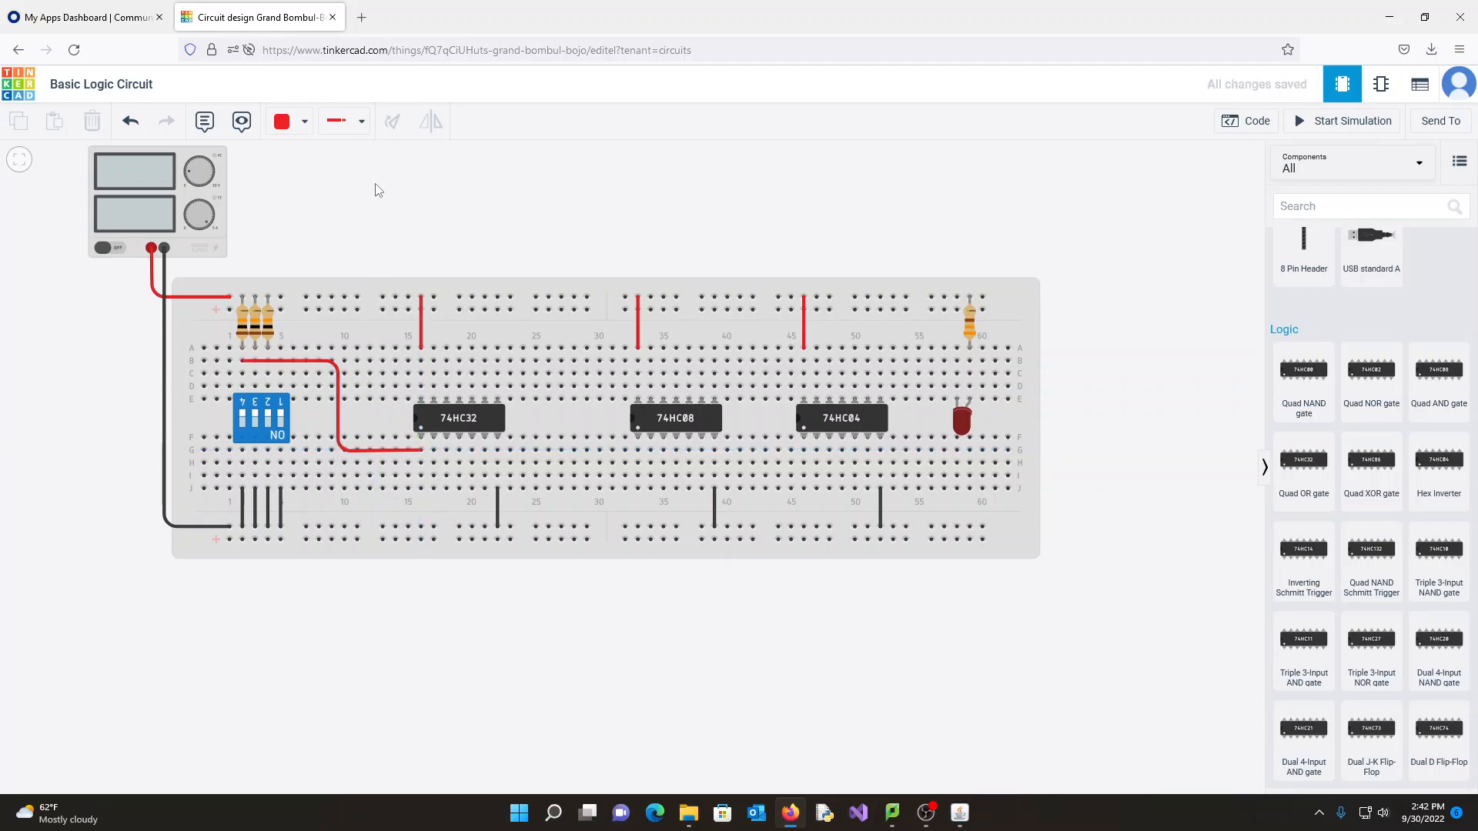
Fine-tune both bends of the red wire to the OR gate so that its segments run straight.
click(332, 365)
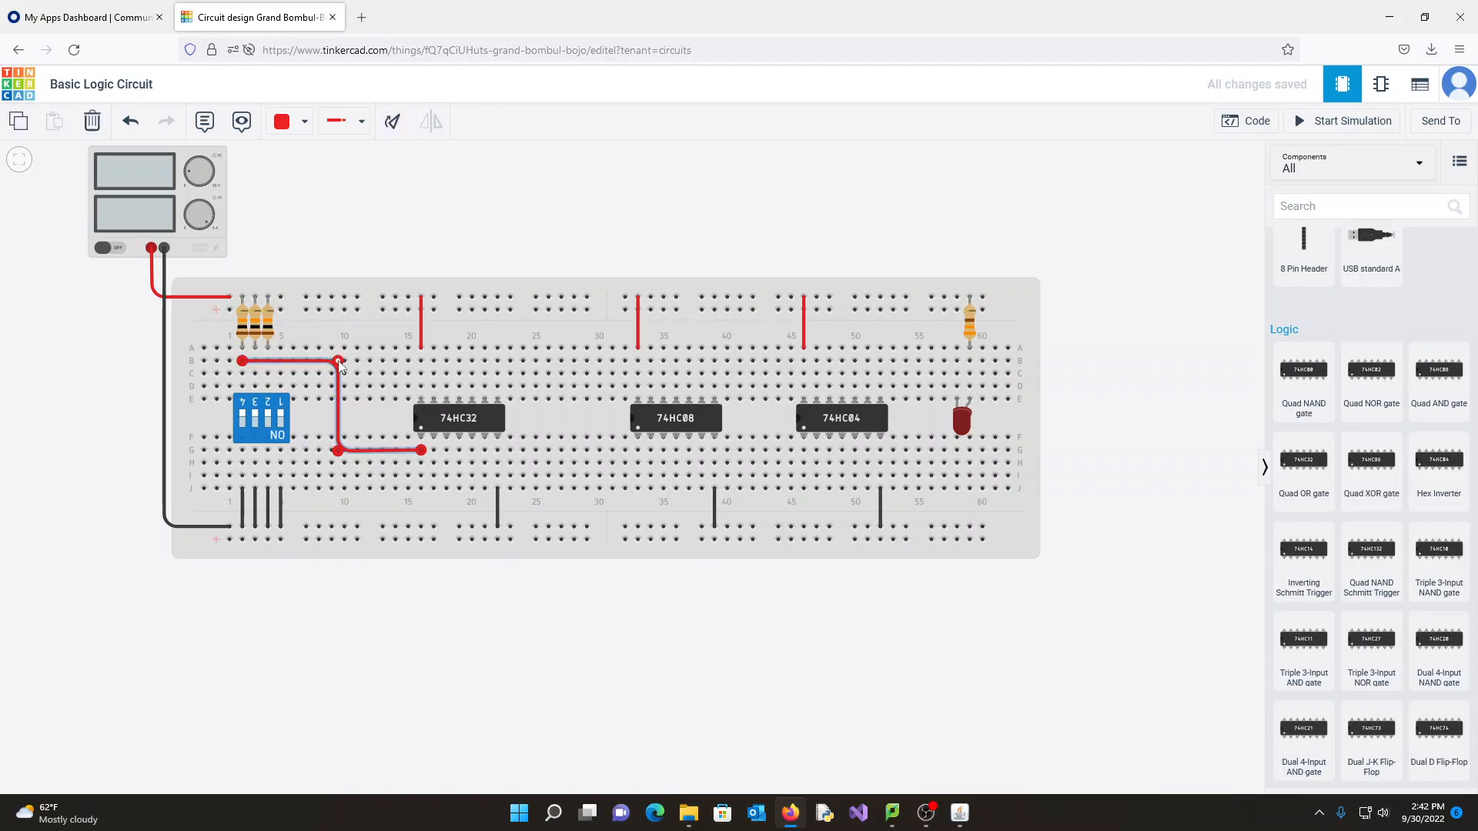
drag(340, 362, 338, 362)
click(383, 208)
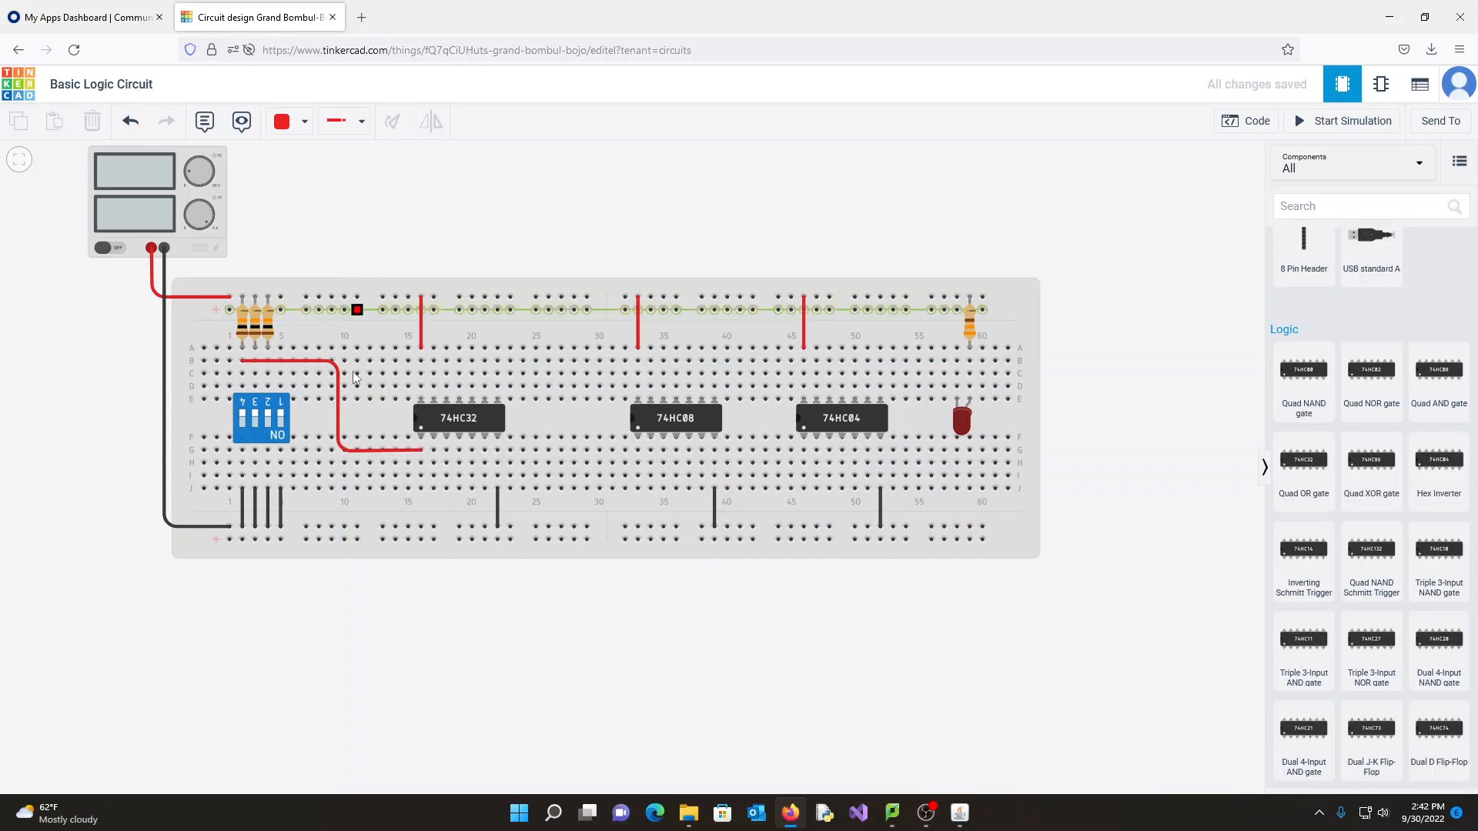
click(341, 451)
drag(339, 451, 337, 450)
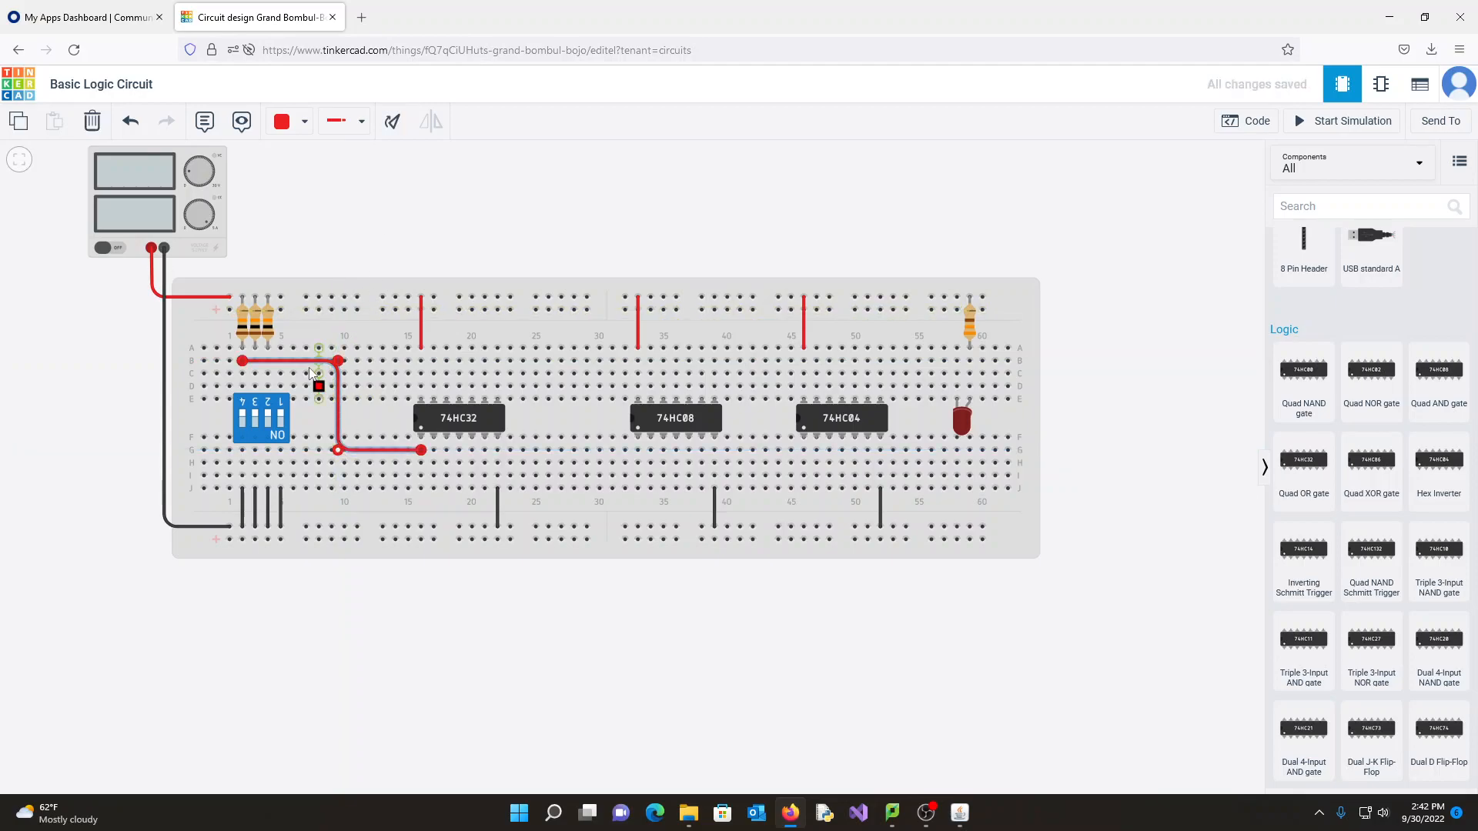
click(363, 217)
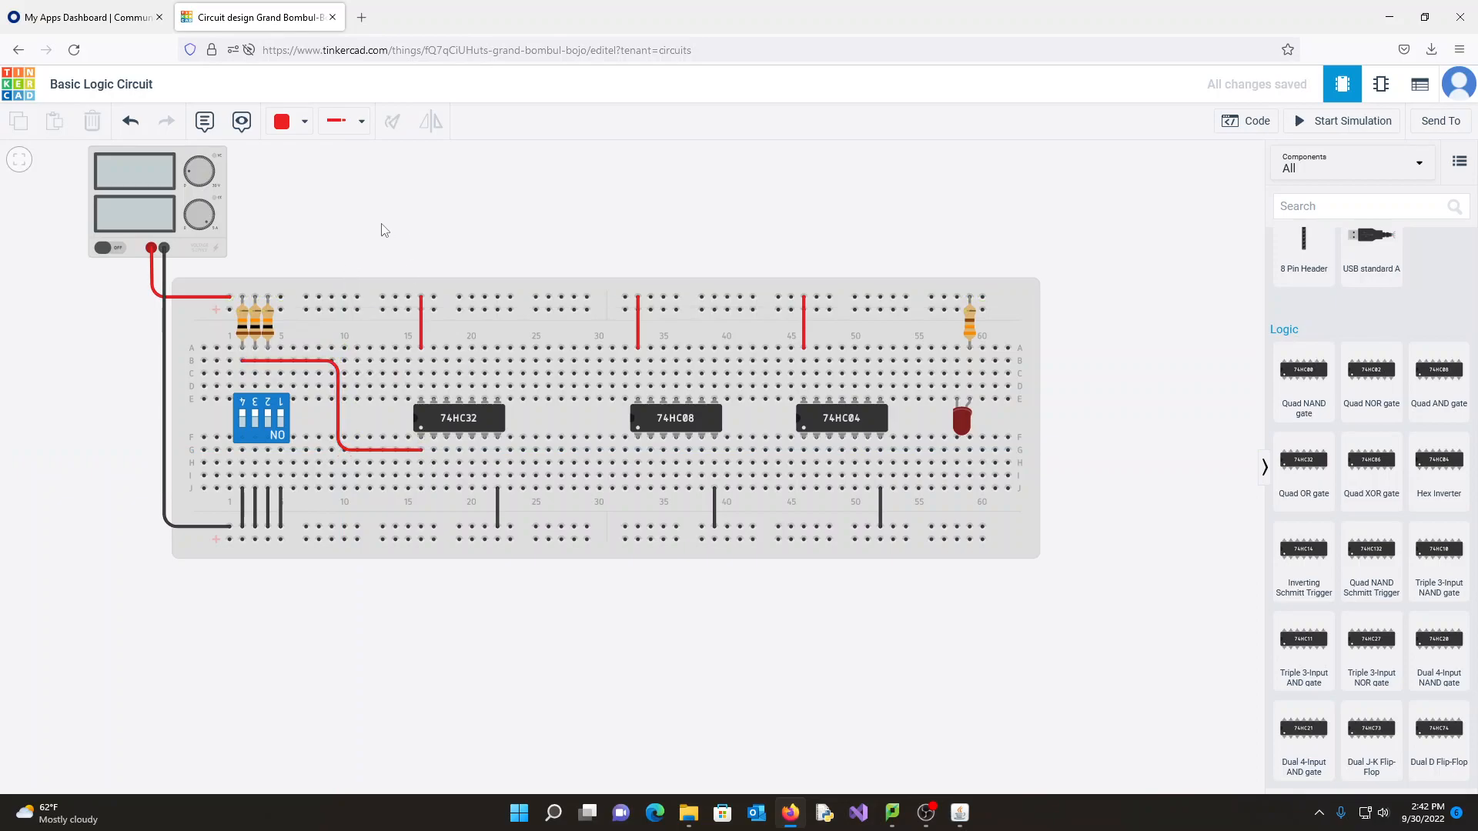
Set the wire colour to green.
click(303, 122)
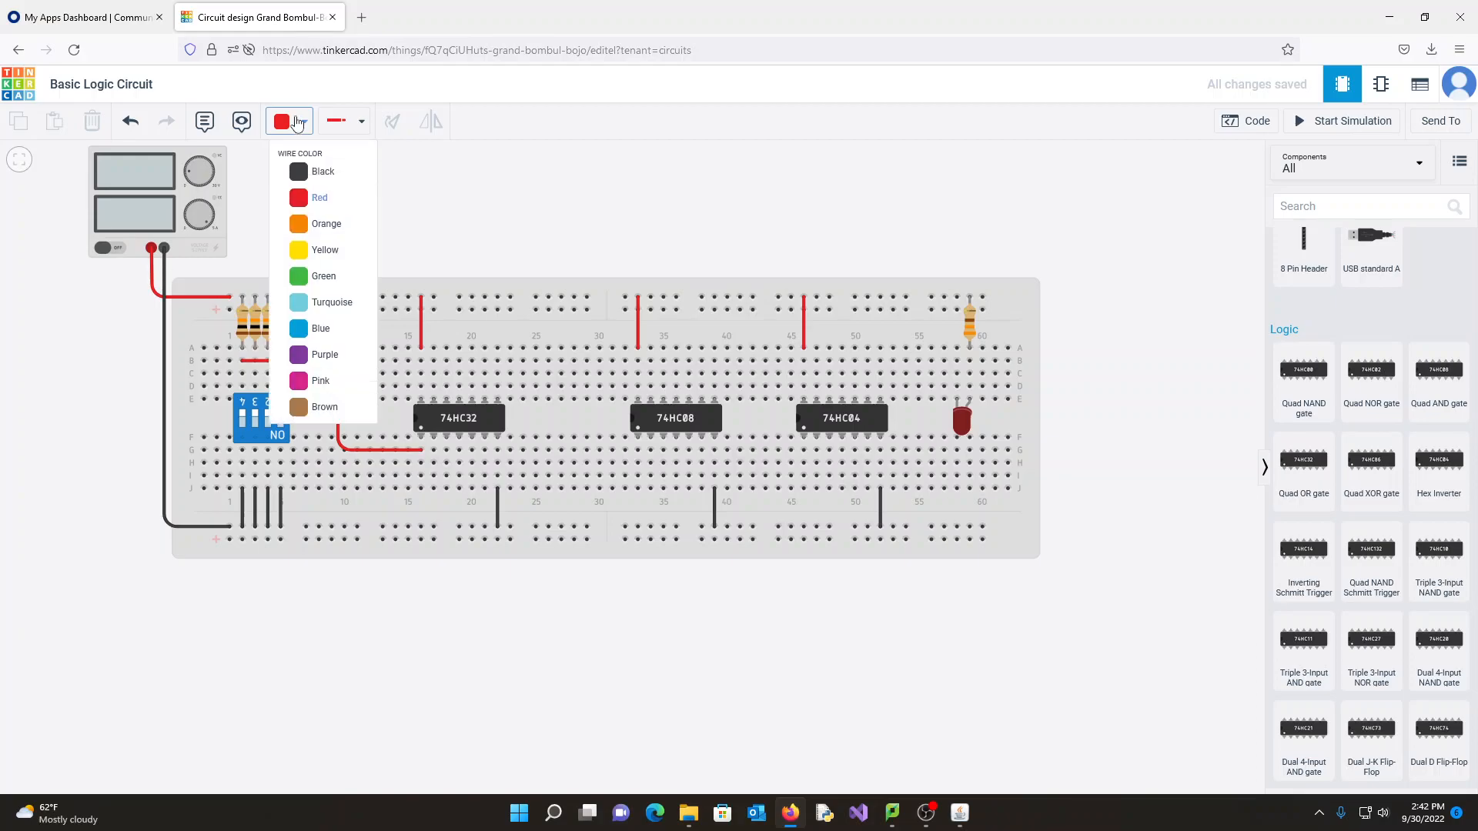
click(327, 278)
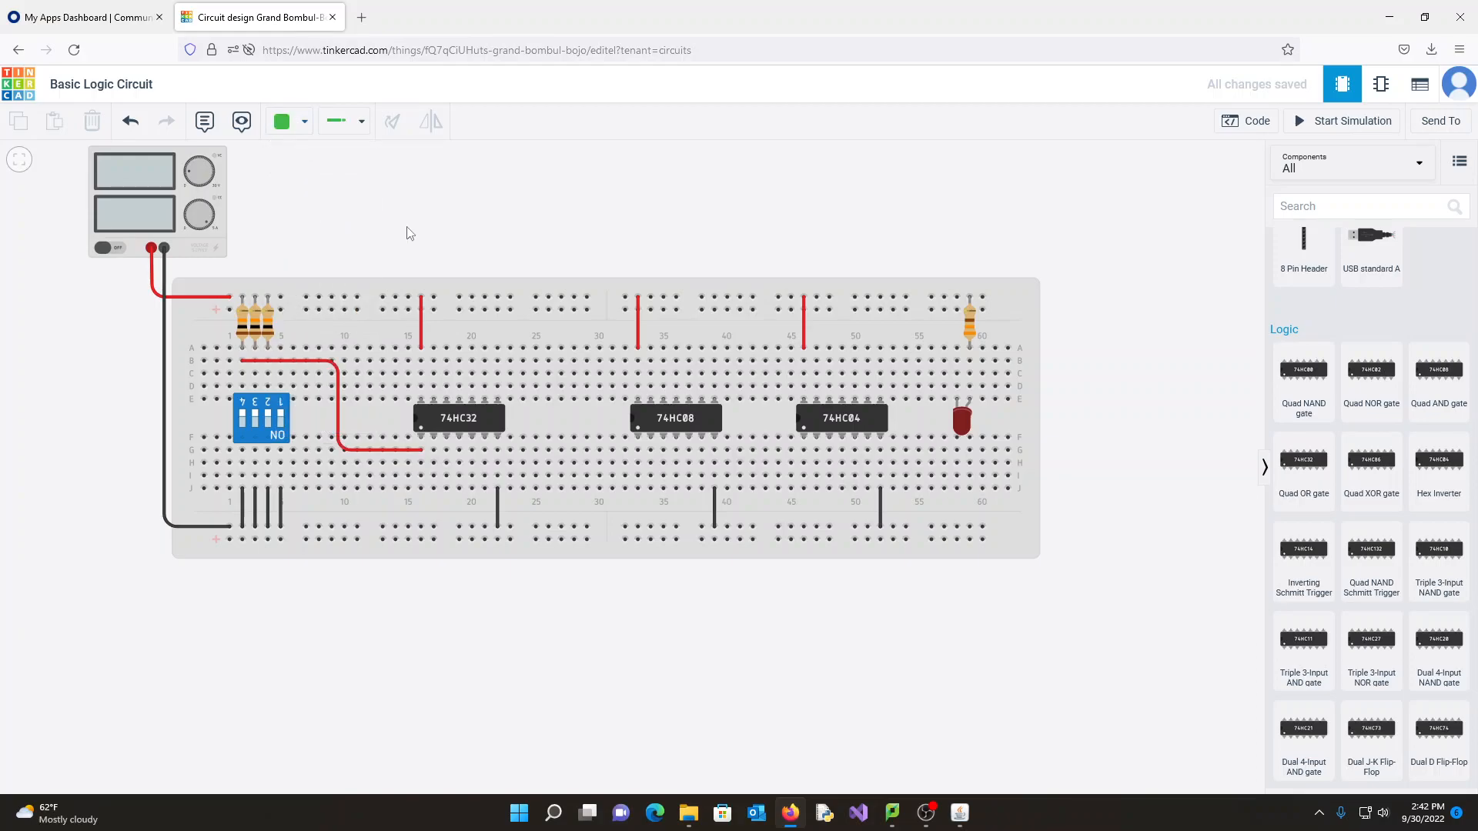
Recolour the red wire from the DIP switch to the OR gate green.
click(307, 360)
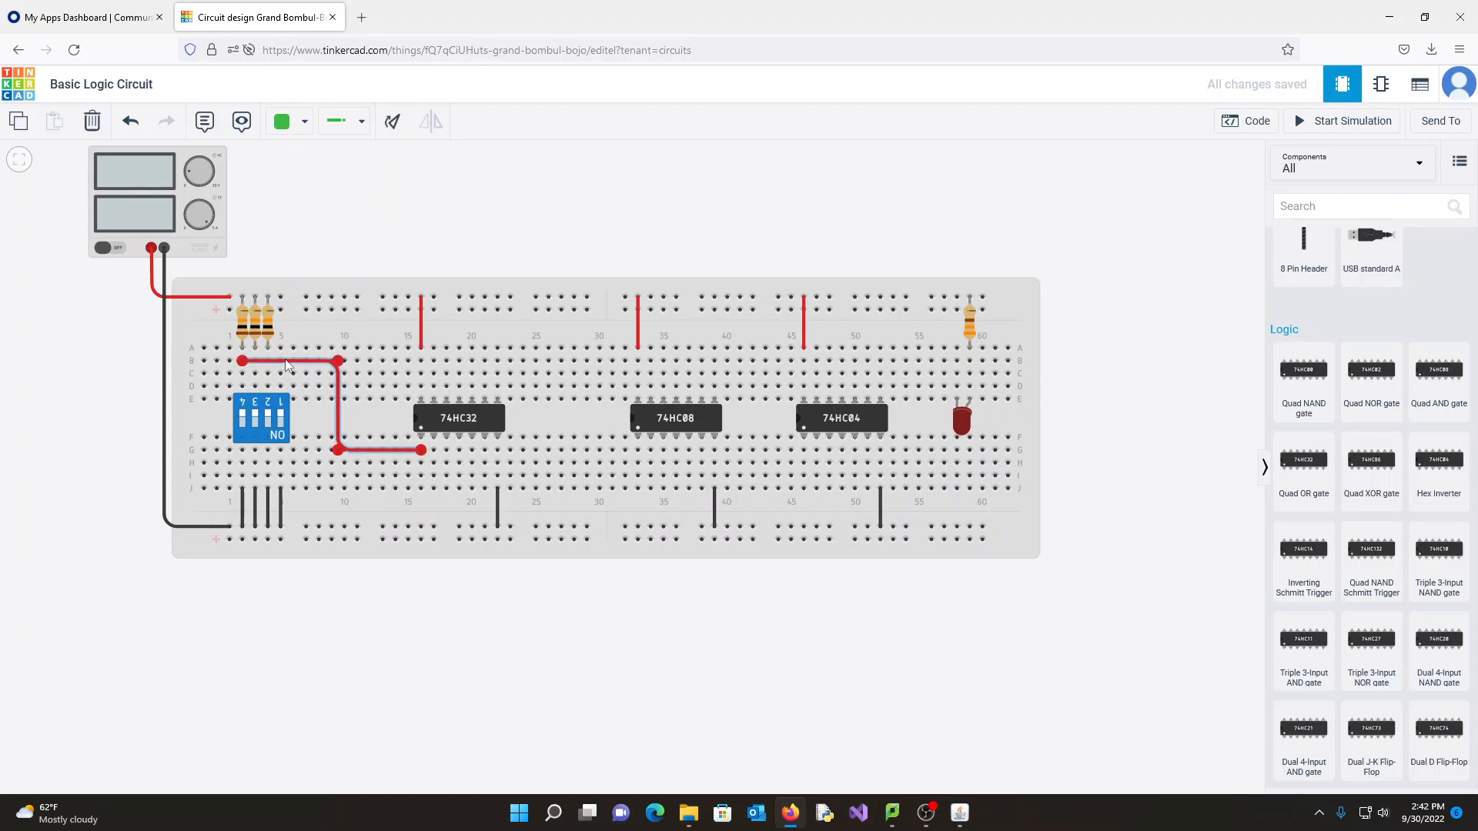
click(282, 121)
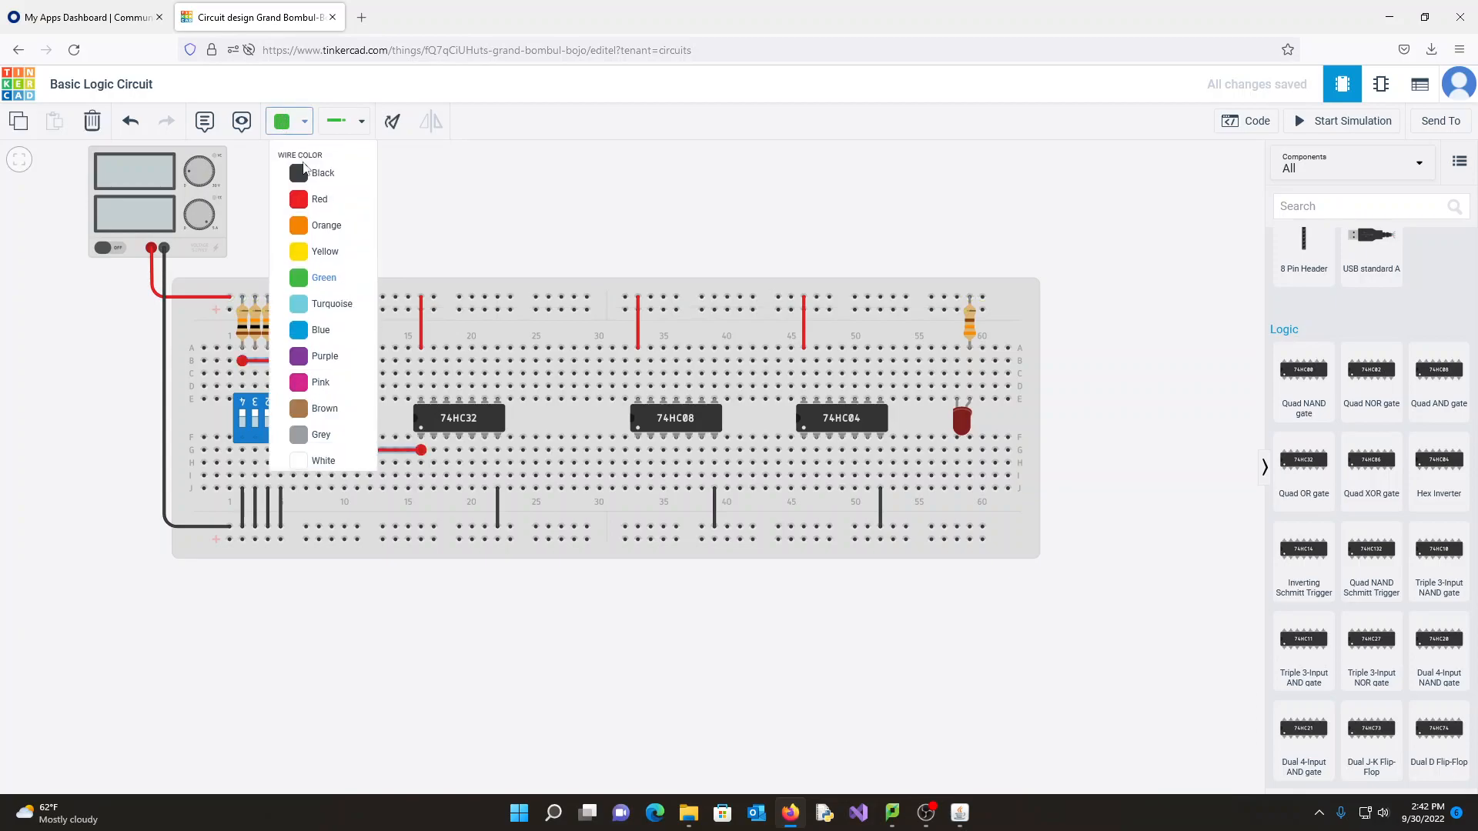
click(327, 279)
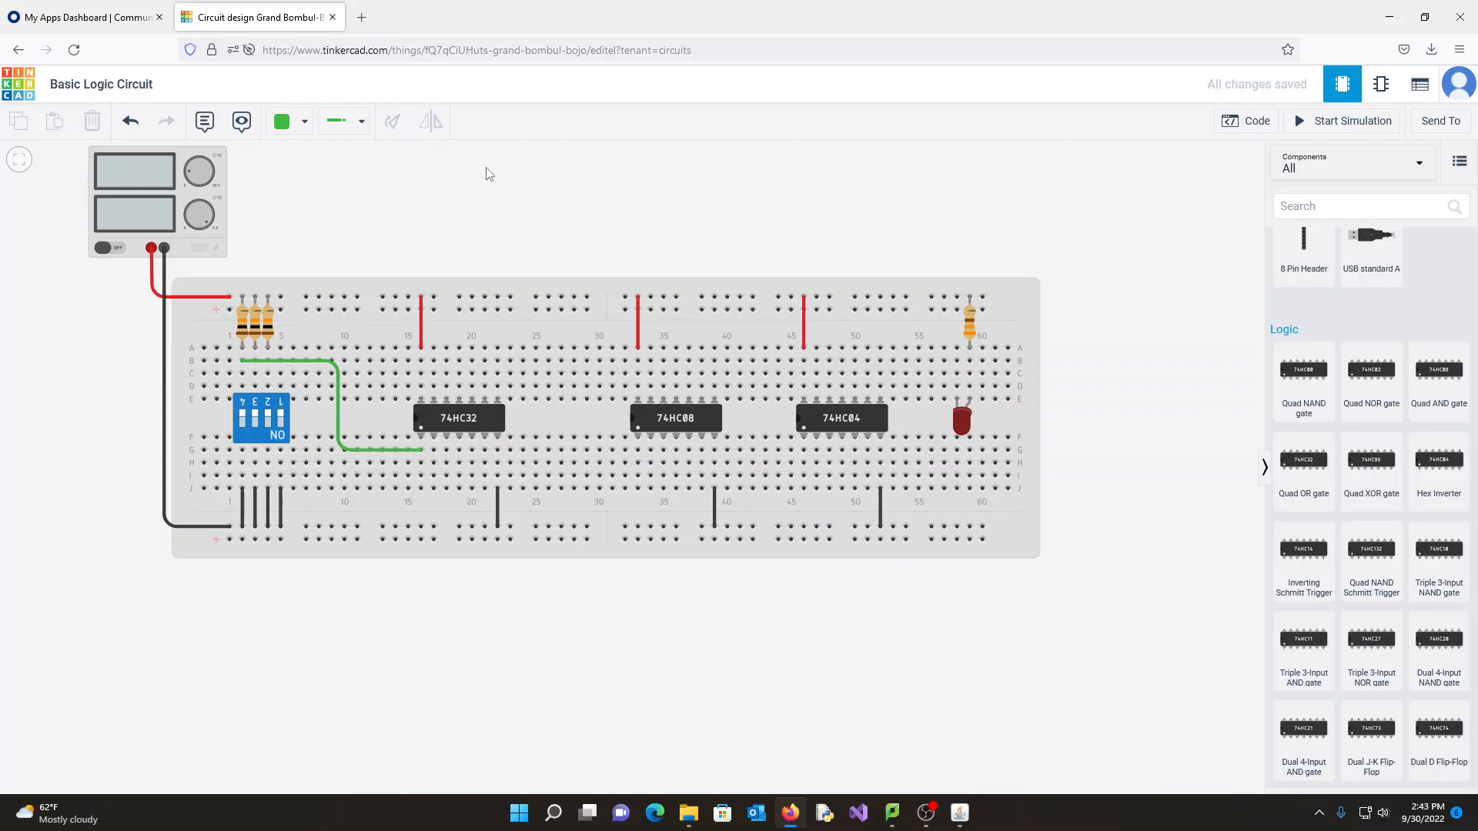
Run a green wire from row C column 3 at the DIP switch, bending between columns 7 and 8, to row I column 46 at the inverter.
click(255, 374)
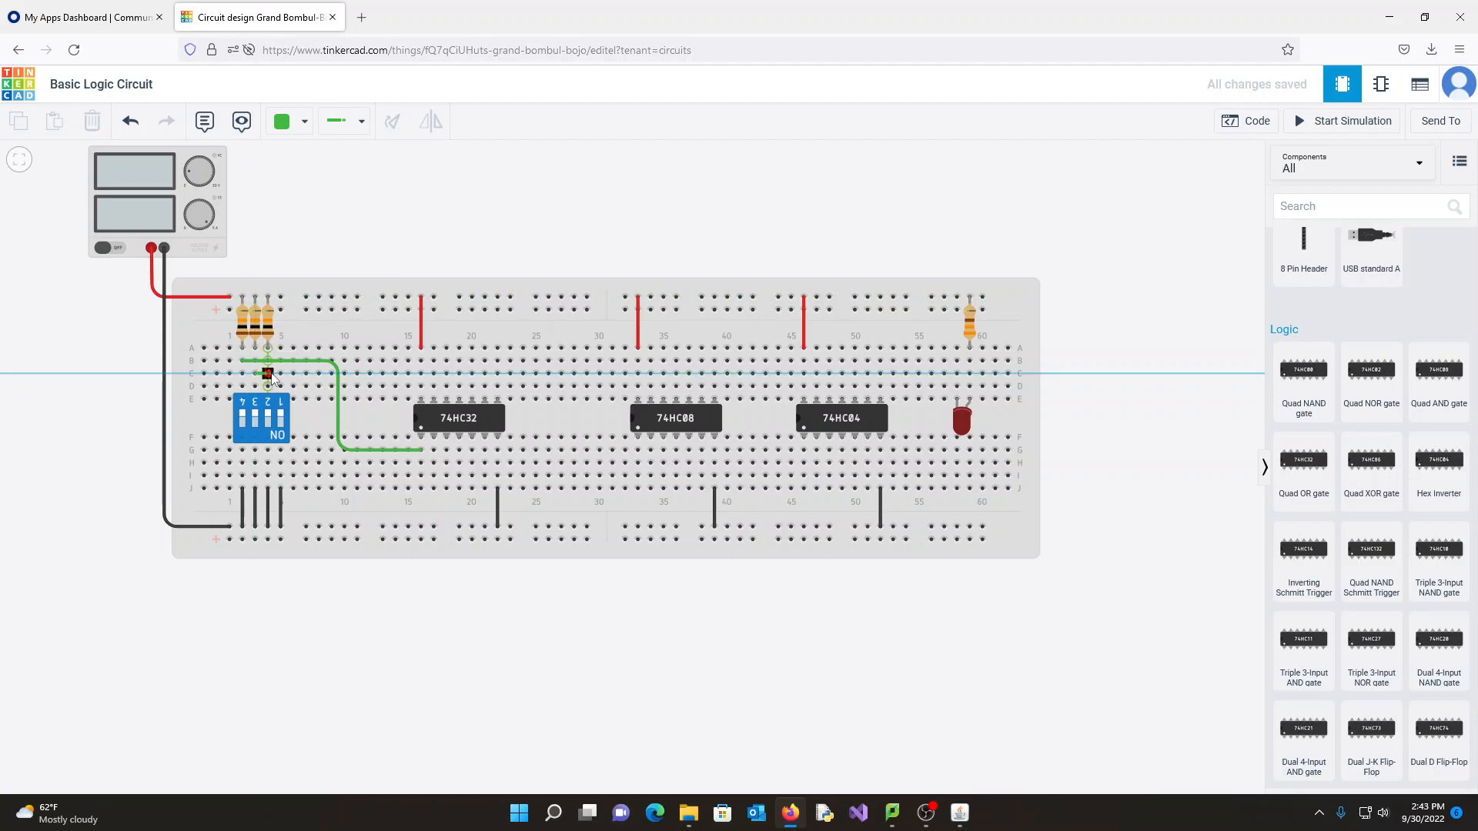
click(306, 374)
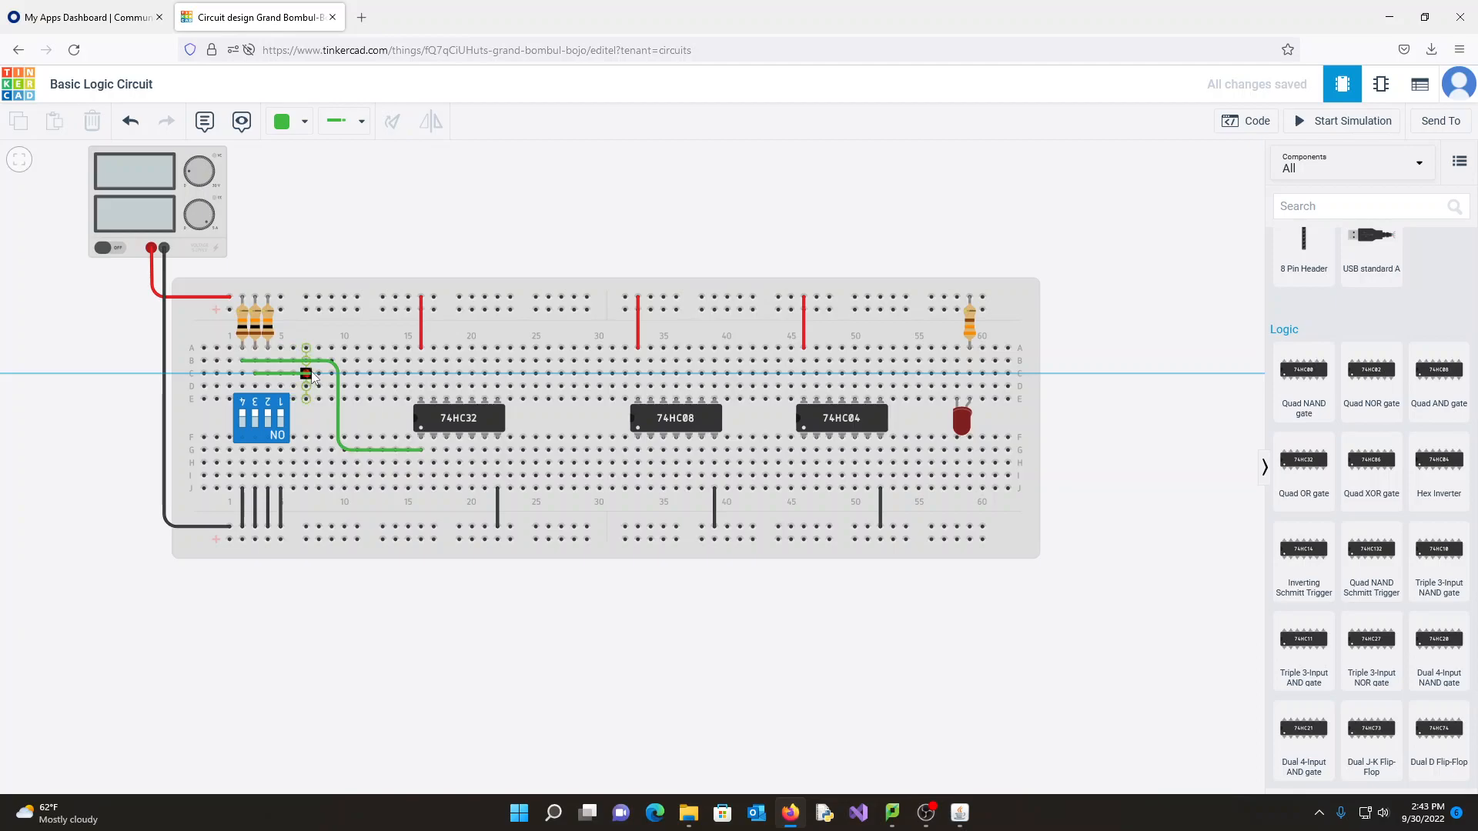
click(311, 482)
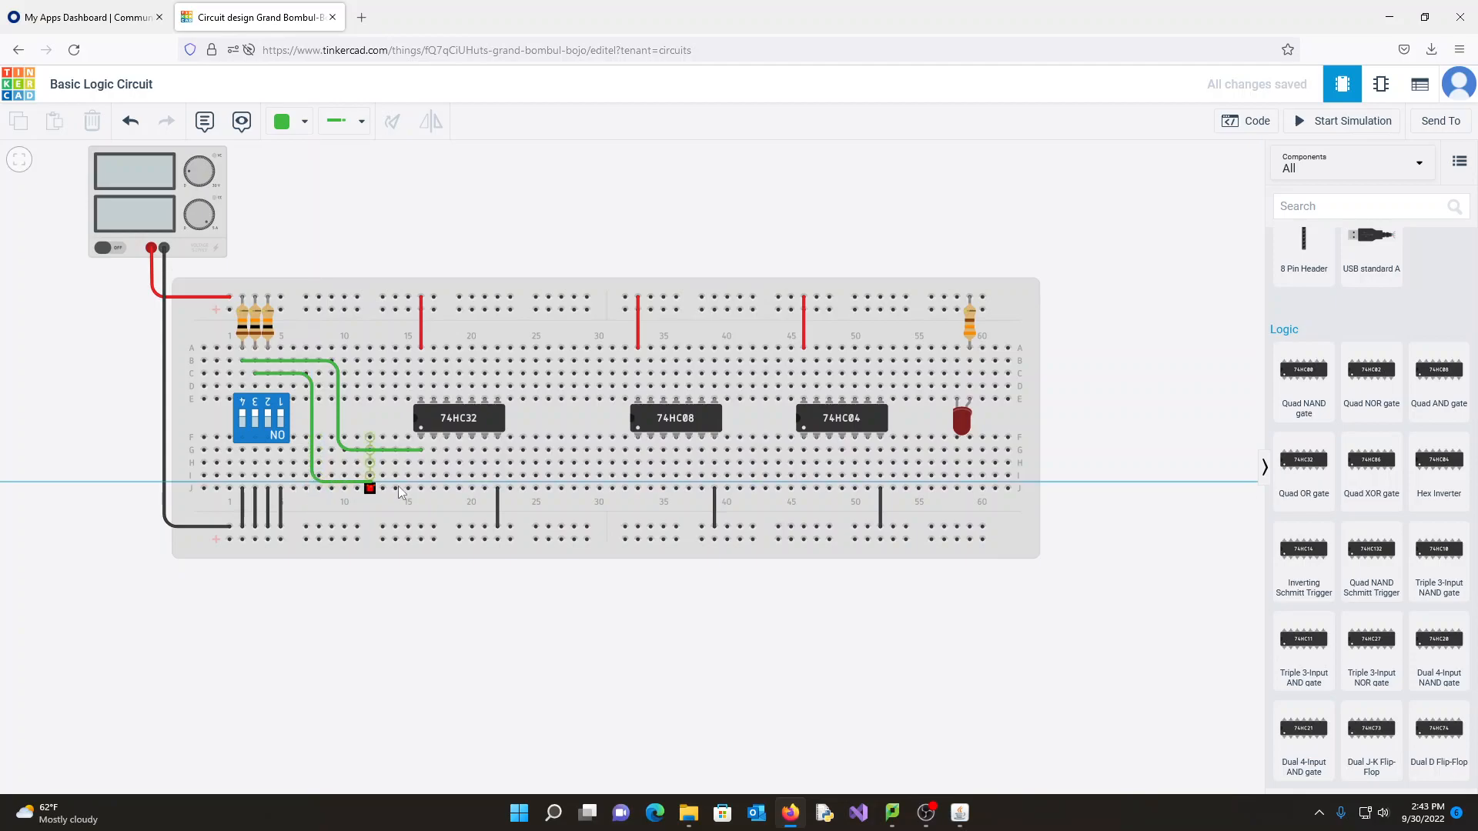
click(677, 476)
drag(676, 475, 808, 485)
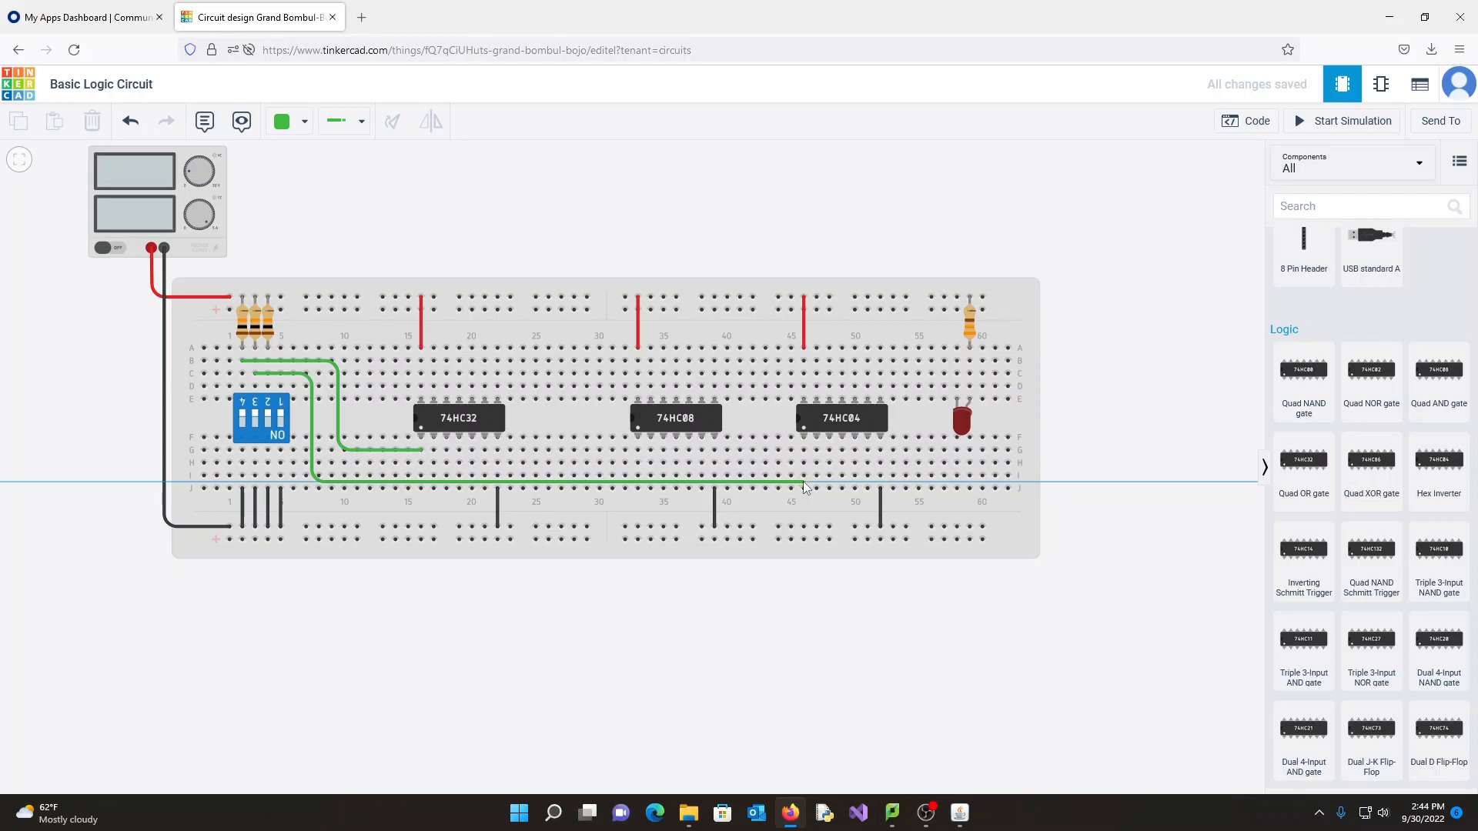
click(803, 475)
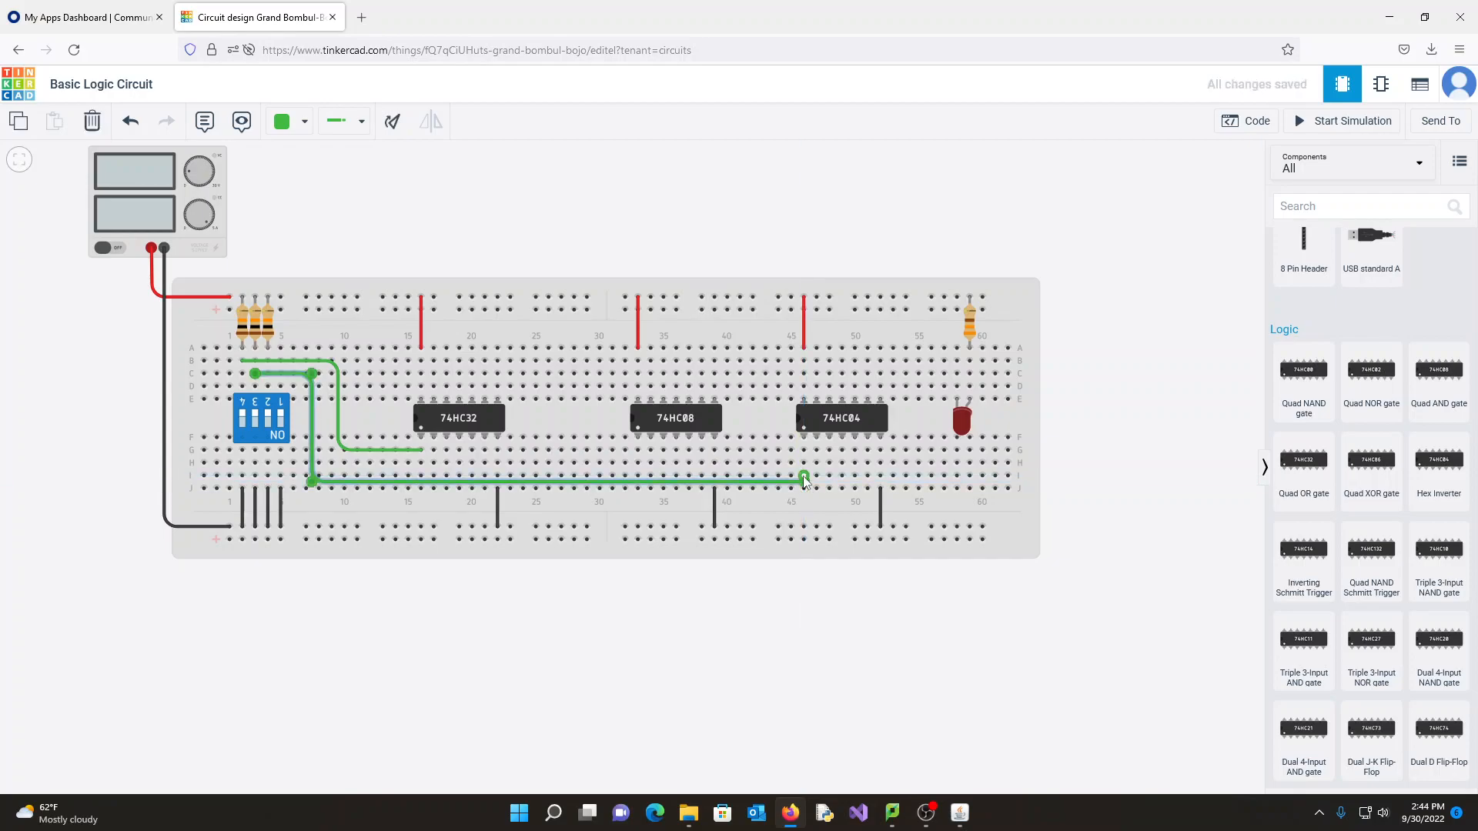
click(613, 221)
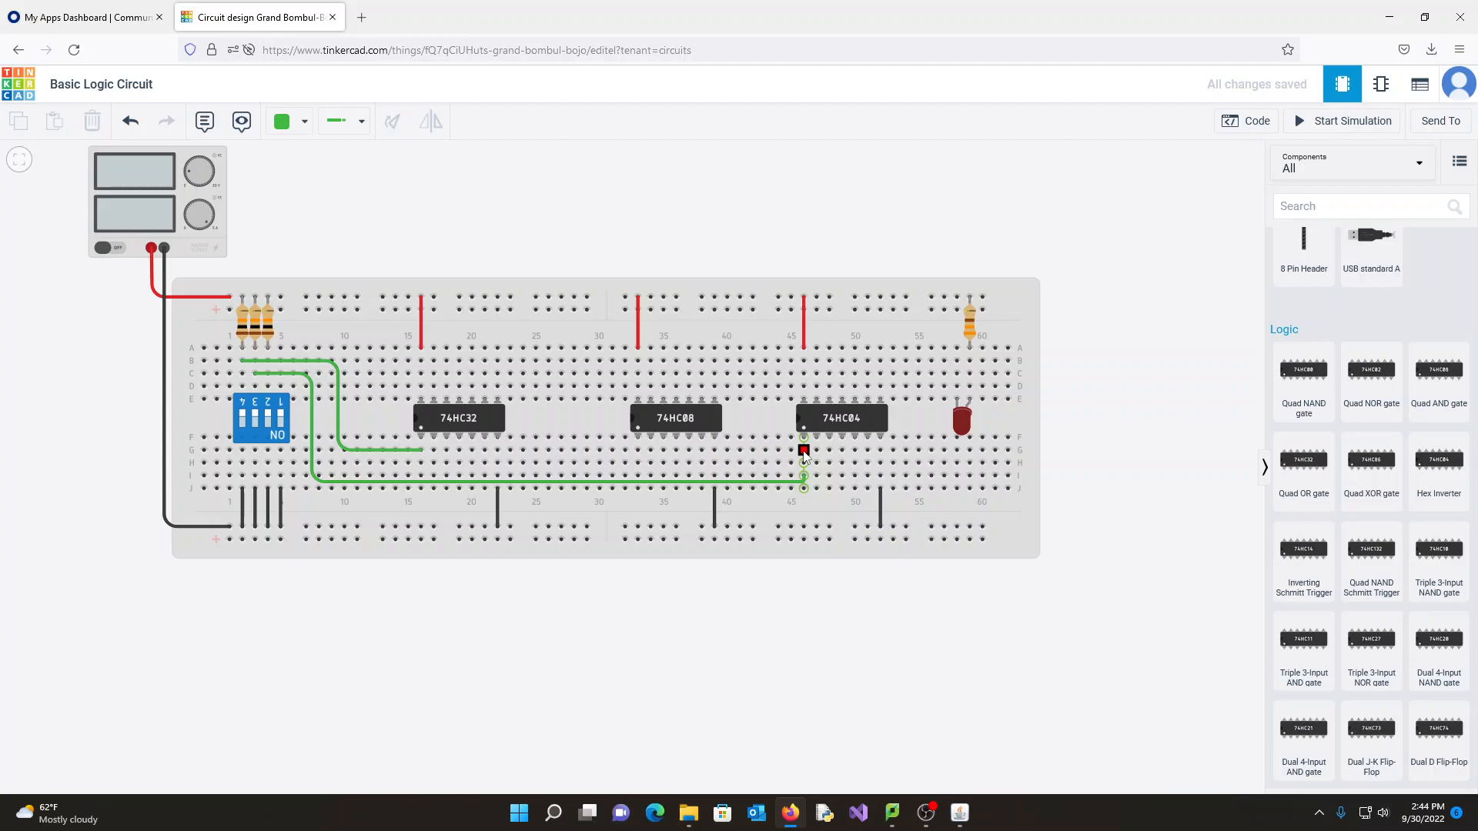
Run a straight green wire along row G from column 46 at the inverter to column 19 at the OR gate.
click(804, 452)
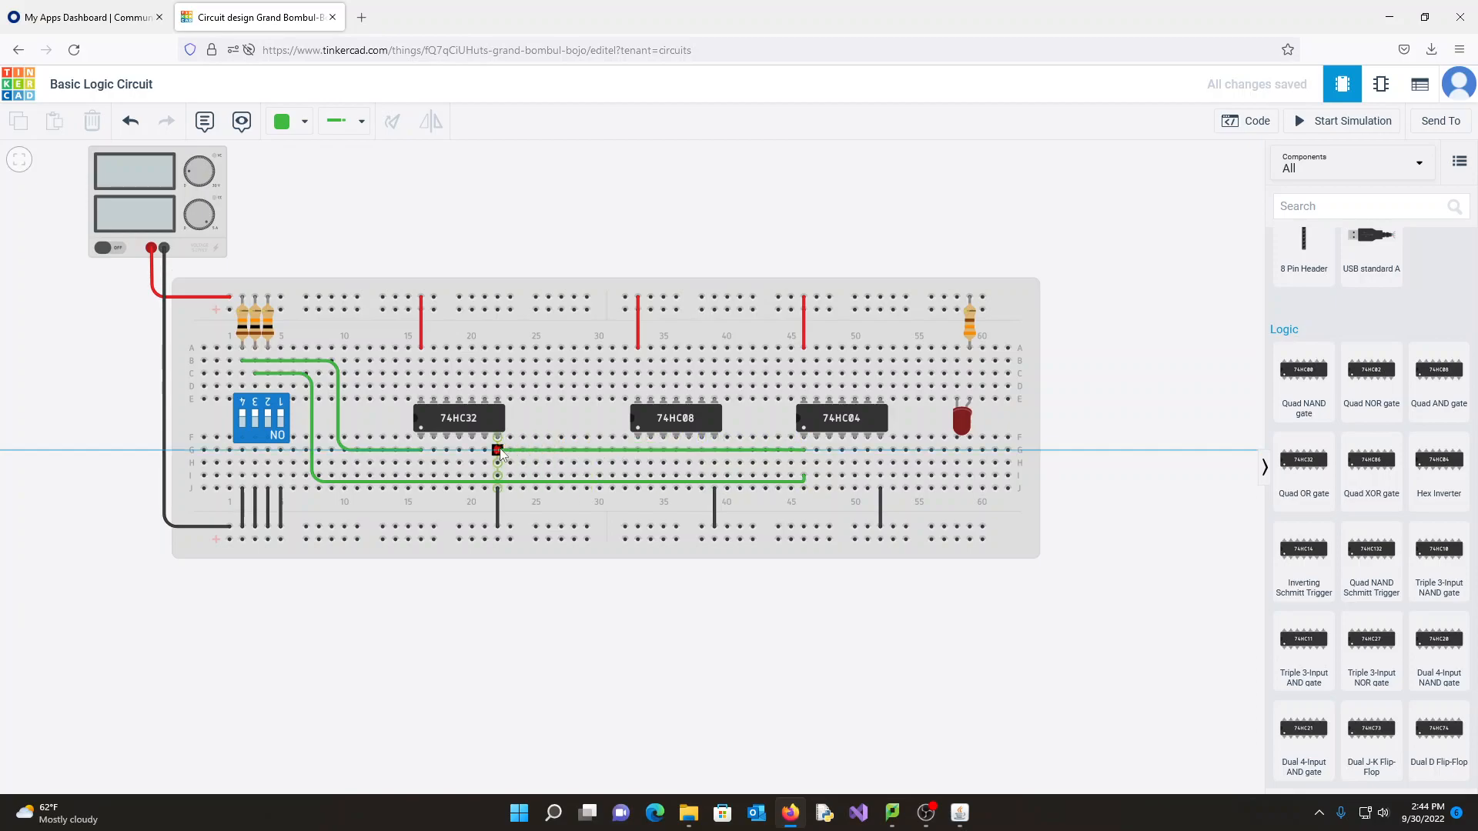
click(459, 450)
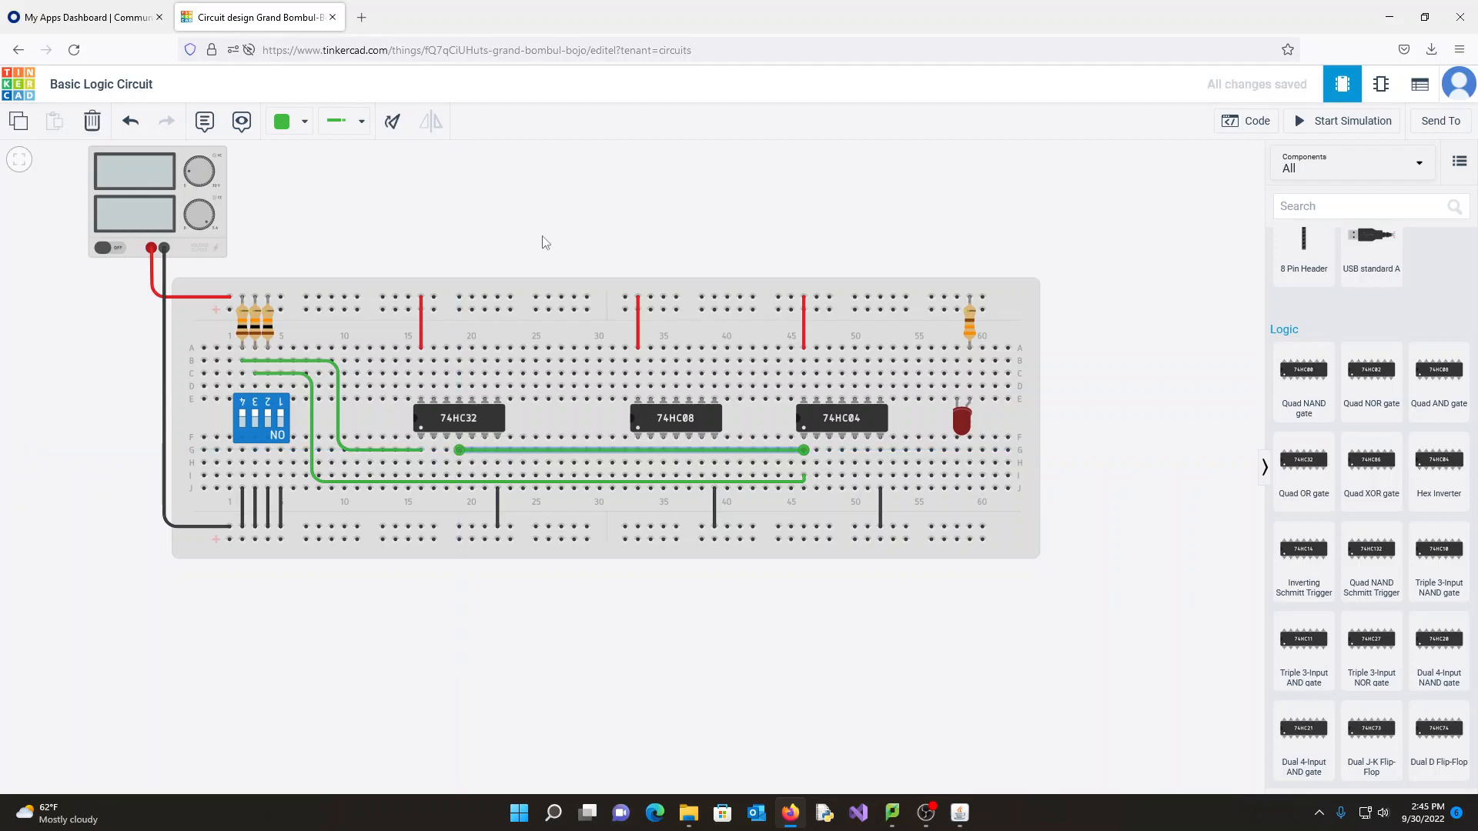
click(569, 189)
click(575, 449)
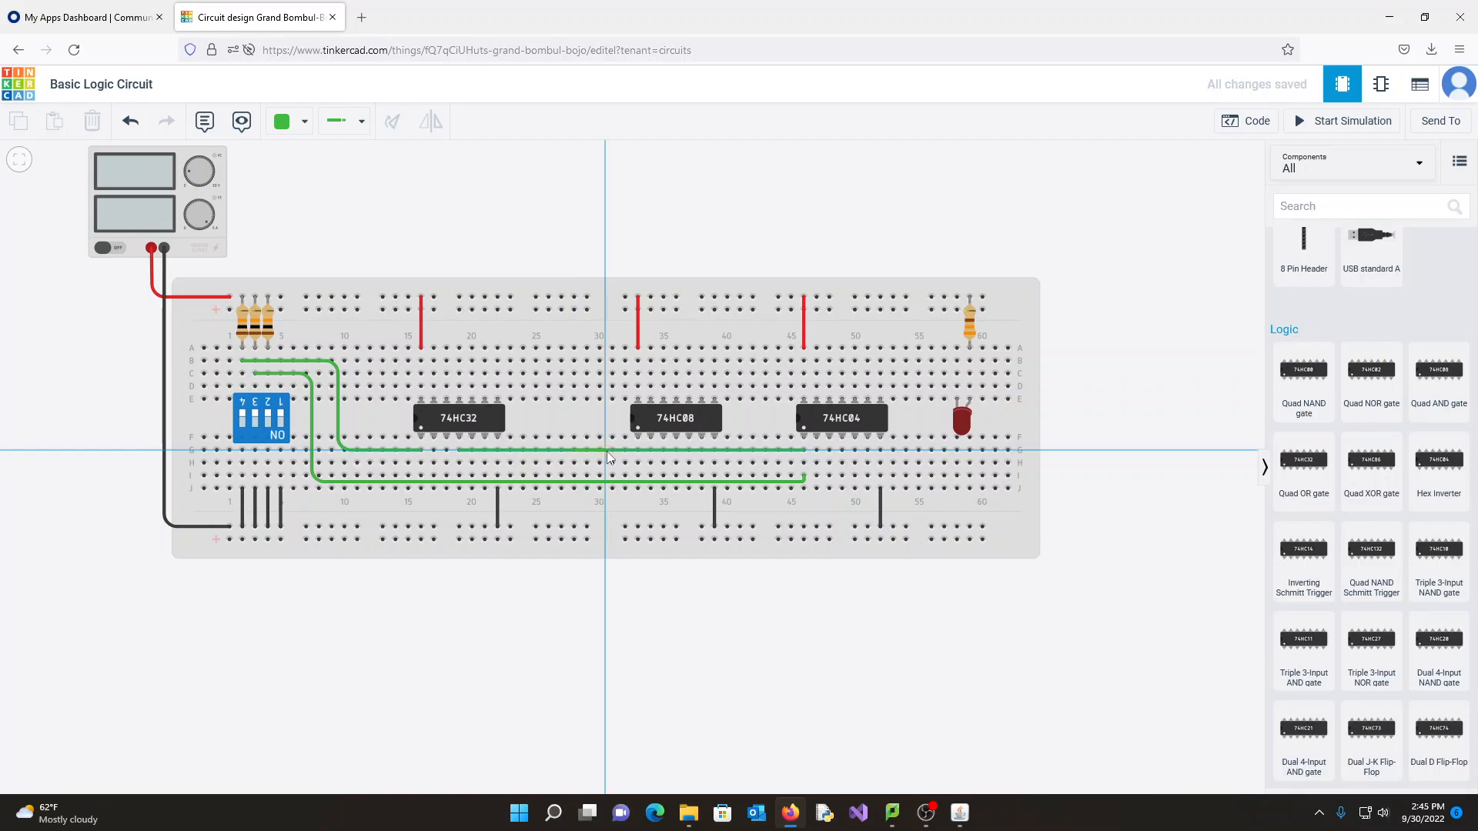
click(584, 448)
key(Escape)
Recolour the row G wire between the OR gate and the inverter purple.
click(477, 450)
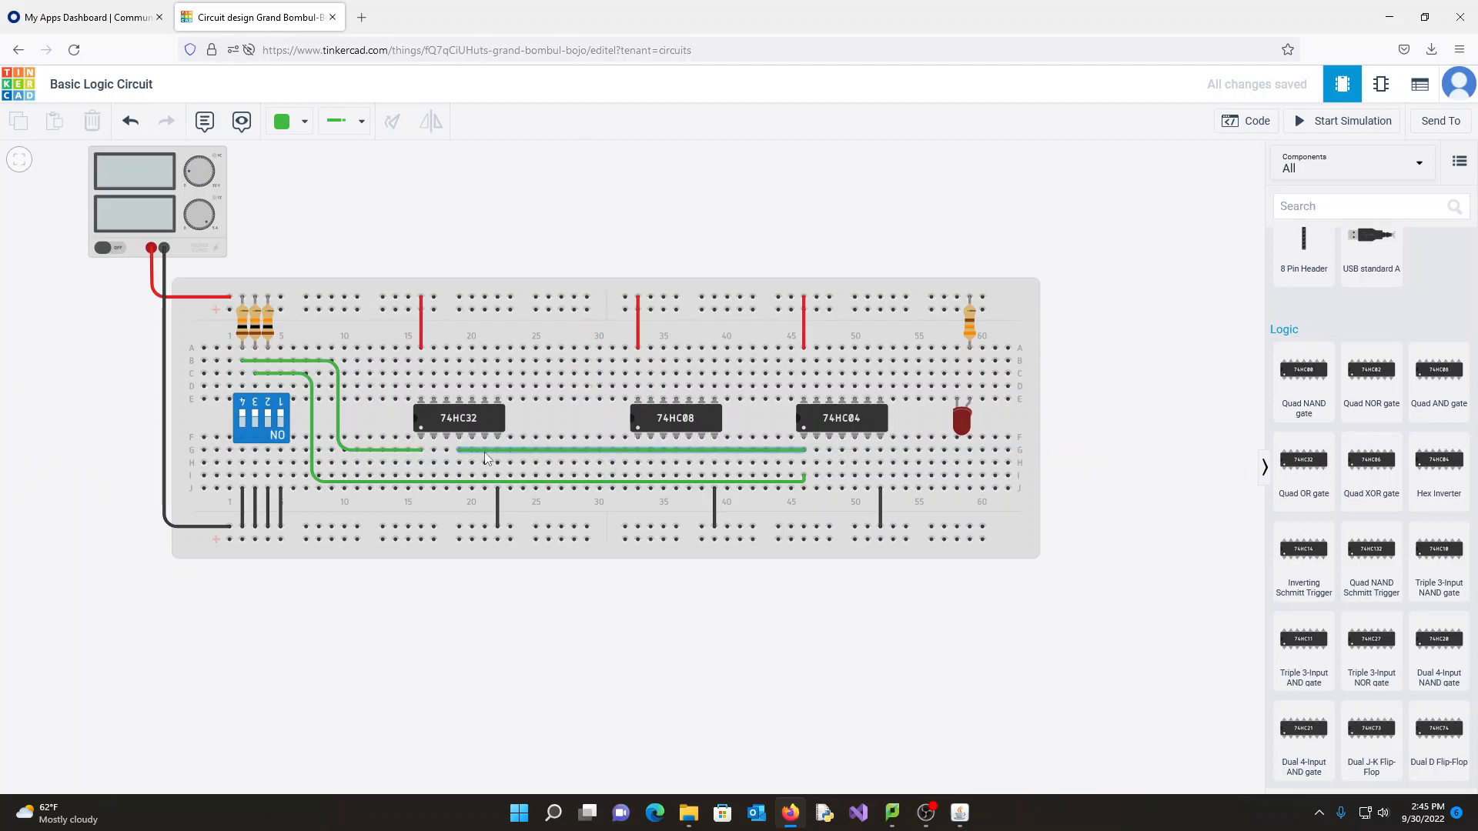
click(485, 452)
click(293, 121)
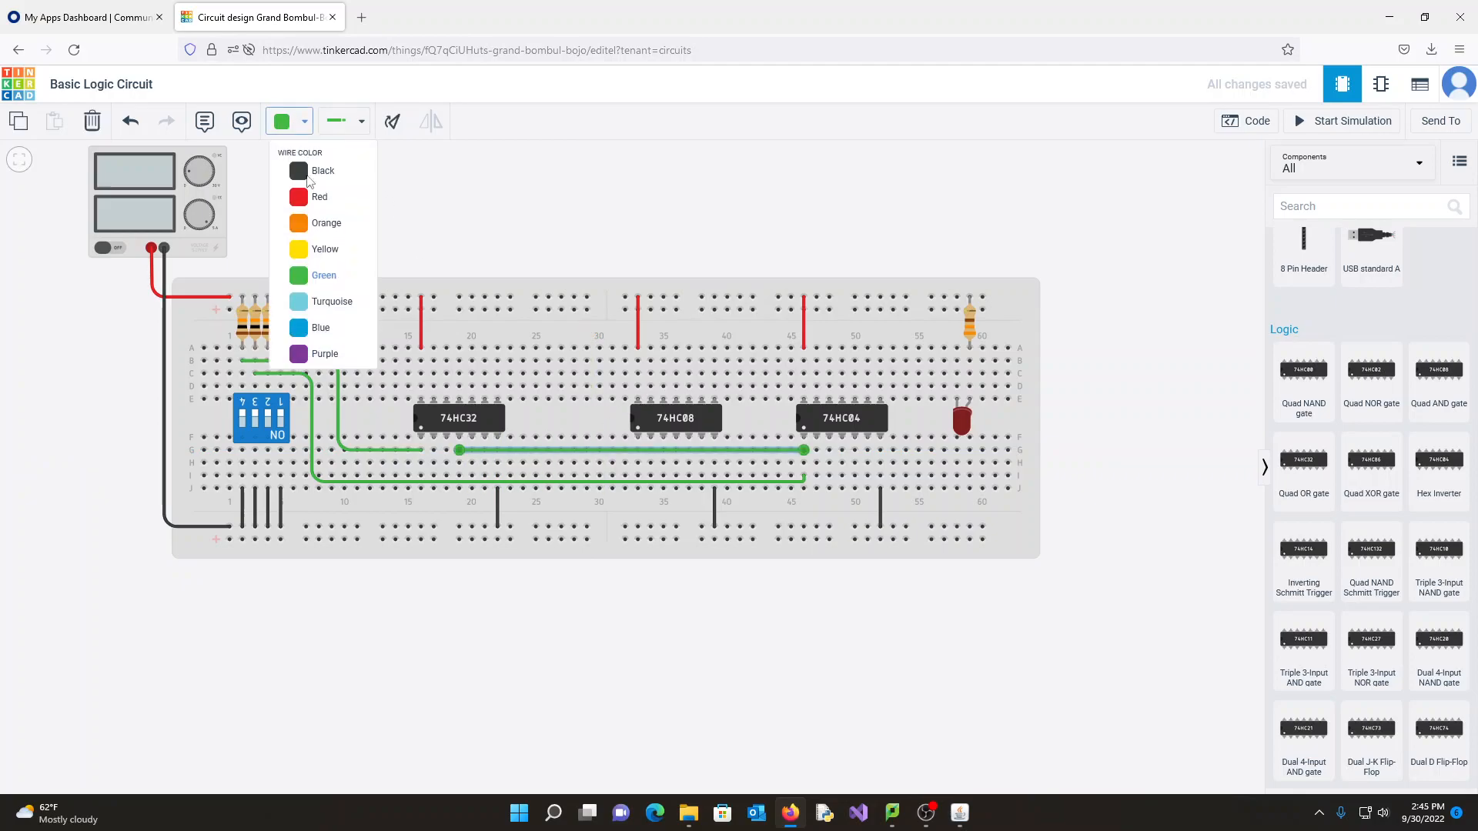
click(321, 357)
click(731, 235)
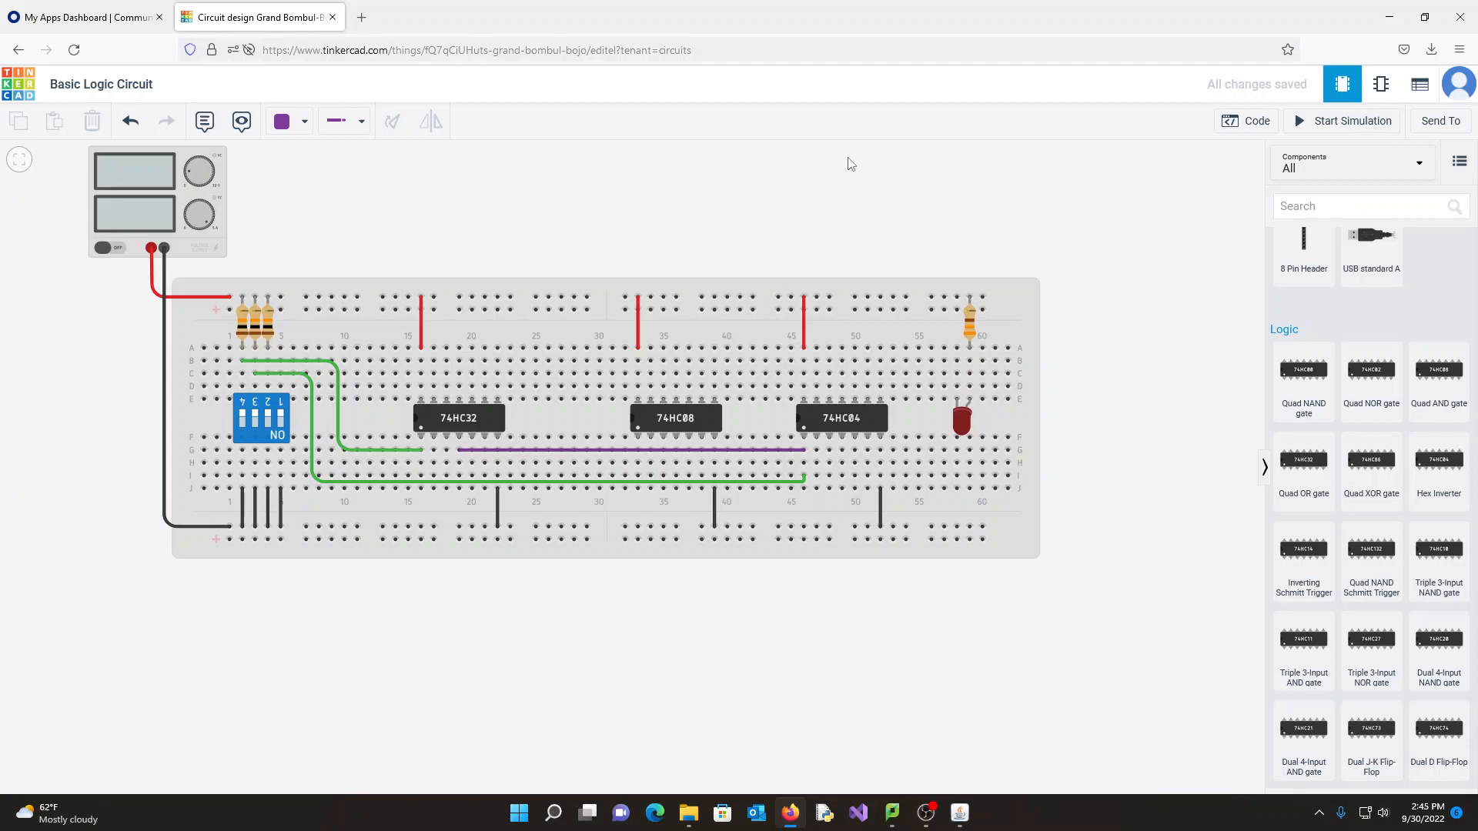
Run a purple wire from row D column 37 at the AND gate, bending between columns 41 and 42, to row H column 46, with straight segments.
click(688, 387)
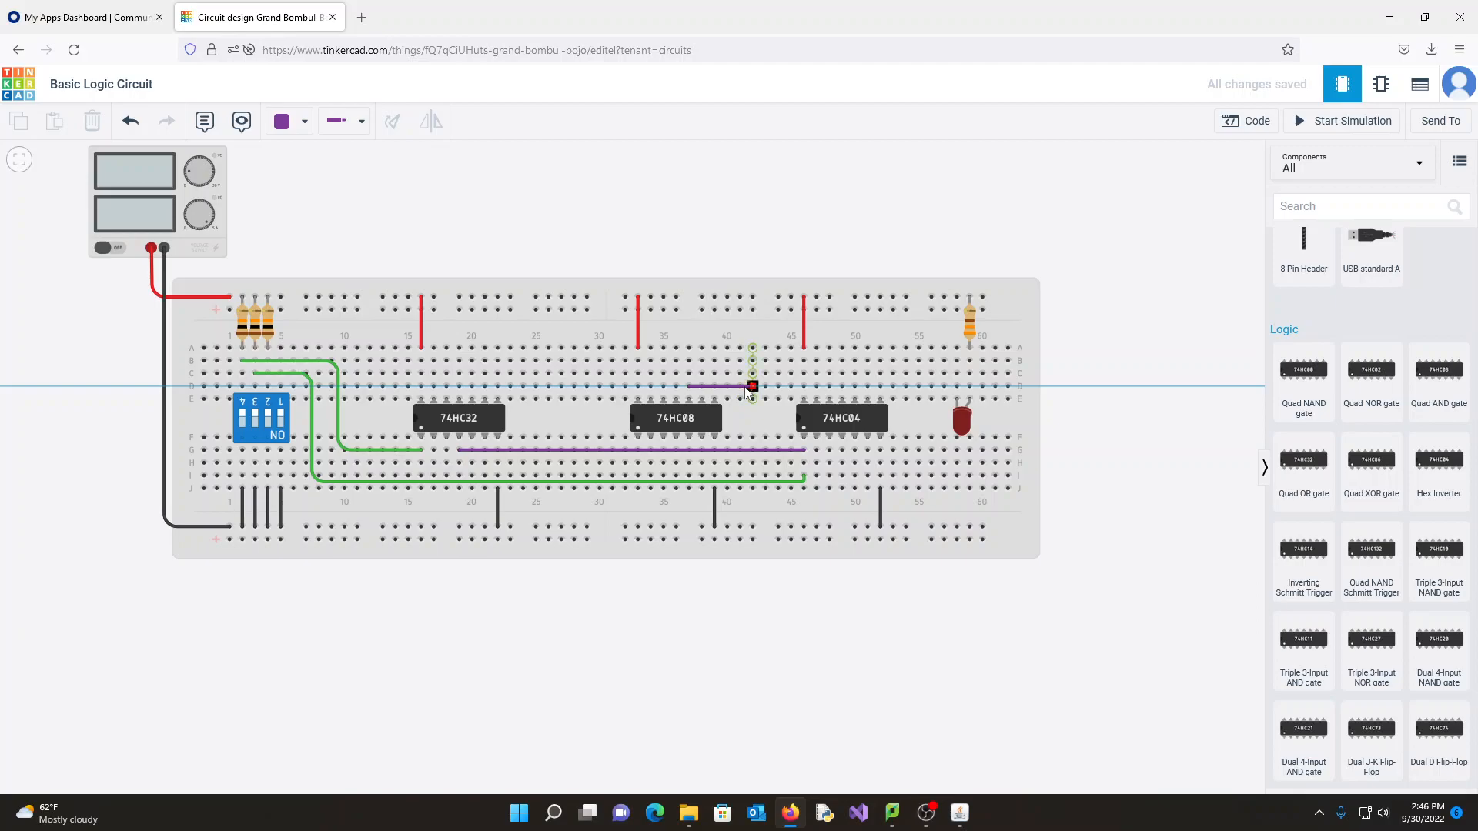
click(745, 389)
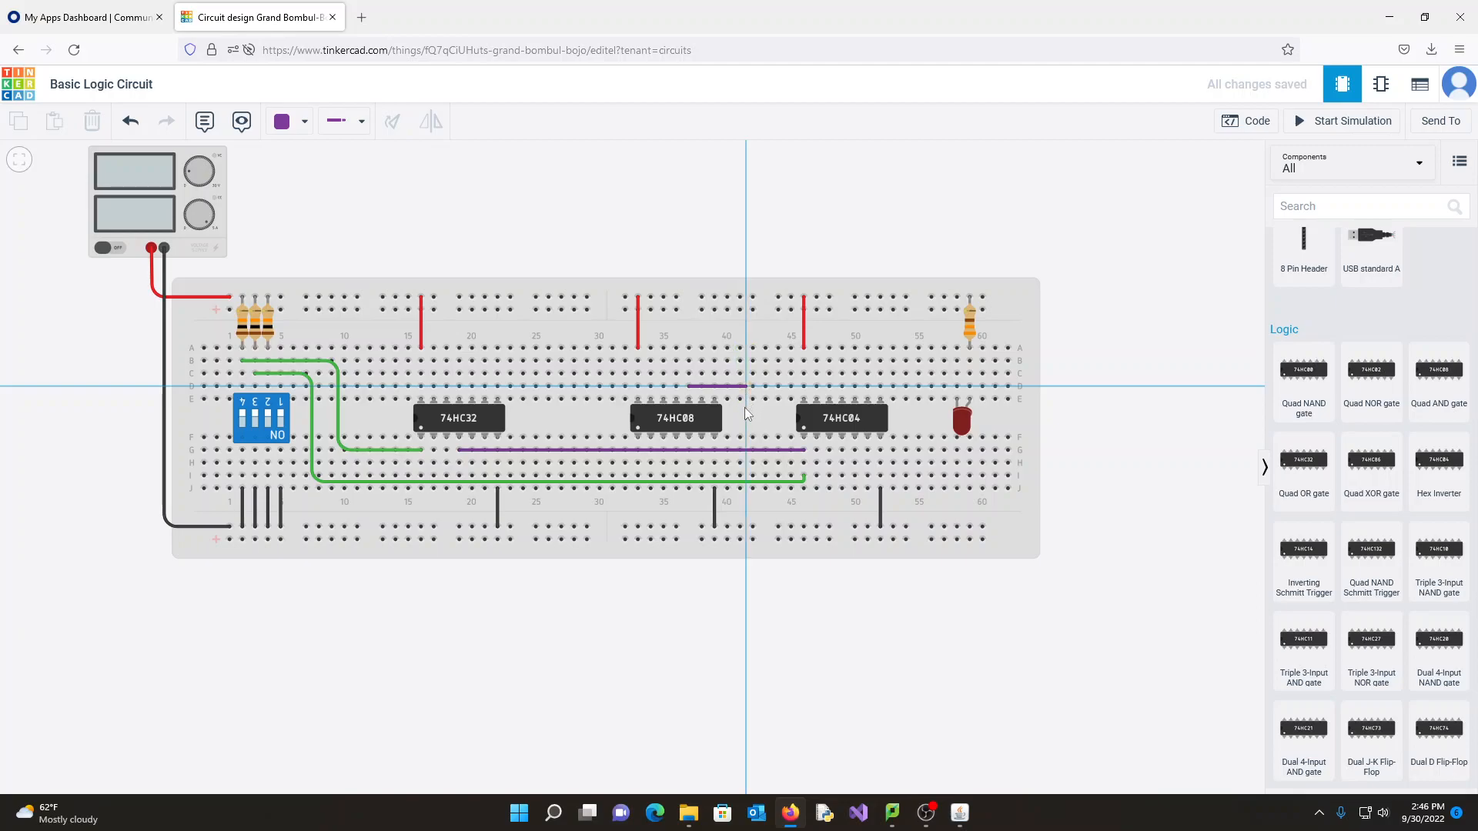
click(746, 467)
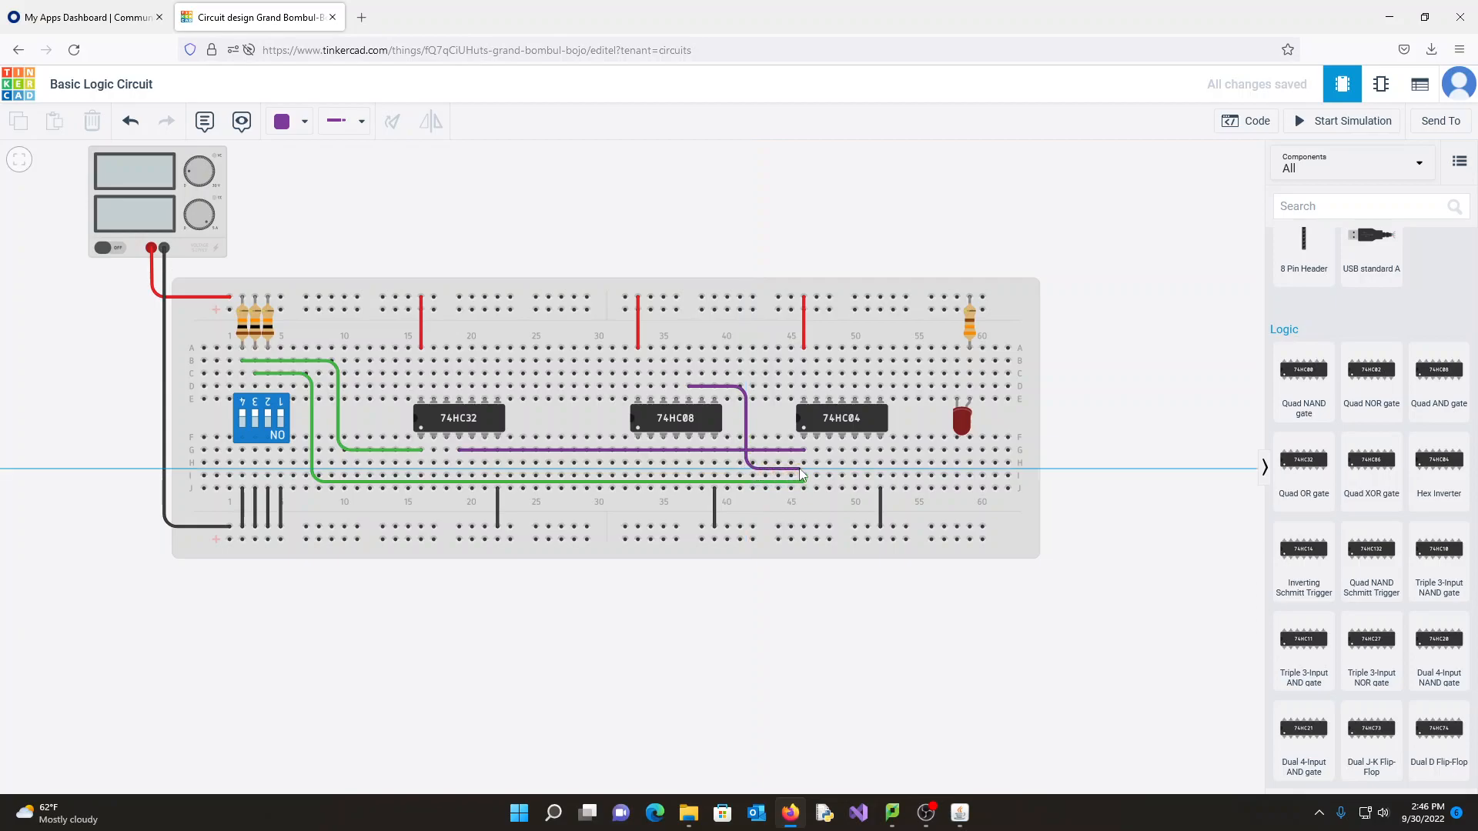
click(803, 464)
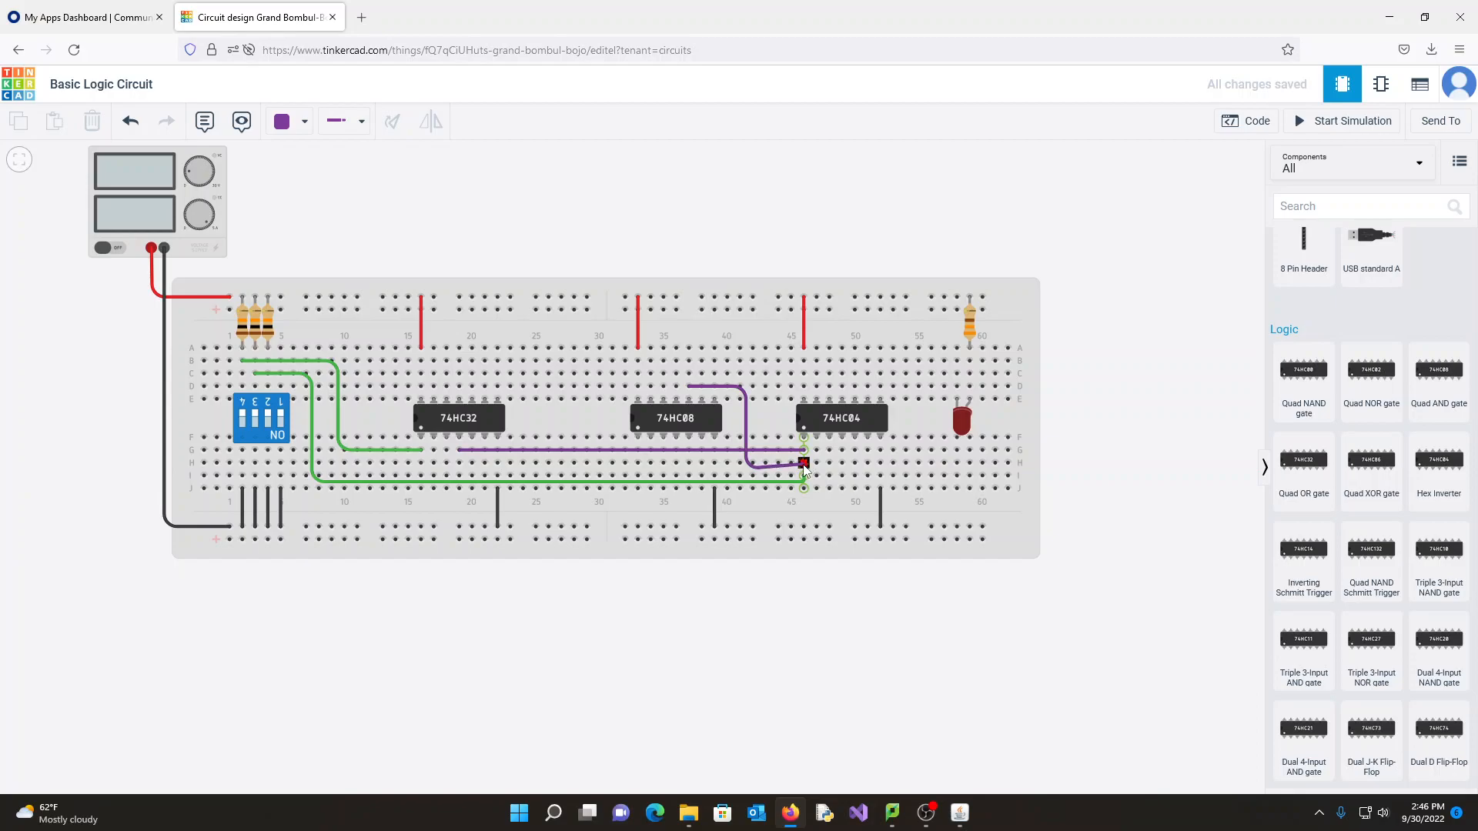
drag(747, 469, 747, 462)
click(744, 192)
Run a purple wire from row D column 4 at the DIP switch, bending between columns 13 and 14, to row H column 20, with straight segments.
click(267, 384)
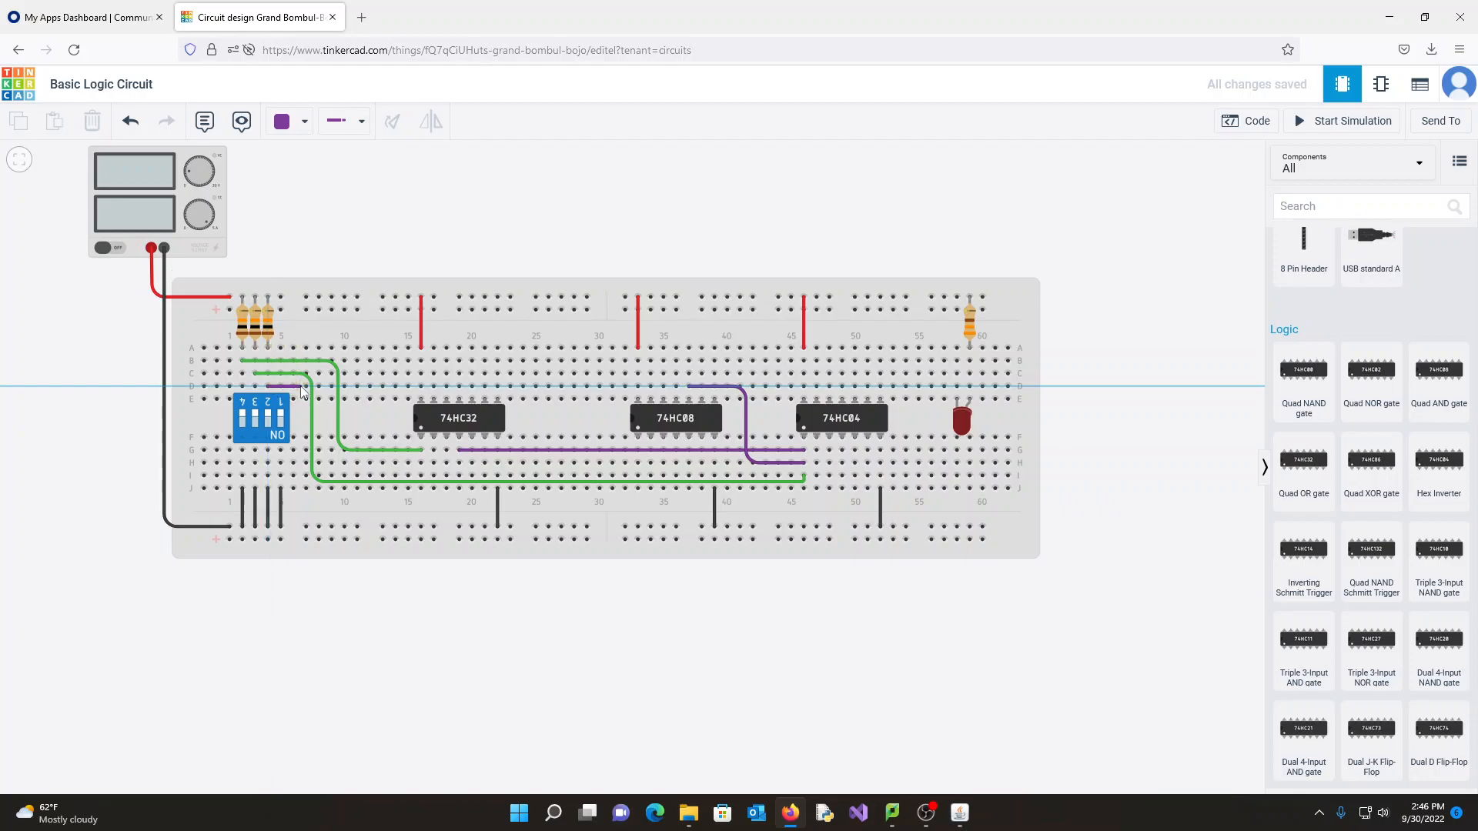
click(389, 390)
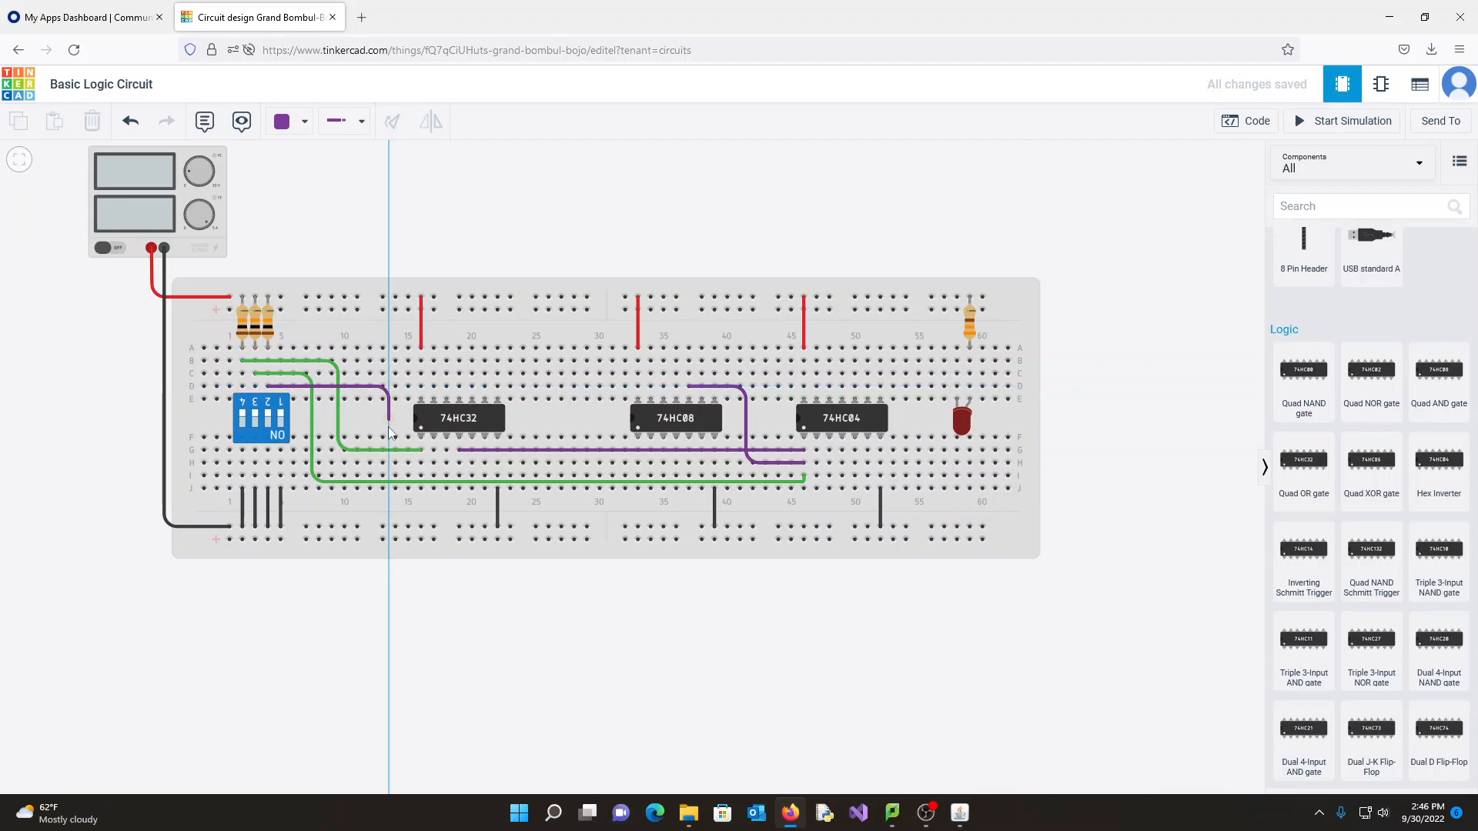
click(389, 468)
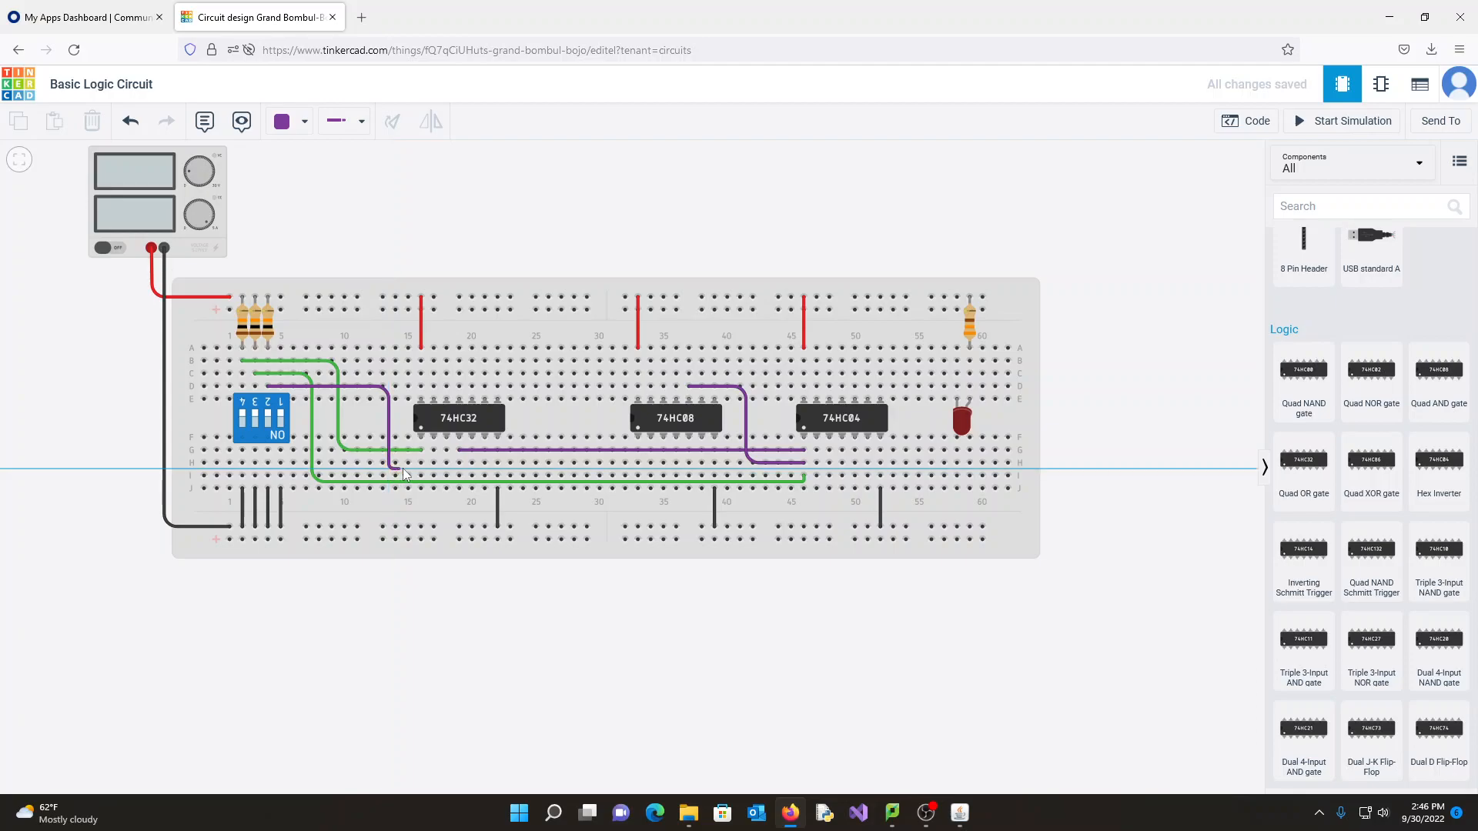
click(472, 463)
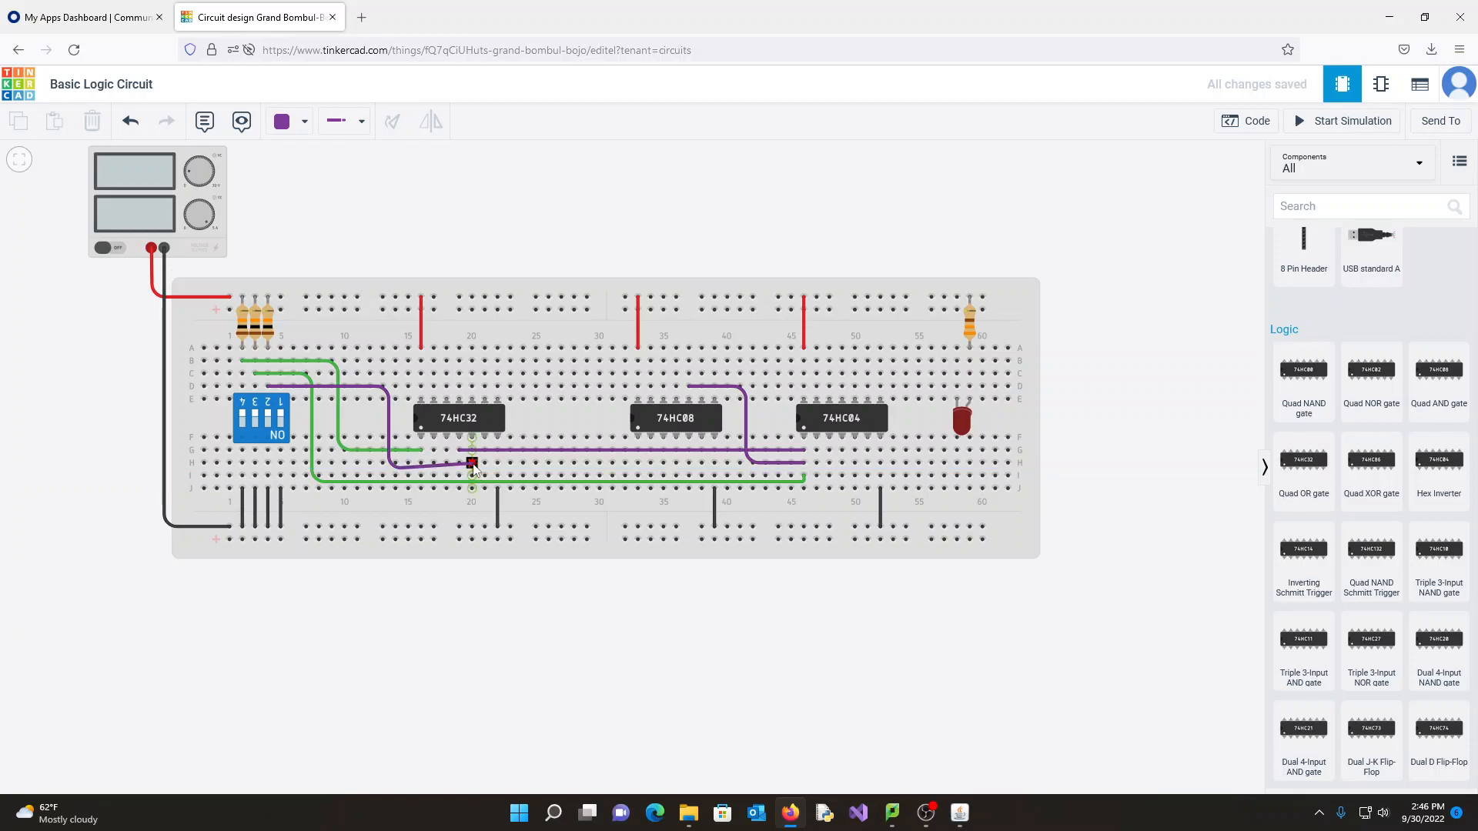
click(392, 468)
drag(389, 471, 389, 463)
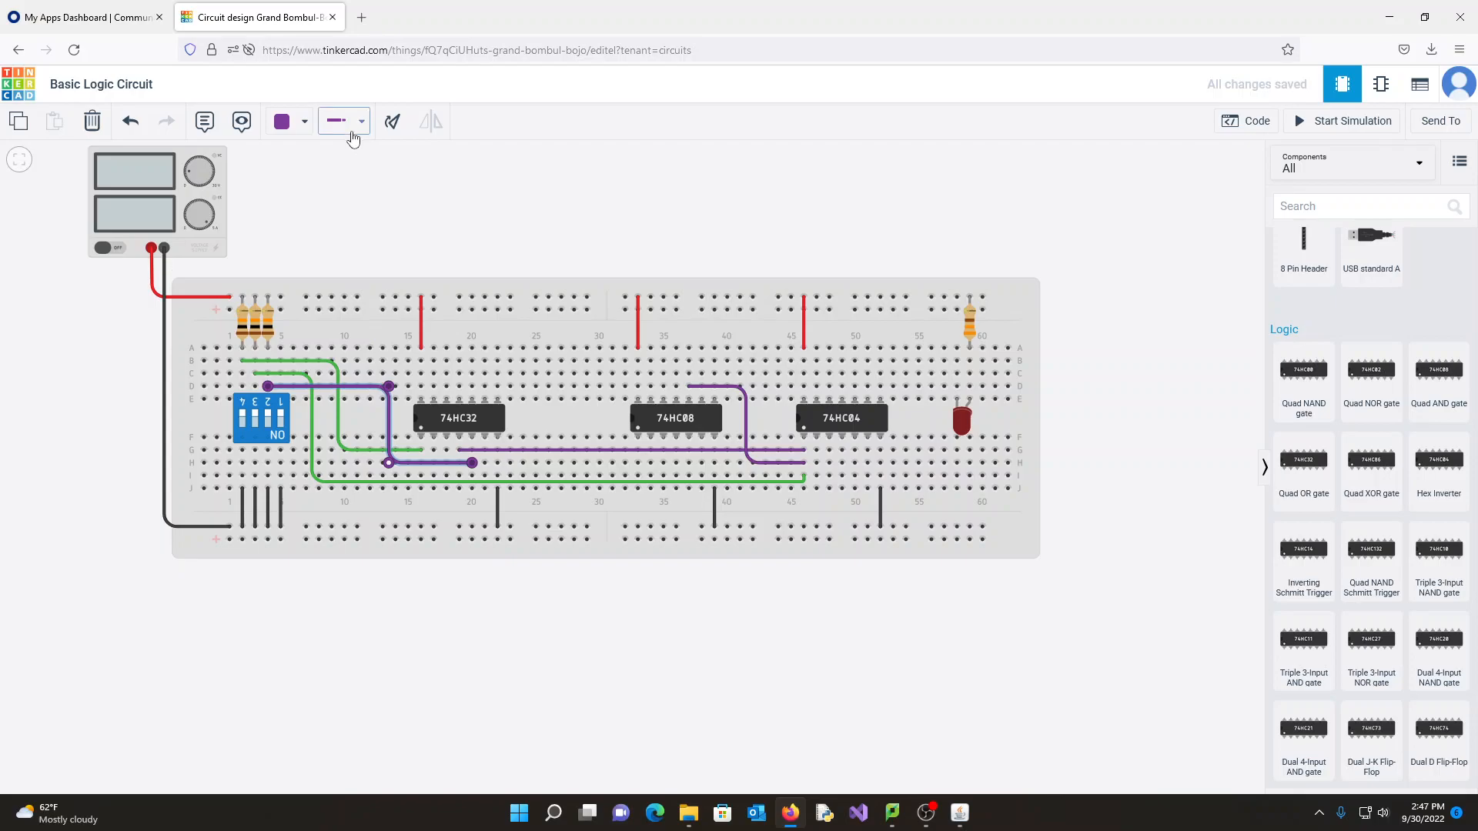
Recolour the wire from the DIP switch's column 4 to the OR gate's column 20 green.
click(304, 121)
click(323, 274)
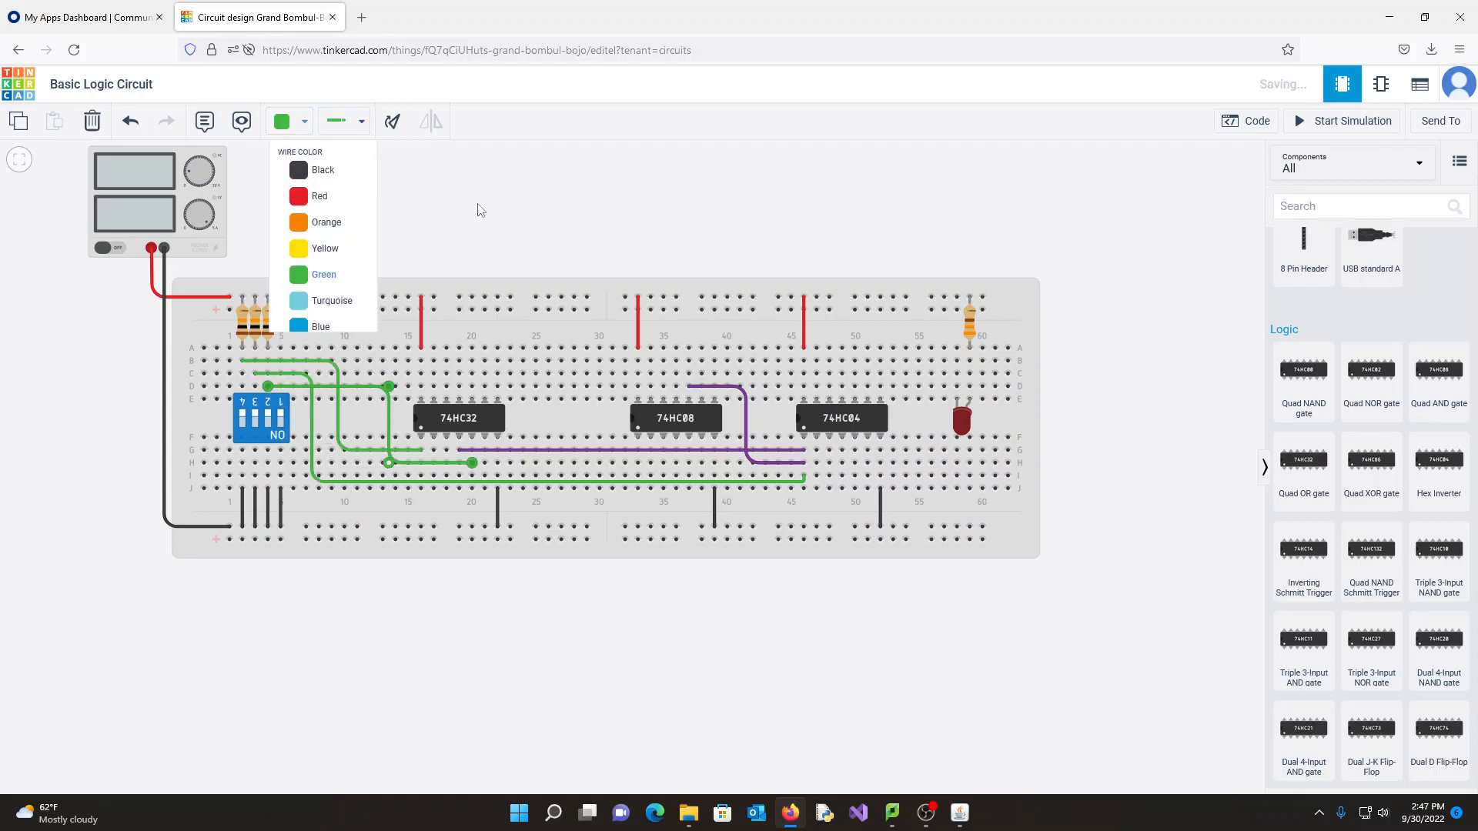
click(480, 209)
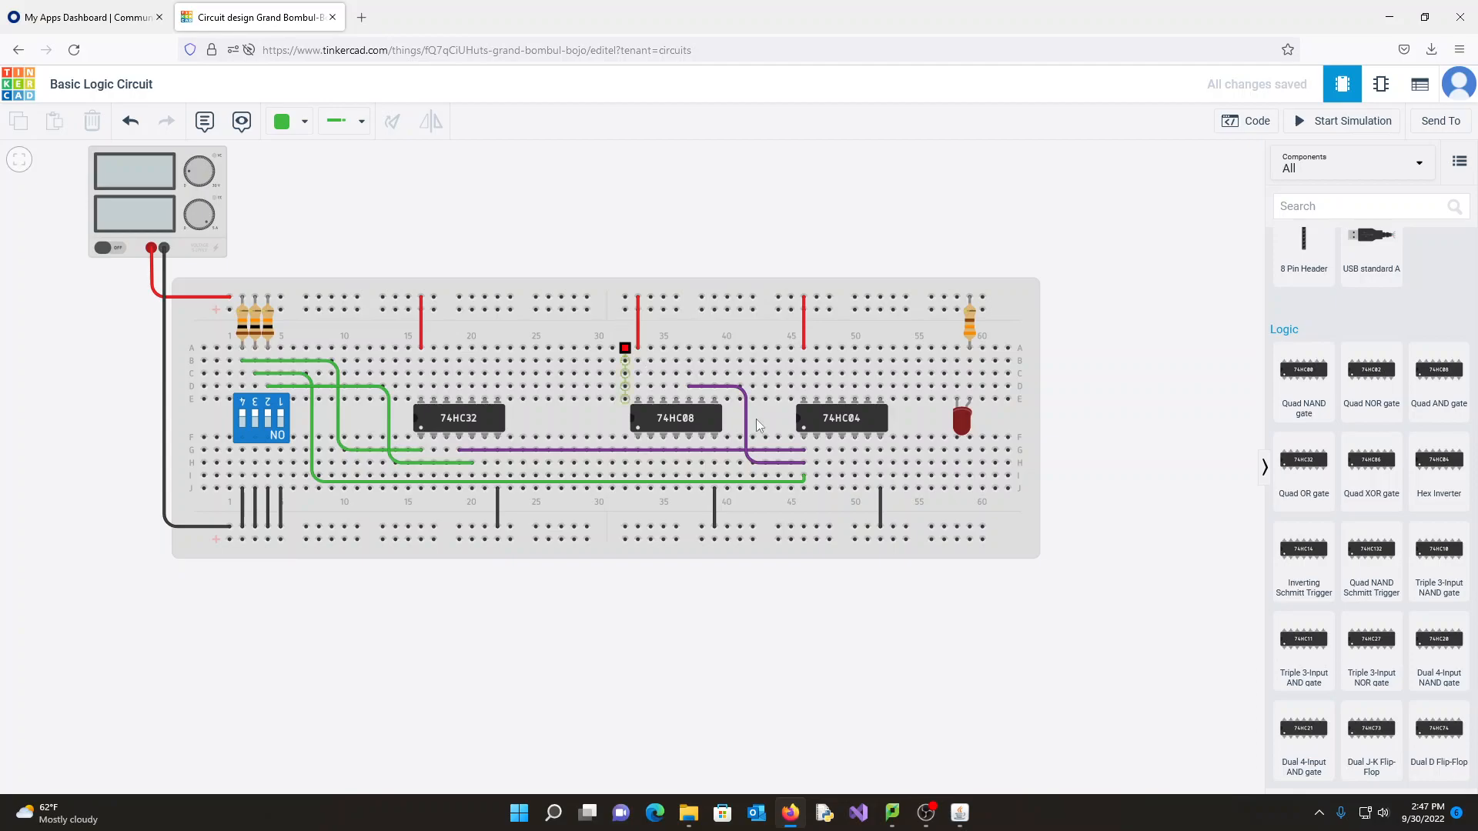
Run a wire along row J from column 47 at the inverter to column 17 at the OR gate and colour it purple.
click(816, 488)
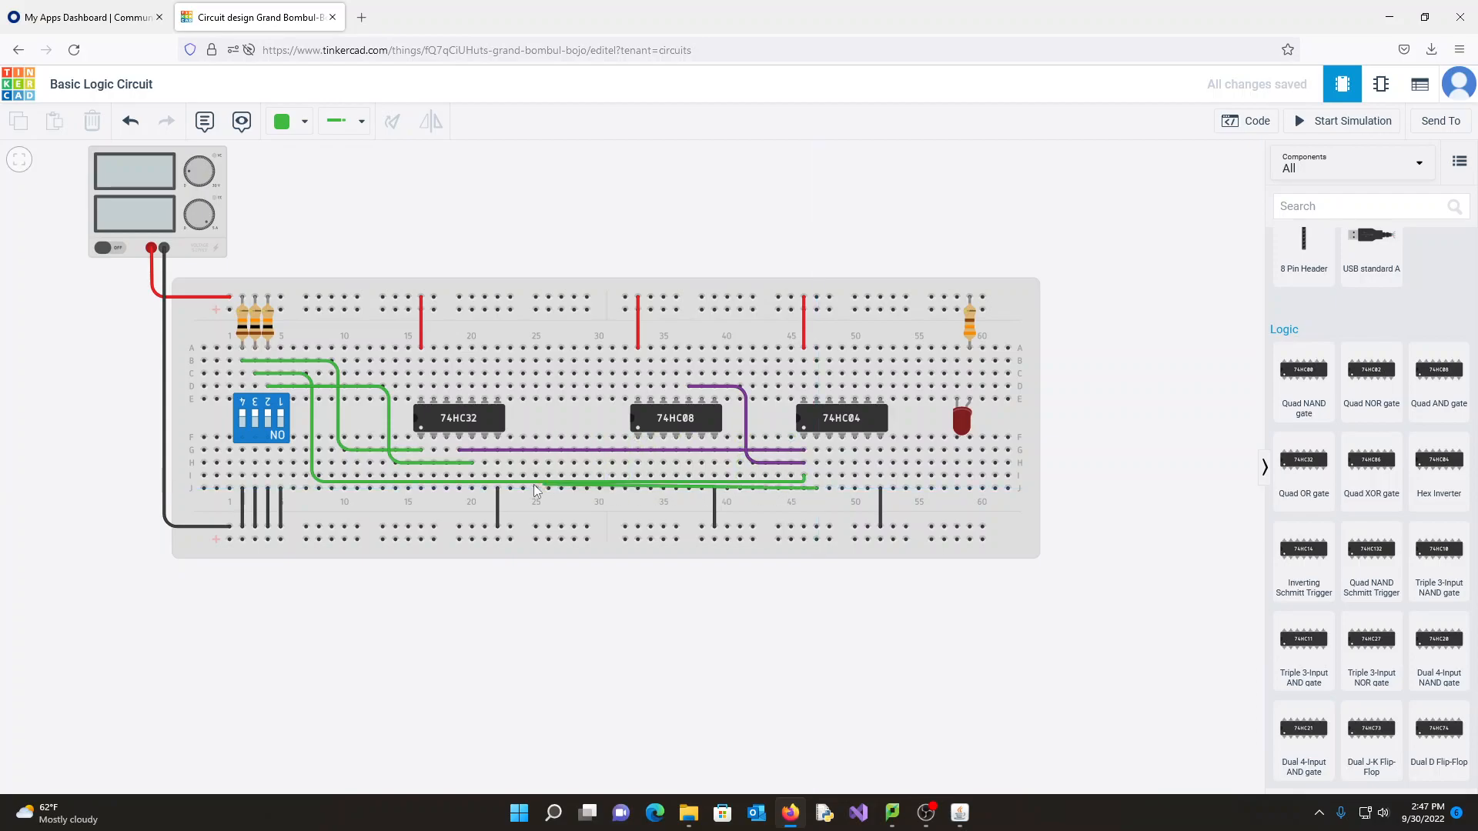
click(434, 488)
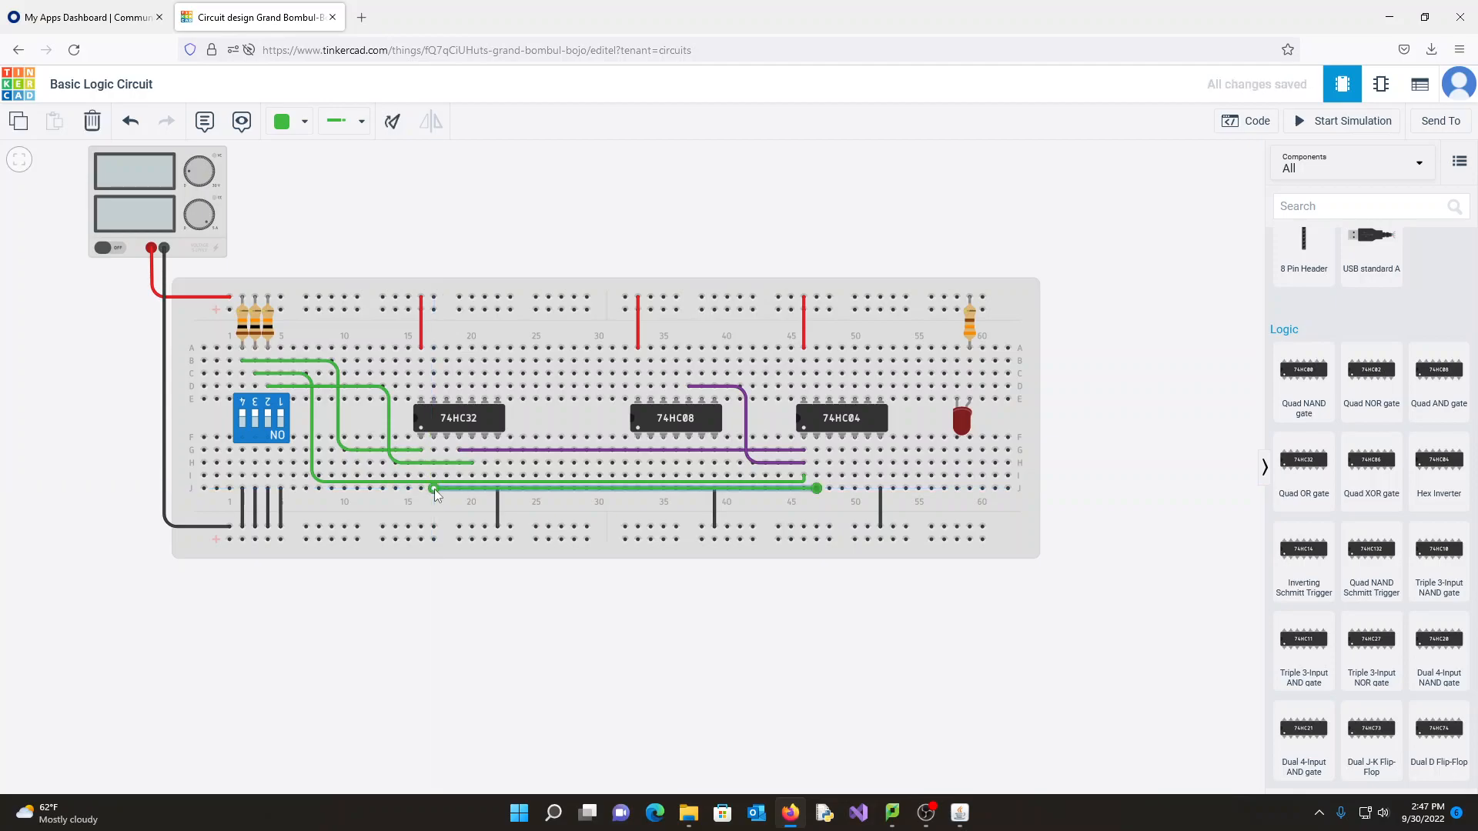
click(291, 129)
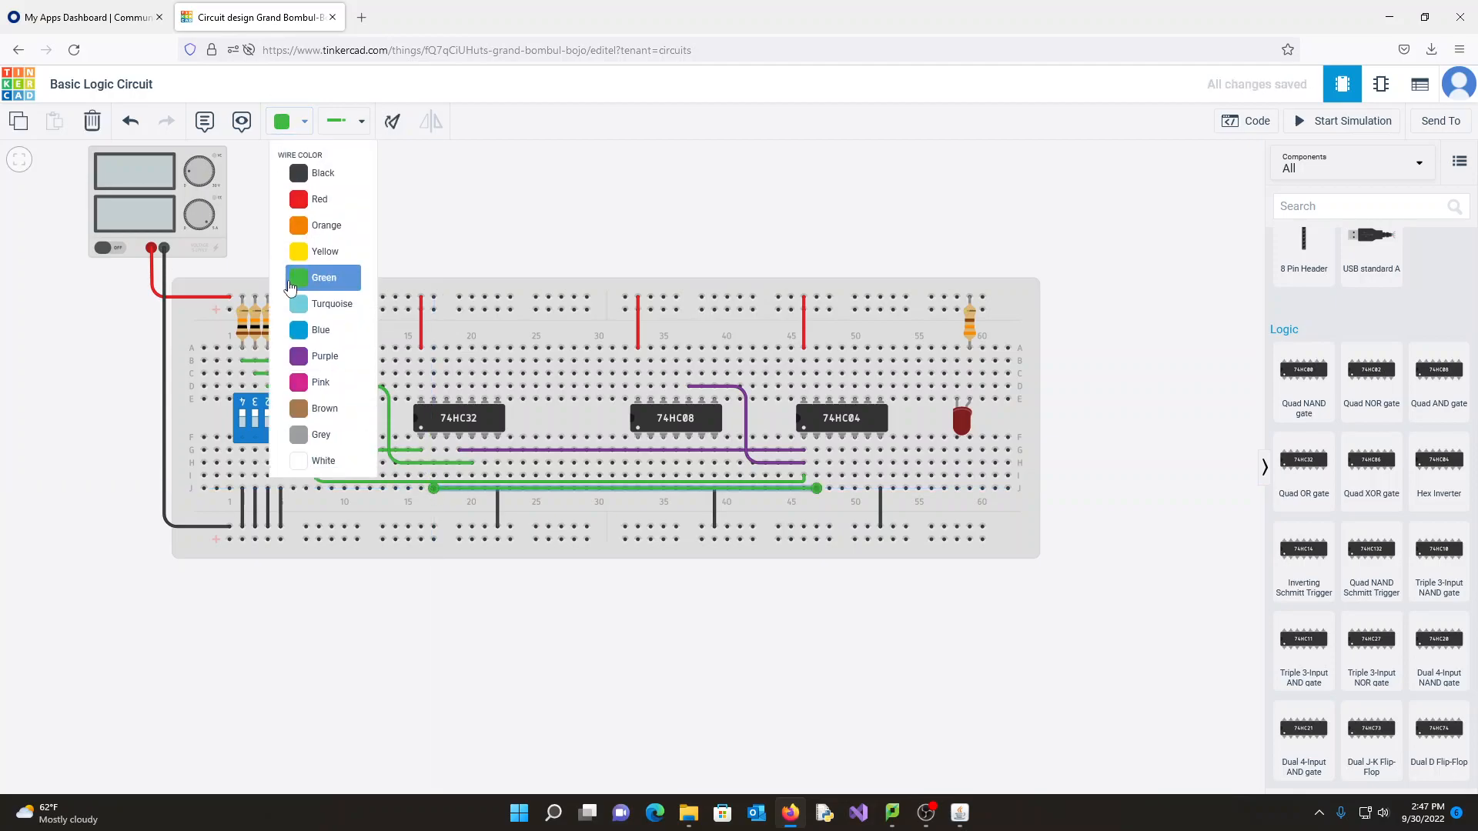
click(323, 352)
click(602, 201)
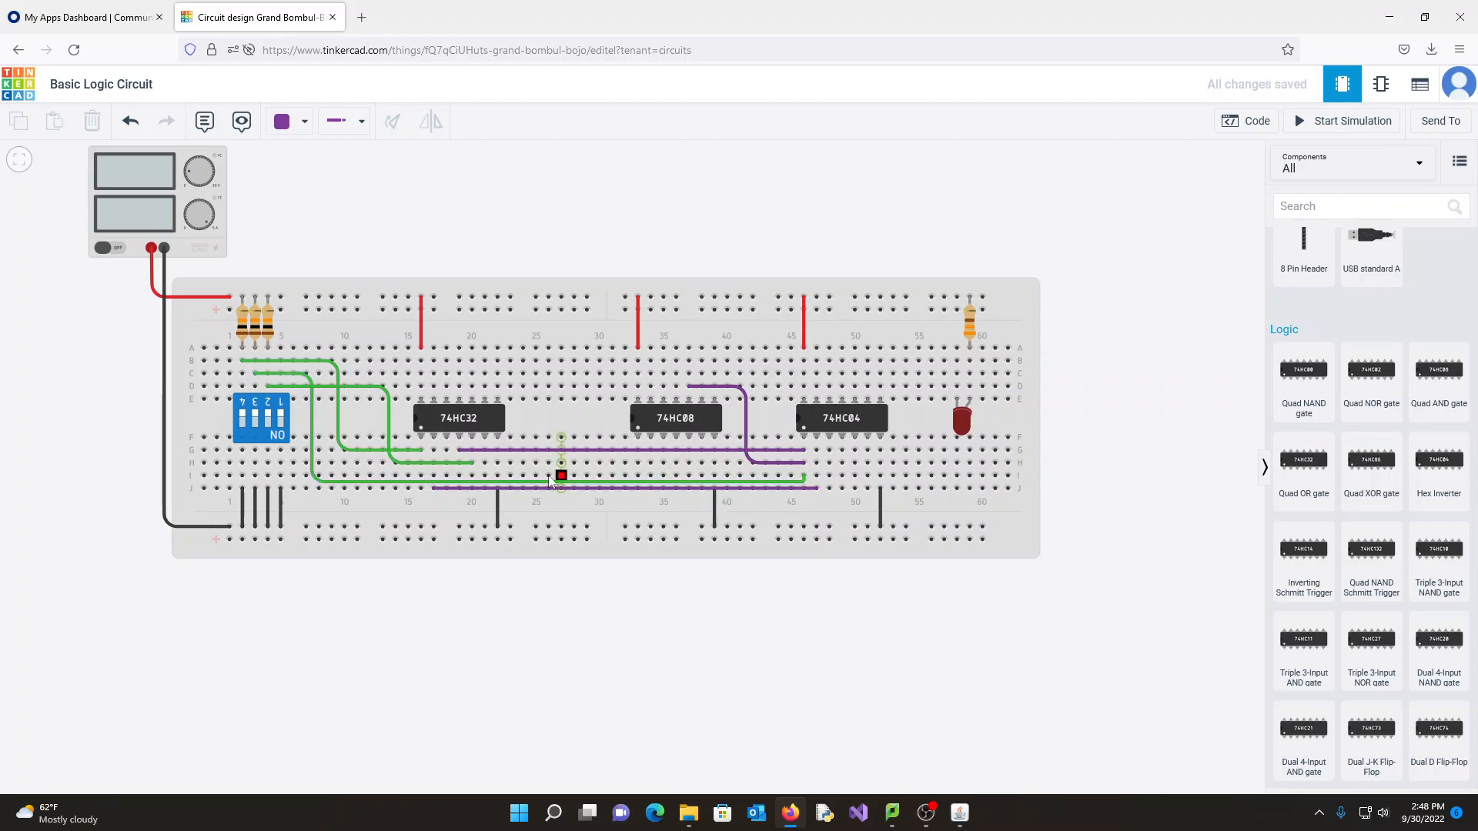
Connect the OR gate to the AND gate with purple wires, row I column 18 to column 33 and row H column 21 to column 34.
click(446, 476)
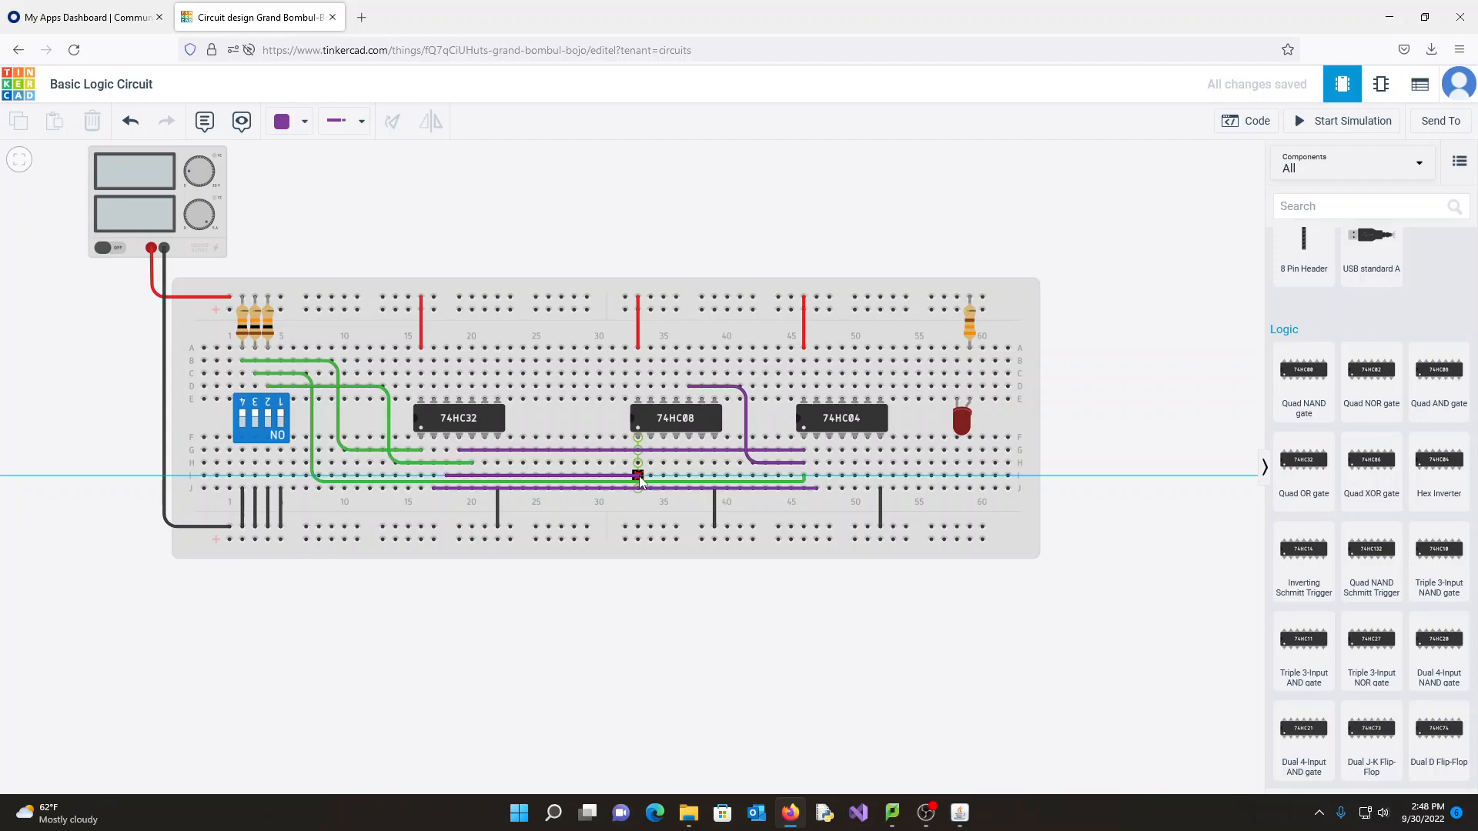
click(639, 476)
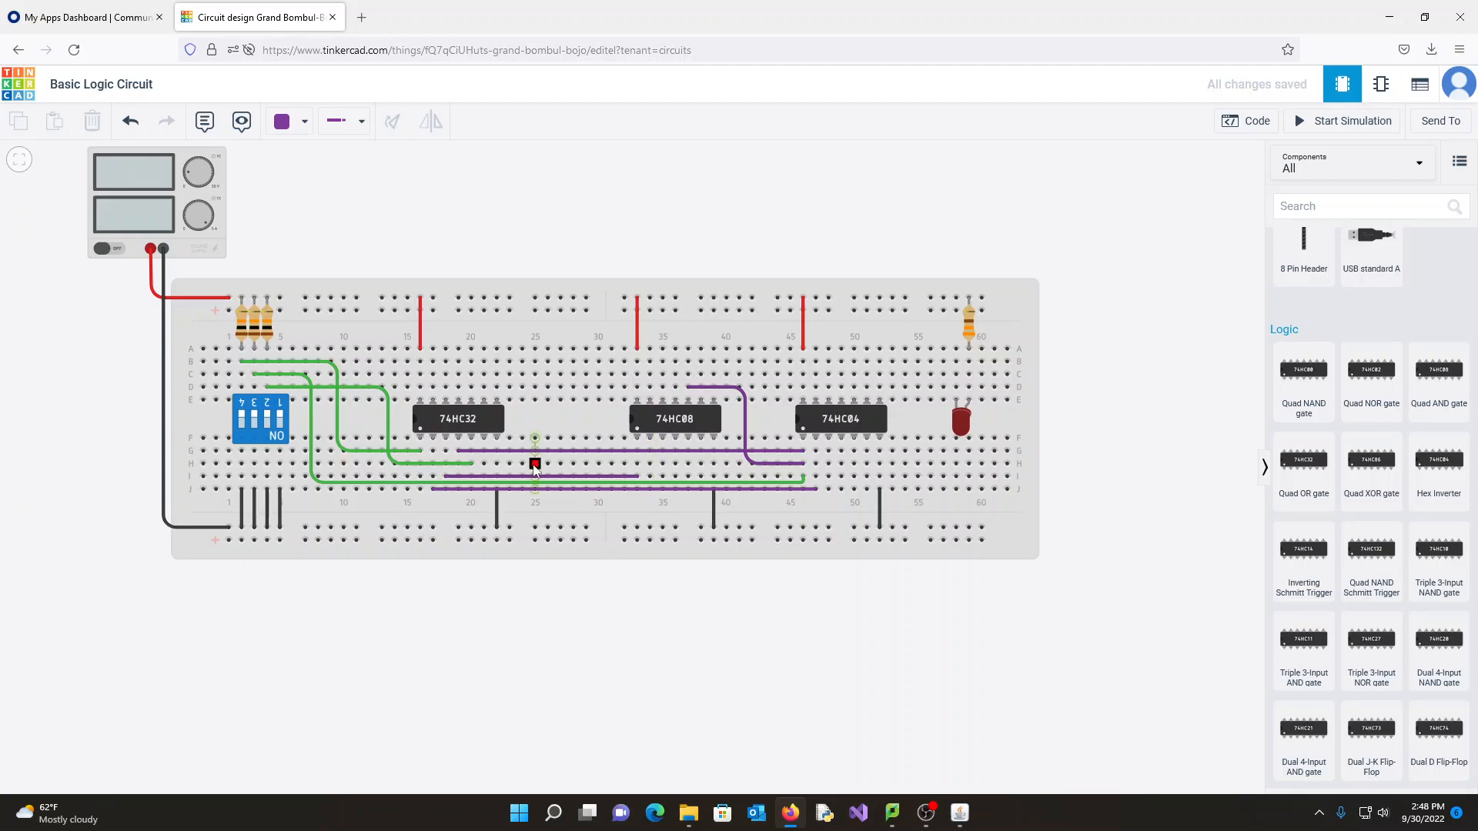
click(484, 464)
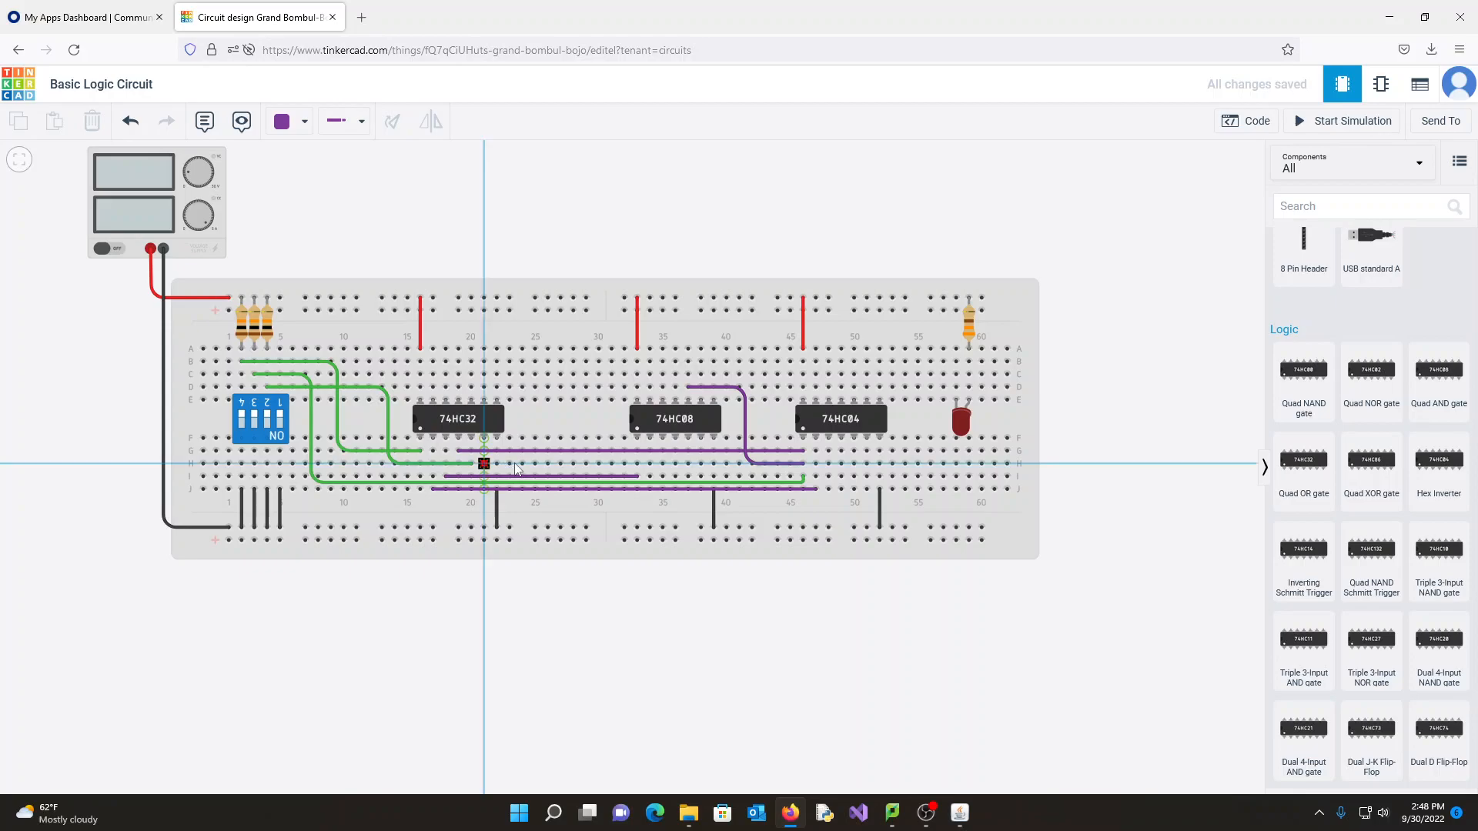
click(649, 464)
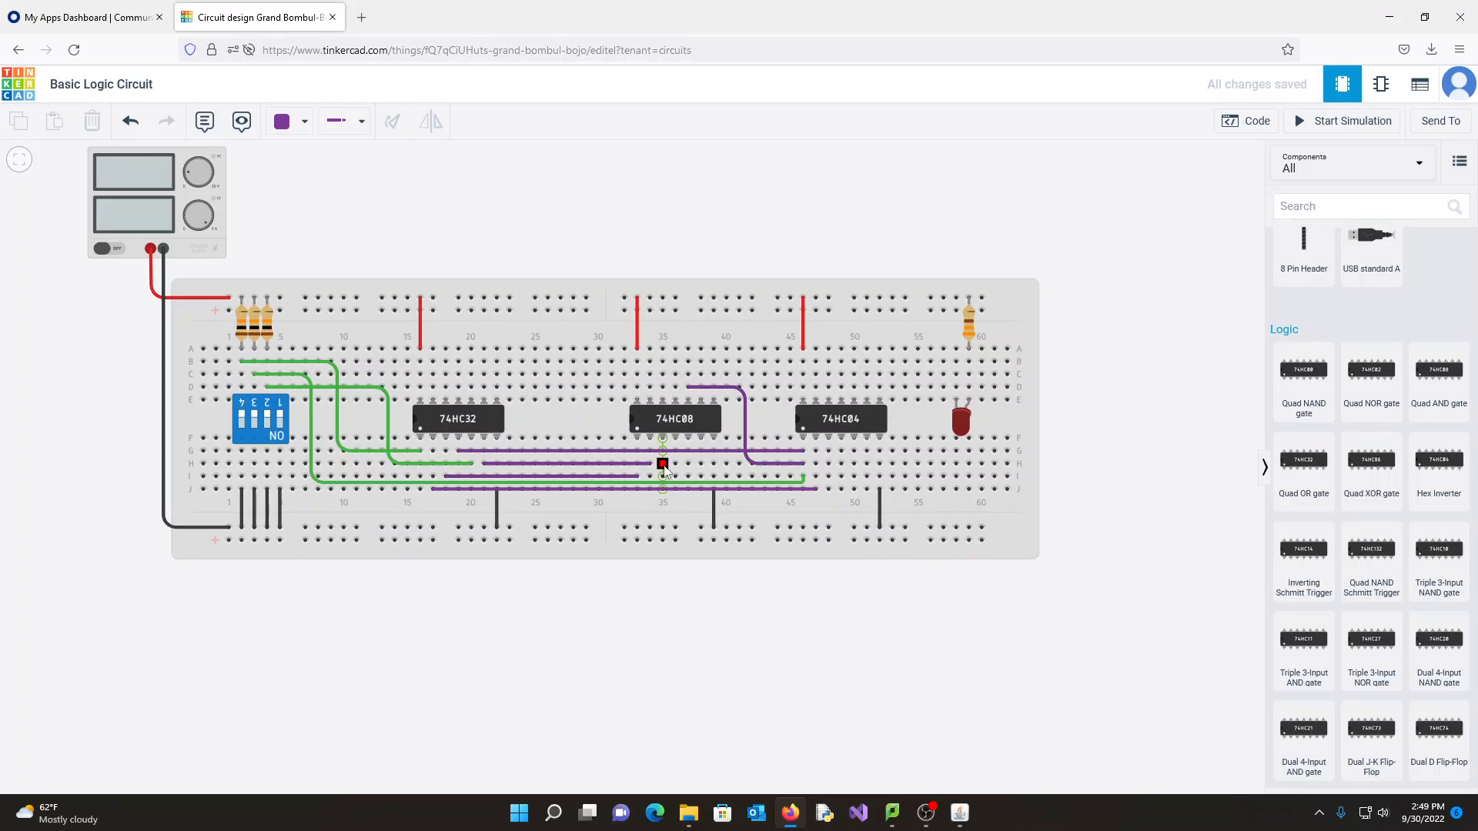
Run a purple wire from row H column 35 at the AND gate, bending between columns 40 and 41, to row C column 38.
click(662, 464)
click(733, 465)
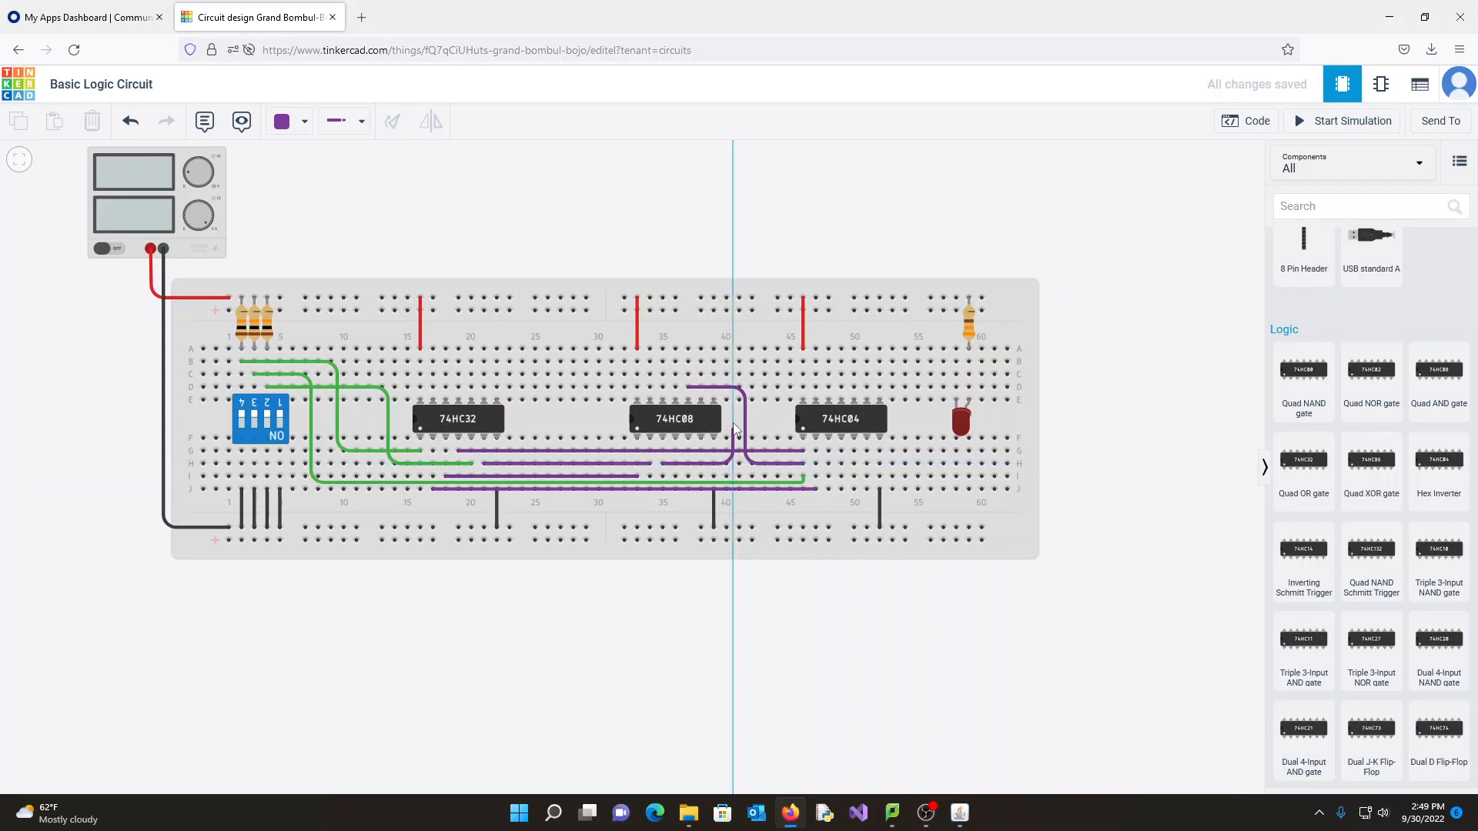
click(732, 376)
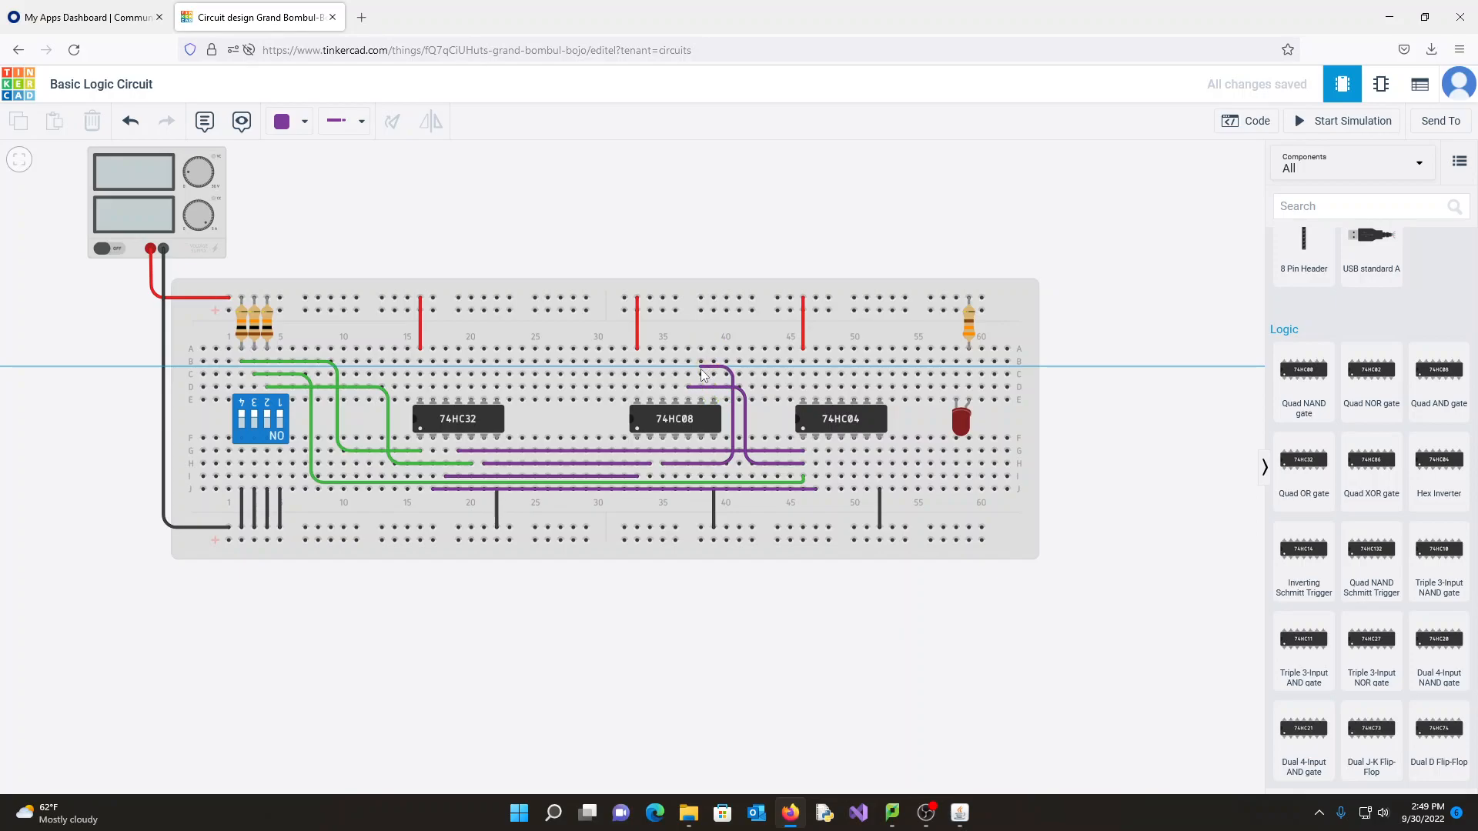
click(699, 374)
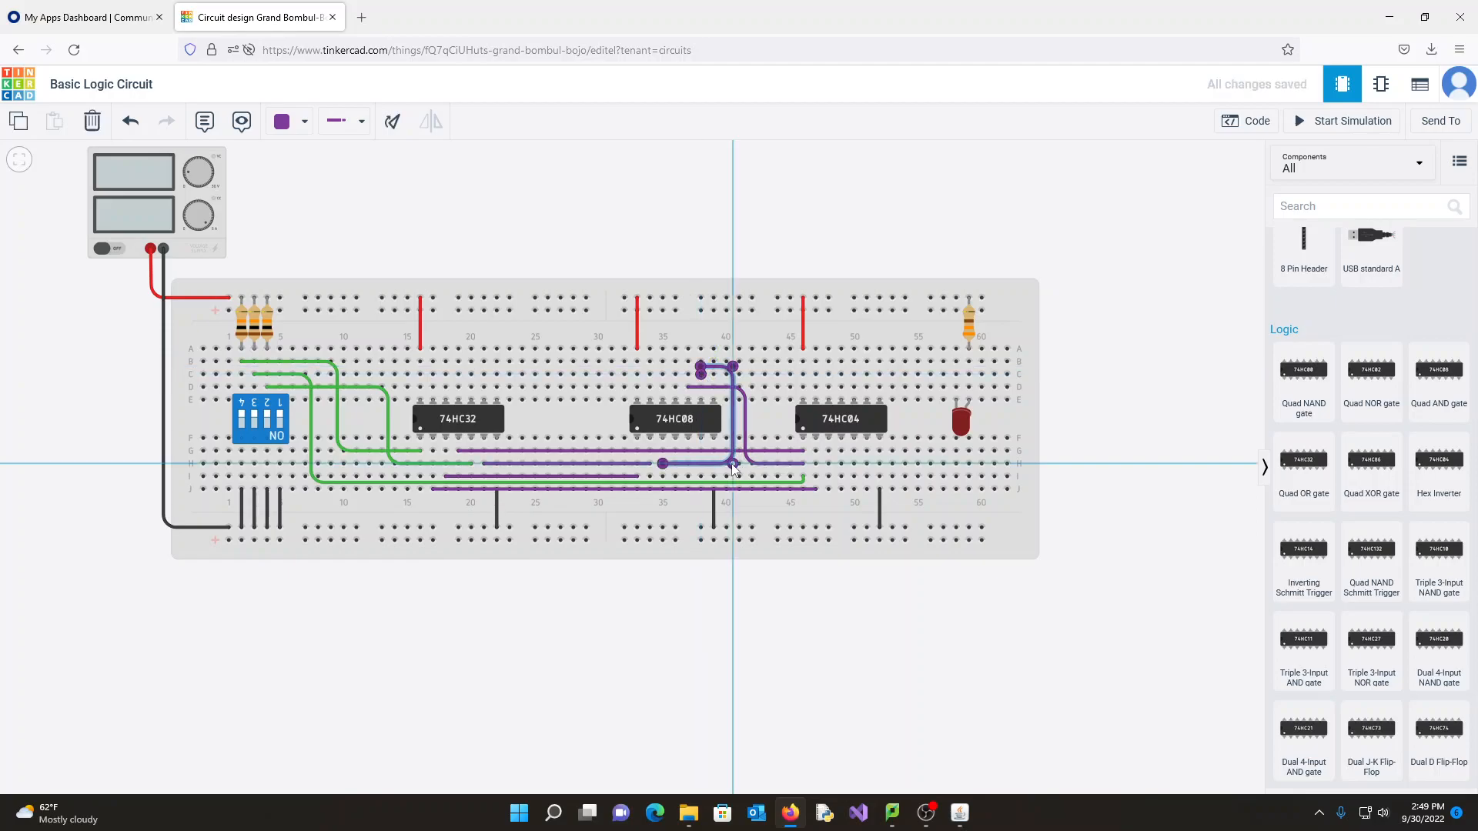
Adjust the bend points of the wire ending at row C column 38 so its upper segment runs straight along row C.
drag(733, 365, 732, 363)
click(706, 245)
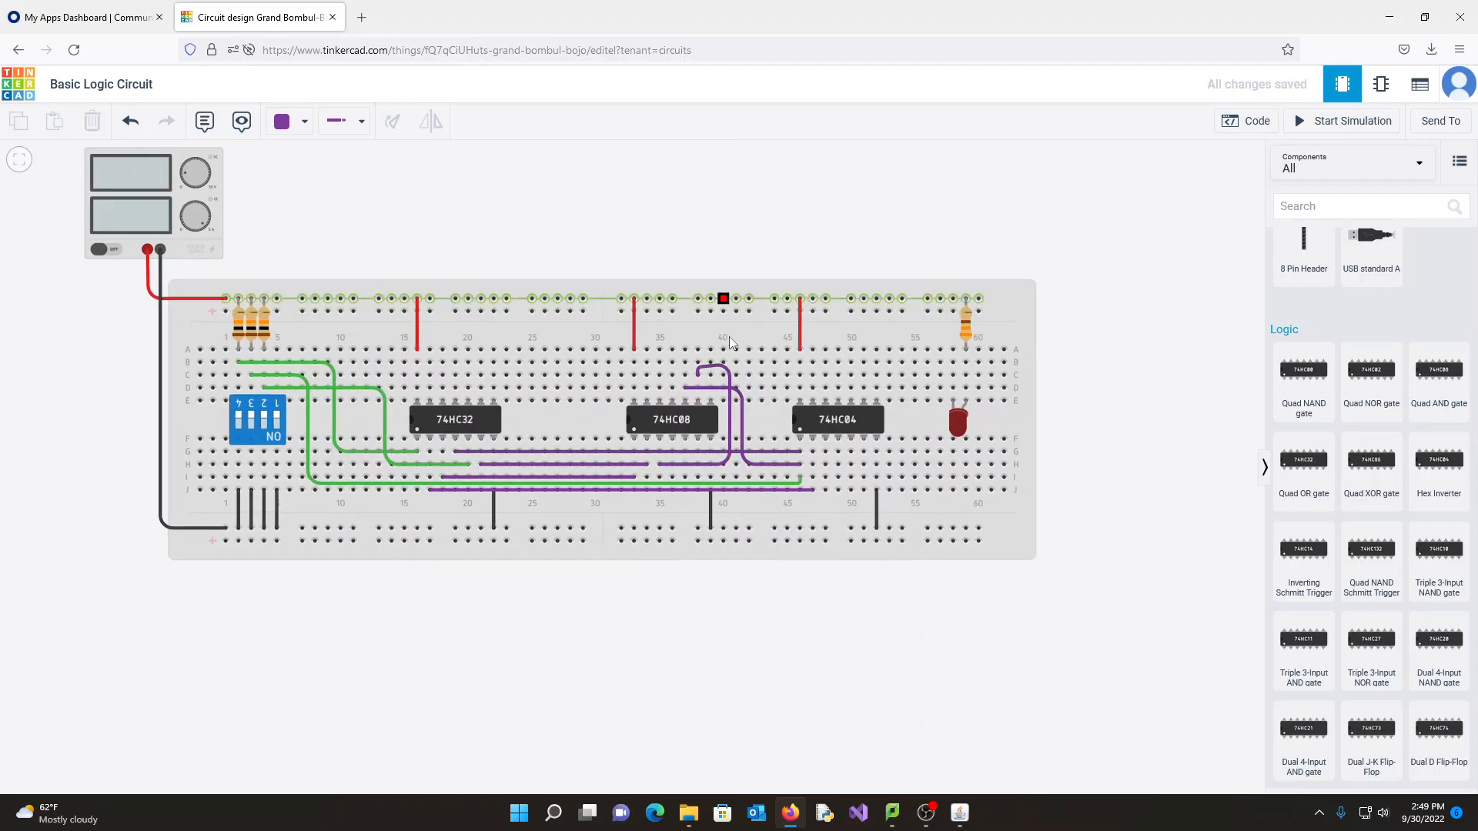
click(727, 377)
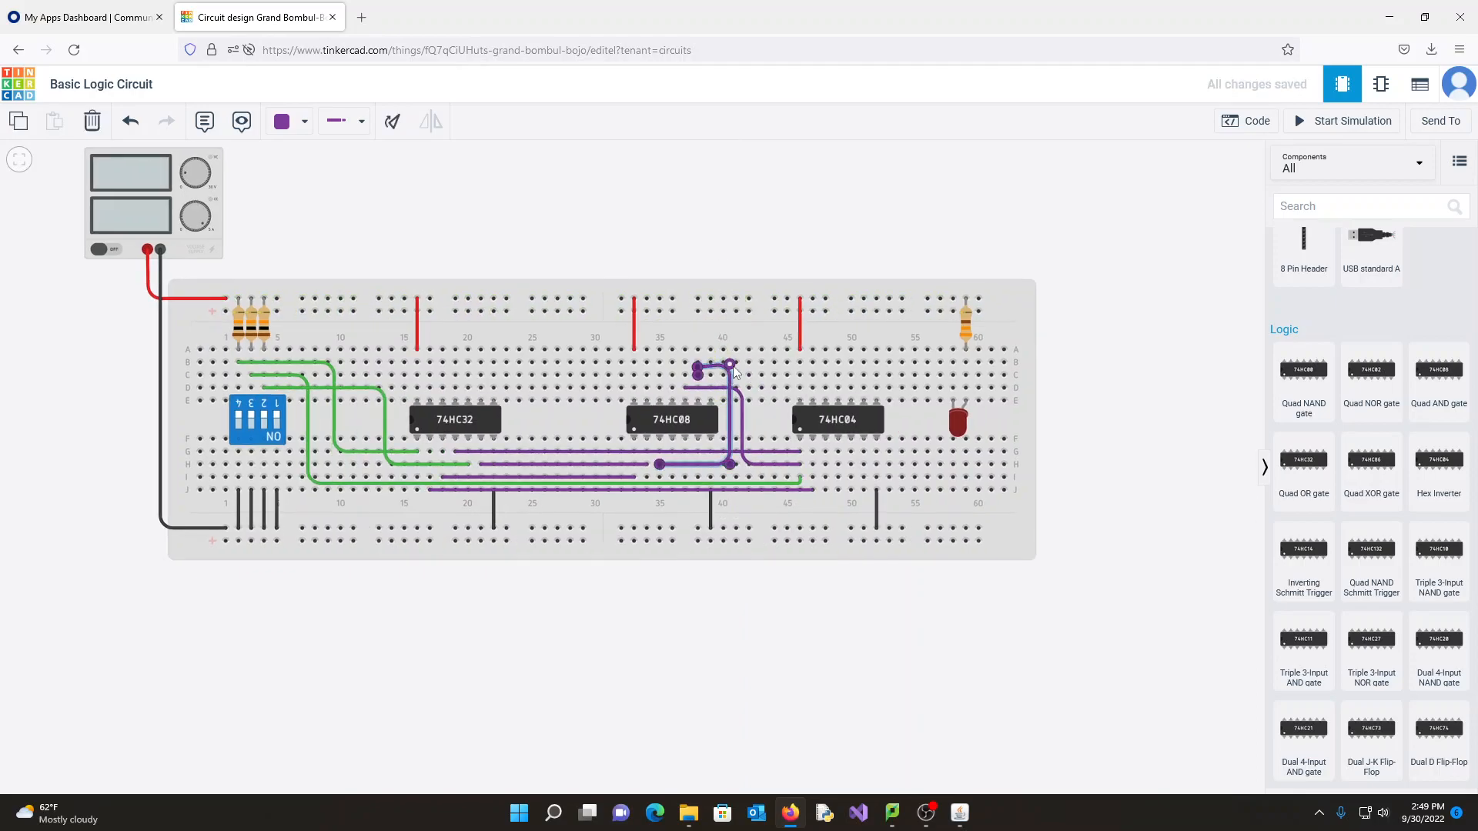
drag(730, 364, 696, 376)
click(716, 227)
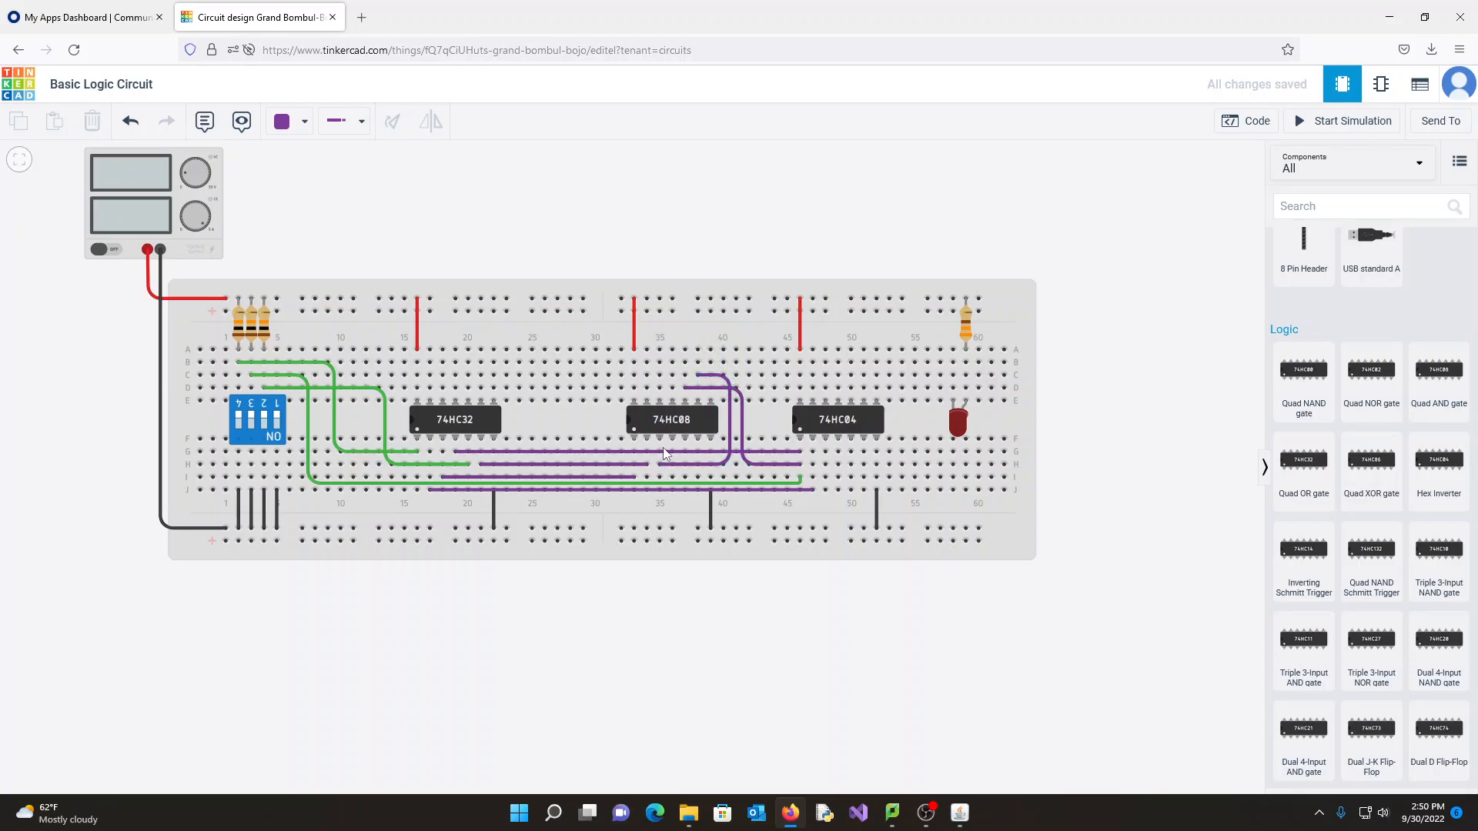
Run a wire along row B from column 39 at the AND gate to column 58 at the LED and colour it orange.
click(710, 363)
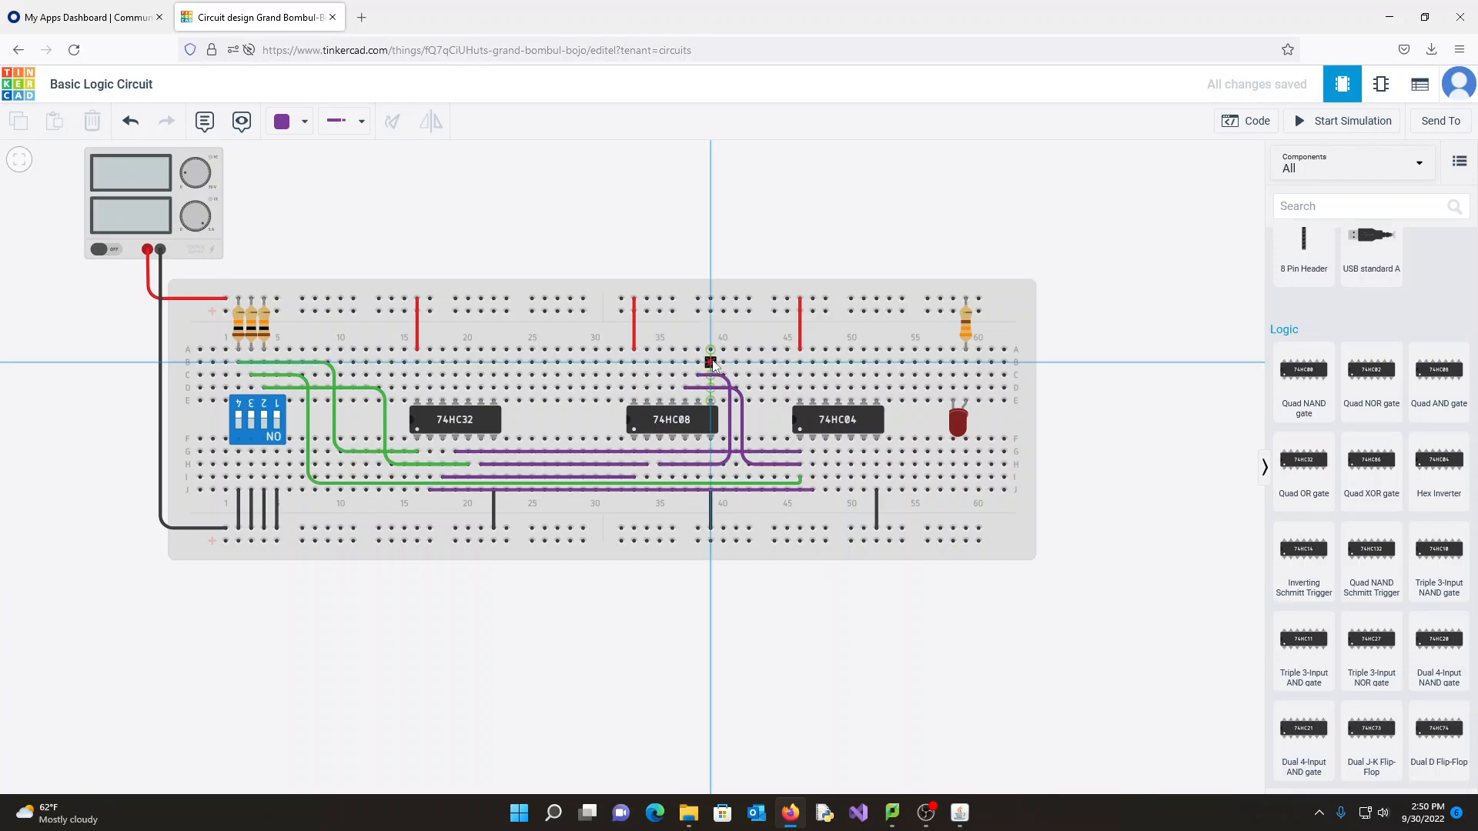
click(952, 362)
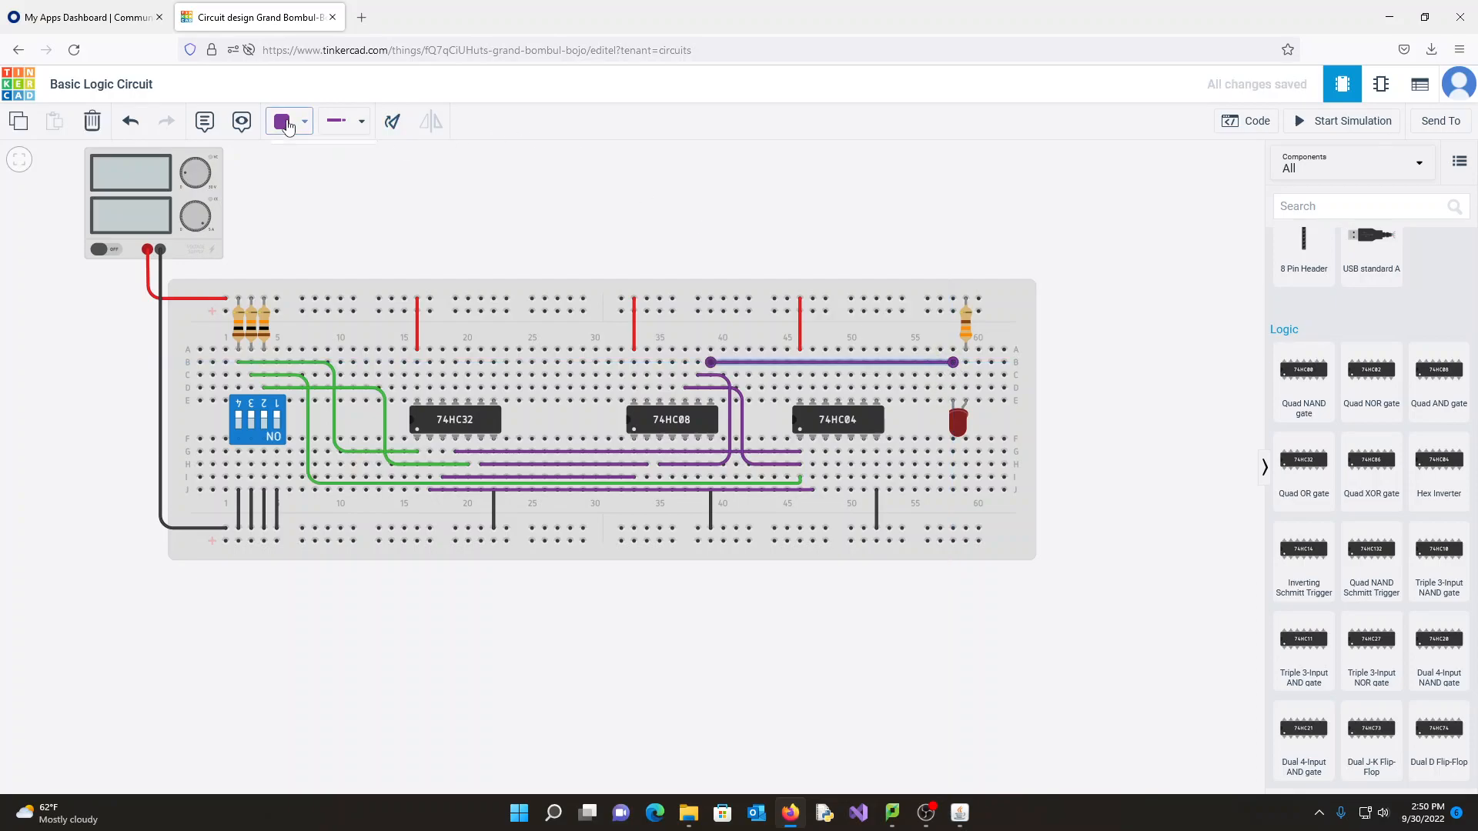
click(305, 122)
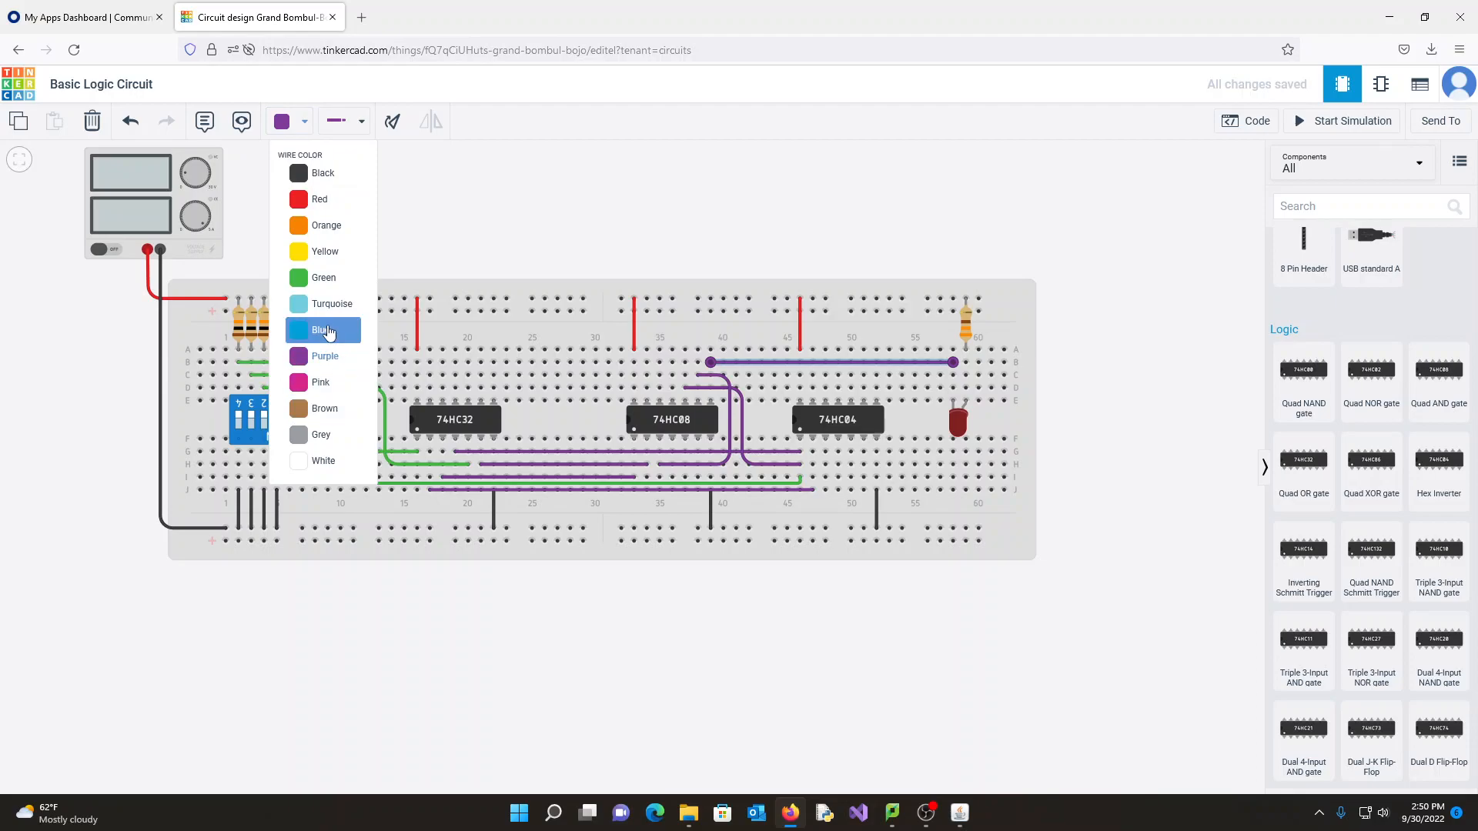
click(330, 229)
click(607, 222)
drag(645, 224, 697, 235)
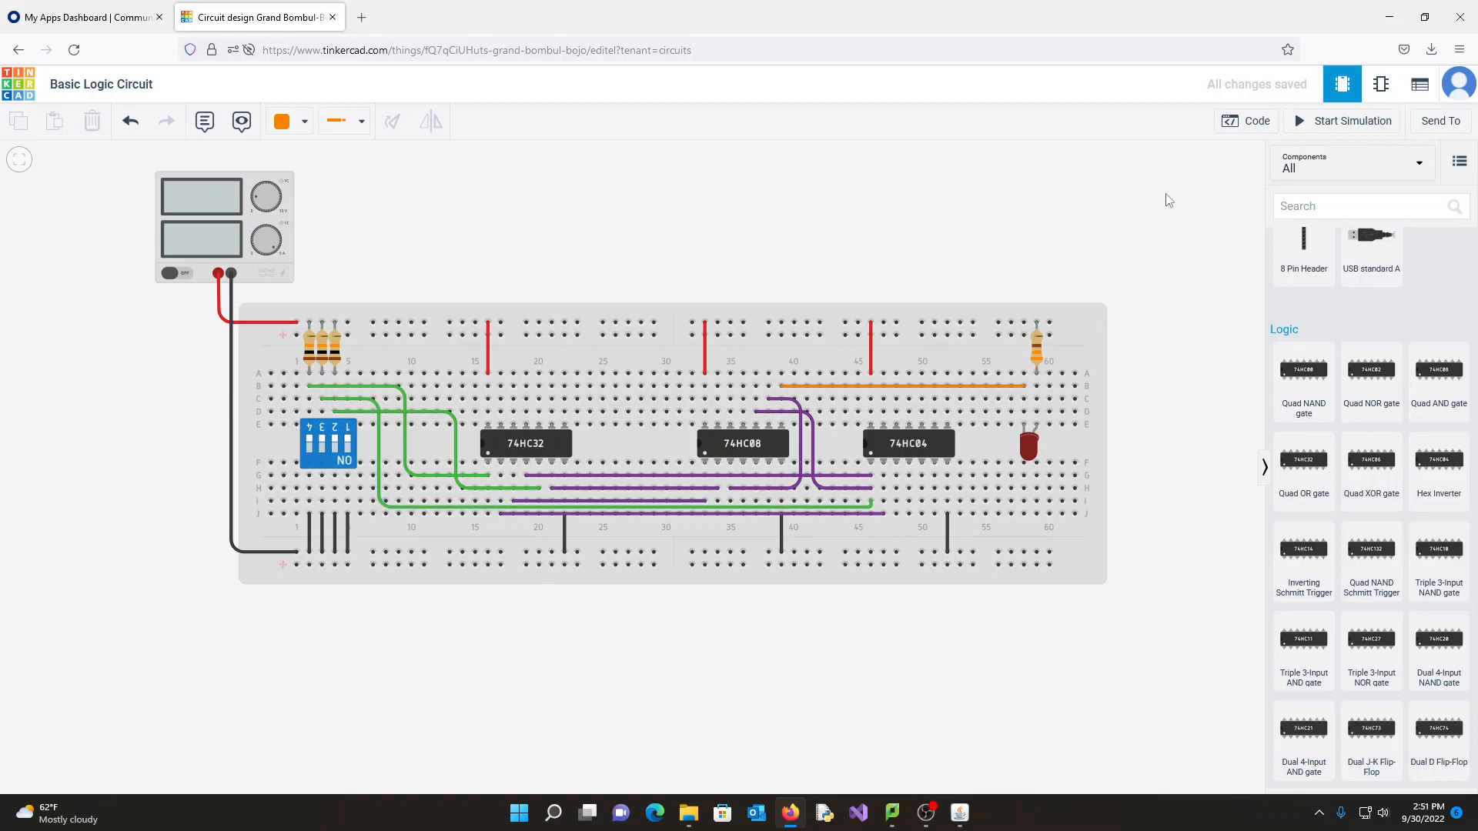
Start the simulation and toggle DIP switches 2, 3 and 4 in different combinations to test the LED output.
click(1336, 121)
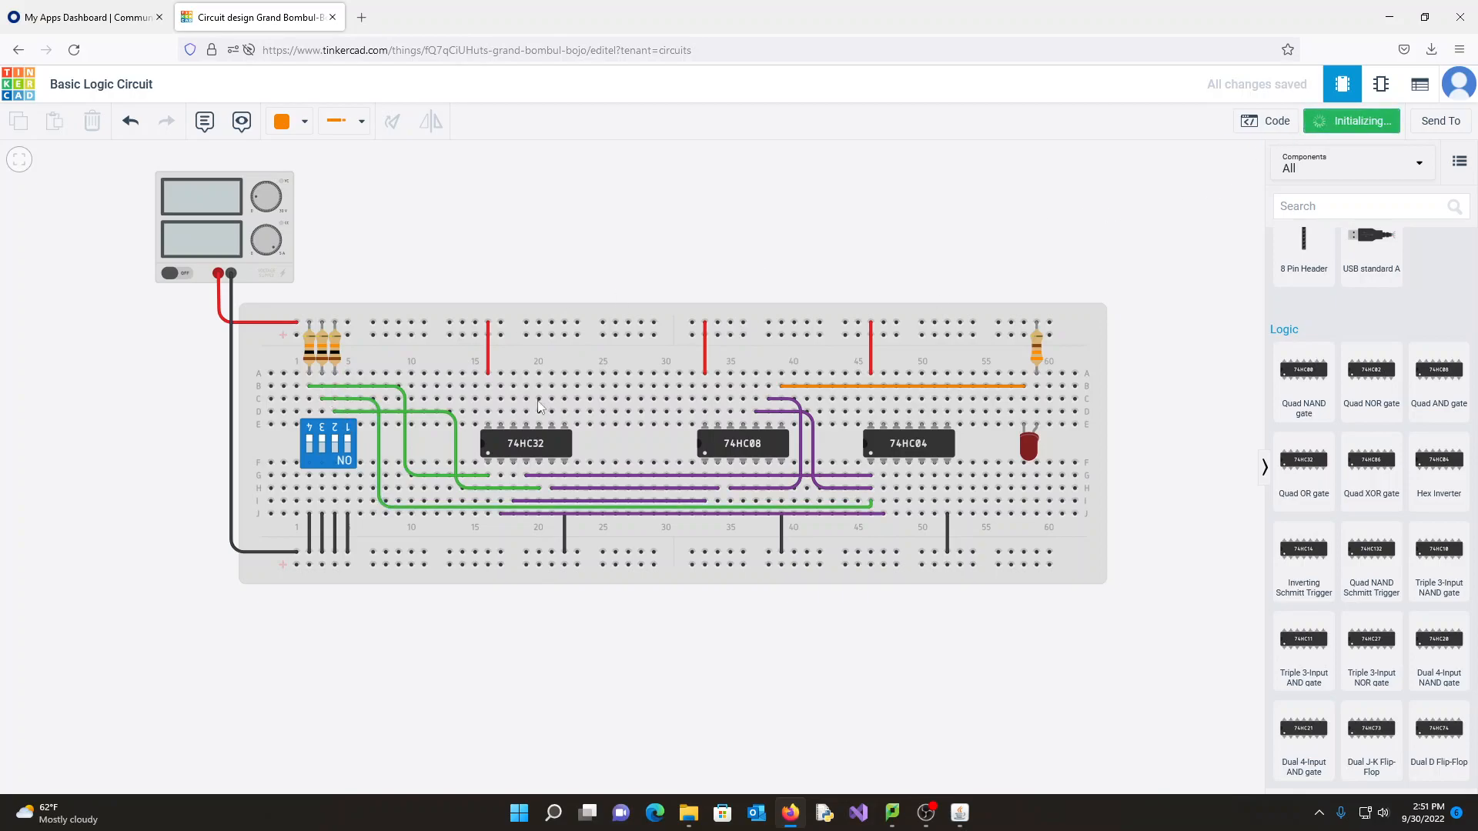
click(323, 440)
click(335, 442)
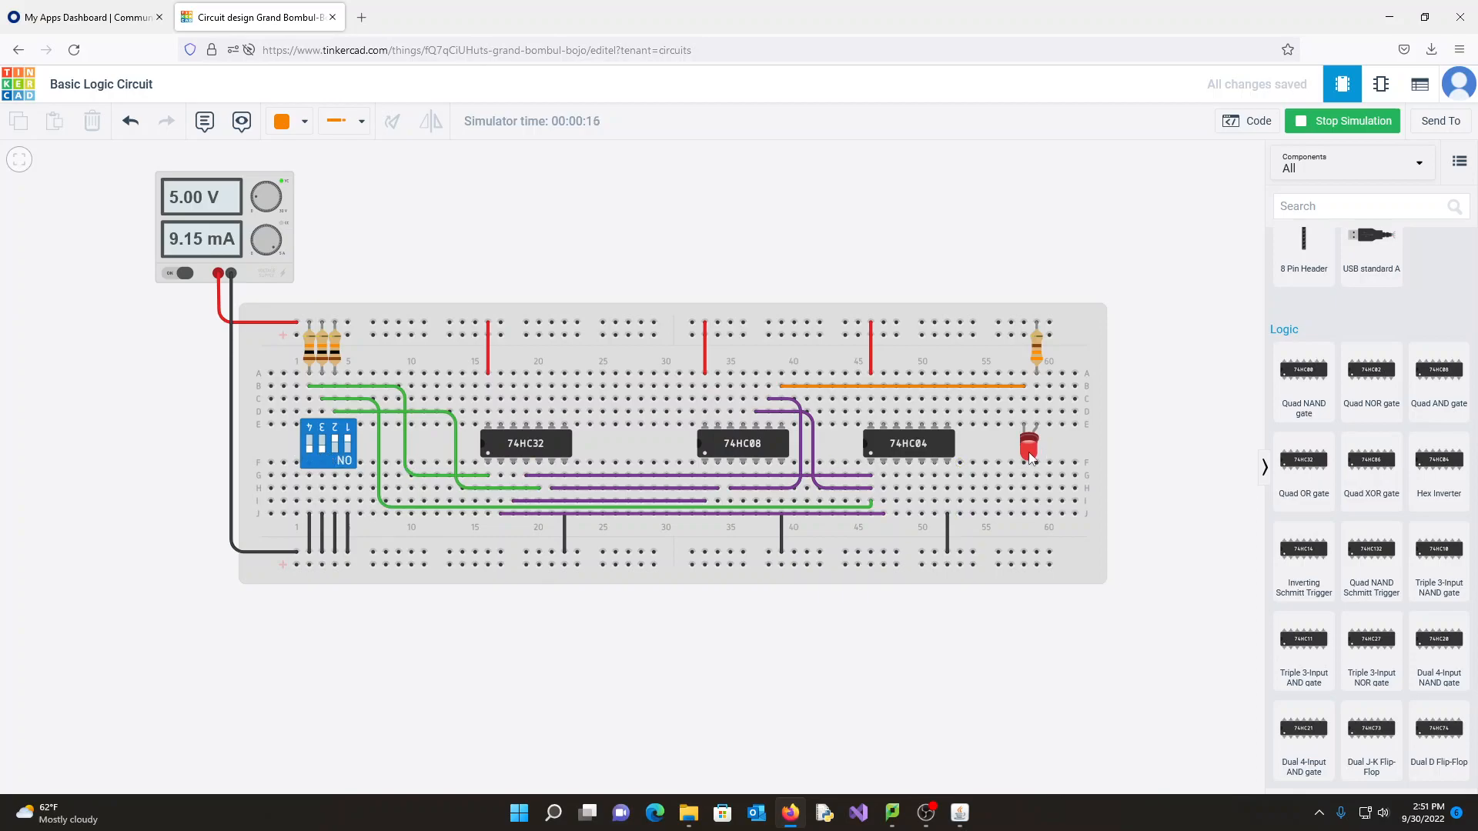
click(335, 443)
click(335, 449)
click(335, 441)
click(324, 440)
click(308, 453)
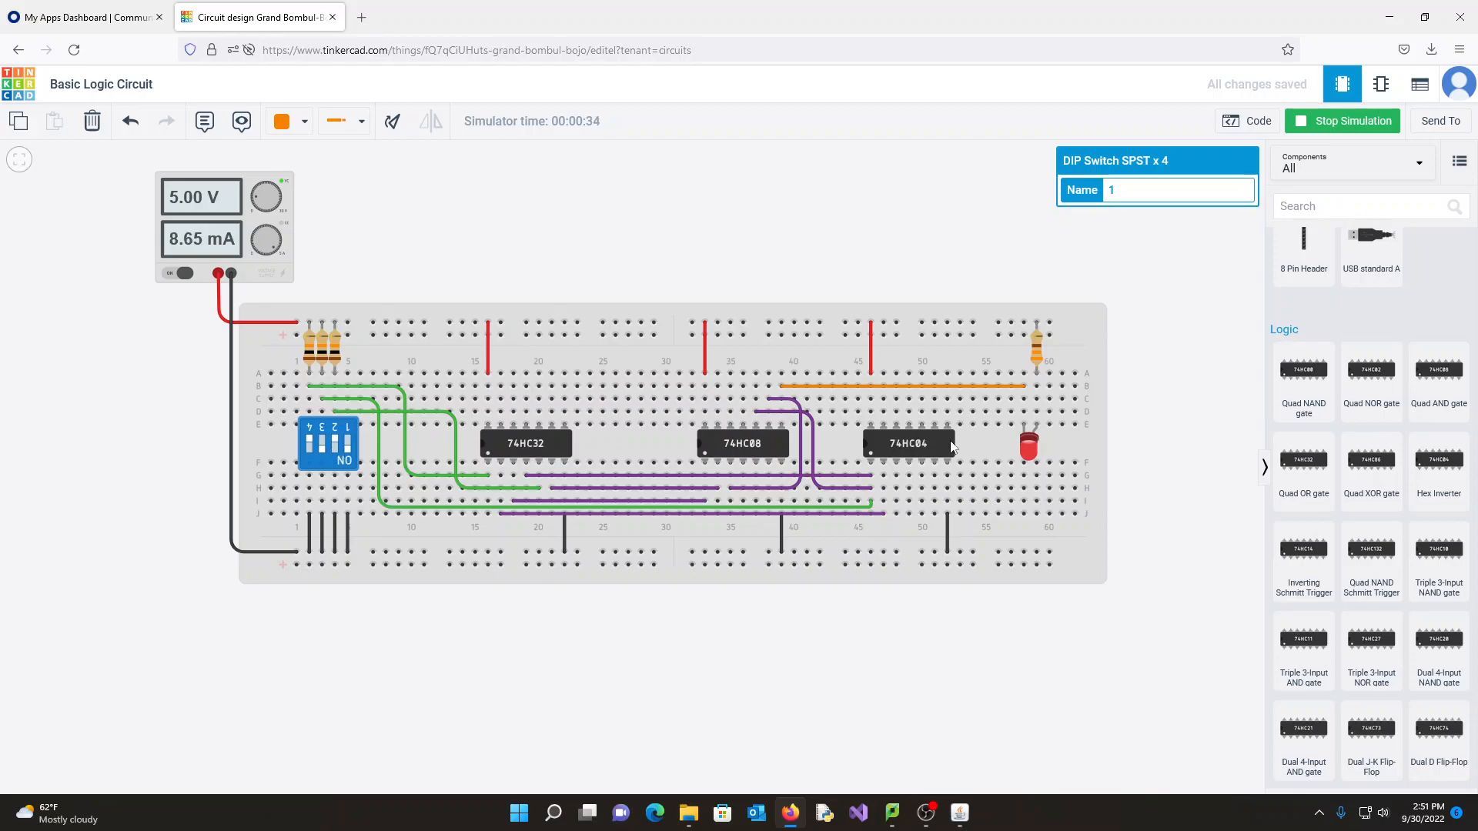
click(335, 443)
click(322, 450)
click(335, 450)
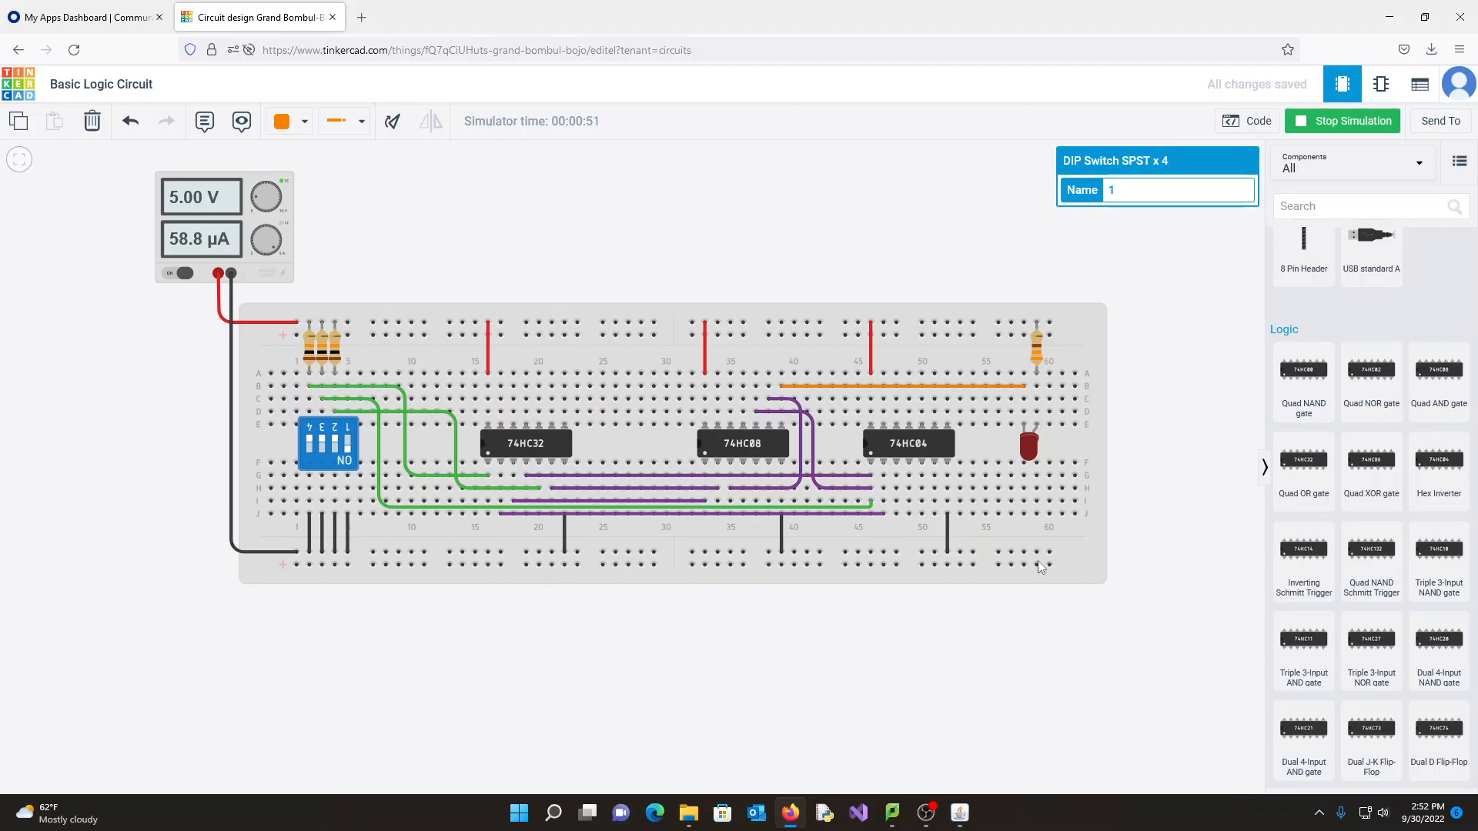
Switch to Logisim to compare its gate outputs with the breadboard circuit, and move its window out of the way.
key(alt+Tab)
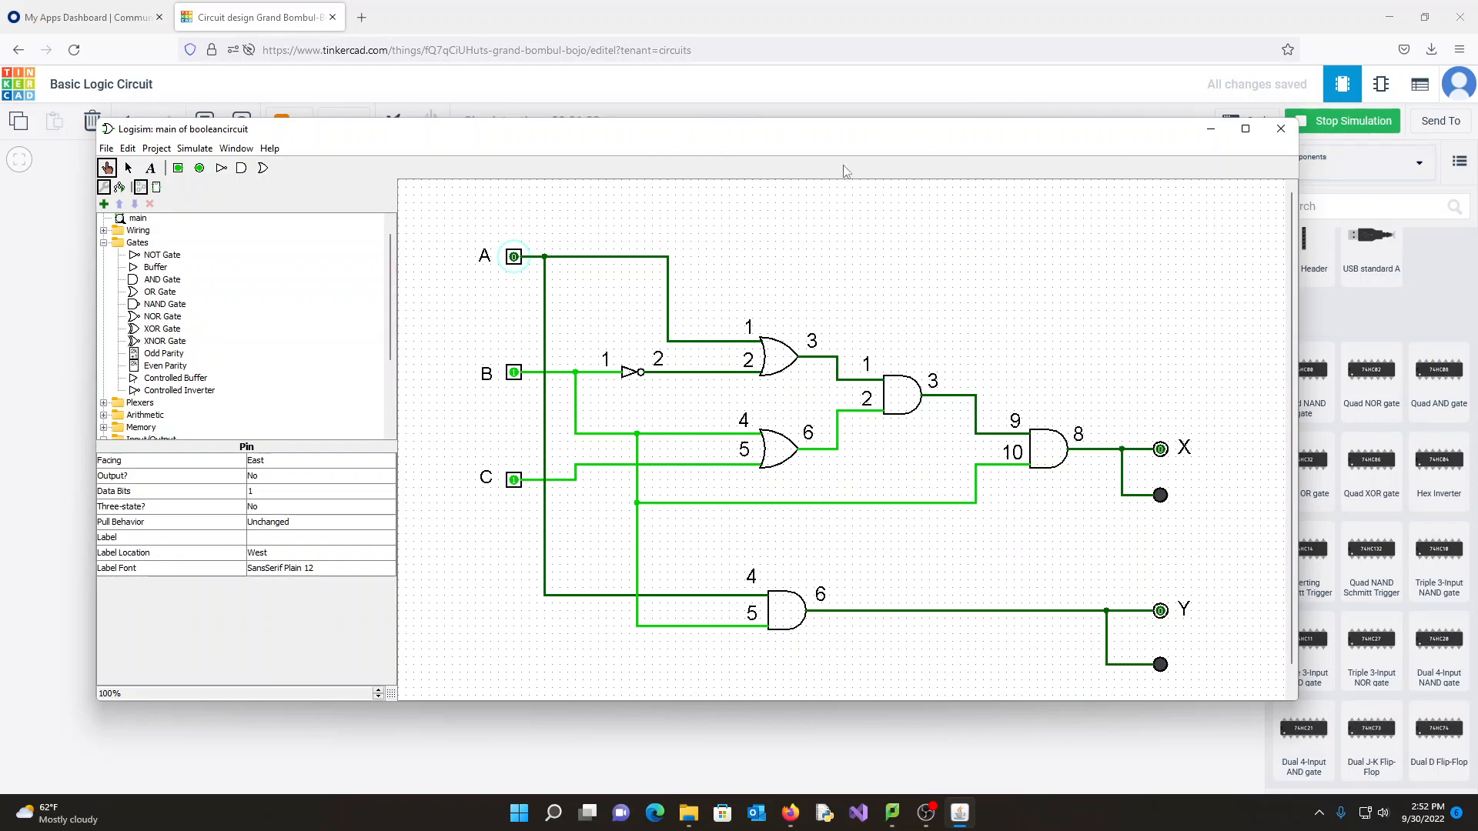
drag(770, 139, 1477, 152)
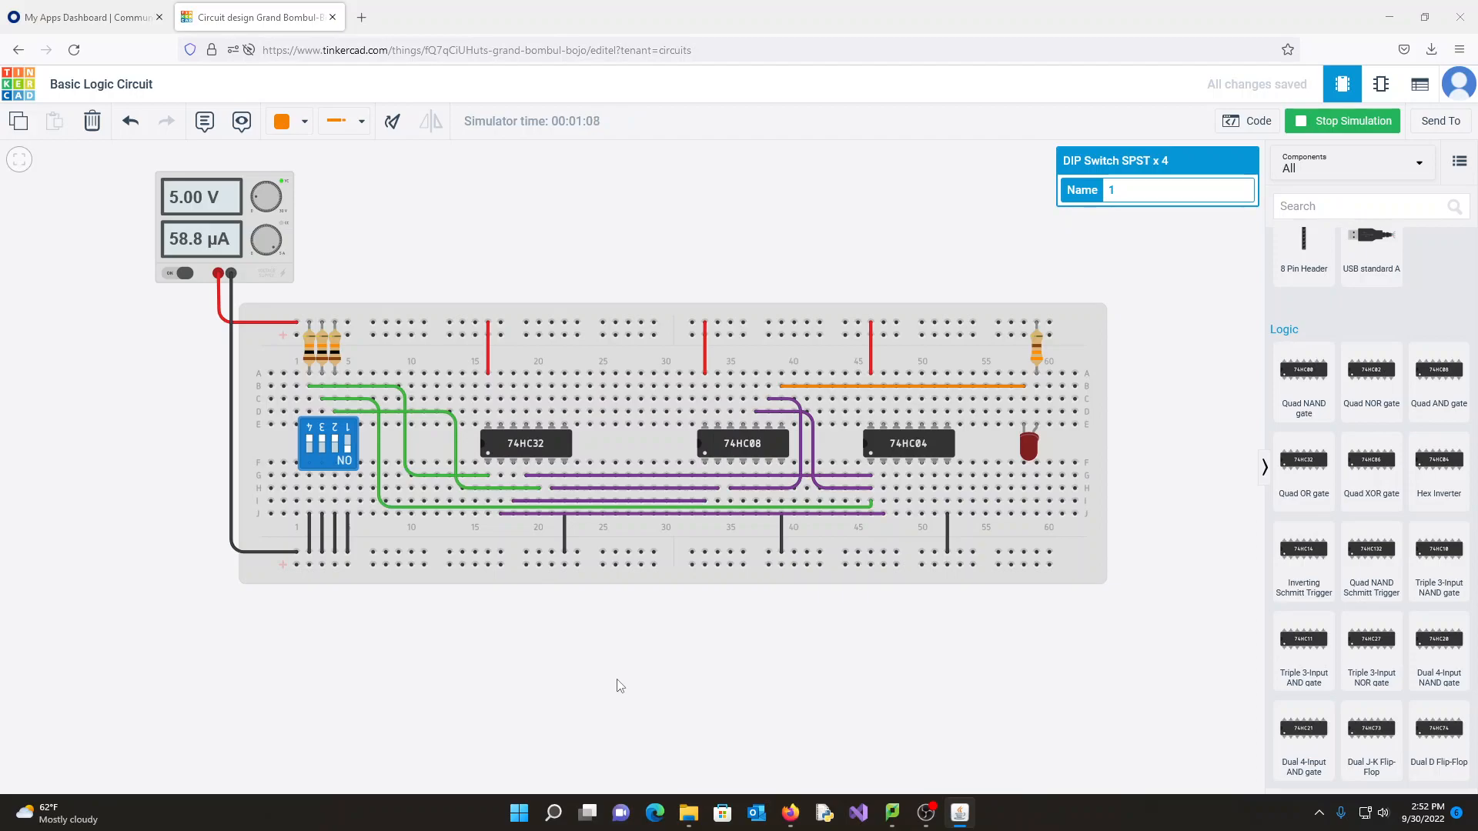
click(874, 203)
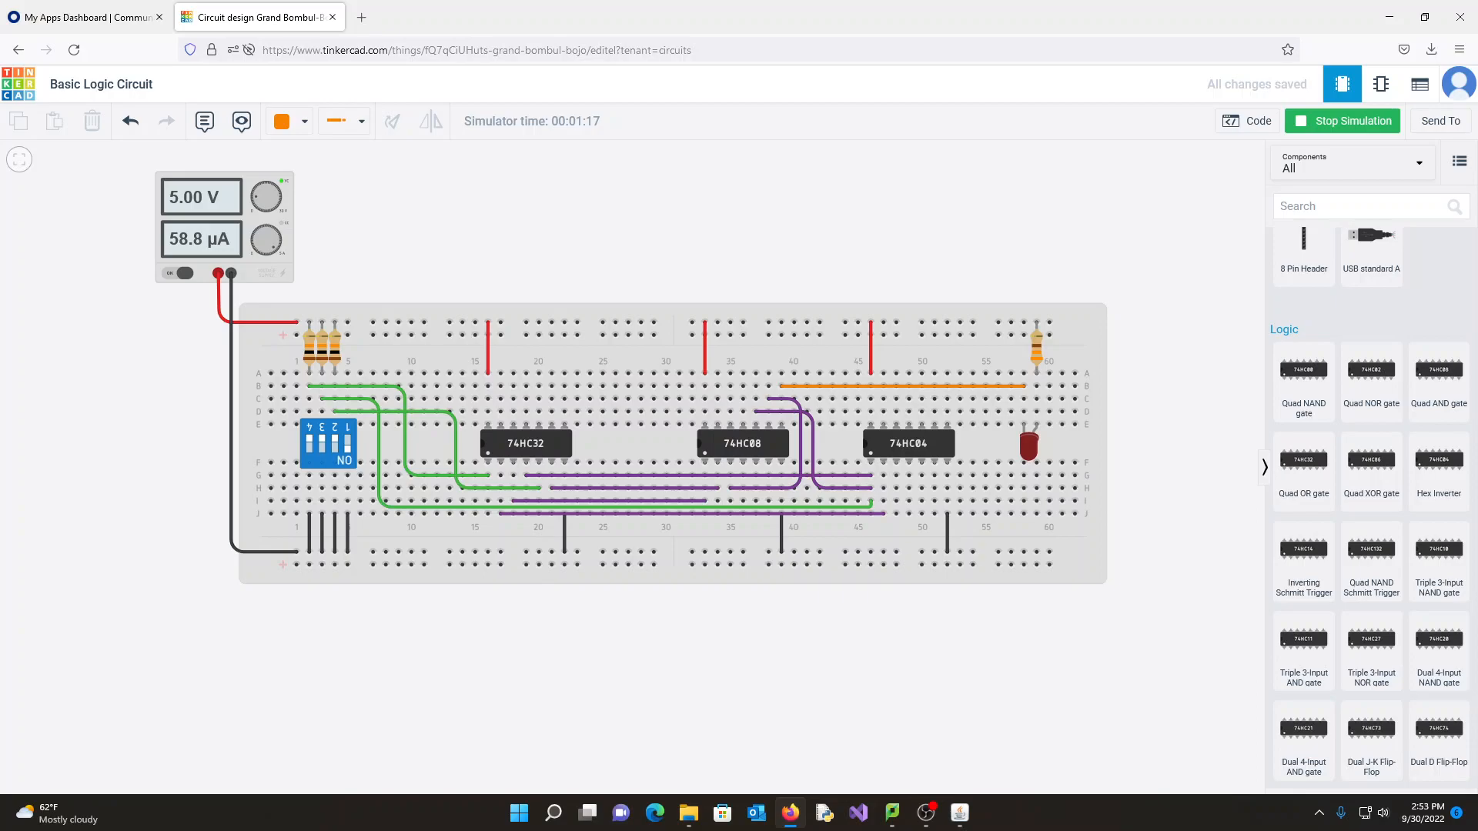
key(alt+Tab)
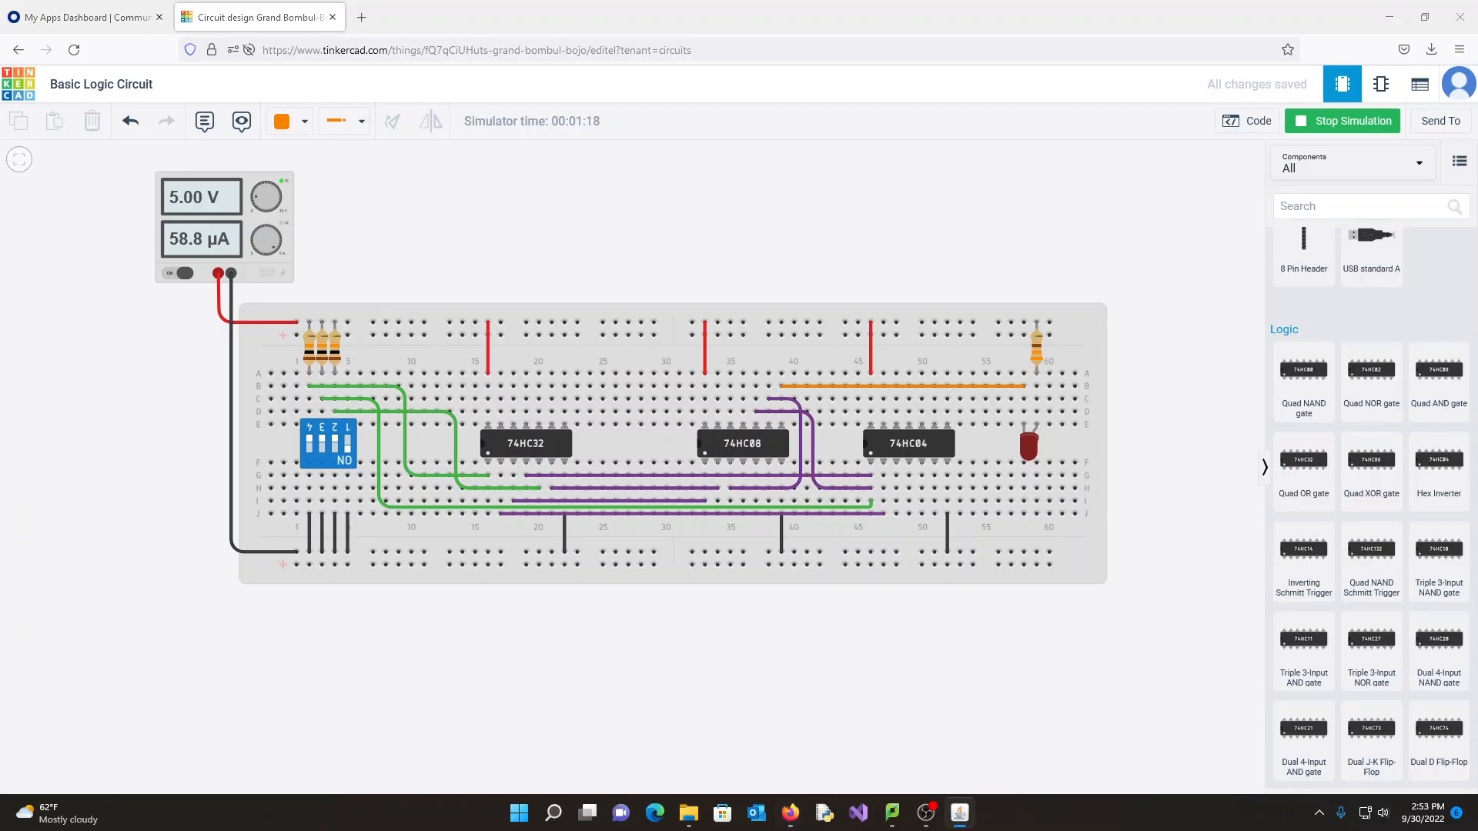
drag(1477, 127, 879, 79)
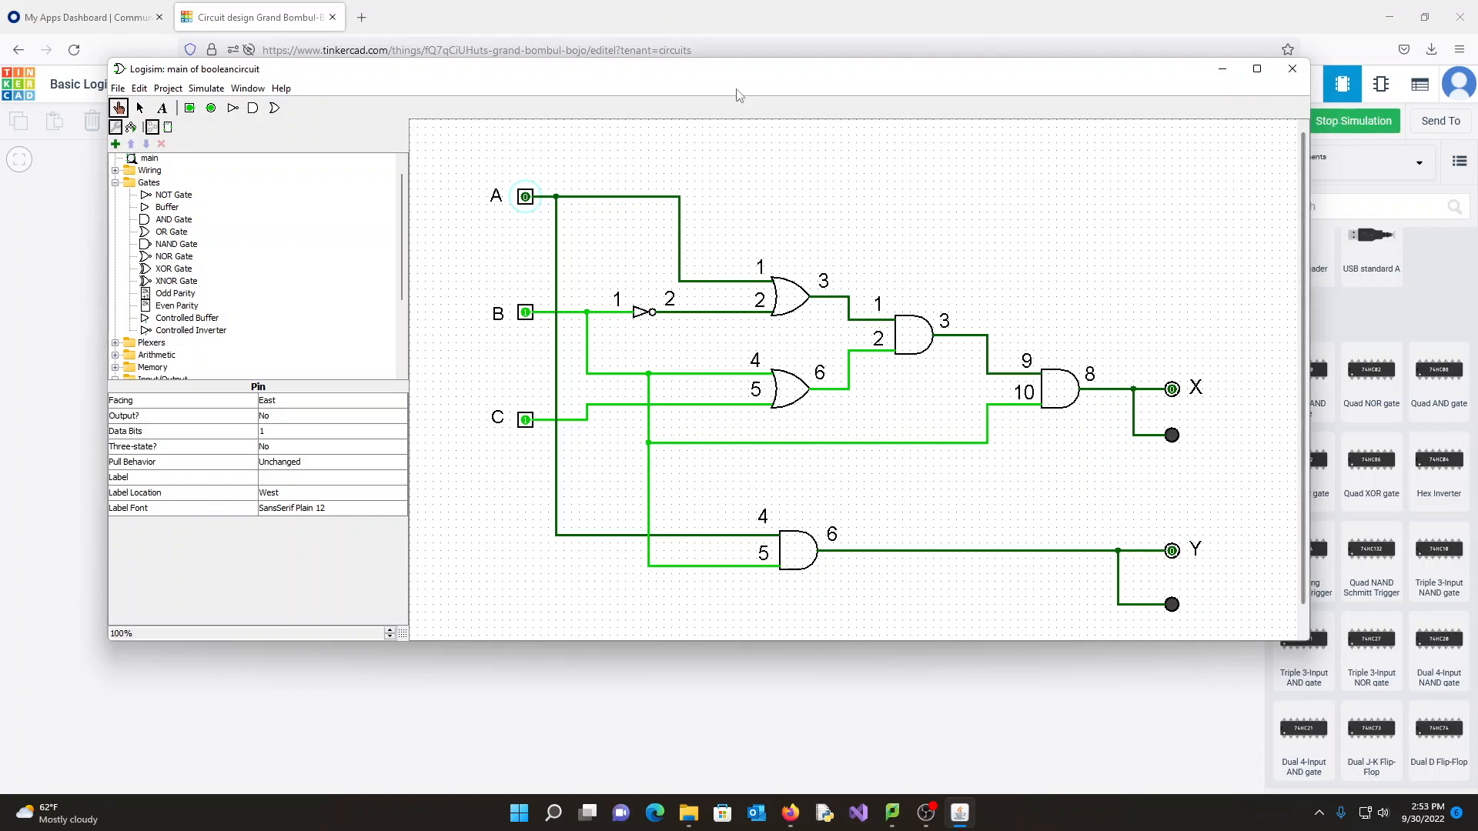
drag(702, 76, 1477, 100)
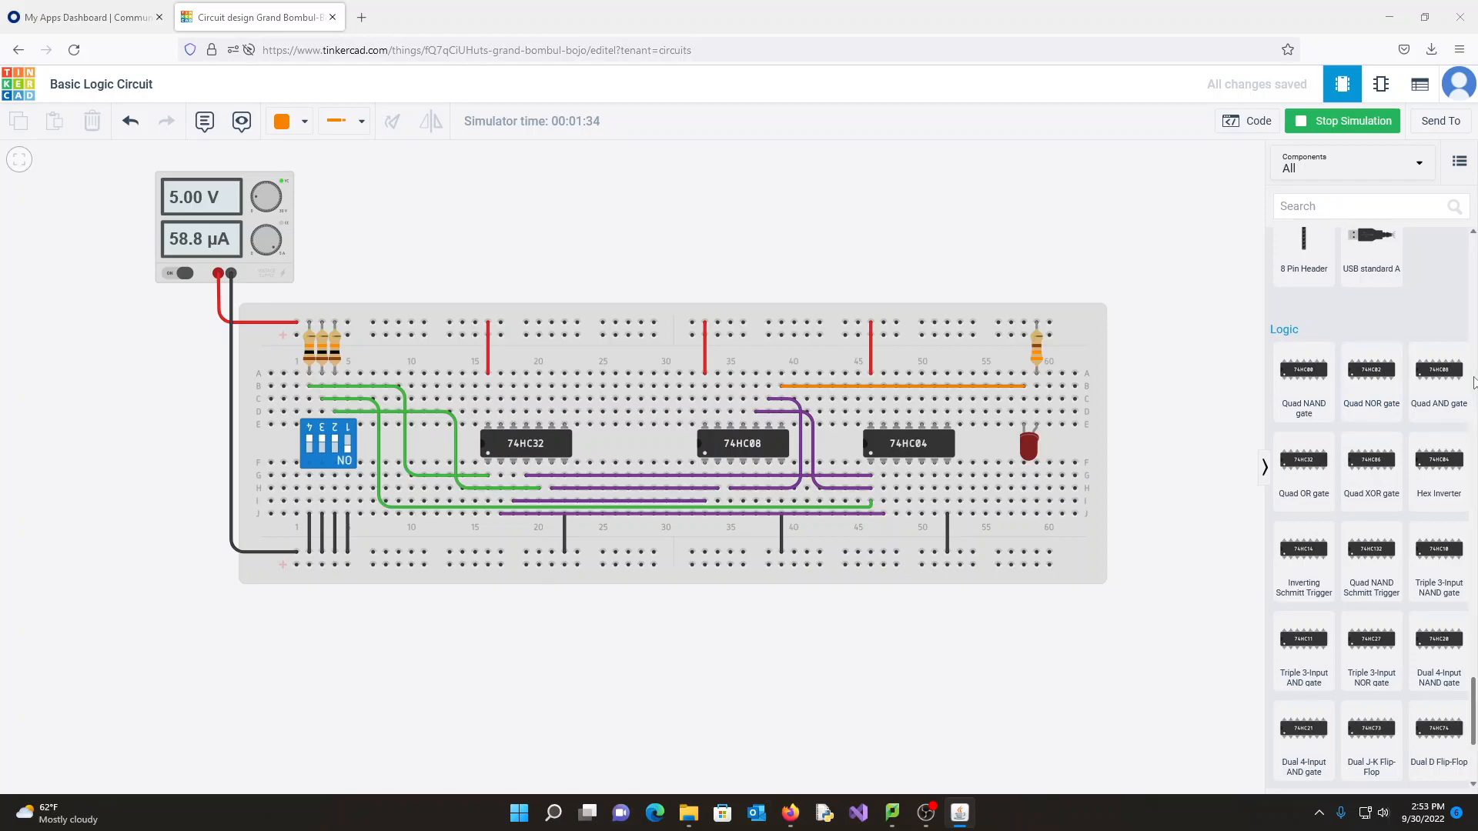
Place a multimeter above the breadboard, to the right of the power supply.
scroll(1452, 398, down, 3)
scroll(1452, 398, up, 15)
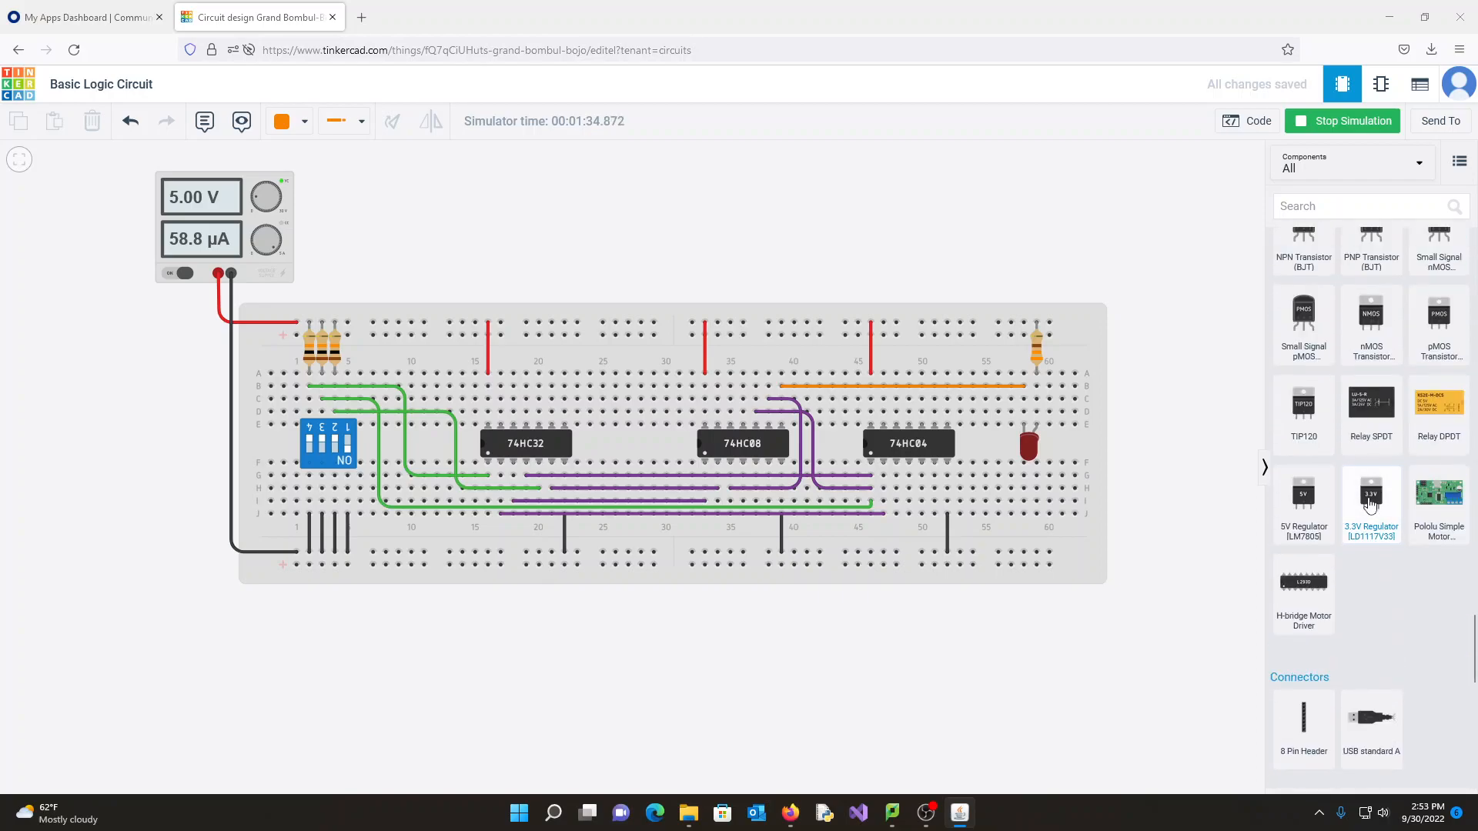
drag(1304, 608, 539, 196)
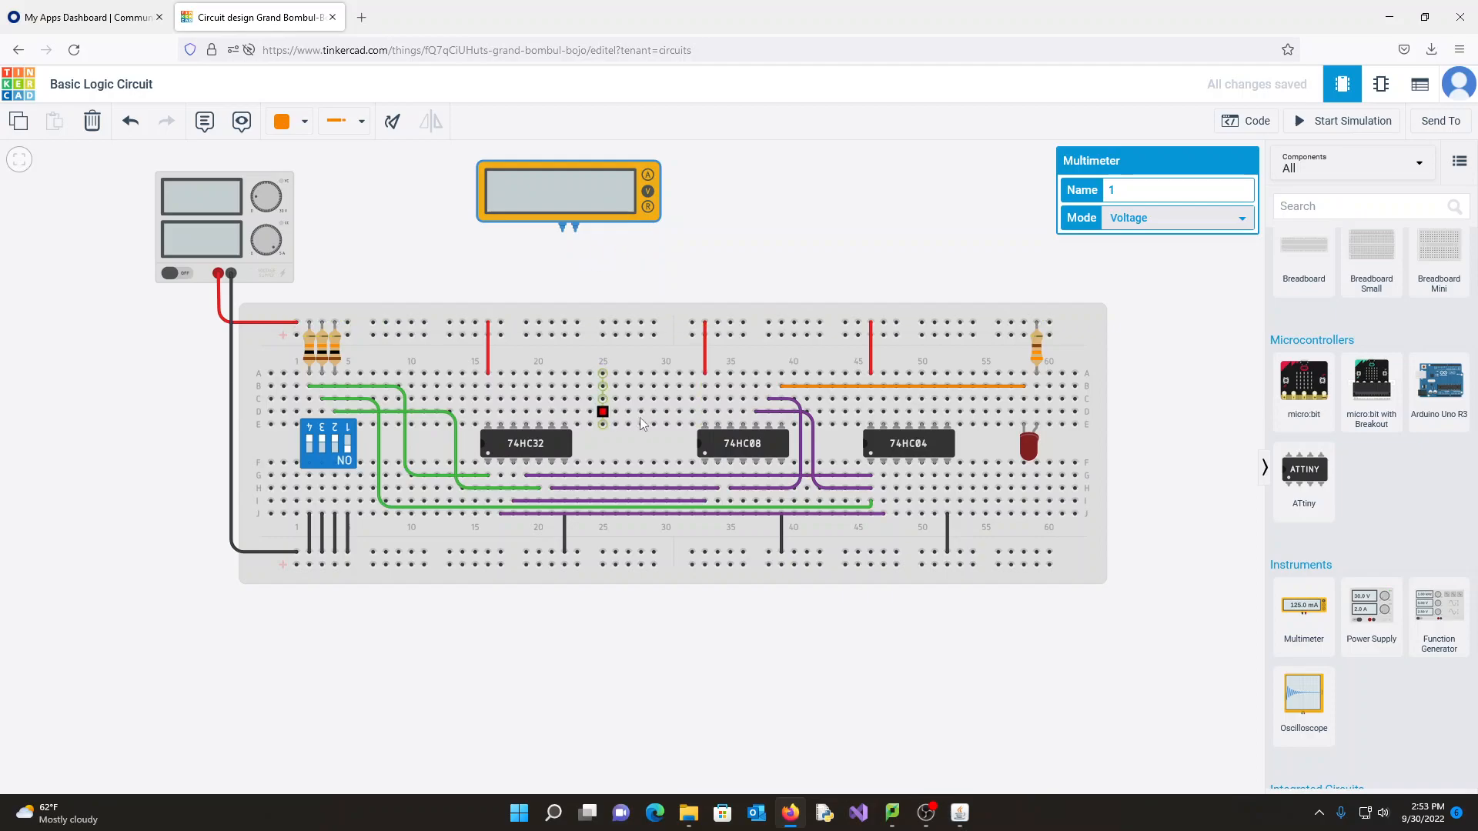
click(570, 274)
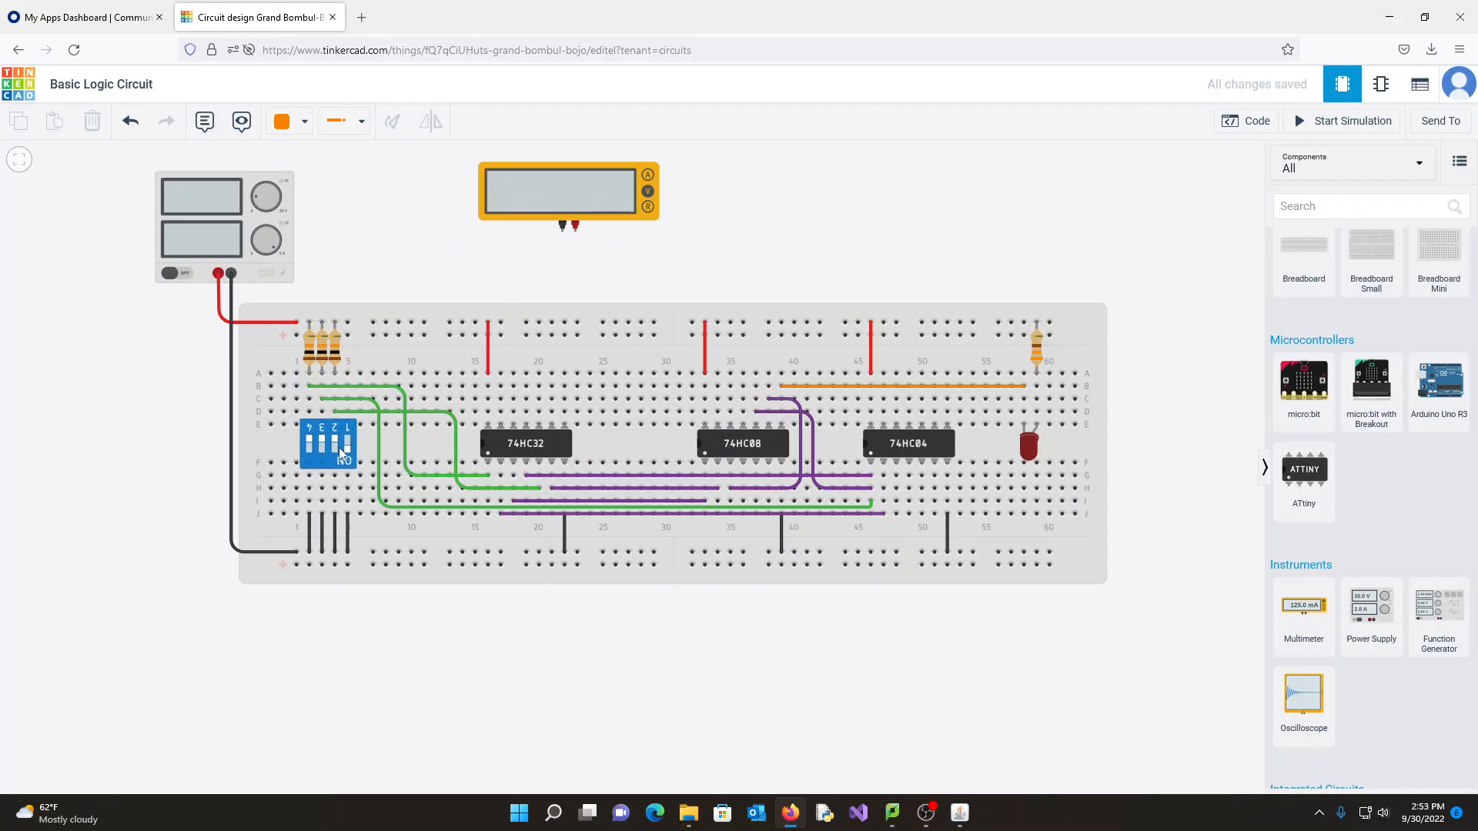
click(579, 192)
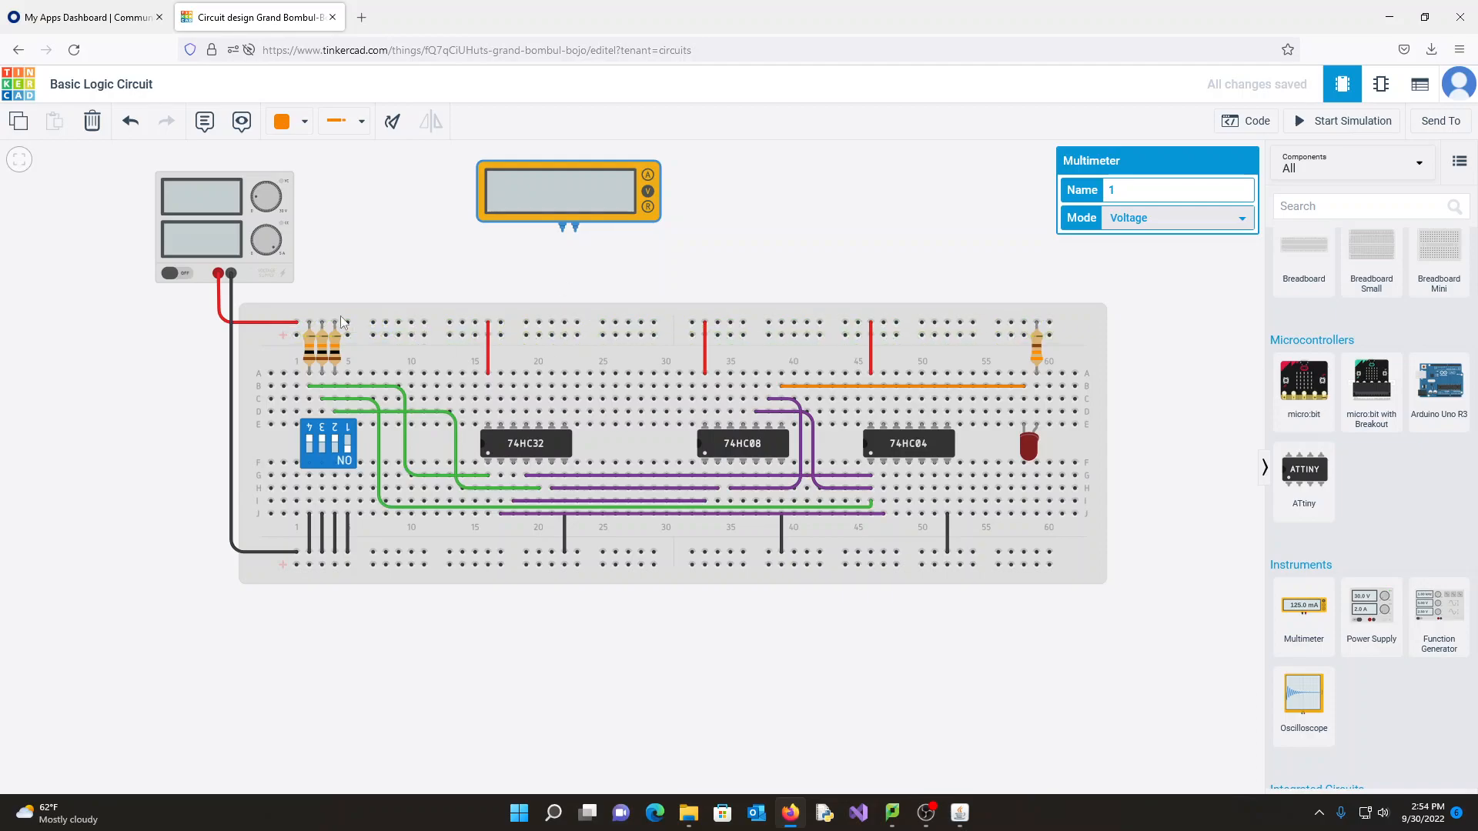
Check the path through the AND gates to output X in Logisim, and return to the Tinkercad circuit.
click(959, 812)
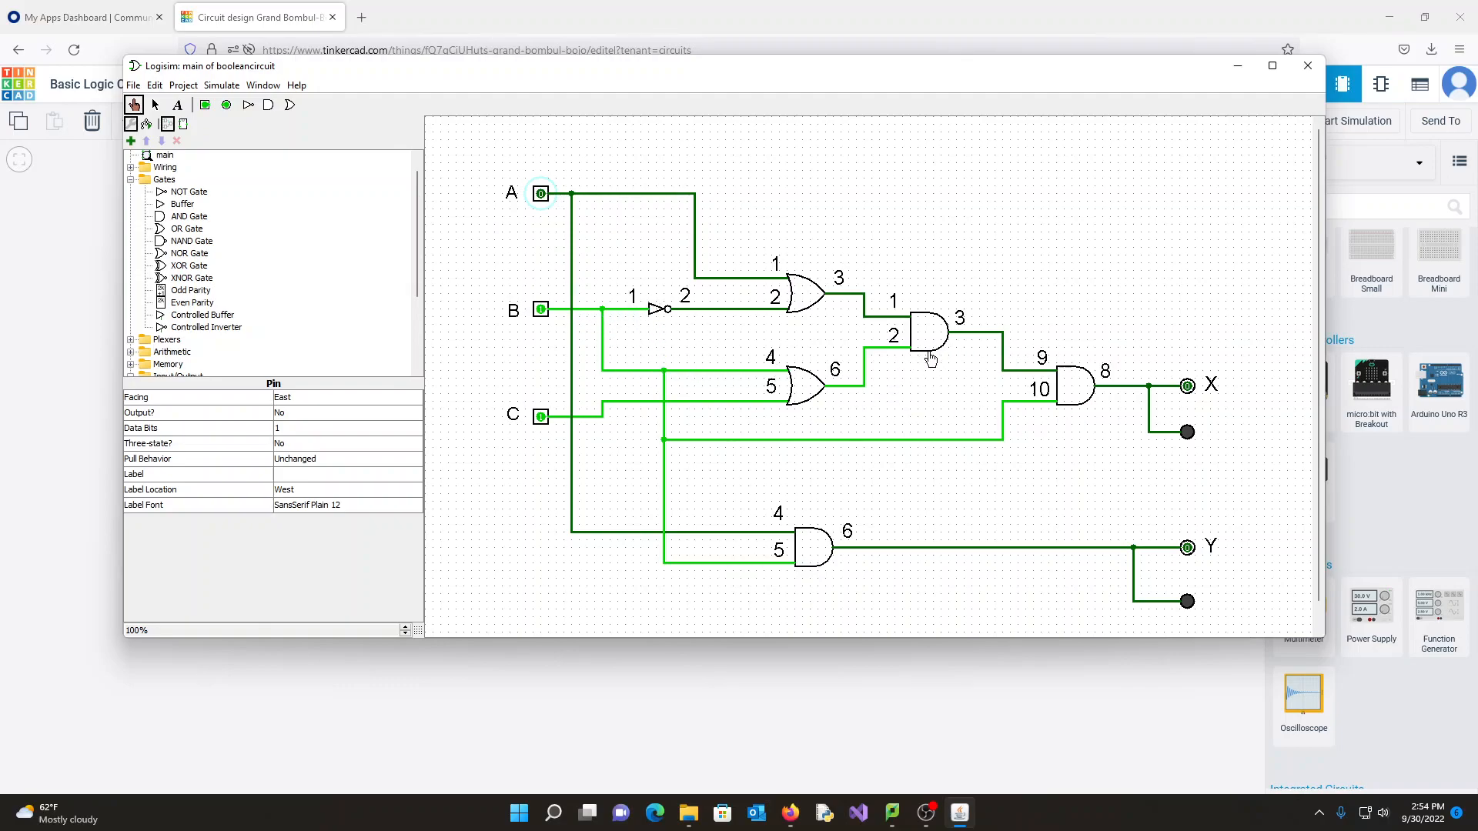
drag(989, 73, 1477, 115)
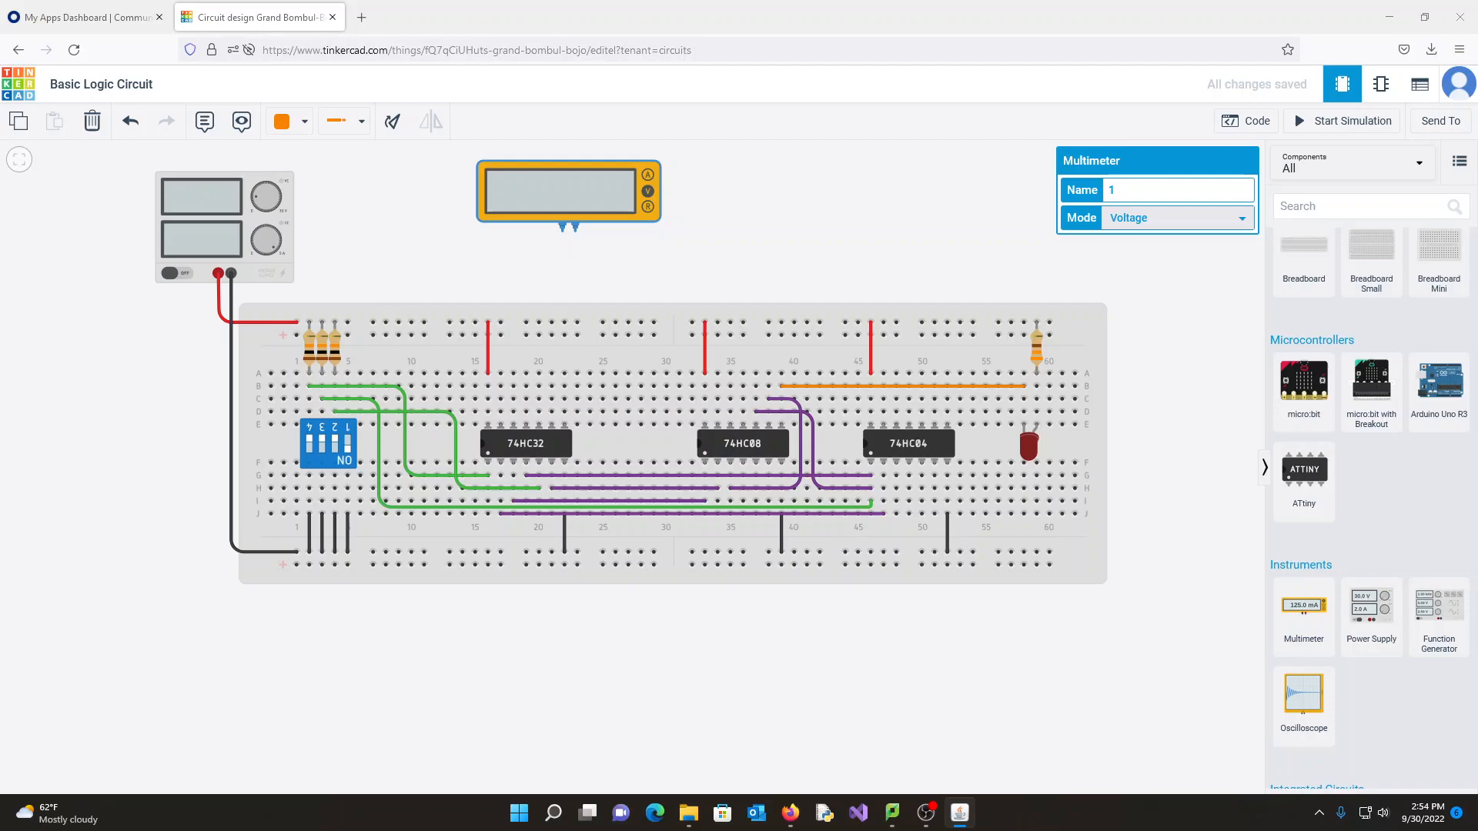
click(737, 222)
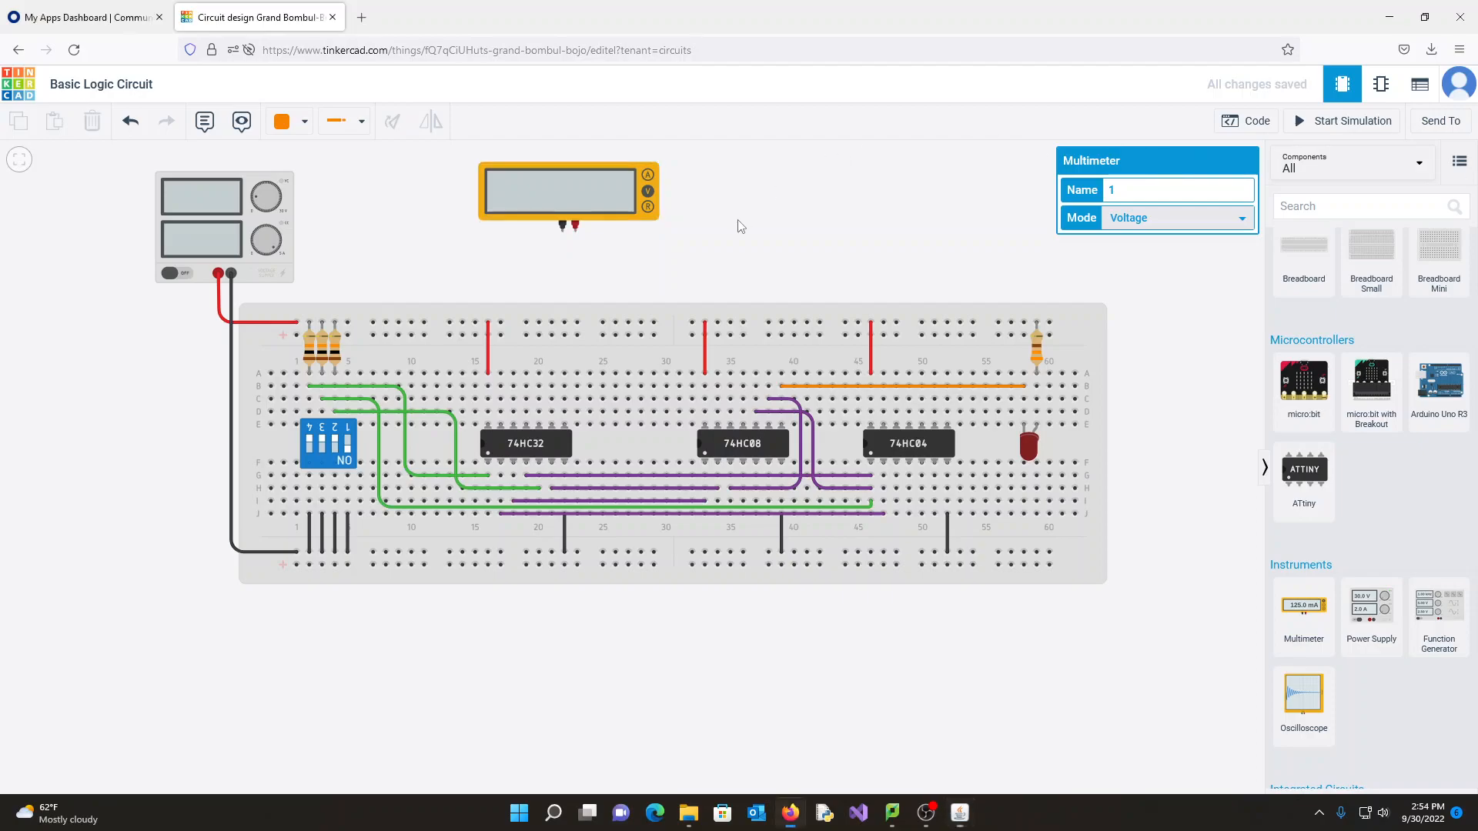
Route a wire from the multimeter's negative terminal around the breadboard's right side to the lower negative rail at column 60, with straight segments.
click(563, 231)
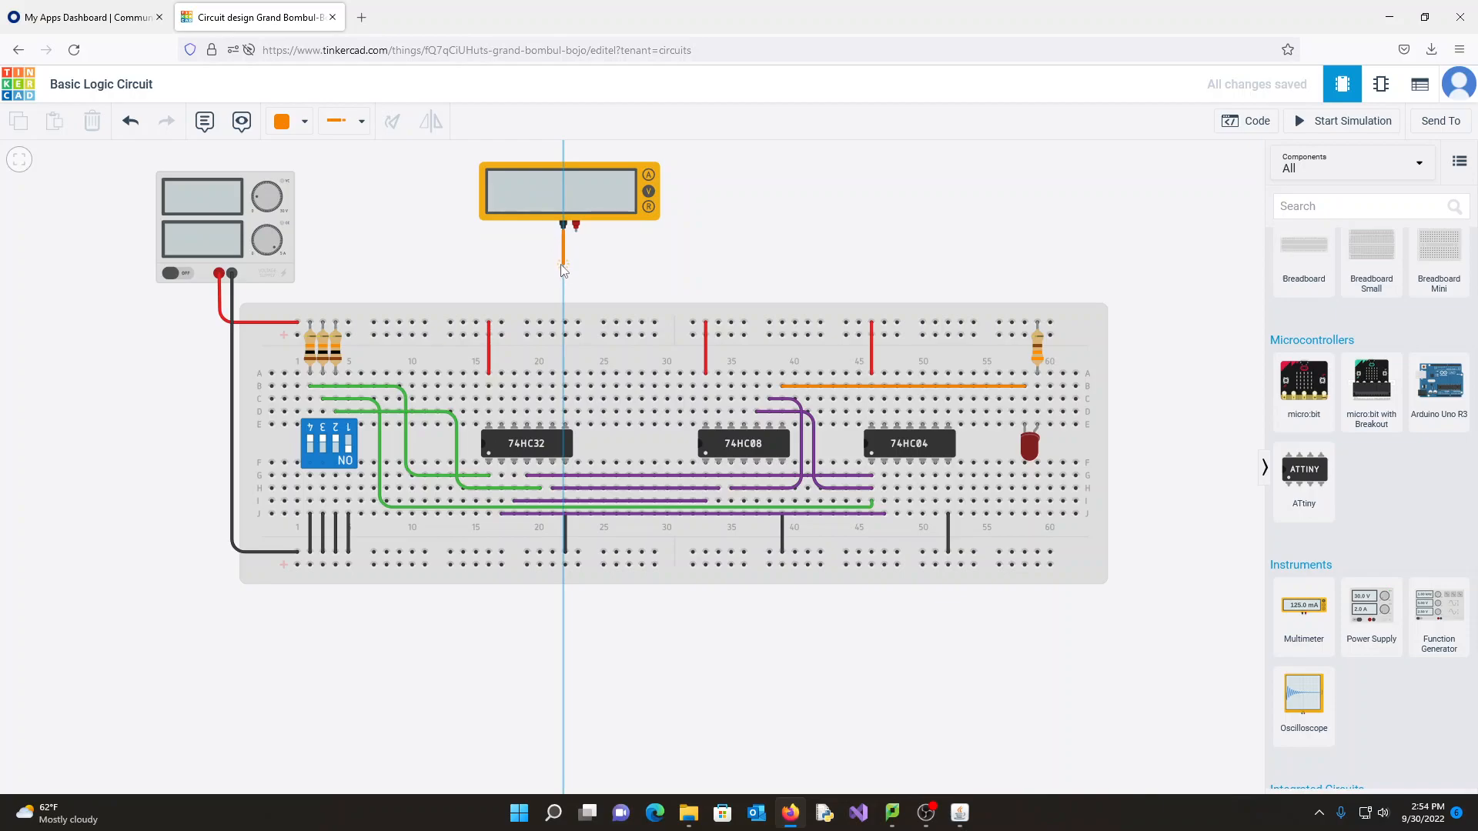
click(562, 264)
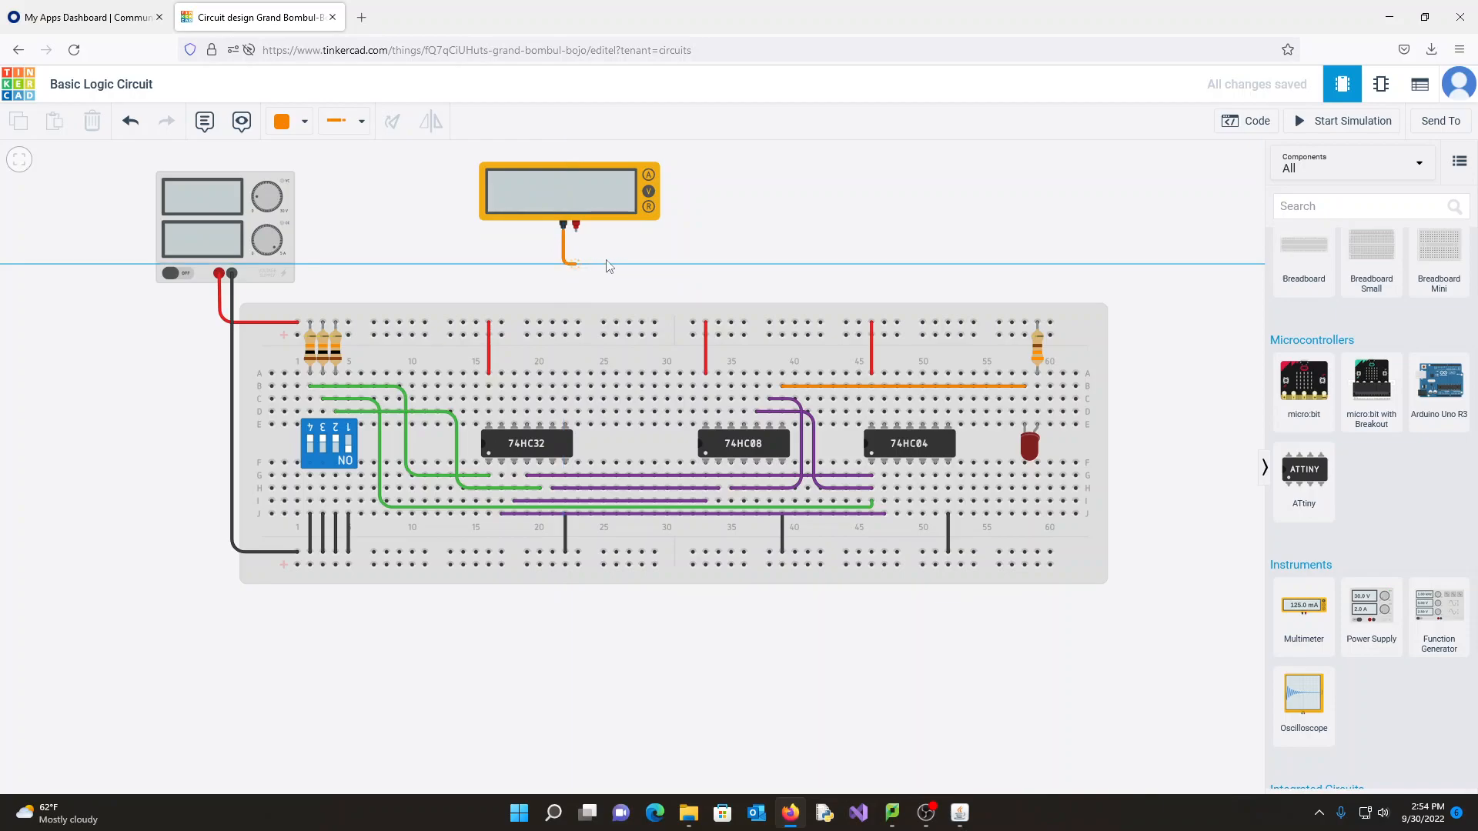
click(1142, 266)
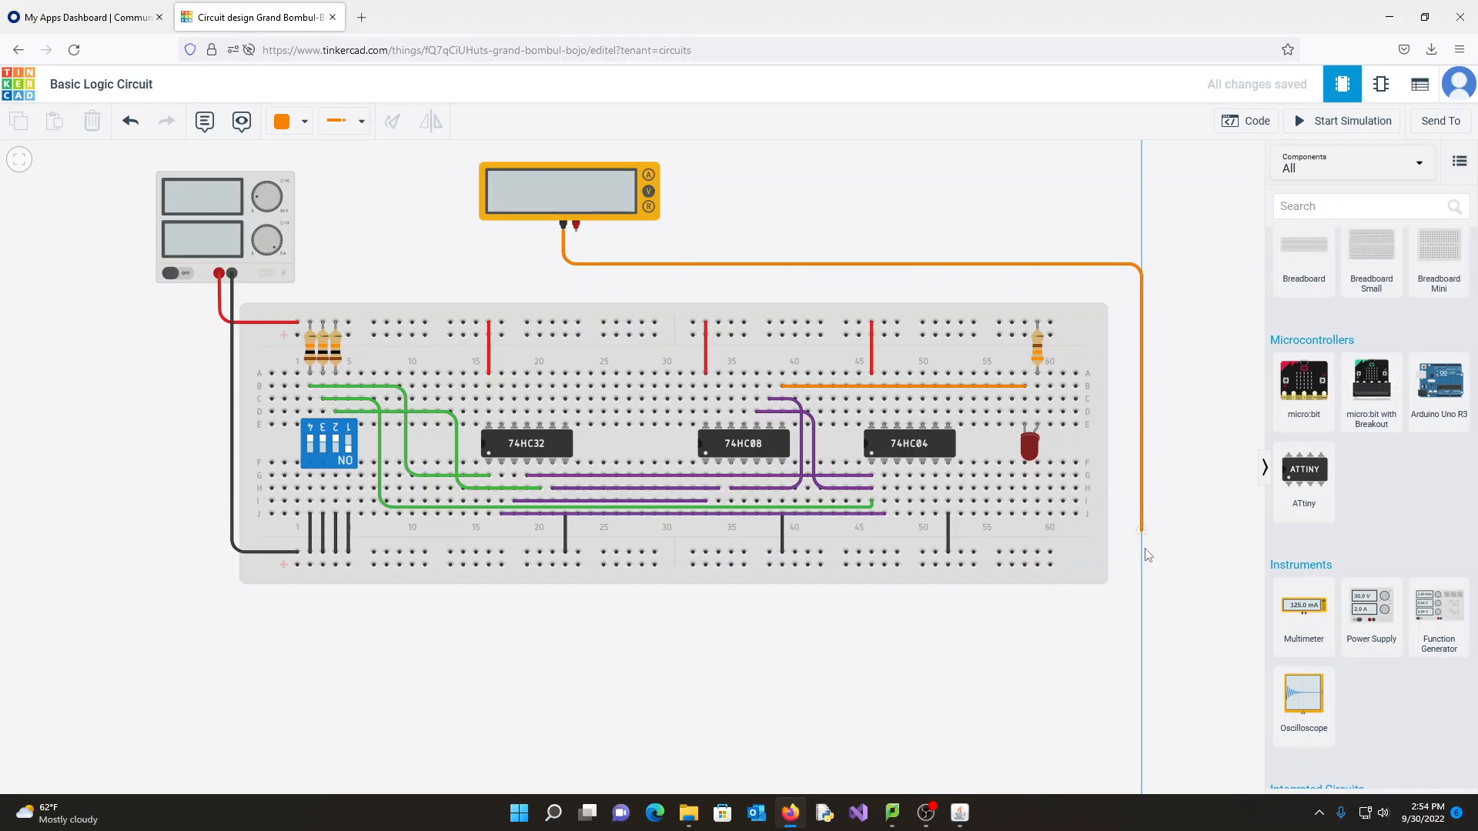
click(1144, 557)
click(1051, 552)
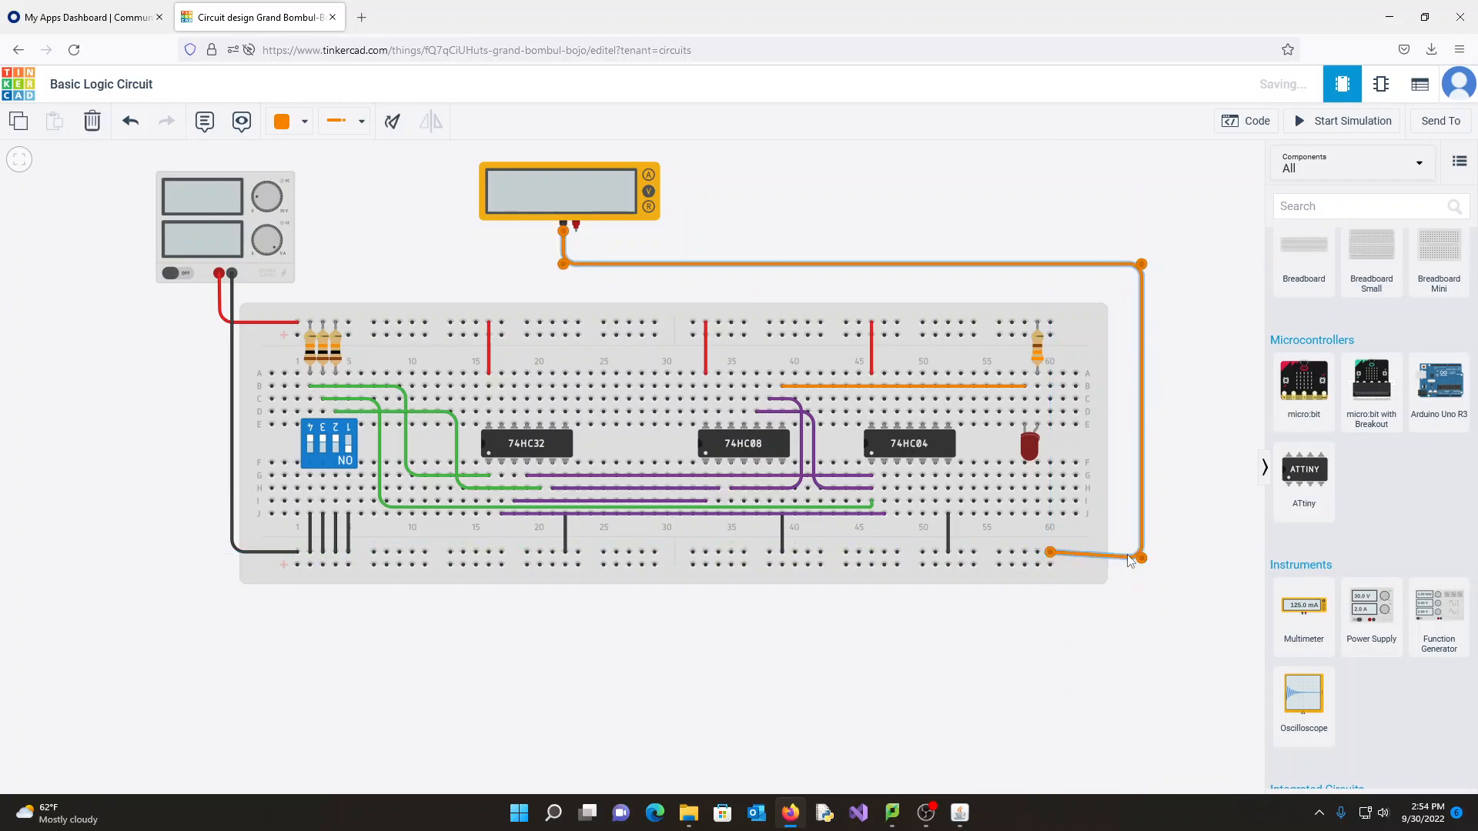
drag(1142, 556, 1142, 551)
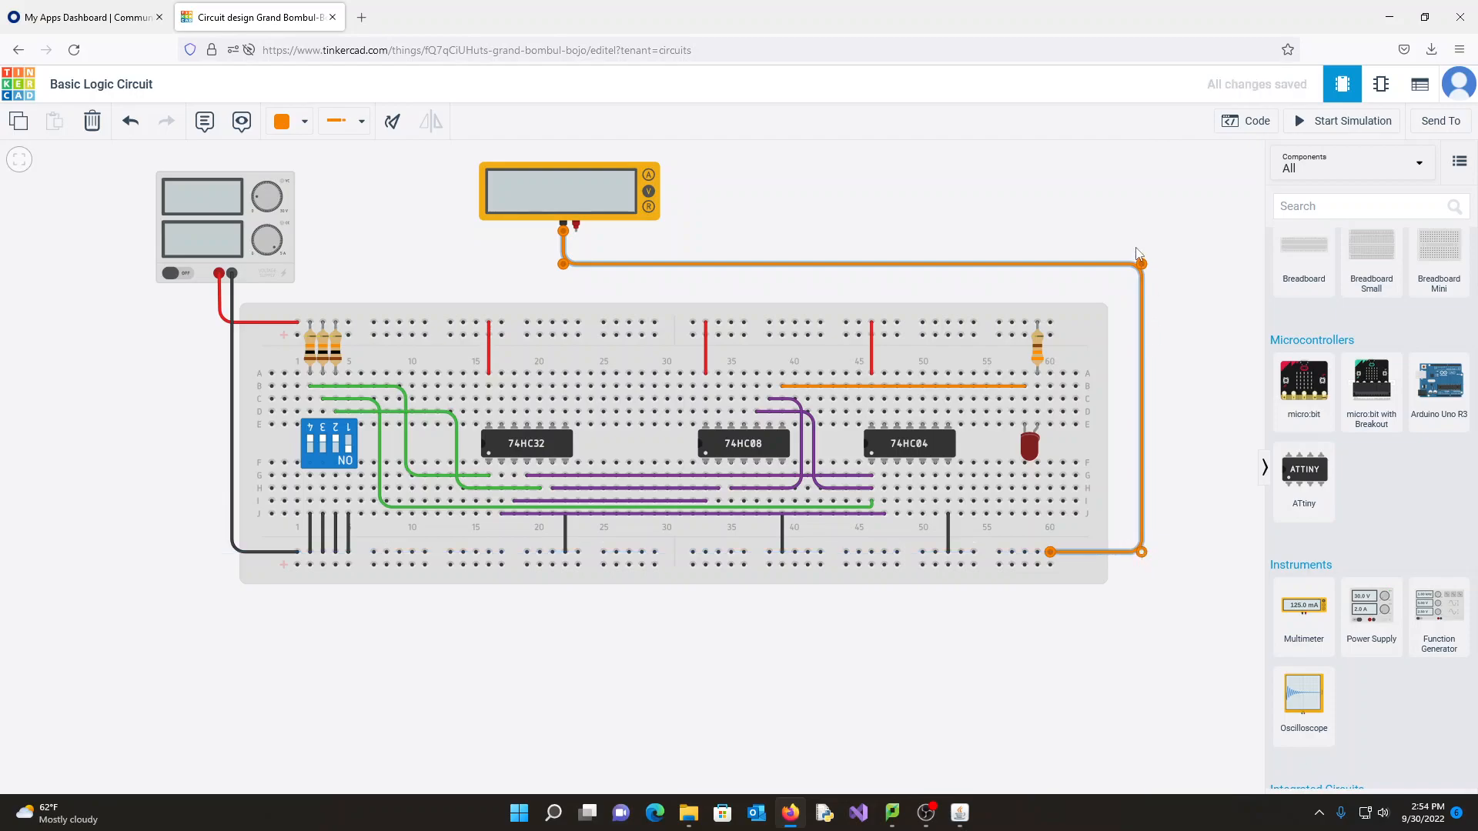
Recolour the multimeter's negative lead black.
click(304, 120)
click(297, 155)
click(820, 195)
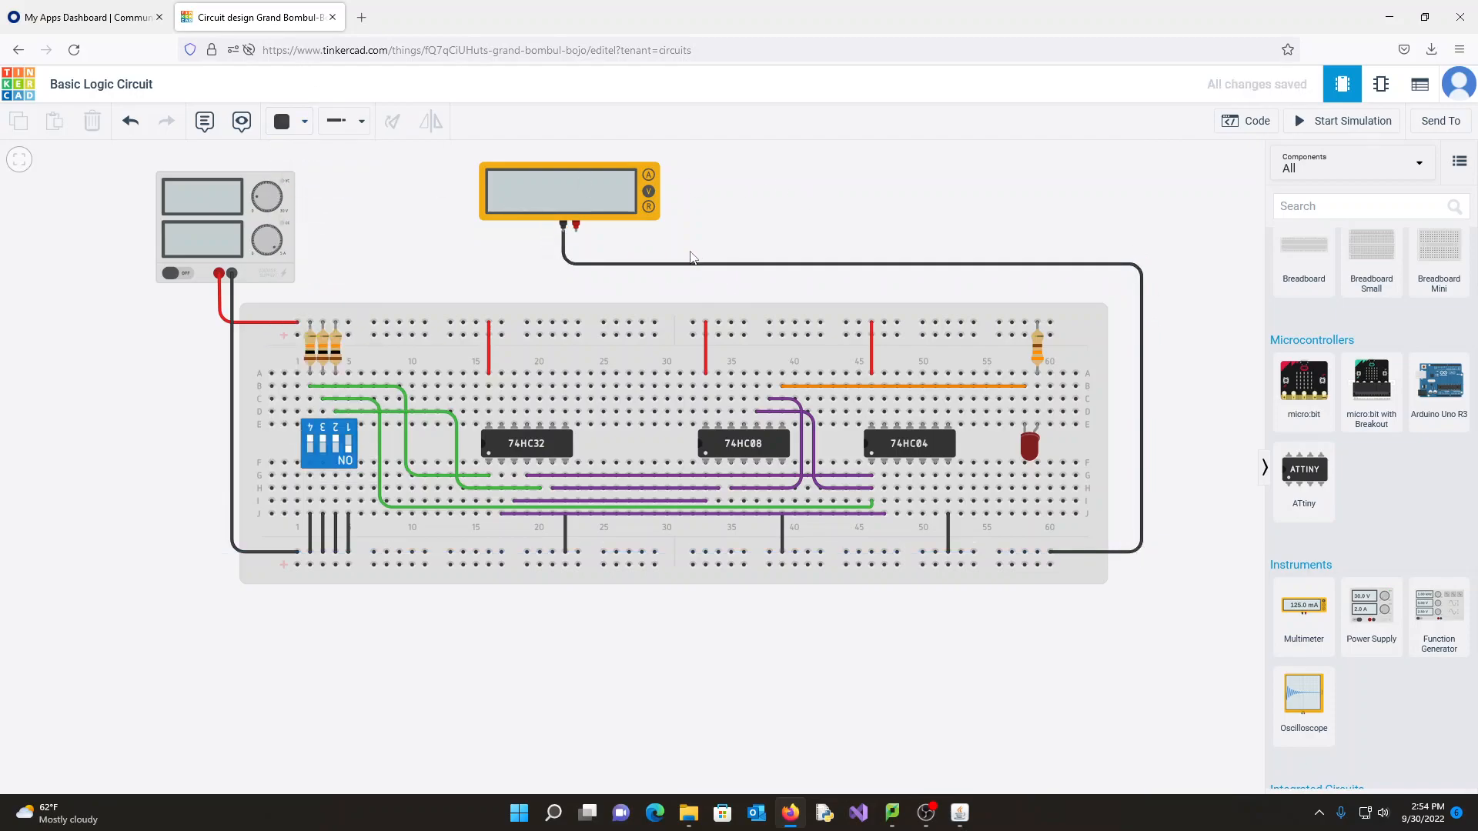
Run a wire from the multimeter's positive terminal to row A column 39 at the AND gate and colour it red.
click(576, 228)
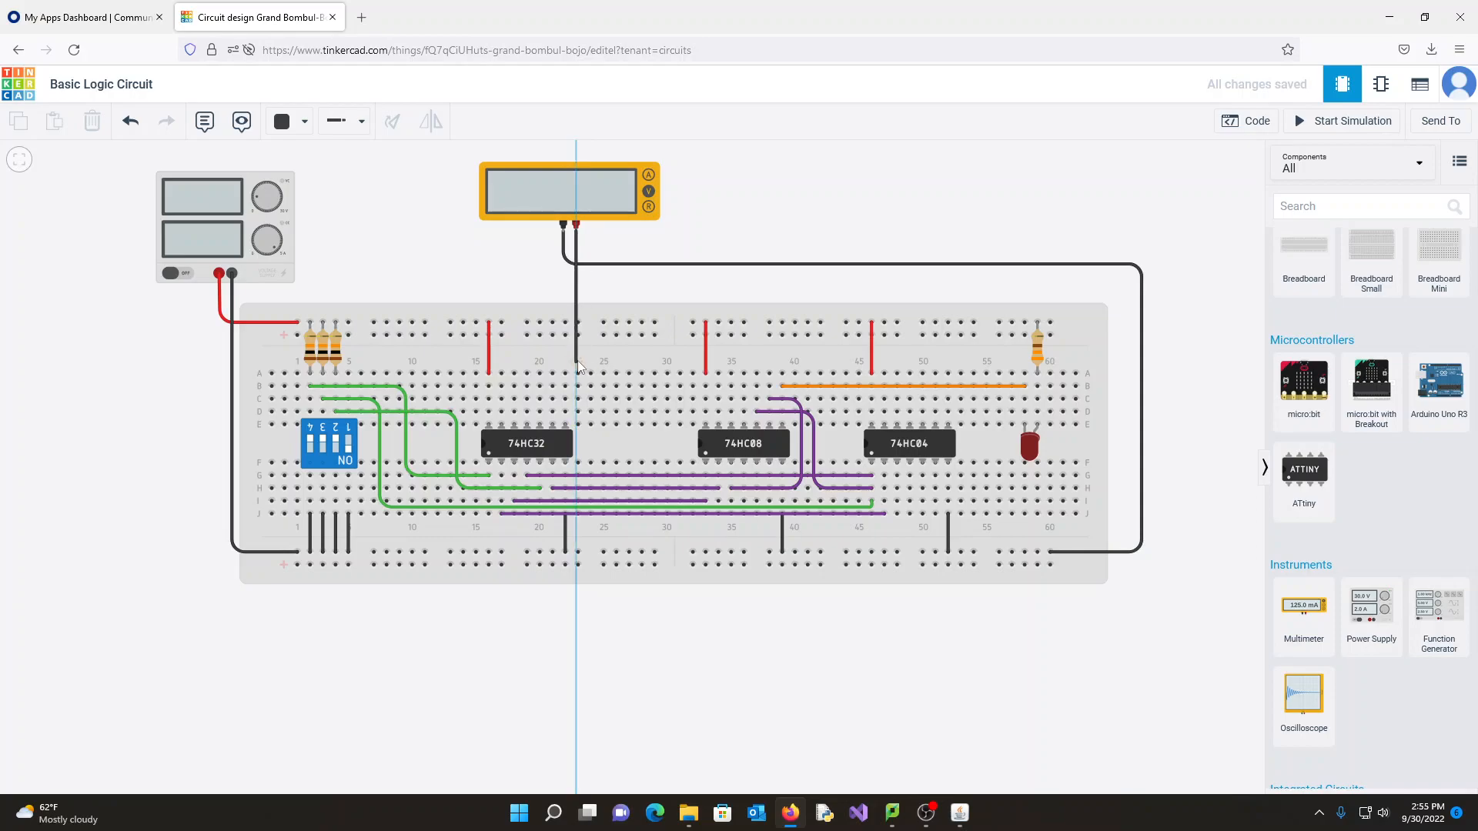
click(575, 358)
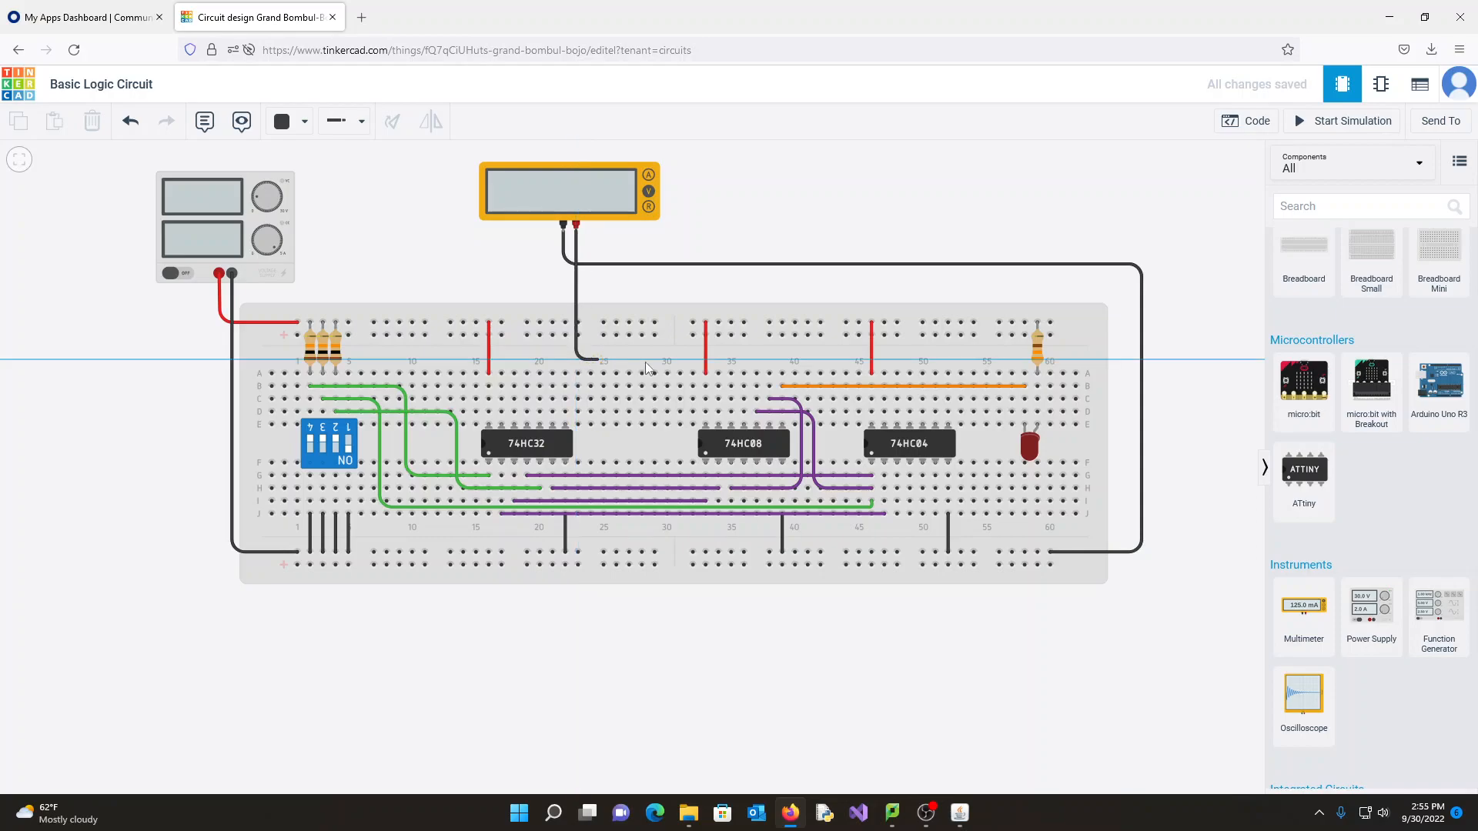
click(782, 359)
click(782, 373)
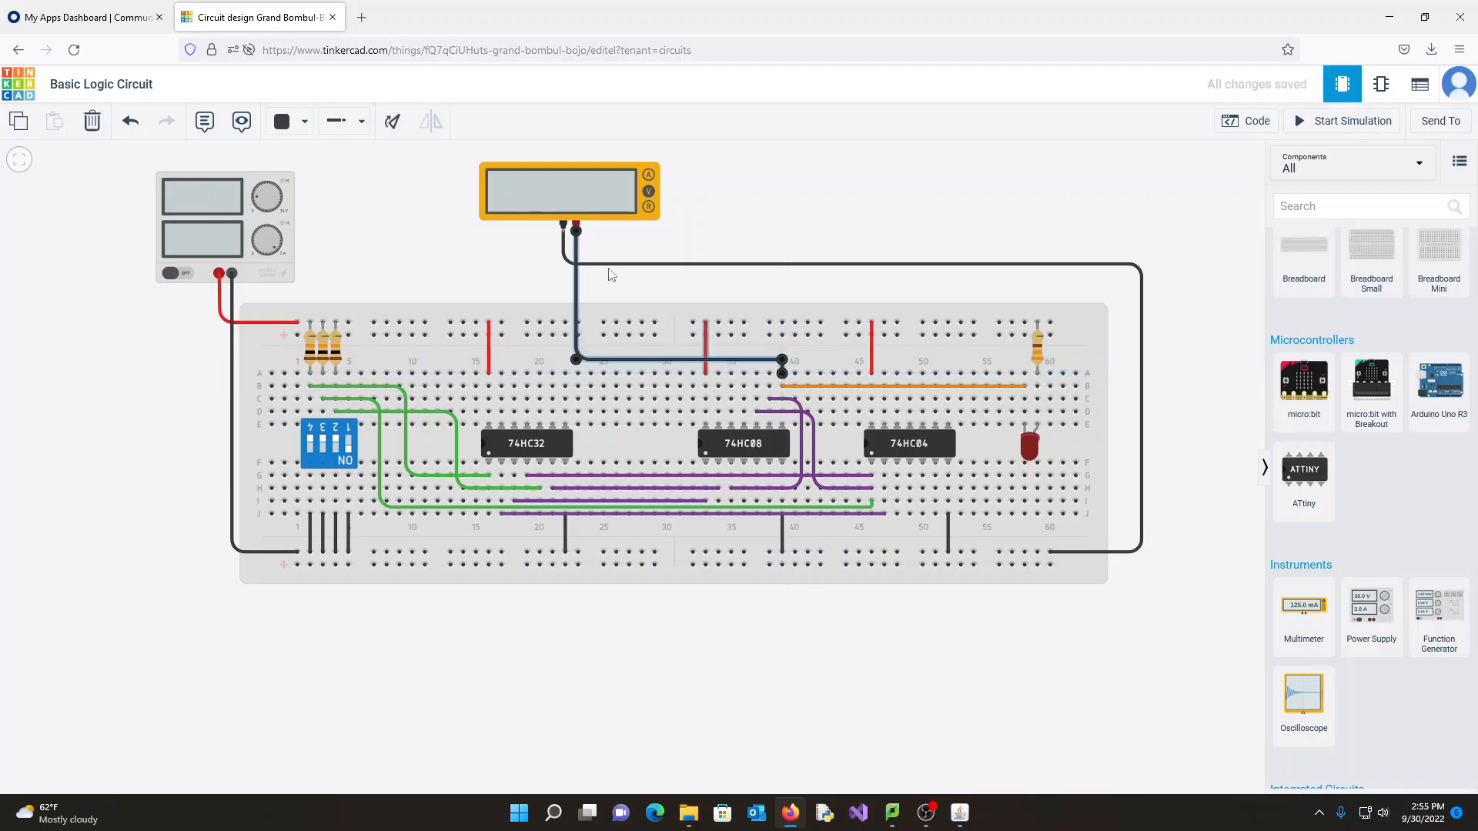
click(285, 121)
click(323, 202)
click(812, 206)
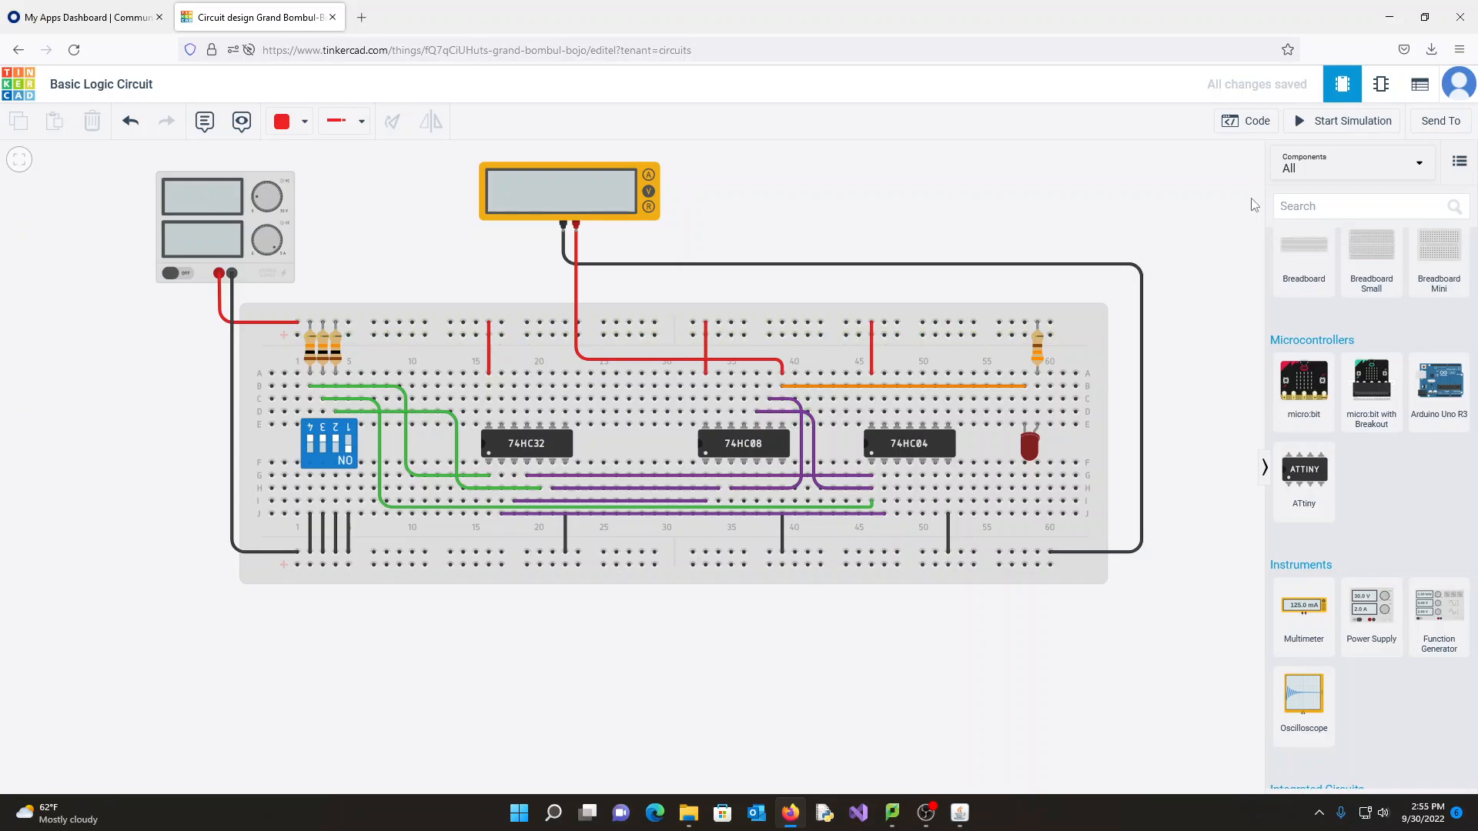
Run the simulation to read the AND gate's output voltage on the multimeter, and stop it.
click(1352, 121)
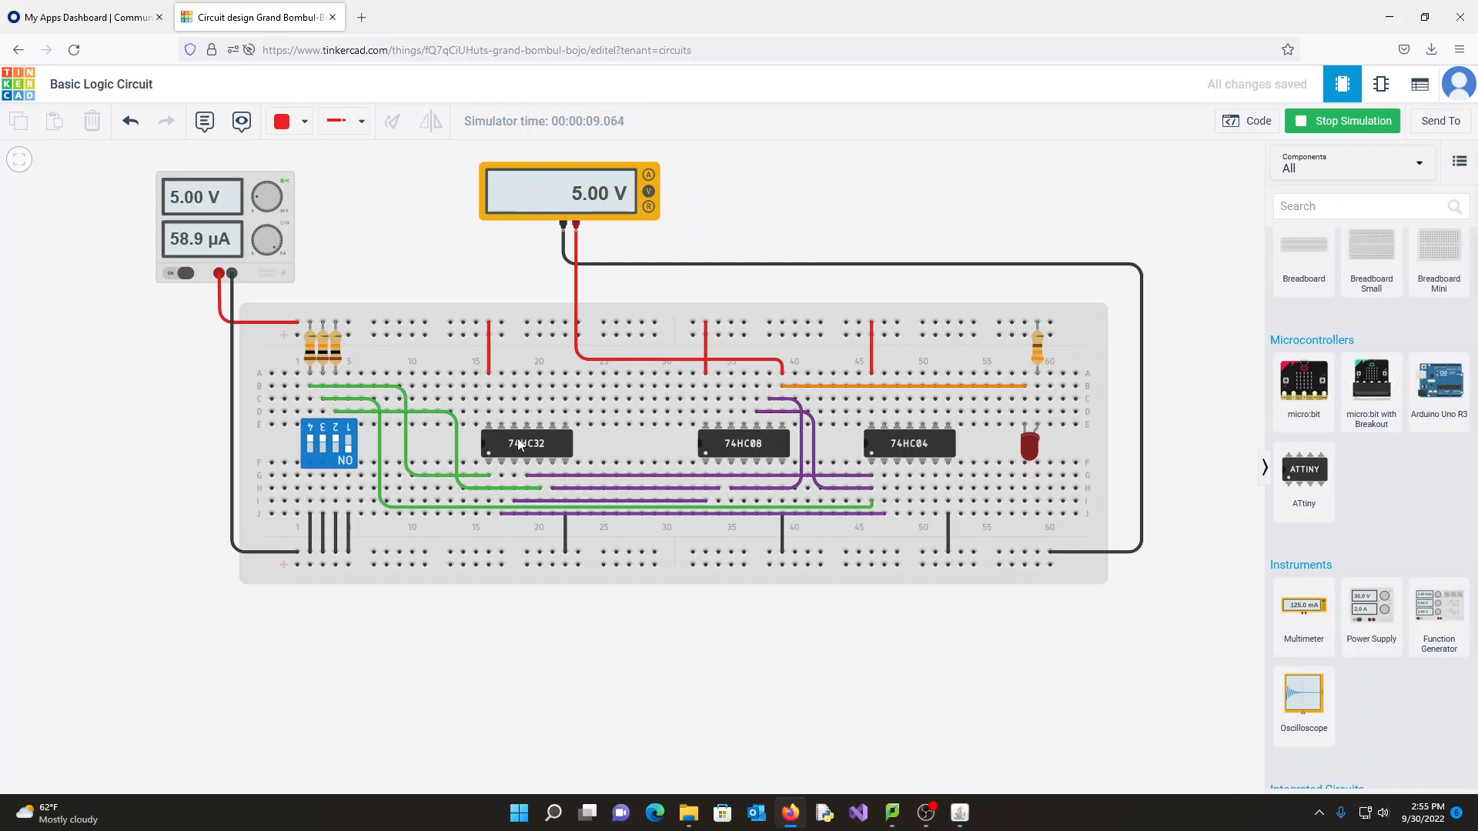
click(1351, 123)
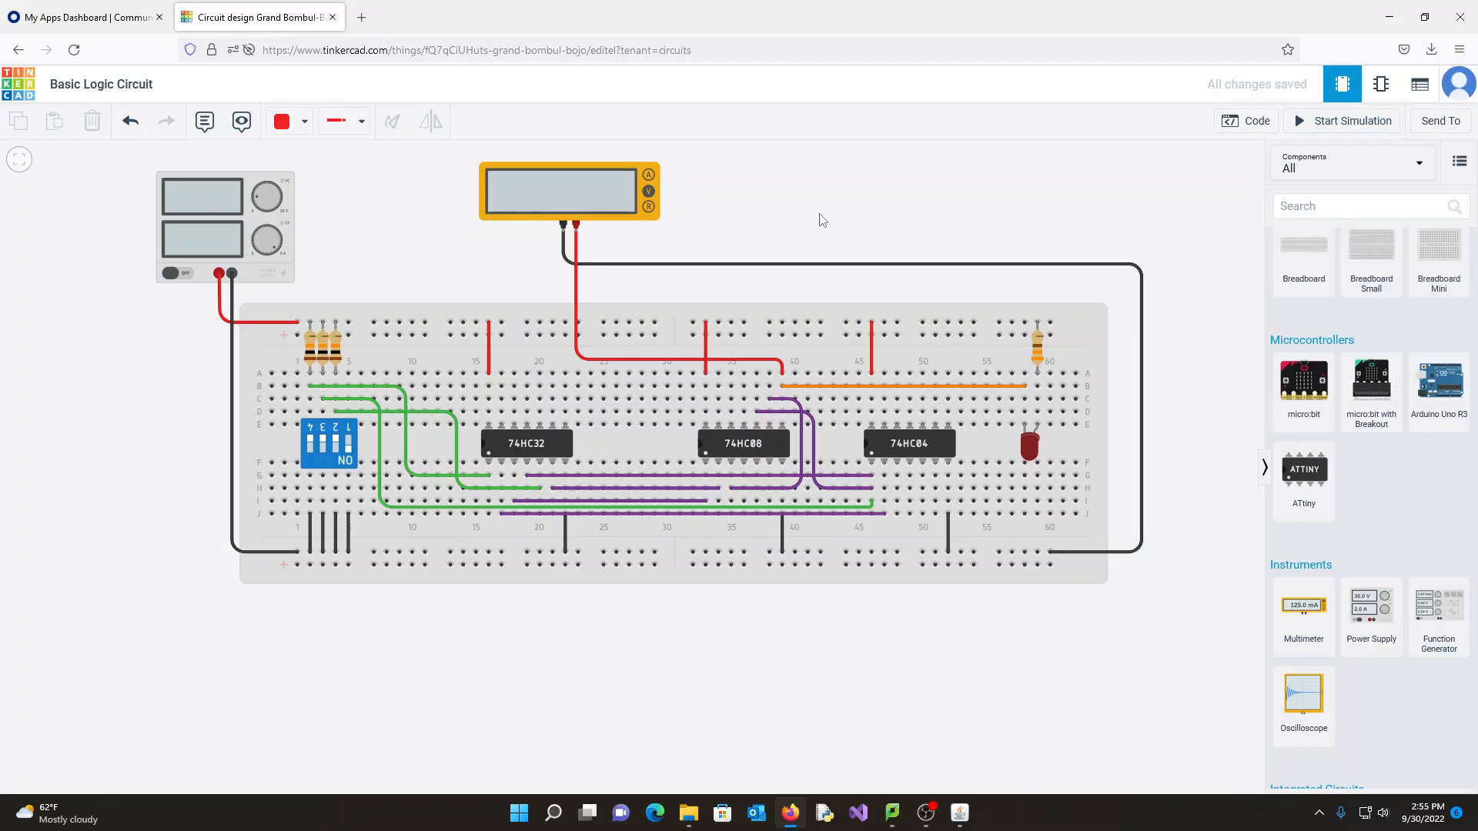